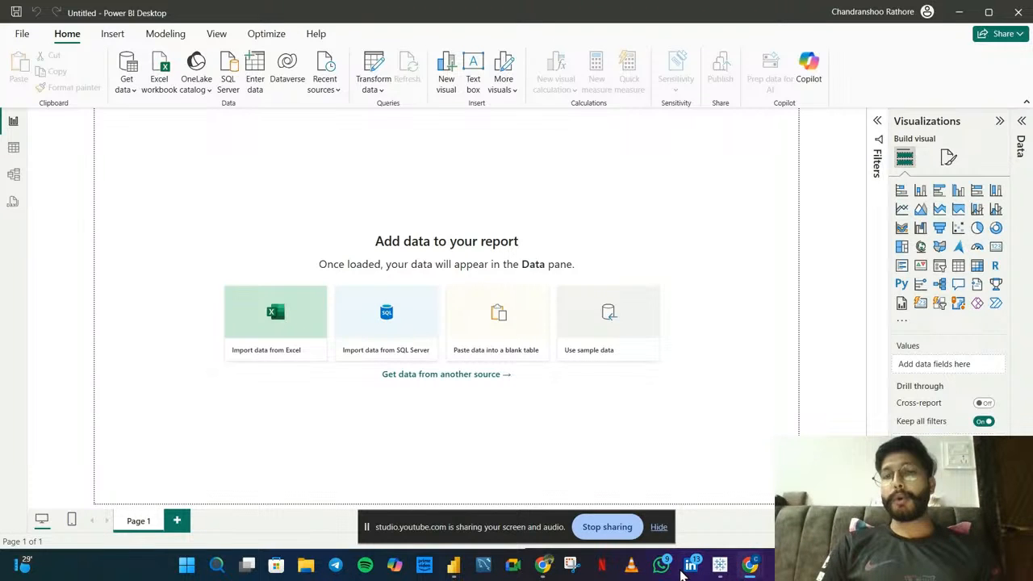
pyautogui.click(659, 528)
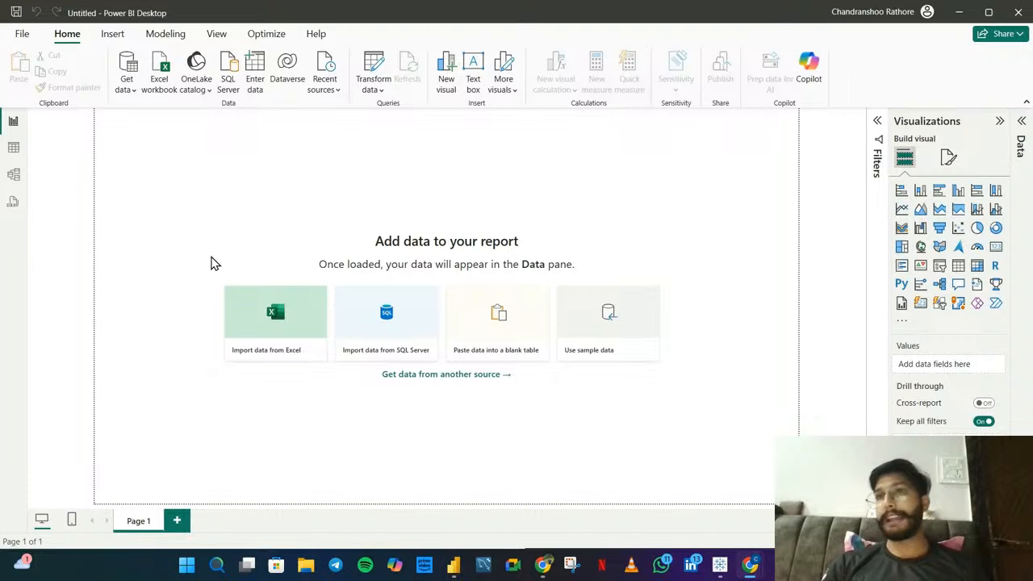
# - Look through the table, model and DAX query views of the empty report, and return to the report view
pyautogui.click(13, 147)
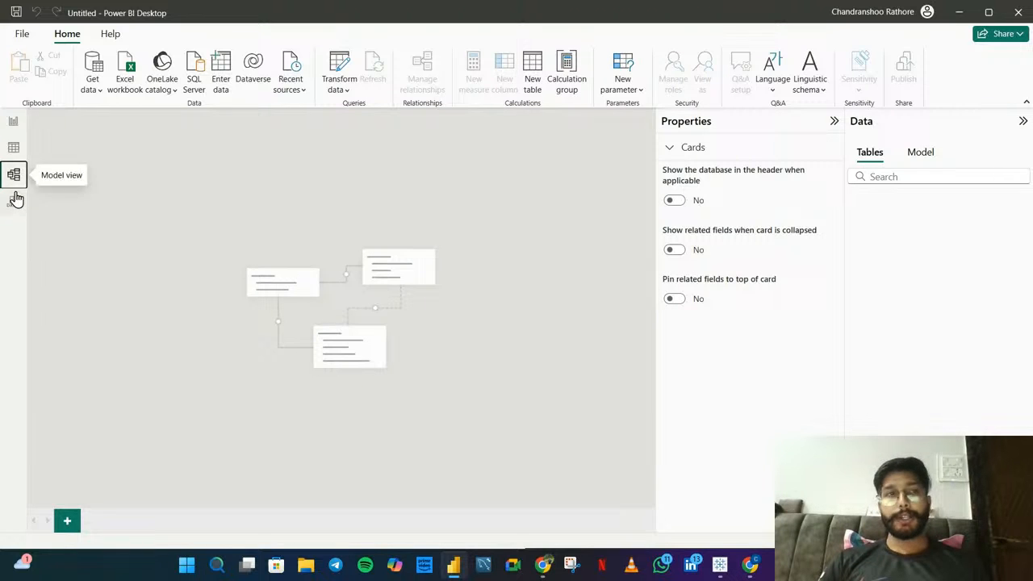
pyautogui.click(15, 198)
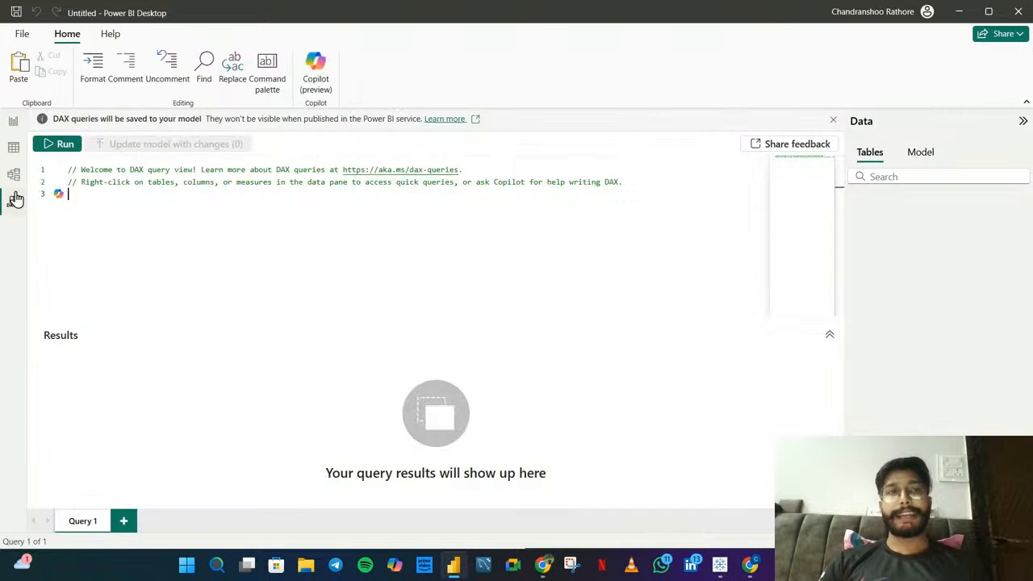
pyautogui.click(14, 125)
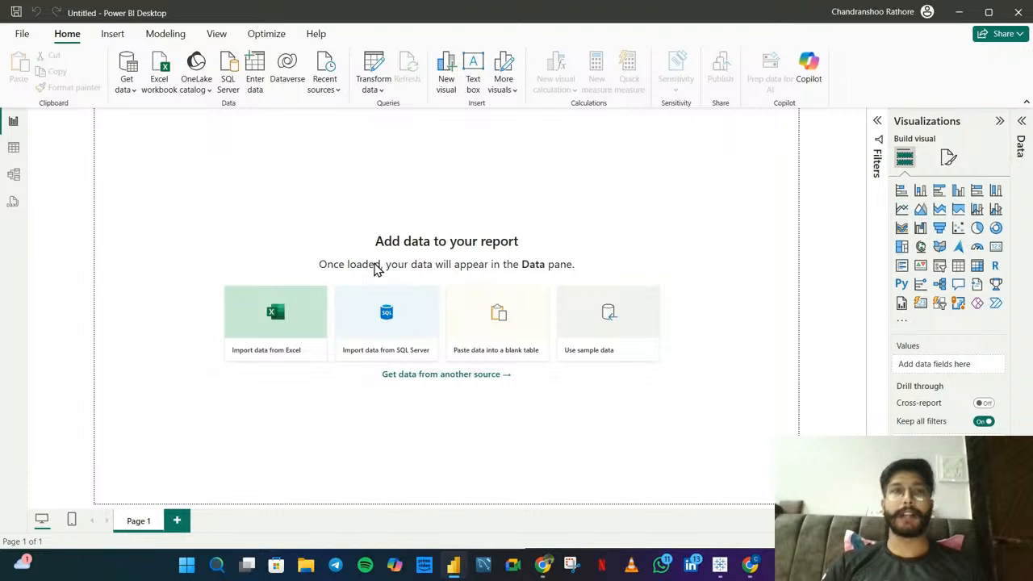
# - Browse the full list of available data source connectors, and close it without connecting to any source
pyautogui.click(125, 85)
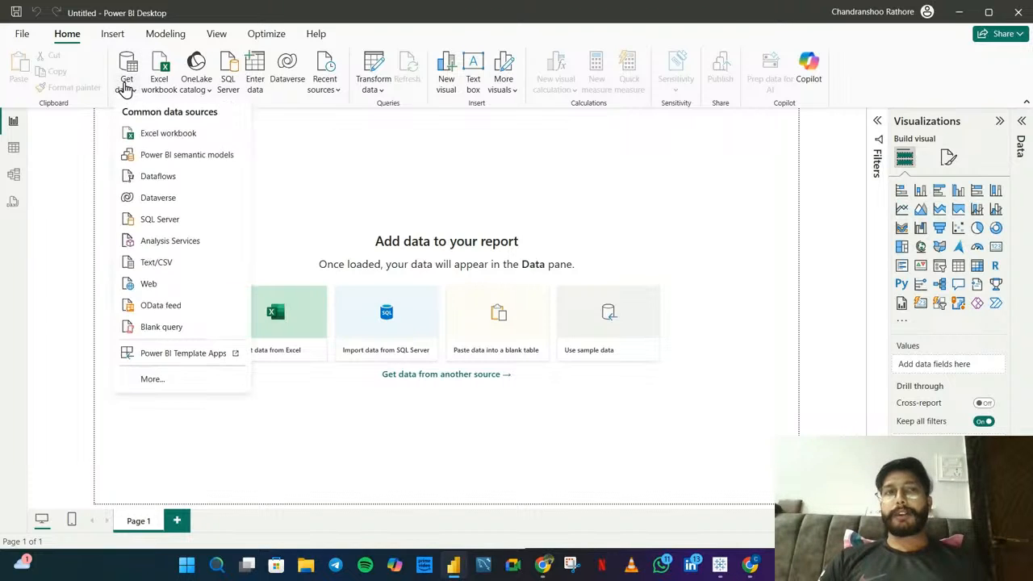
pyautogui.click(170, 381)
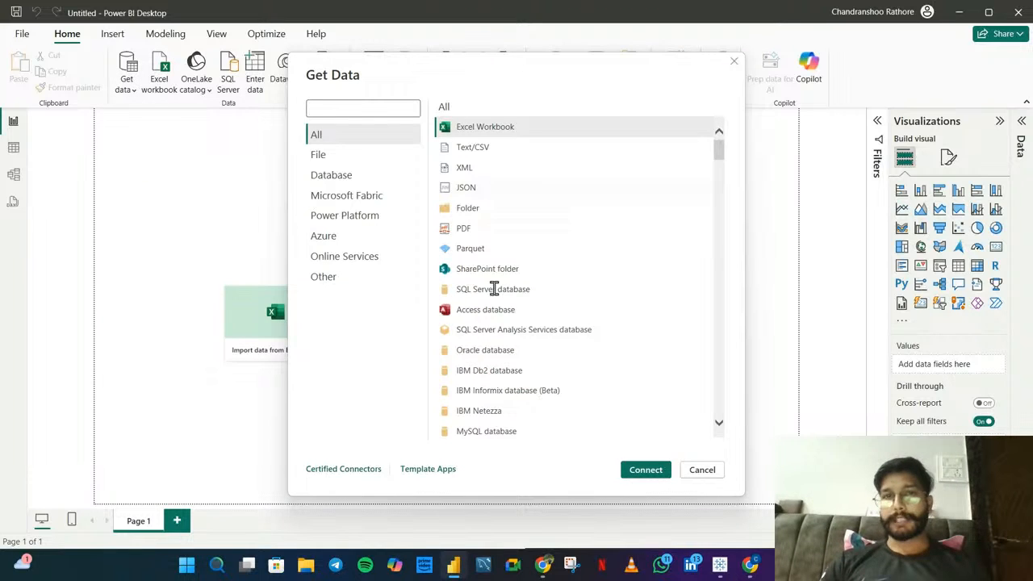
pyautogui.scroll(-10, 509, 313)
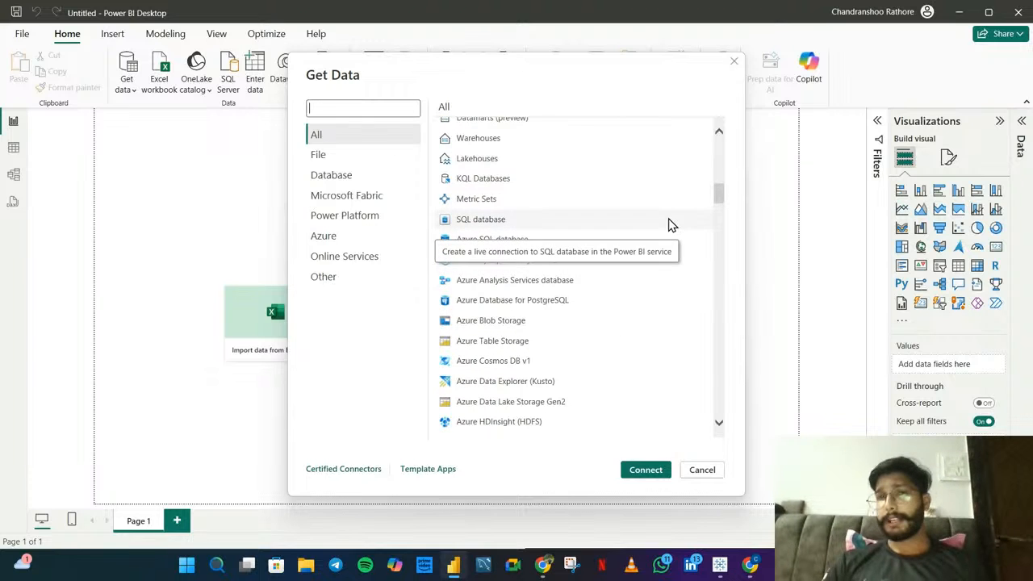
pyautogui.moveTo(722, 198); pyautogui.dragTo(738, 120)
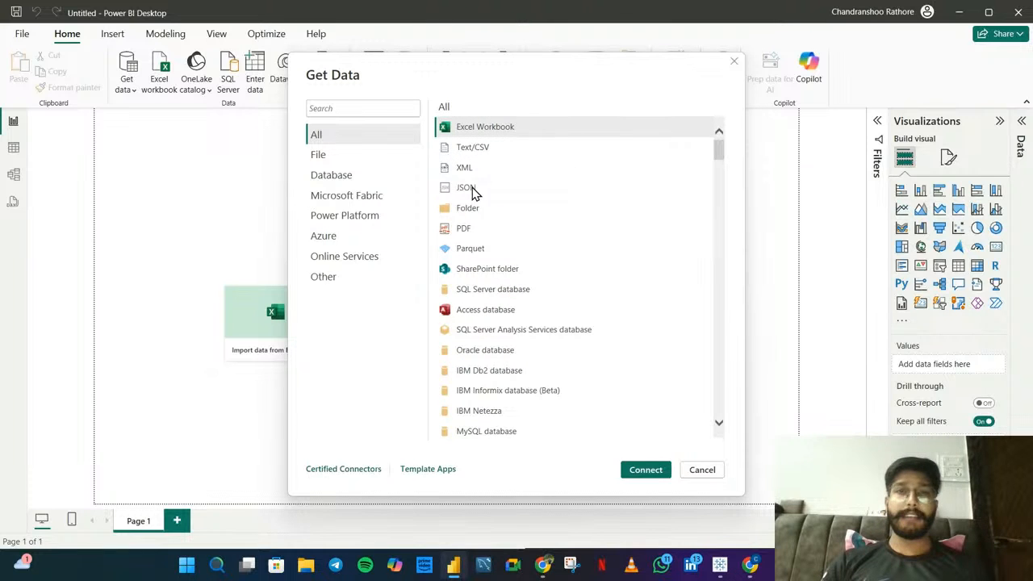
pyautogui.scroll(-2, 480, 263)
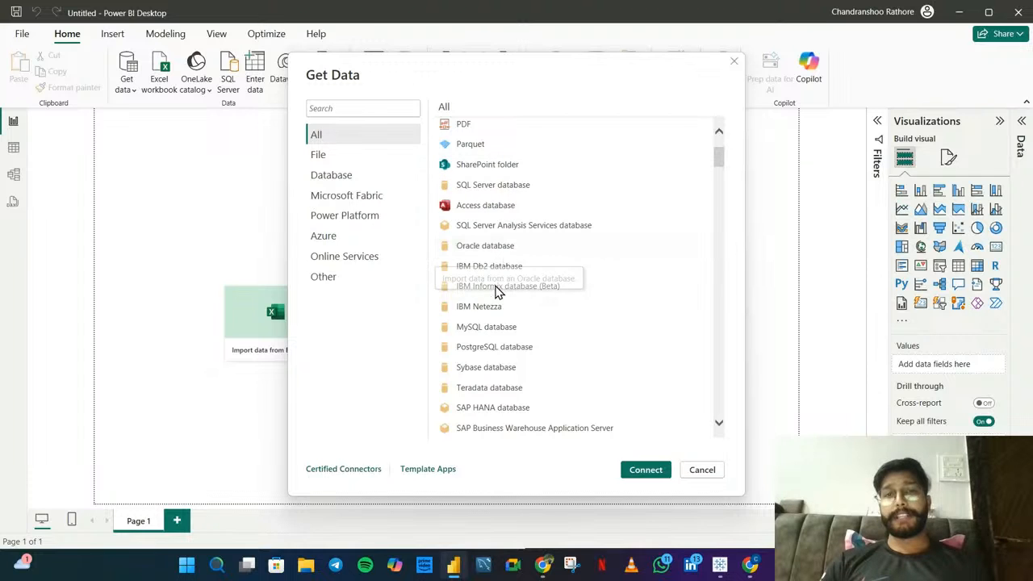
pyautogui.scroll(-2, 496, 290)
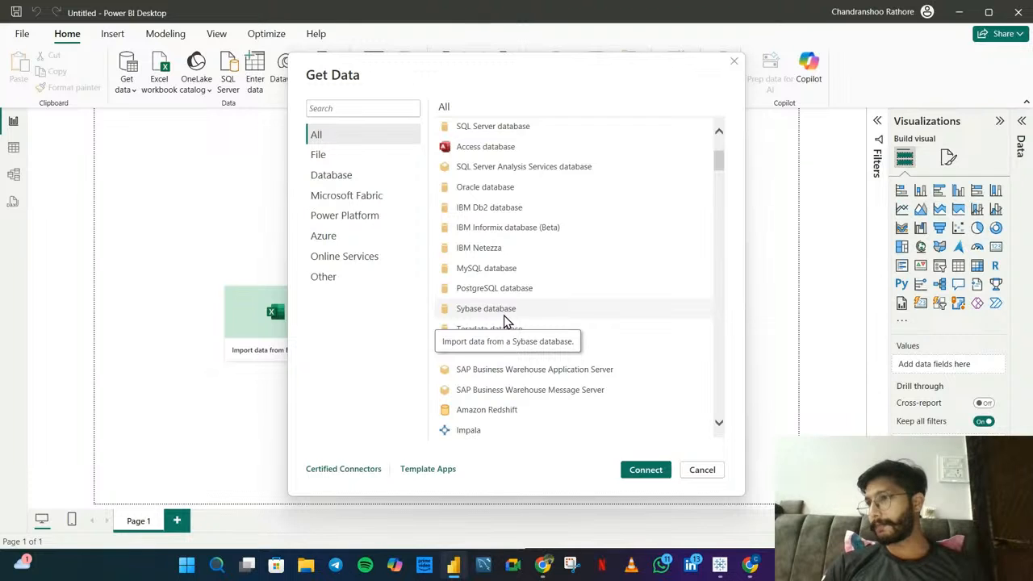
pyautogui.scroll(-3, 504, 321)
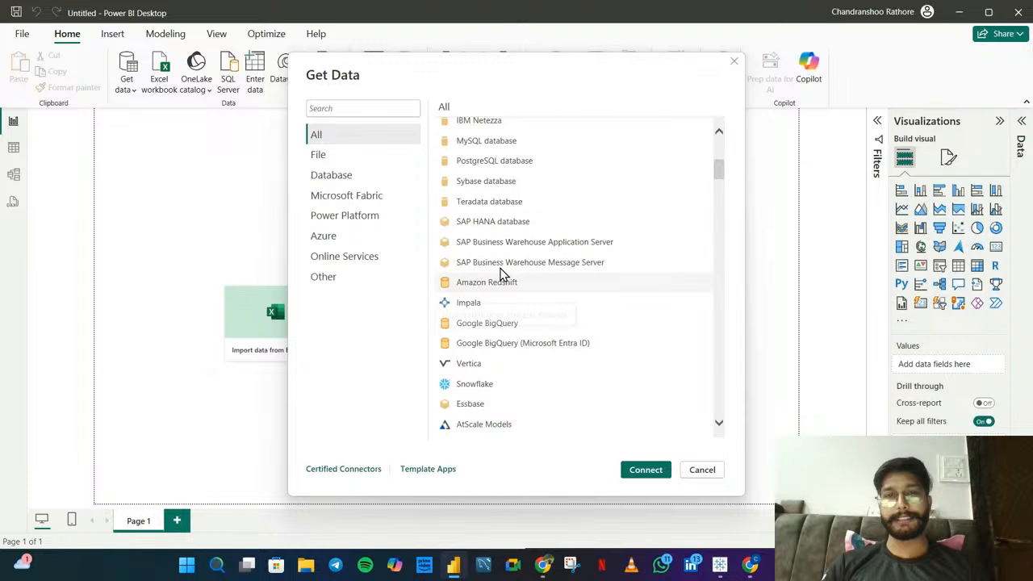
pyautogui.click(717, 476)
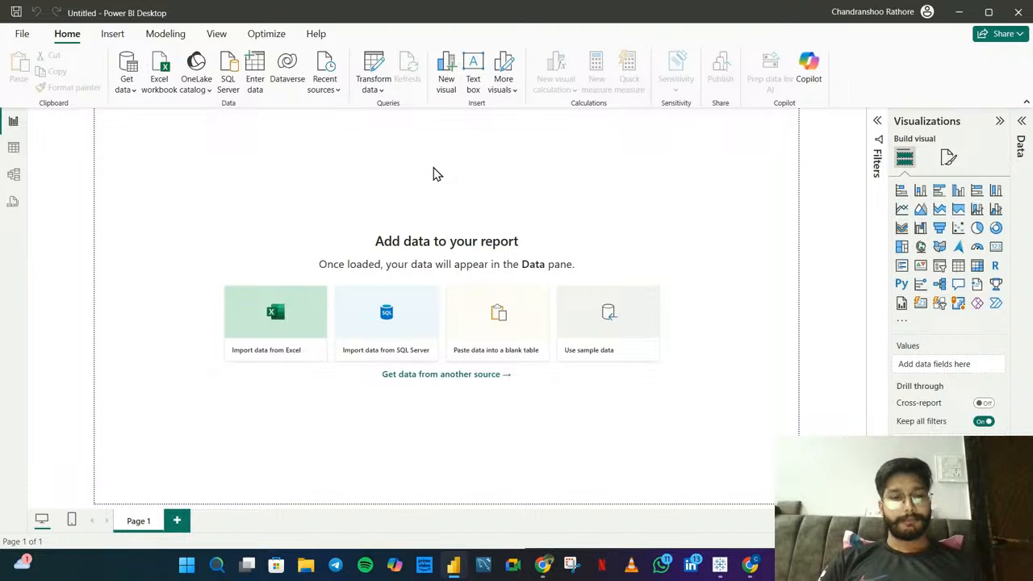
pyautogui.press('alt')
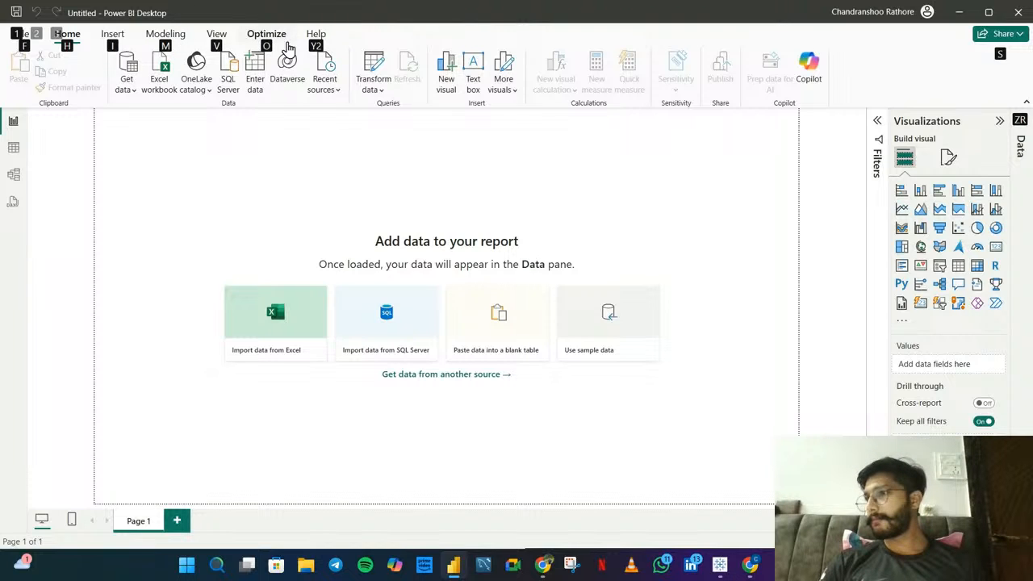
pyautogui.press('Escape')
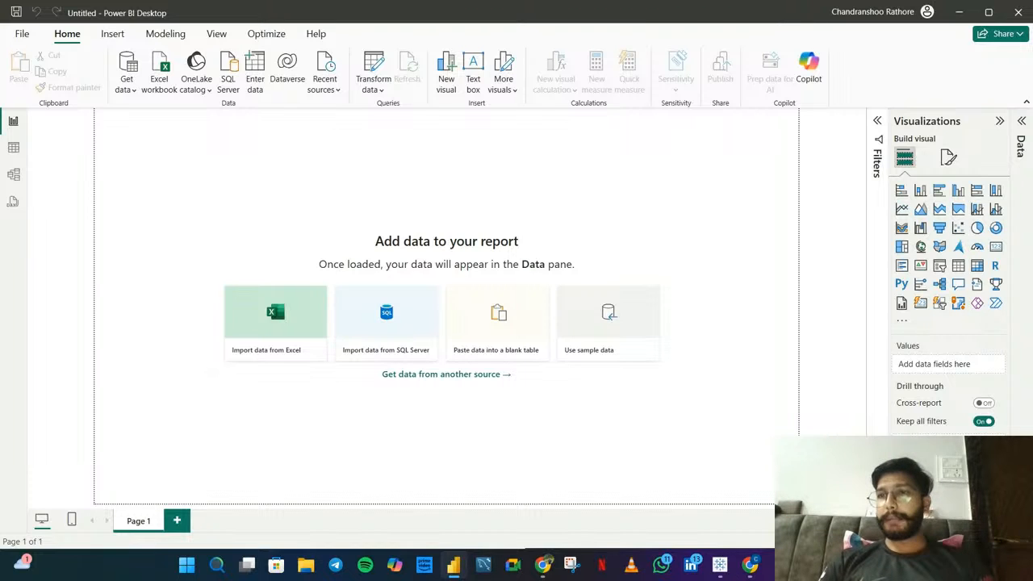
# - Expand the collapsed Data pane, and briefly expand and collapse the Filters pane
pyautogui.click(1021, 131)
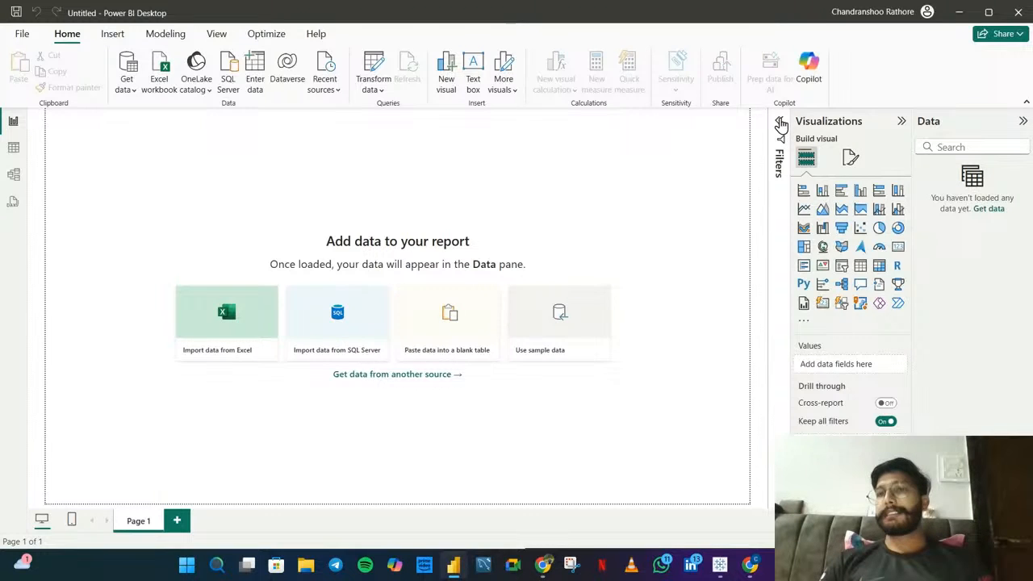
pyautogui.click(781, 124)
pyautogui.click(781, 124)
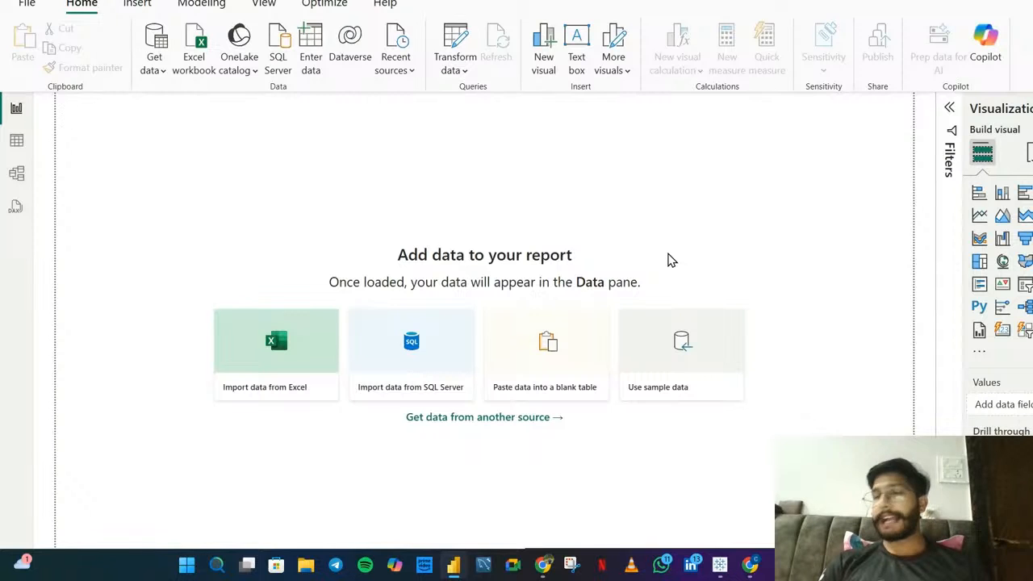
# - Zoom the report canvas out and back in until the whole blank page fits in view
pyautogui.scroll(-7, 668, 259)
pyautogui.scroll(5, 668, 260)
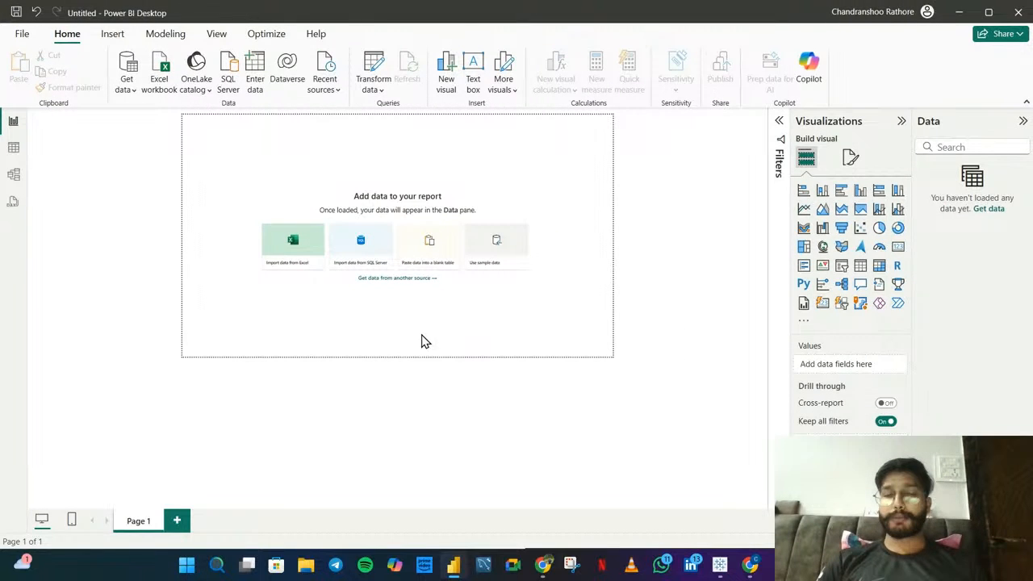
pyautogui.scroll(2, 425, 341)
pyautogui.scroll(-5, 426, 341)
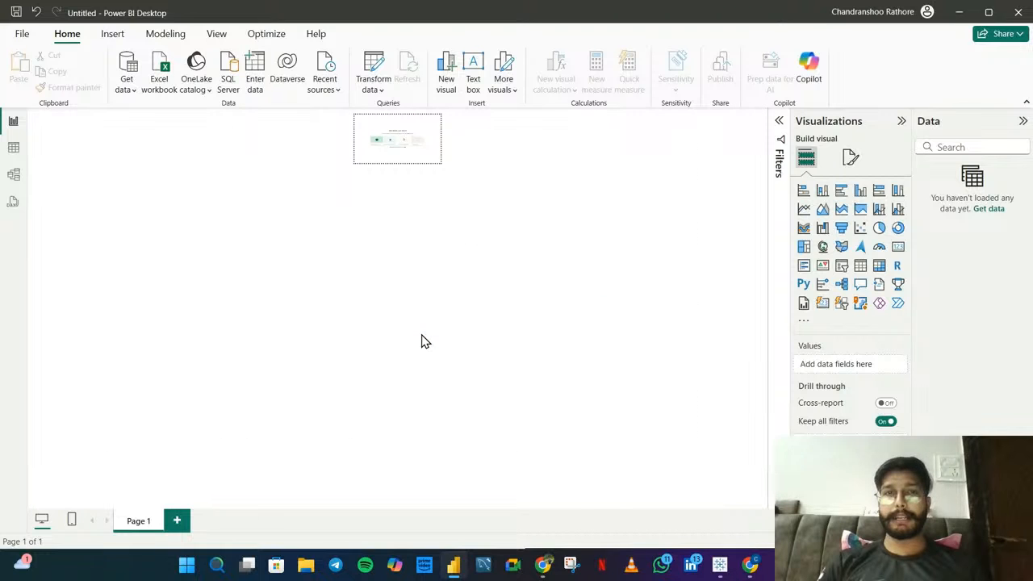
pyautogui.scroll(4, 426, 341)
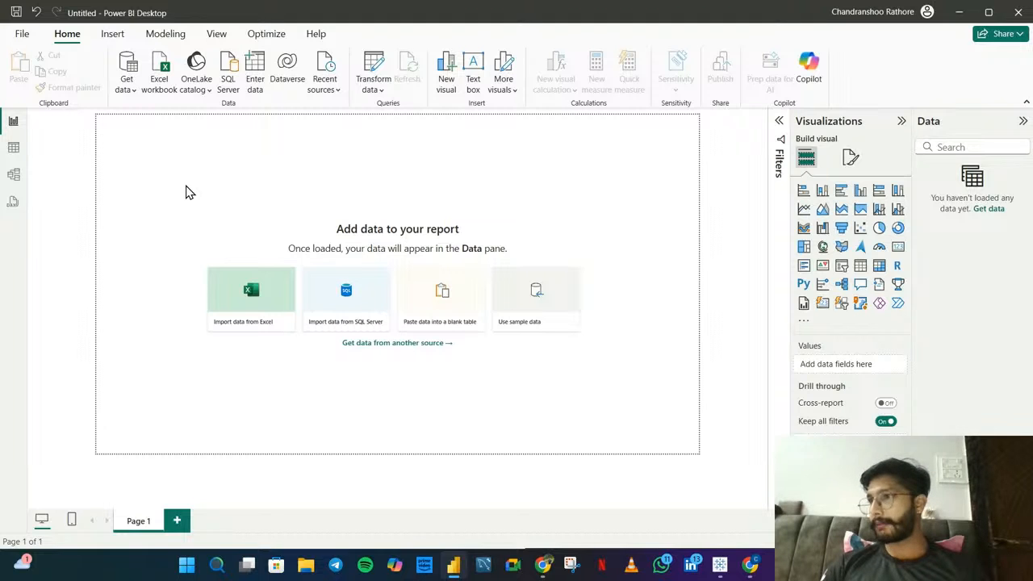
# - Check the empty table view and the model view again before going back to the report canvas
pyautogui.click(14, 150)
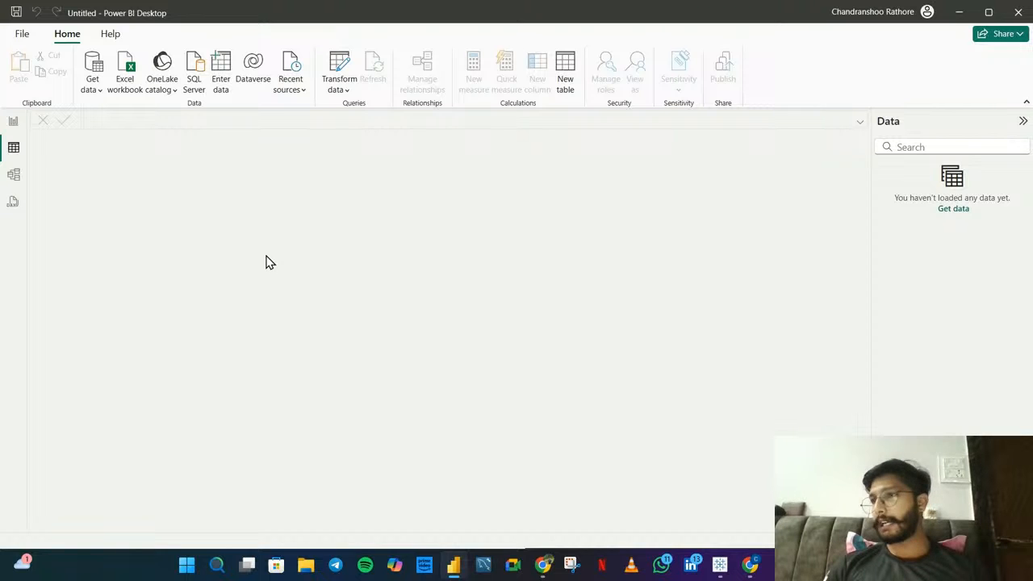
pyautogui.click(13, 182)
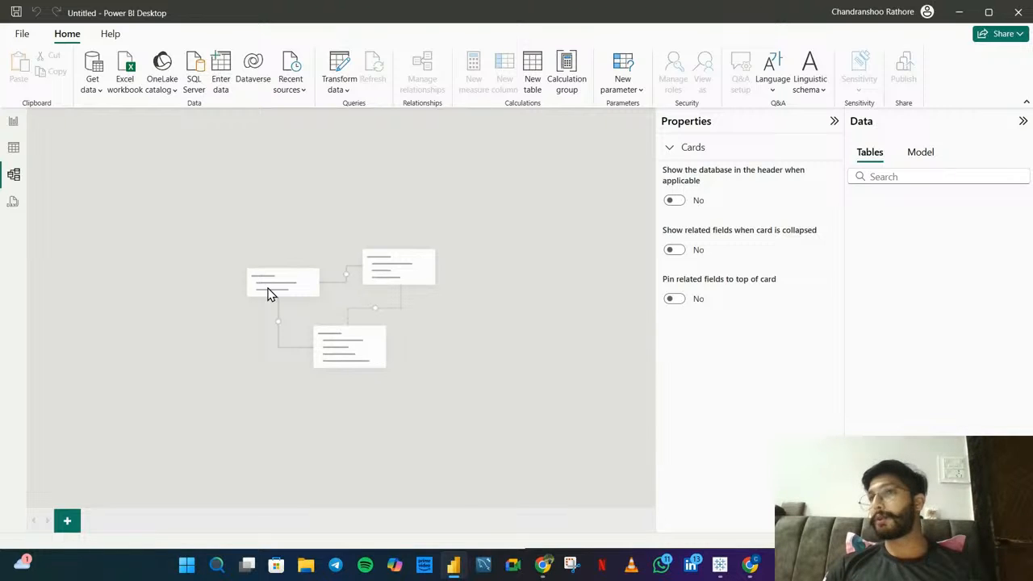
pyautogui.click(13, 121)
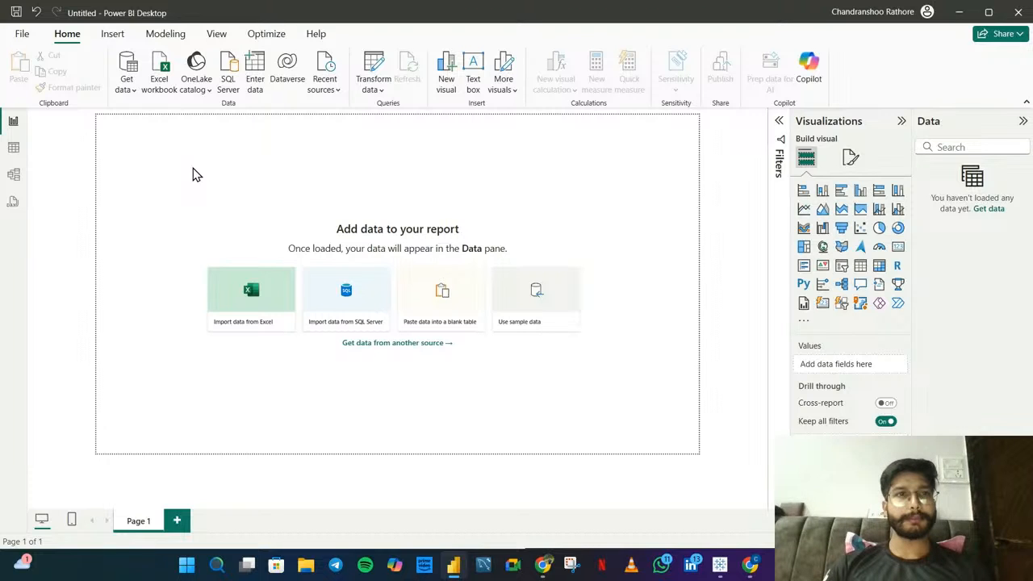
pyautogui.click(161, 91)
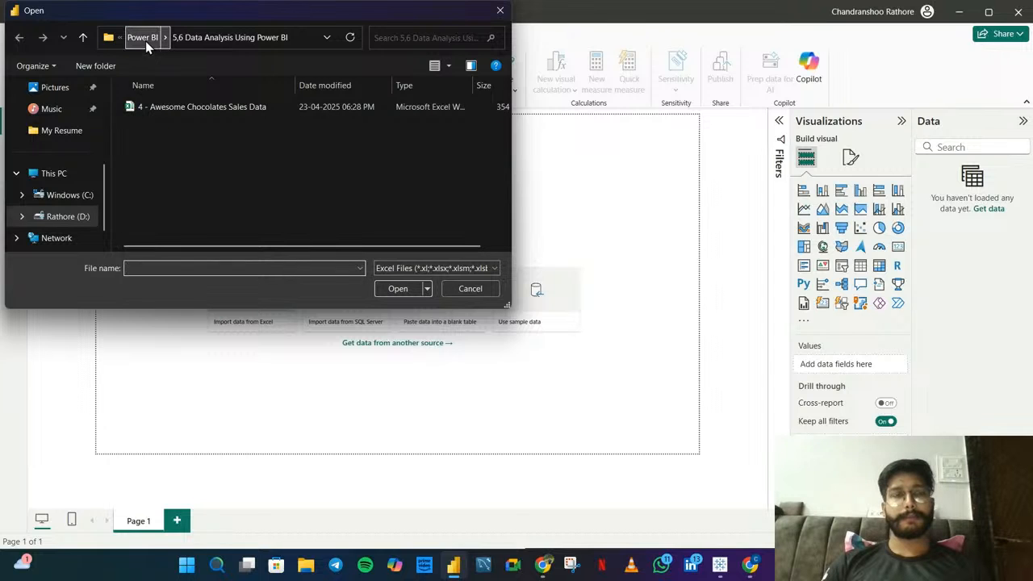
pyautogui.click(145, 39)
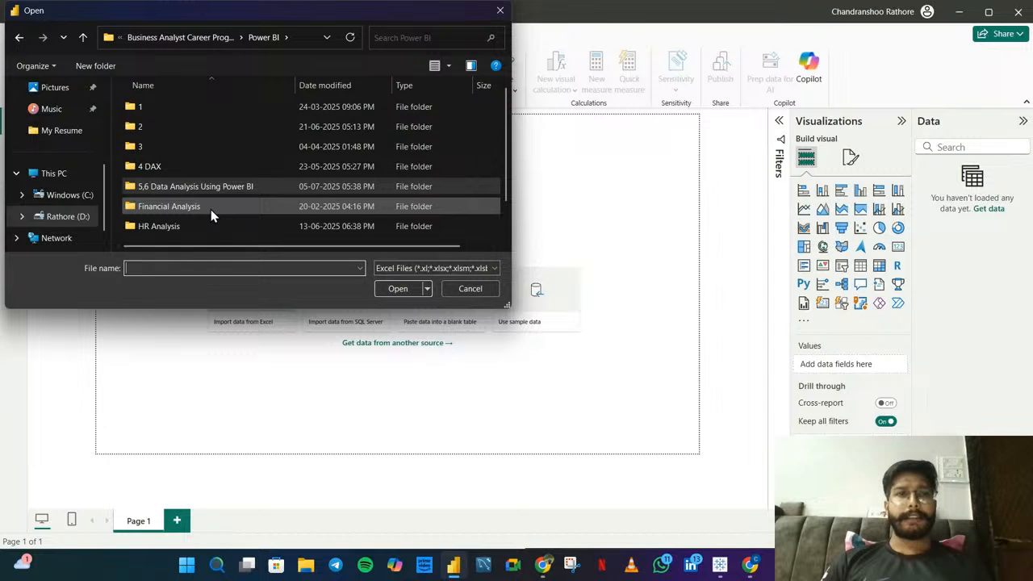
pyautogui.scroll(-1, 206, 209)
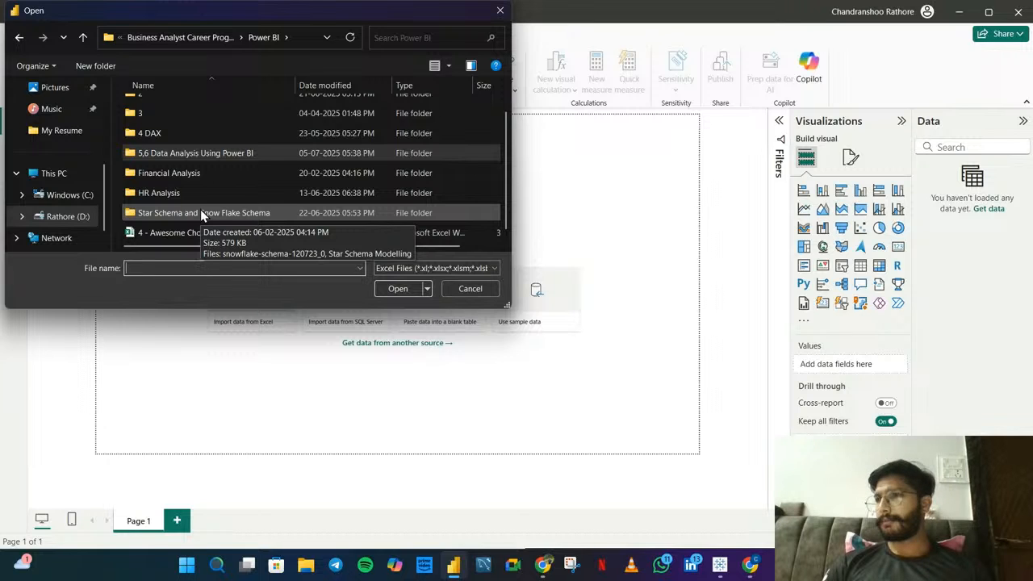
pyautogui.doubleClick(201, 213)
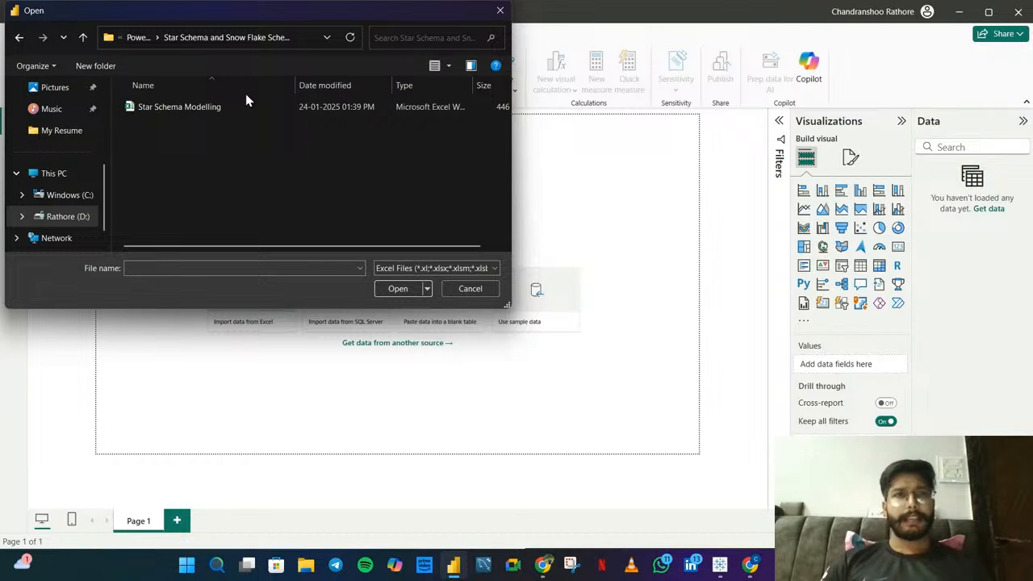
pyautogui.click(188, 115)
pyautogui.click(400, 289)
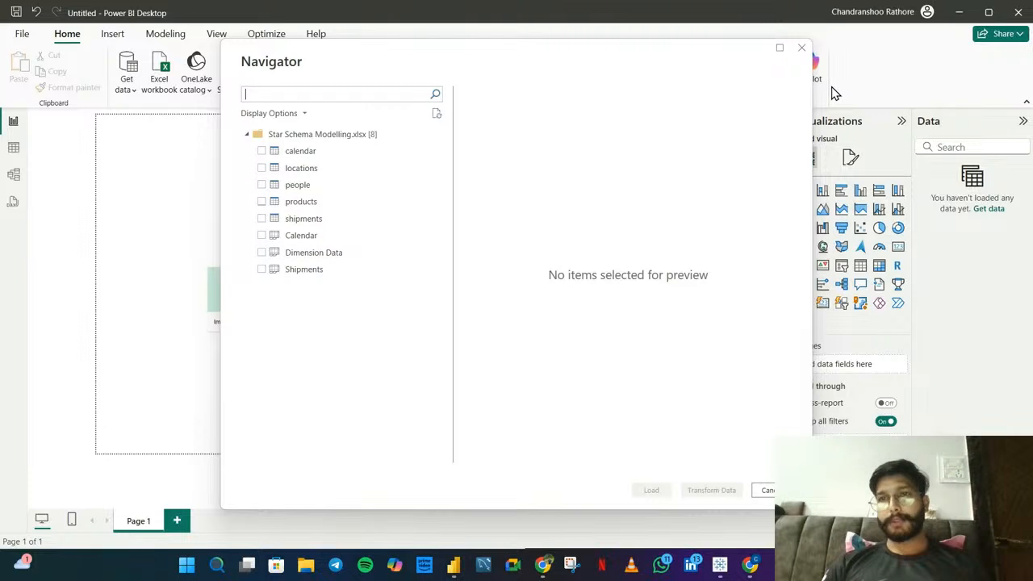
pyautogui.click(803, 50)
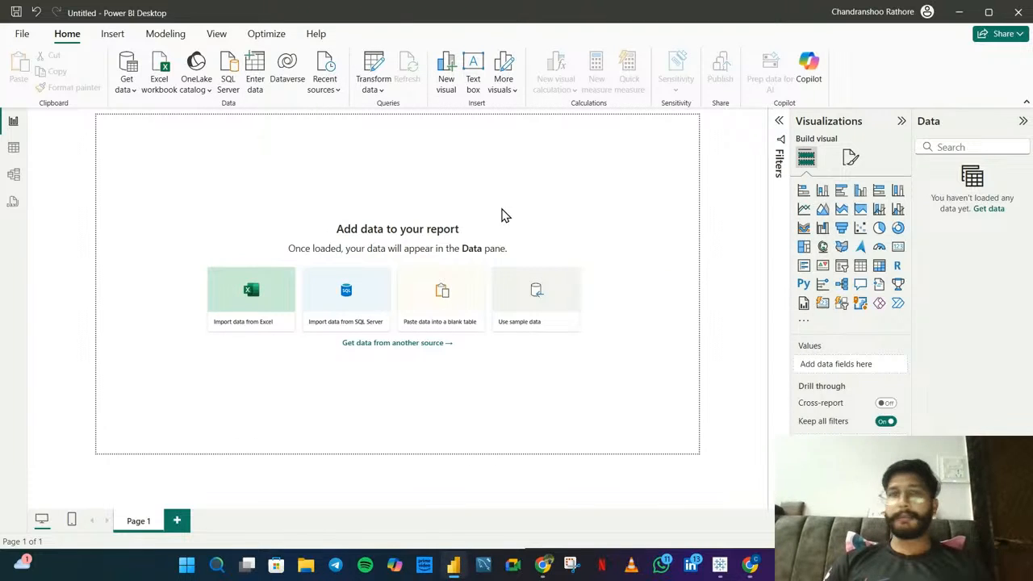
pyautogui.click(164, 81)
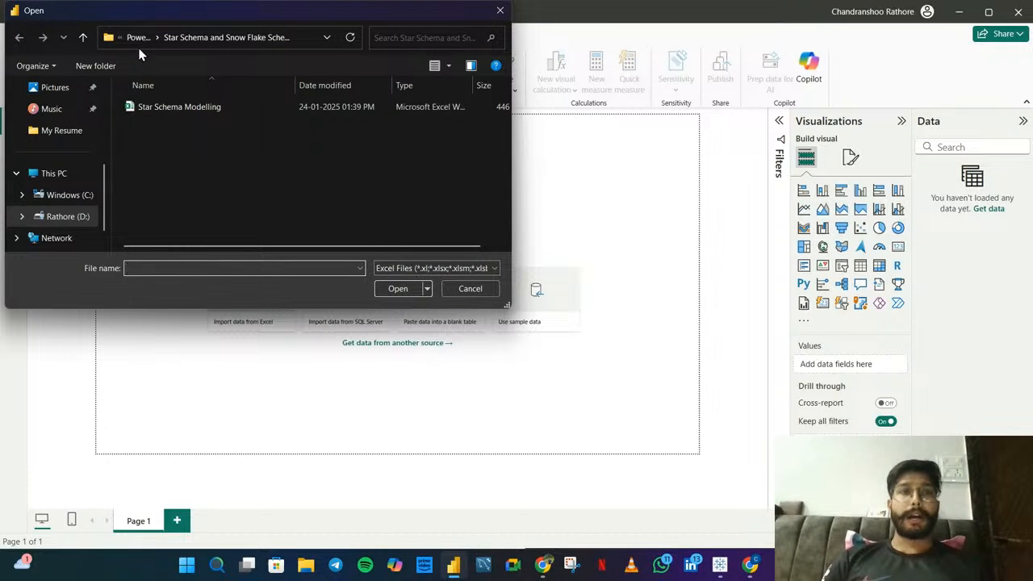
pyautogui.click(138, 45)
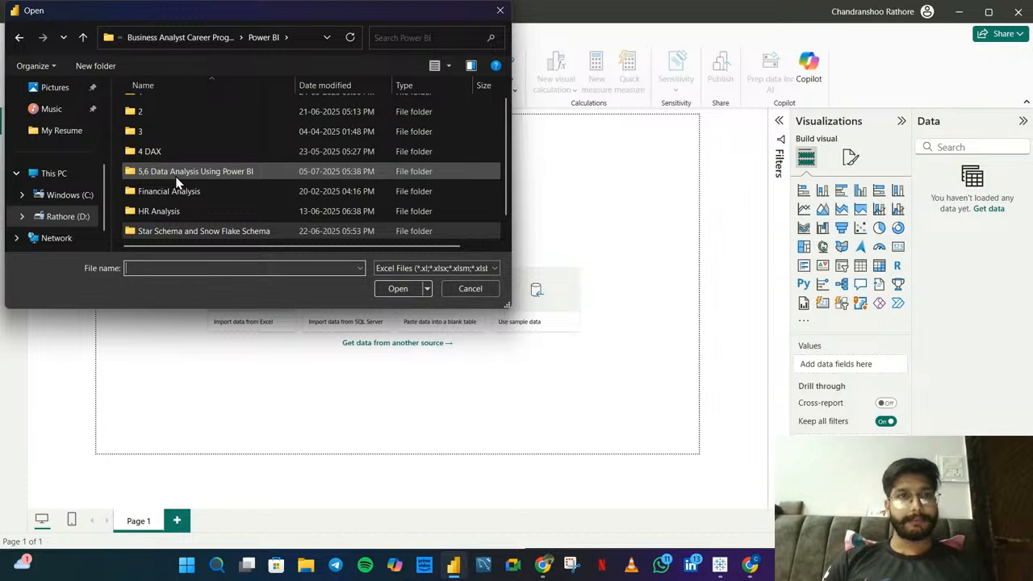
pyautogui.click(117, 39)
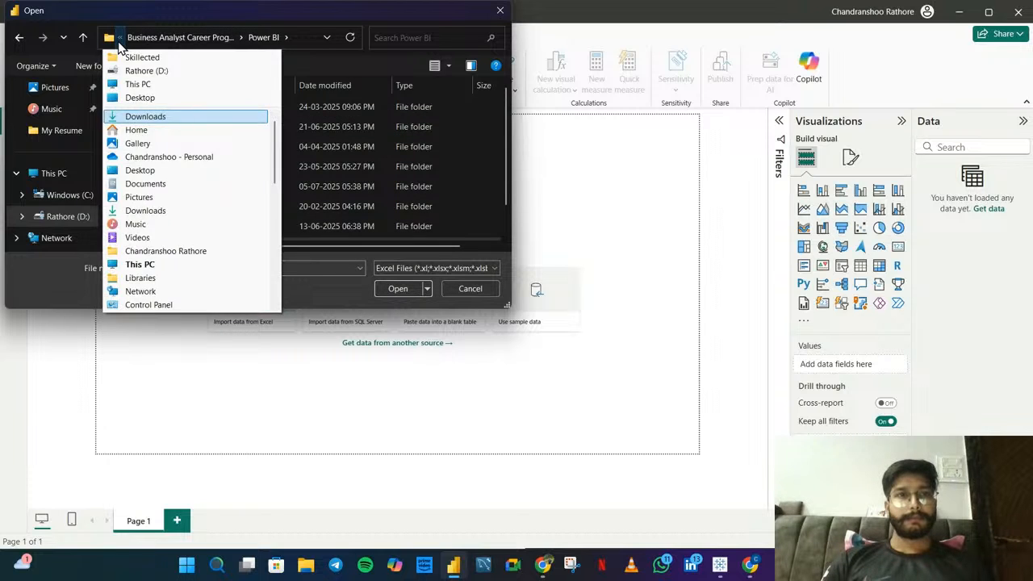
pyautogui.click(118, 40)
pyautogui.click(152, 37)
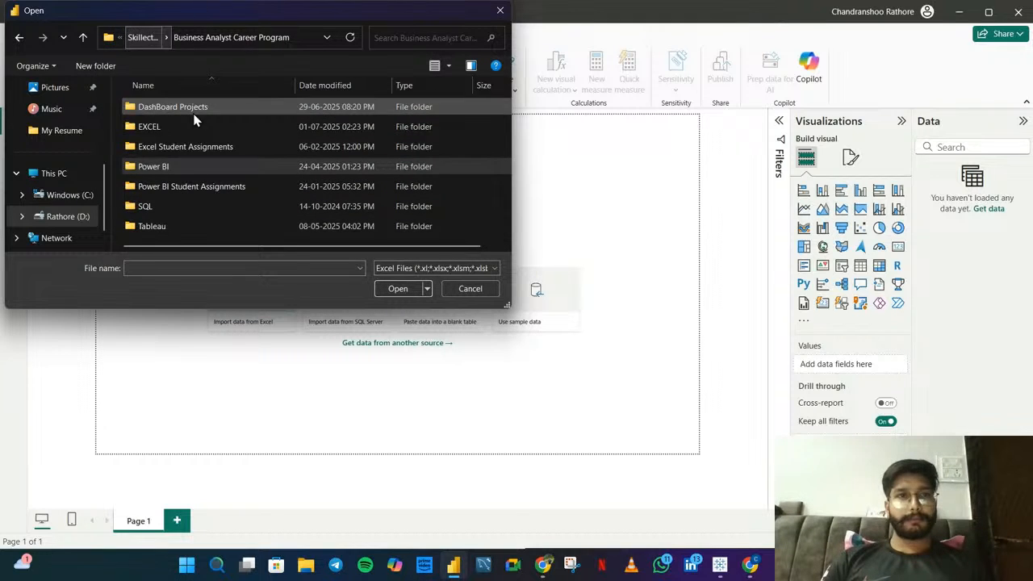
pyautogui.doubleClick(162, 131)
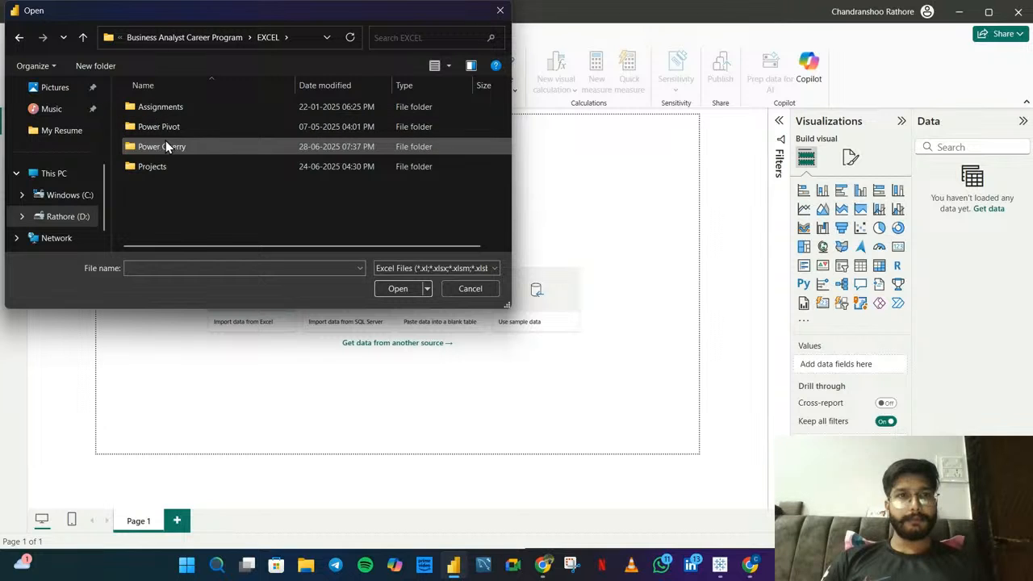
pyautogui.doubleClick(163, 147)
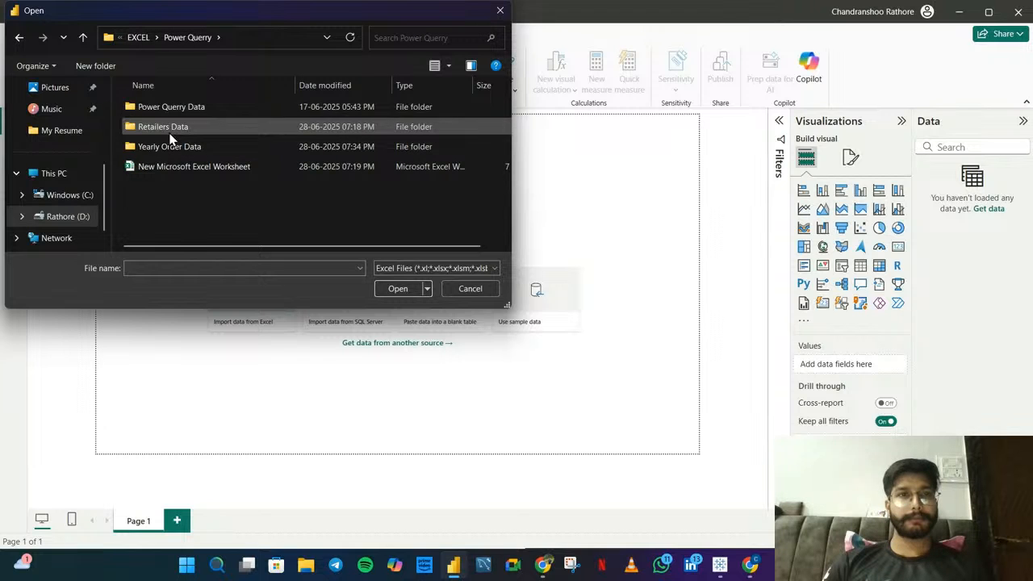
pyautogui.doubleClick(180, 109)
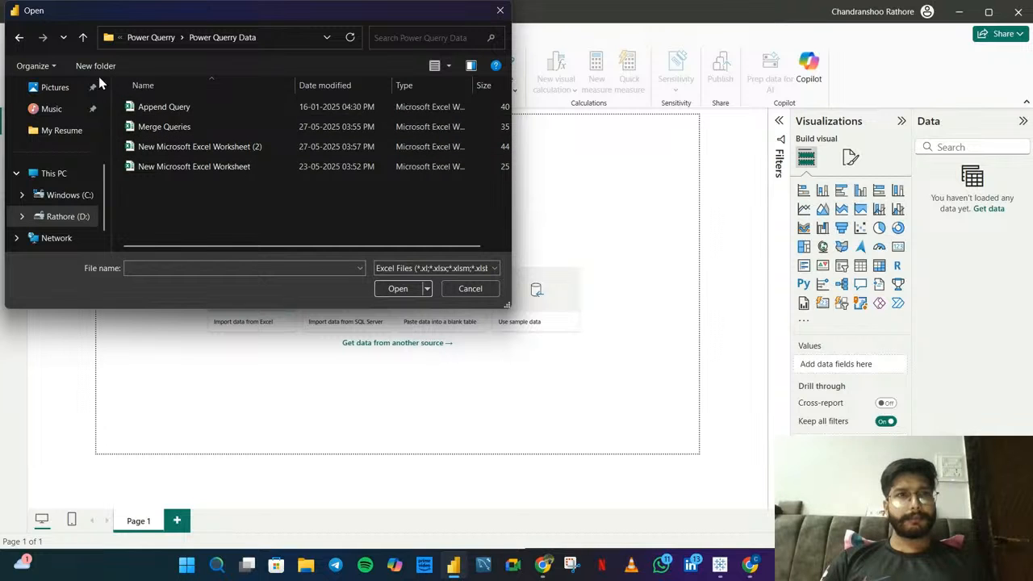
pyautogui.click(19, 37)
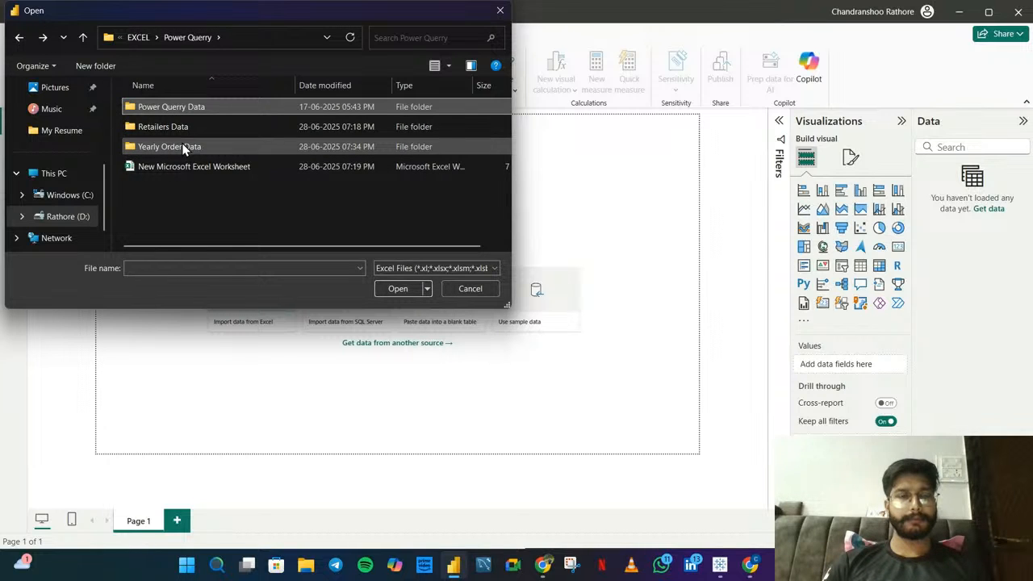
pyautogui.doubleClick(194, 114)
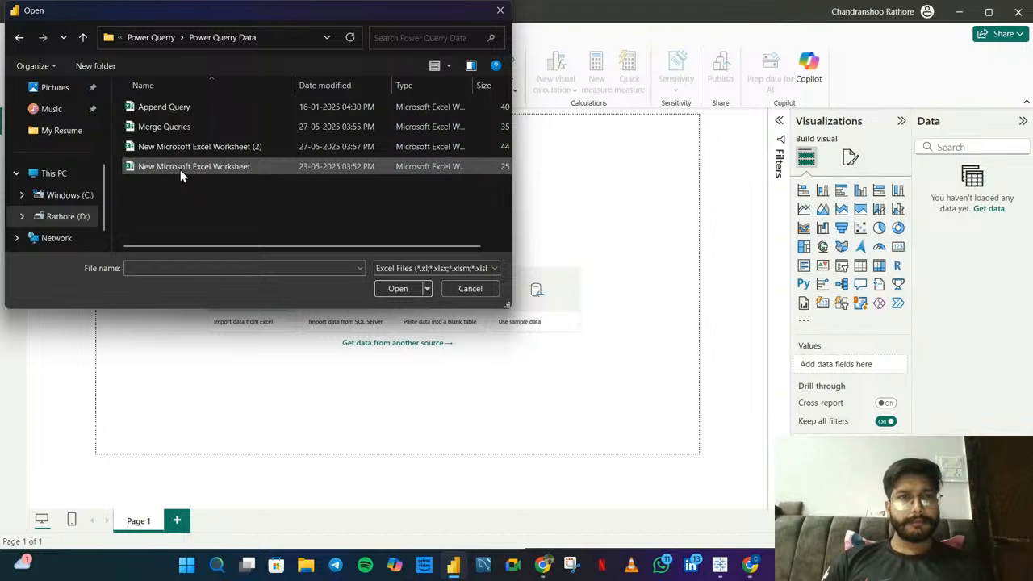
pyautogui.click(82, 37)
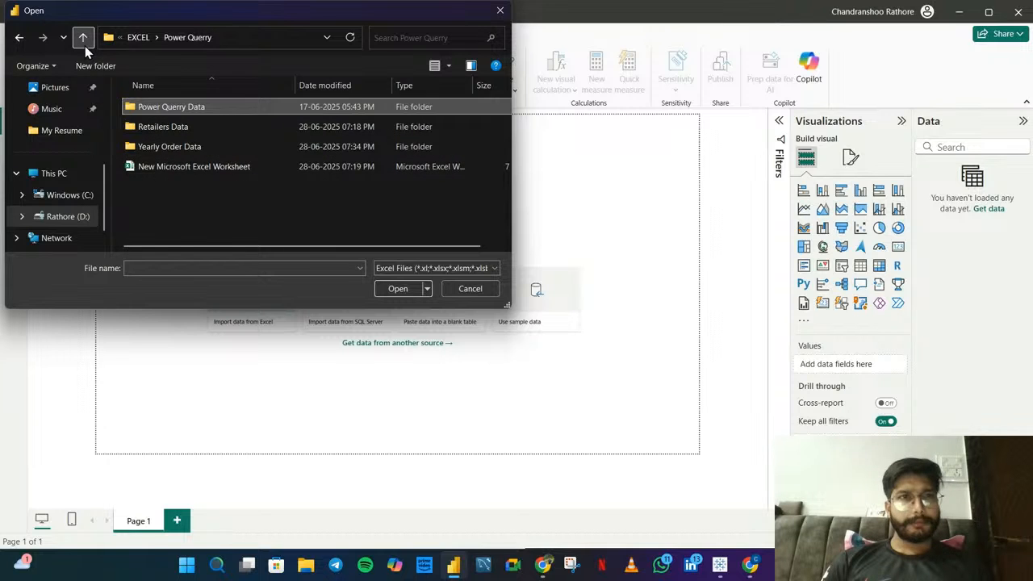
pyautogui.click(83, 37)
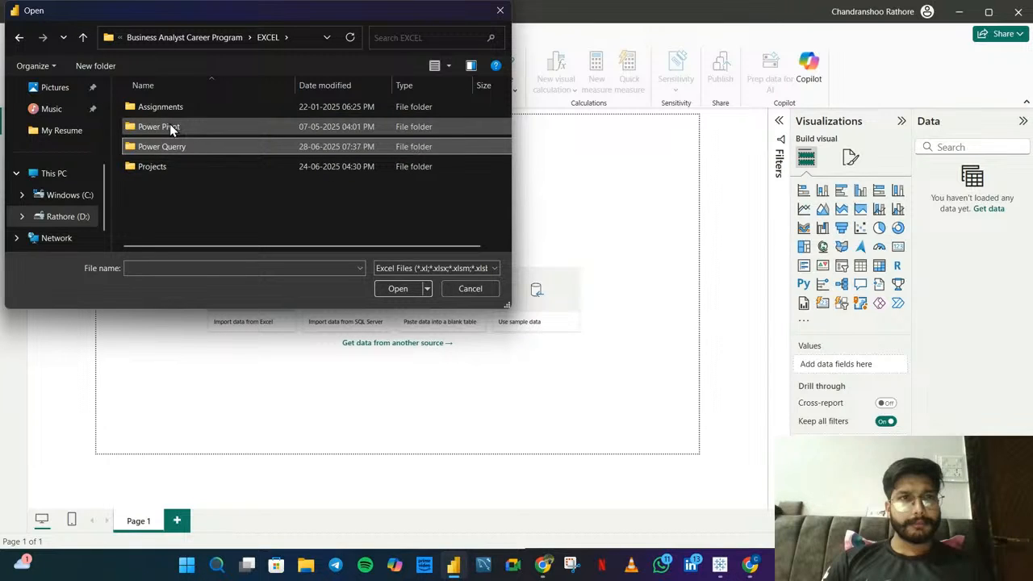
pyautogui.doubleClick(159, 146)
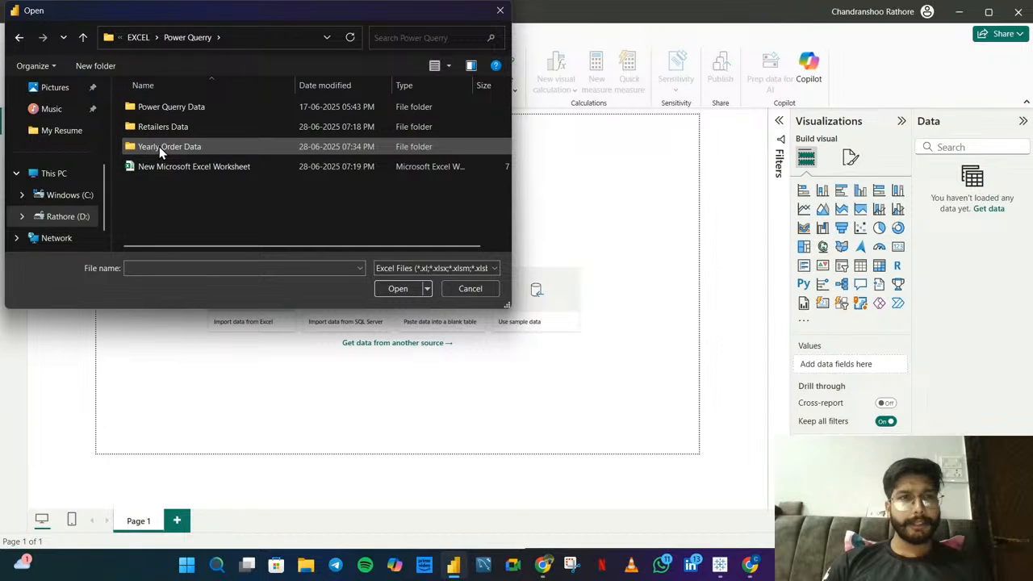
pyautogui.doubleClick(176, 109)
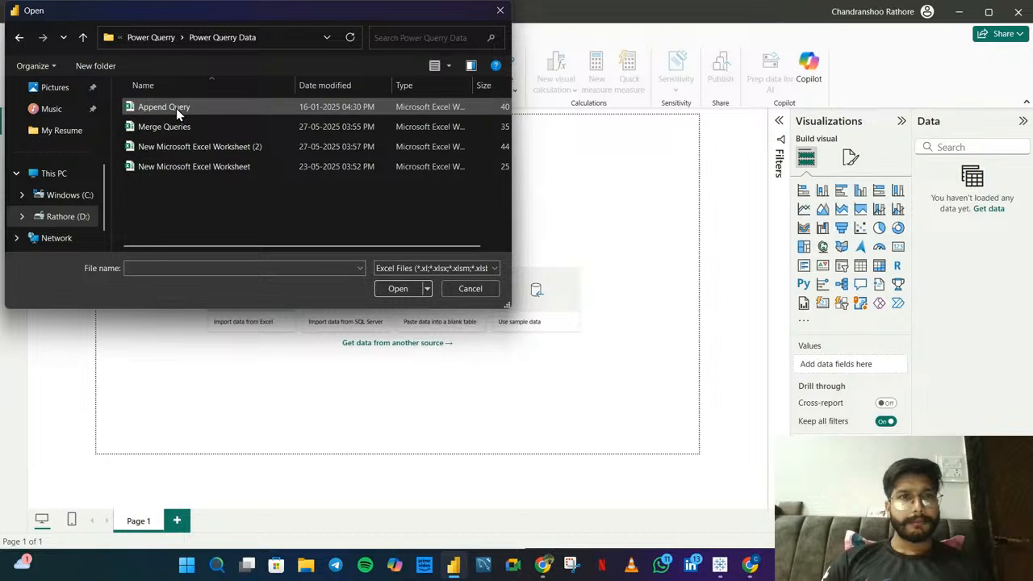
pyautogui.click(179, 168)
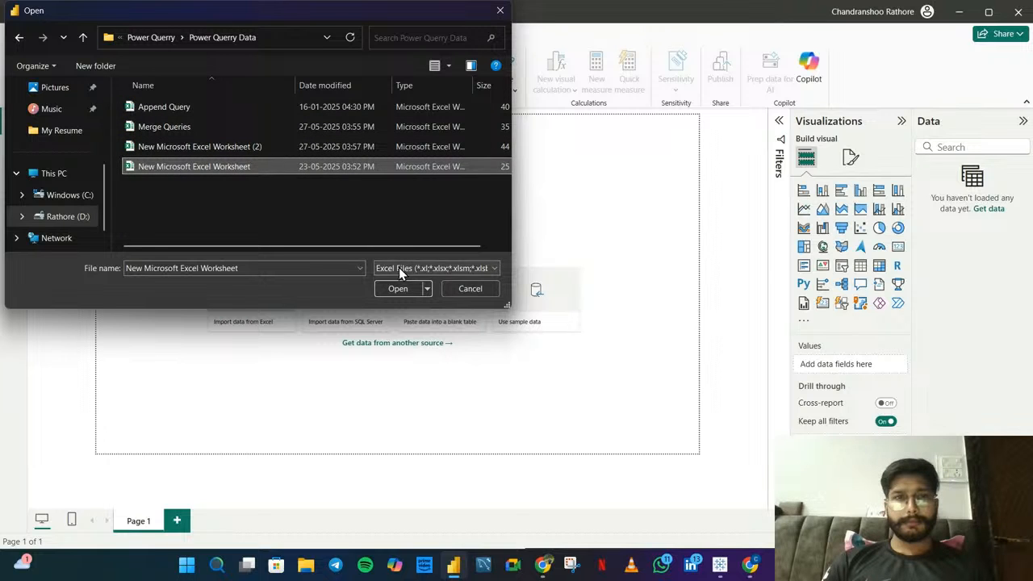
pyautogui.click(321, 223)
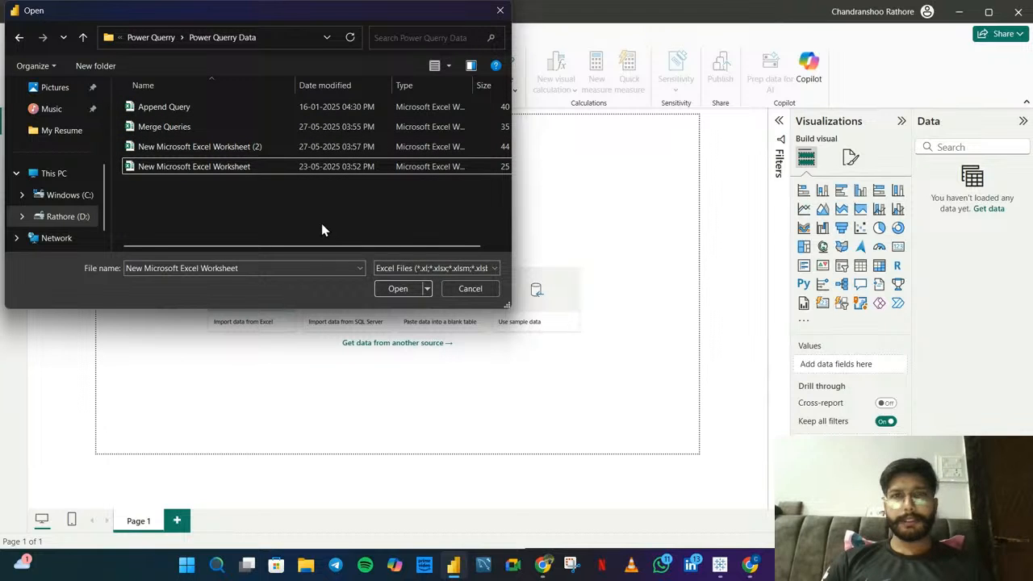
pyautogui.click(506, 15)
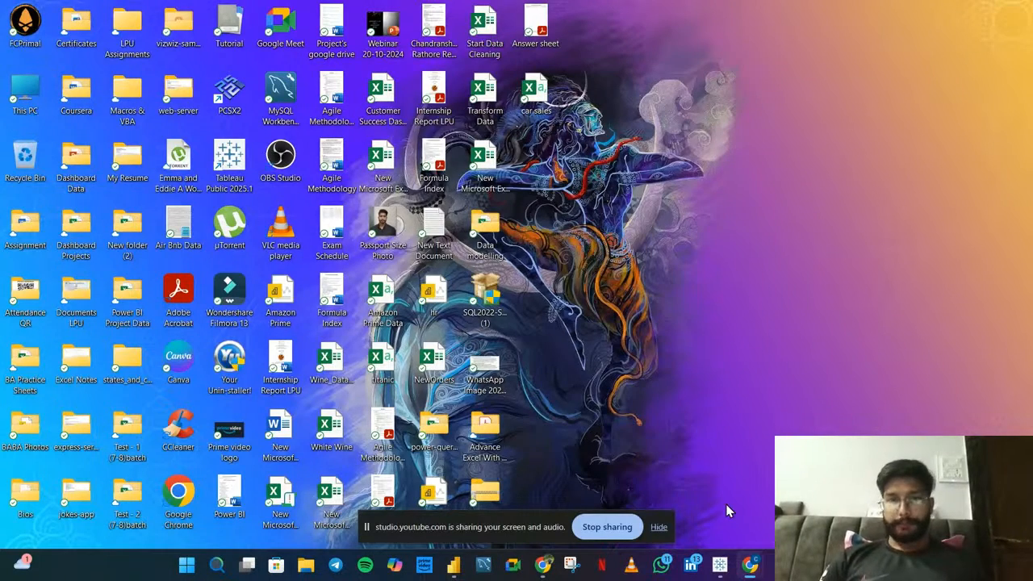
# - Switch back to Power BI Desktop and connect to the Transform Data Excel workbook stored on the Desktop
pyautogui.click(454, 565)
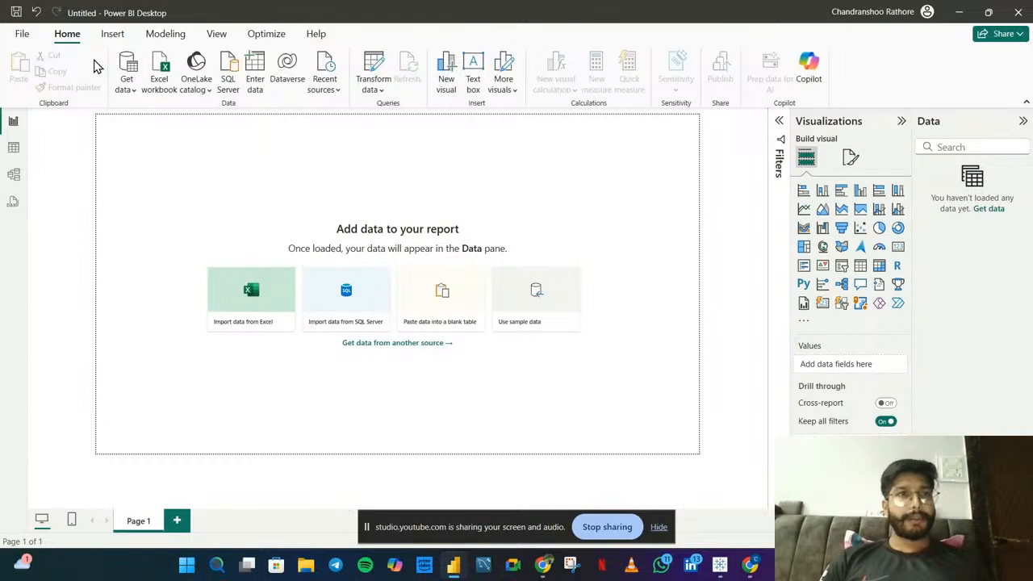
pyautogui.click(164, 79)
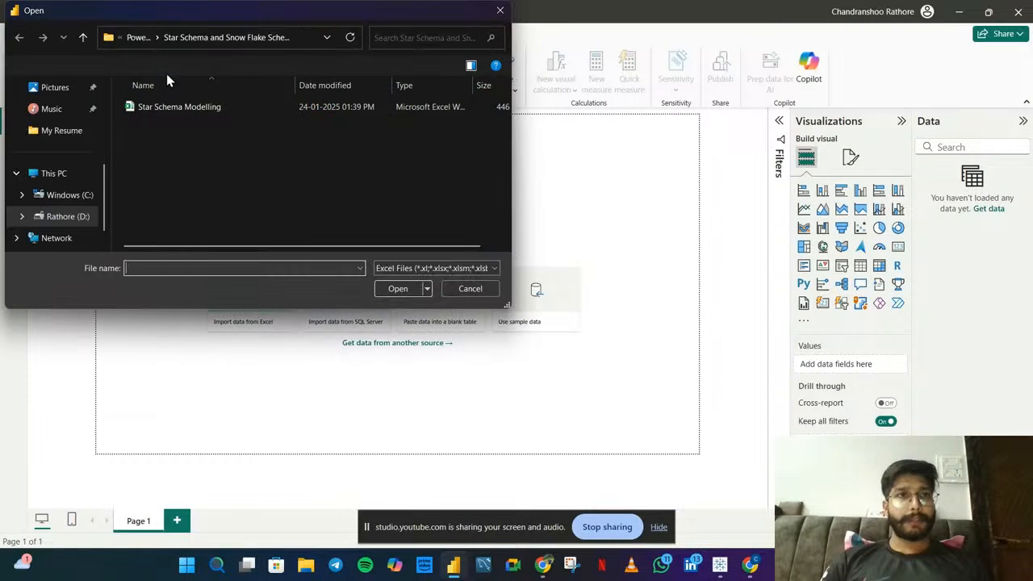
pyautogui.scroll(5, 69, 133)
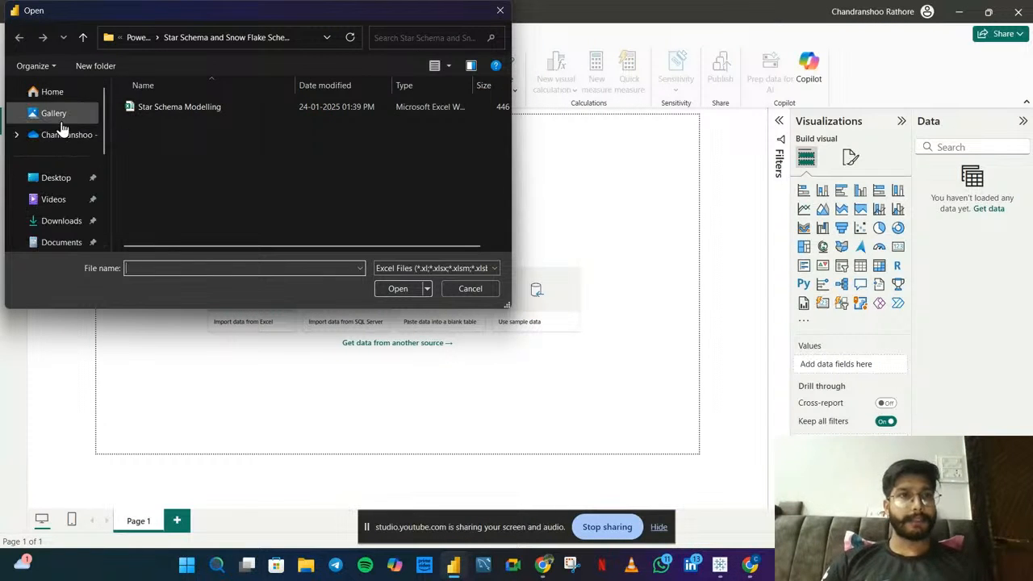
pyautogui.click(57, 180)
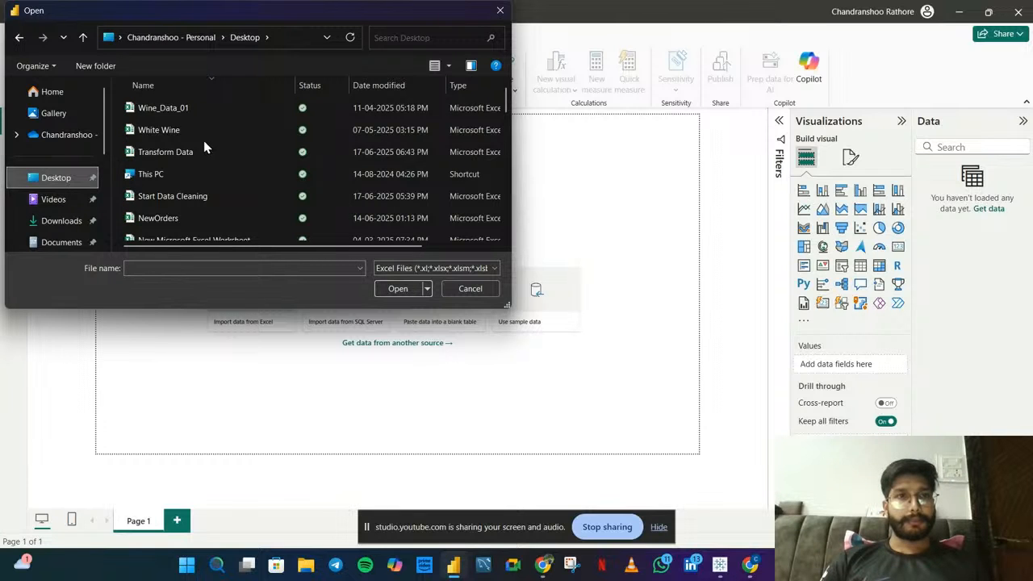
pyautogui.click(178, 154)
pyautogui.click(398, 289)
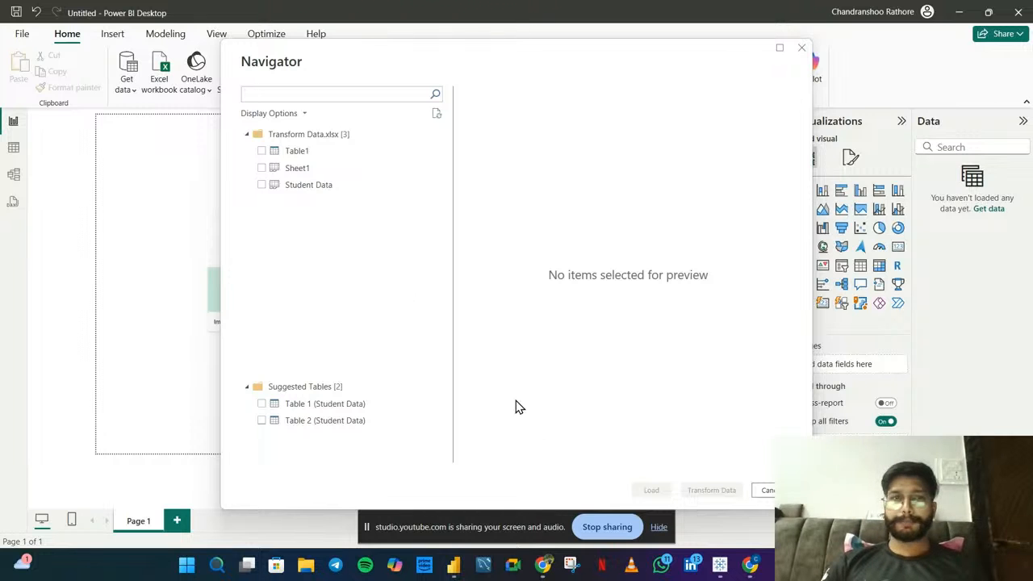
# - Choose Table1 from the Transform Data workbook and open it in the Power Query Editor for transformation
pyautogui.click(661, 527)
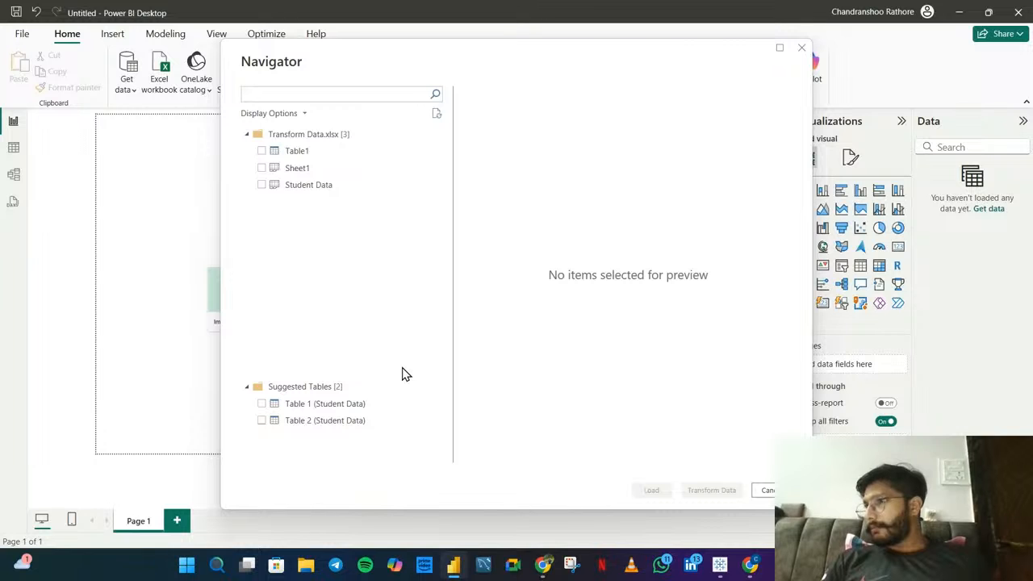
pyautogui.click(262, 152)
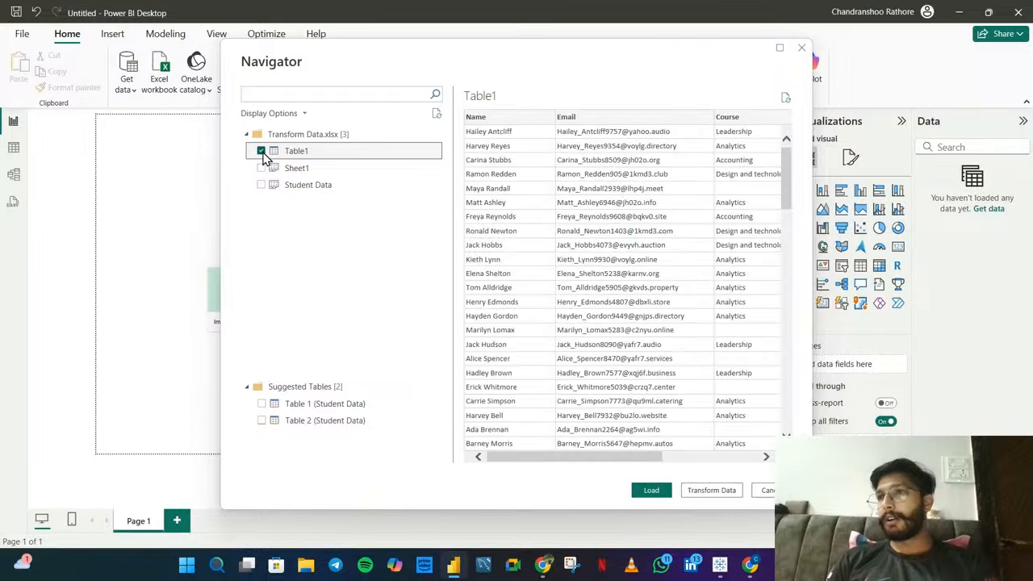
pyautogui.click(712, 491)
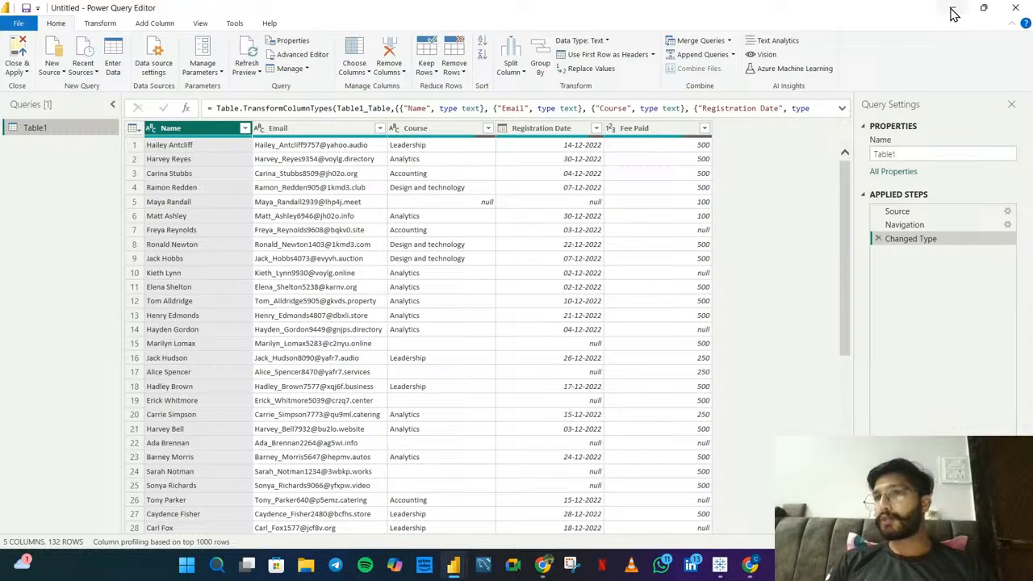
# - Minimize the Power Query and Power BI windows, and open the Transform Data workbook from the desktop in a maximized Excel window
pyautogui.click(954, 14)
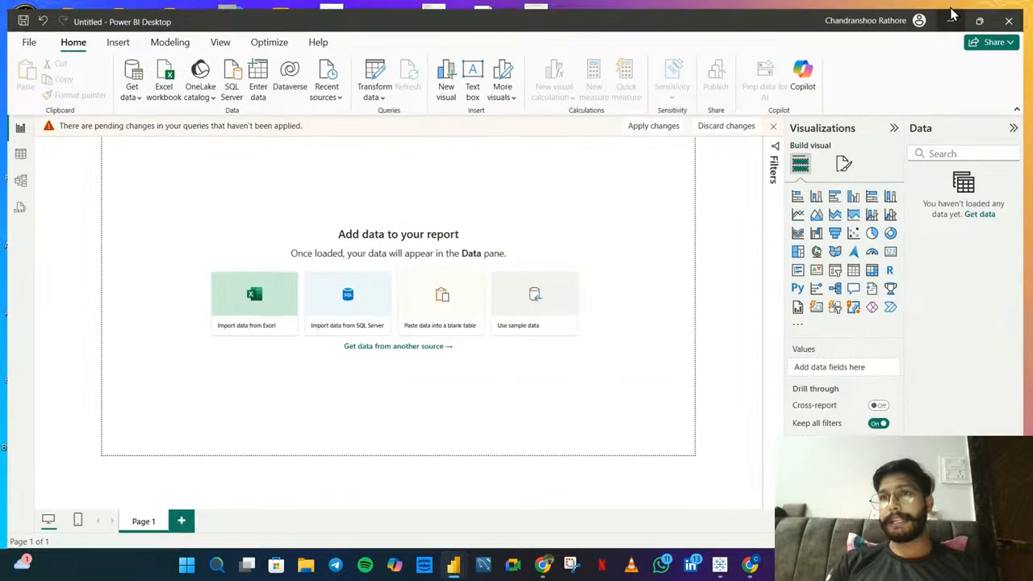
pyautogui.click(951, 11)
pyautogui.doubleClick(485, 105)
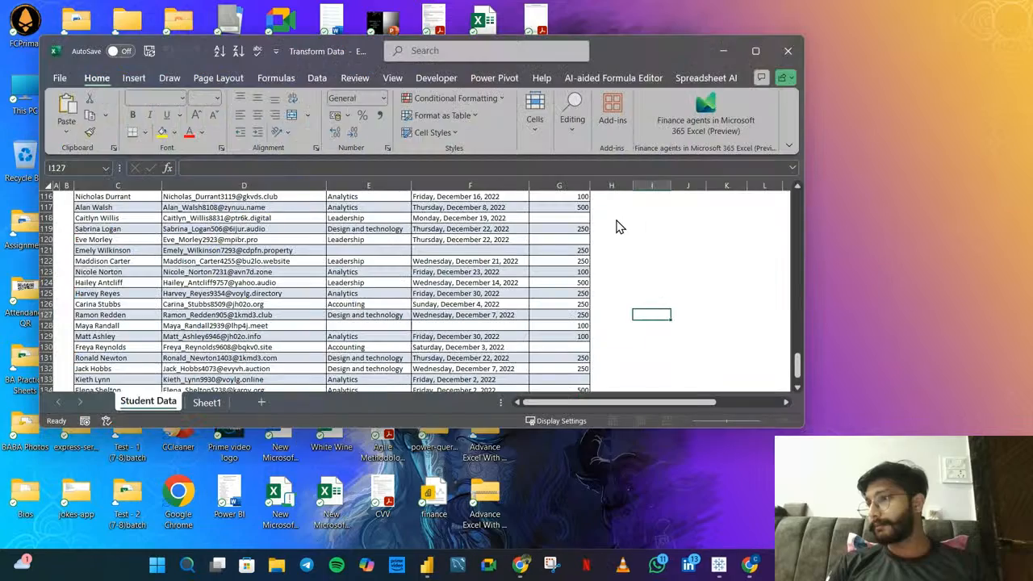
pyautogui.click(748, 50)
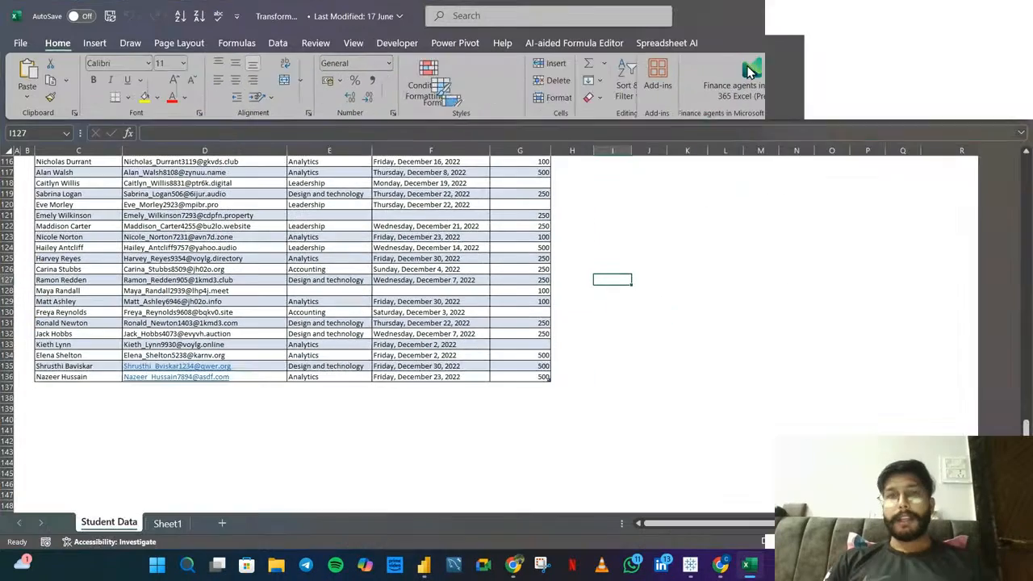
# - Examine the student table on the Student Data sheet, including its column headers, blank cells and the reference tables beside it
pyautogui.scroll(15, 480, 255)
pyautogui.scroll(18, 479, 256)
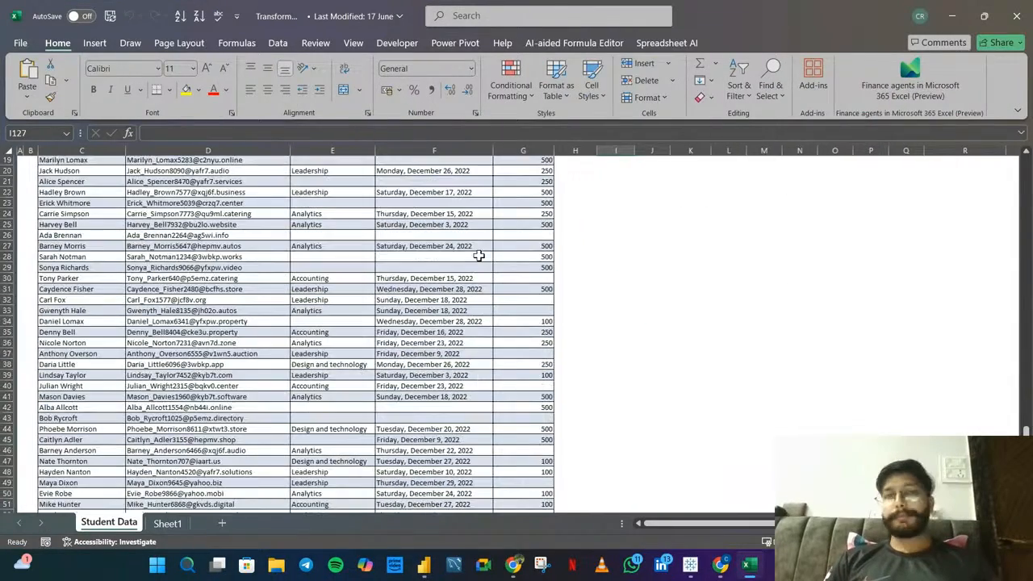
pyautogui.scroll(6, 480, 255)
pyautogui.click(682, 243)
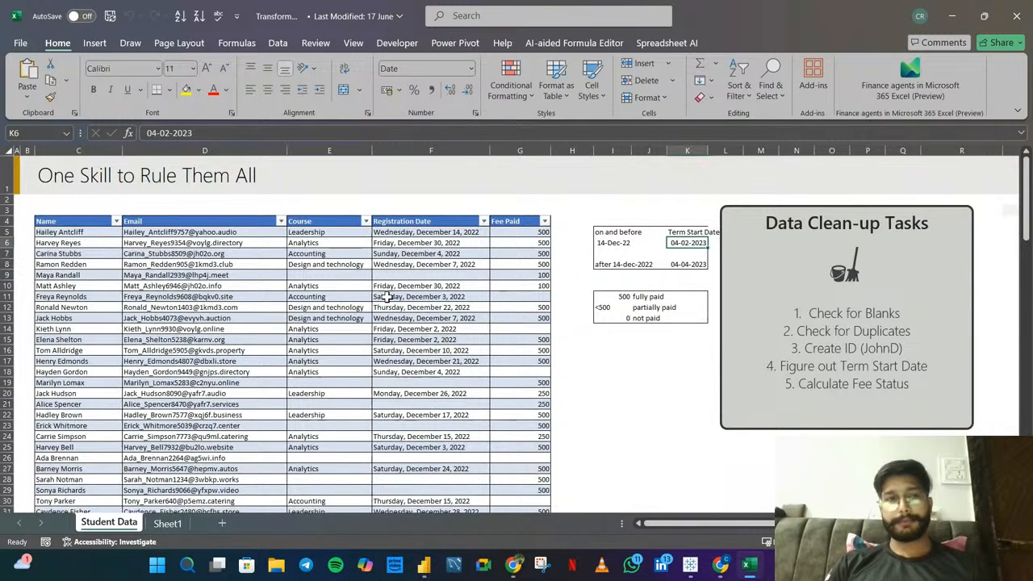
pyautogui.scroll(-1, 386, 297)
pyautogui.moveTo(80, 210); pyautogui.dragTo(503, 403)
pyautogui.scroll(-6, 503, 403)
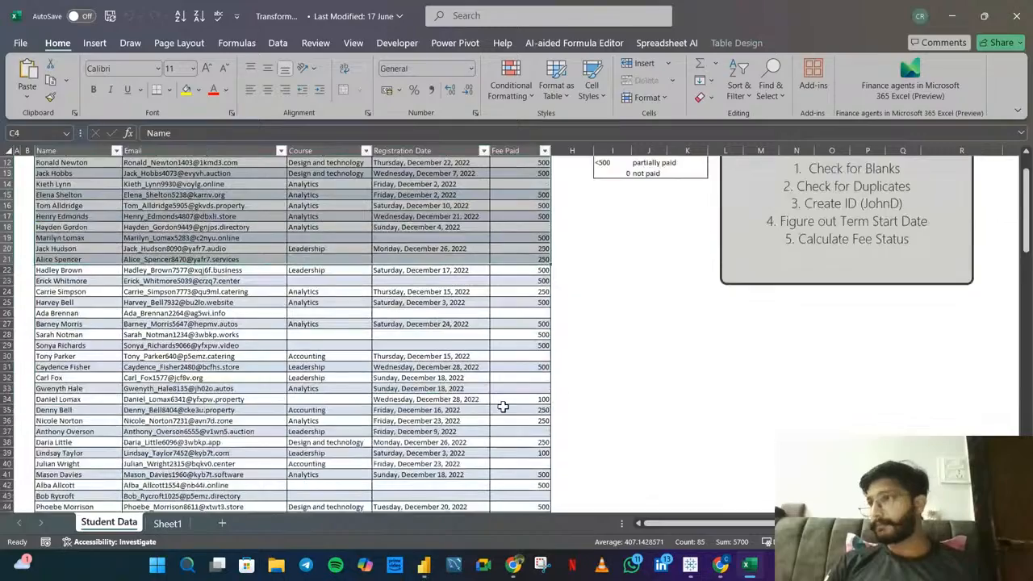
pyautogui.scroll(4, 503, 406)
pyautogui.click(423, 361)
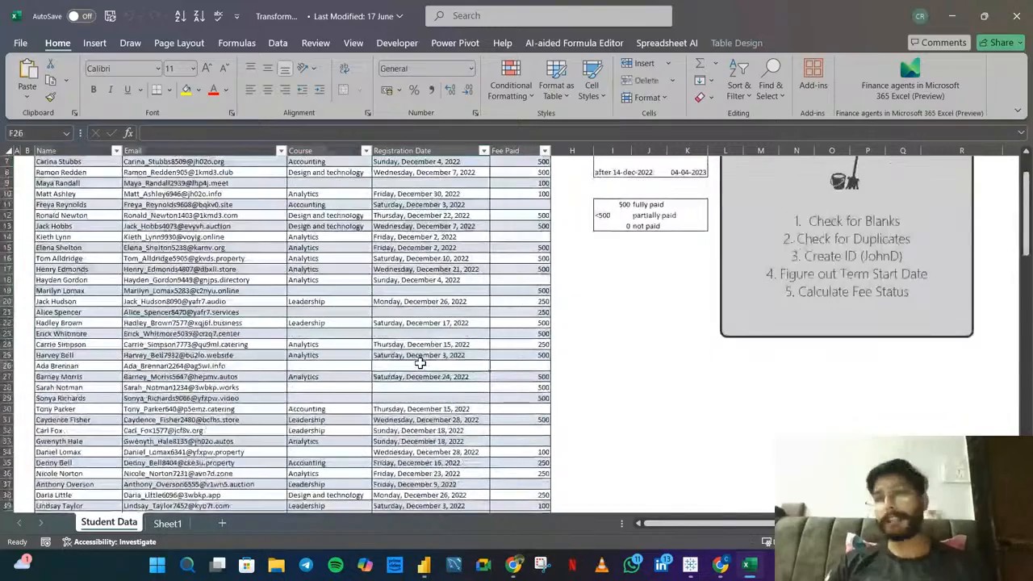
# - Read the Data Clean-up Tasks list beside the student table at a larger magnification
pyautogui.scroll(2, 592, 288)
pyautogui.scroll(-2, 814, 296)
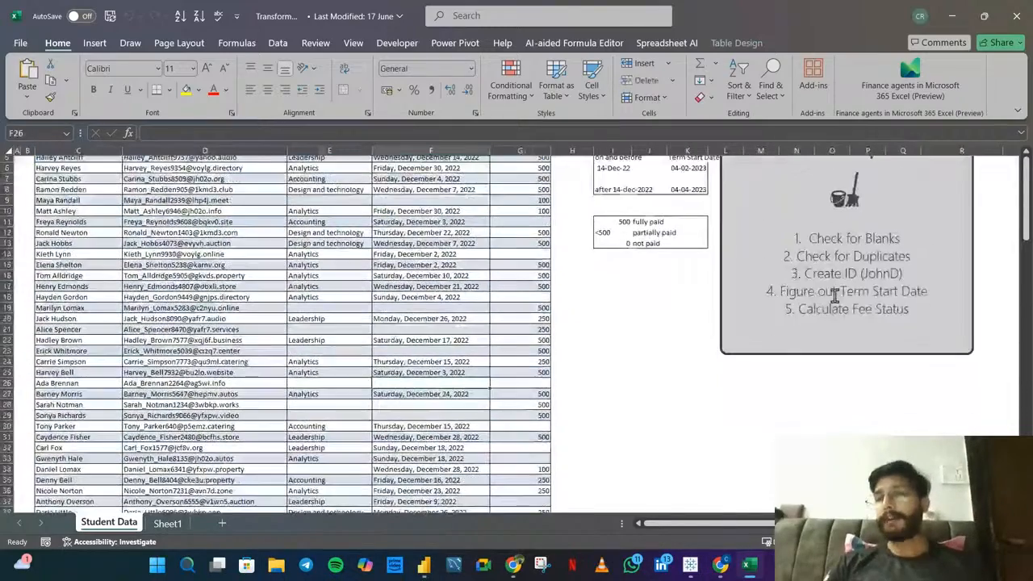
pyautogui.scroll(8, 877, 280)
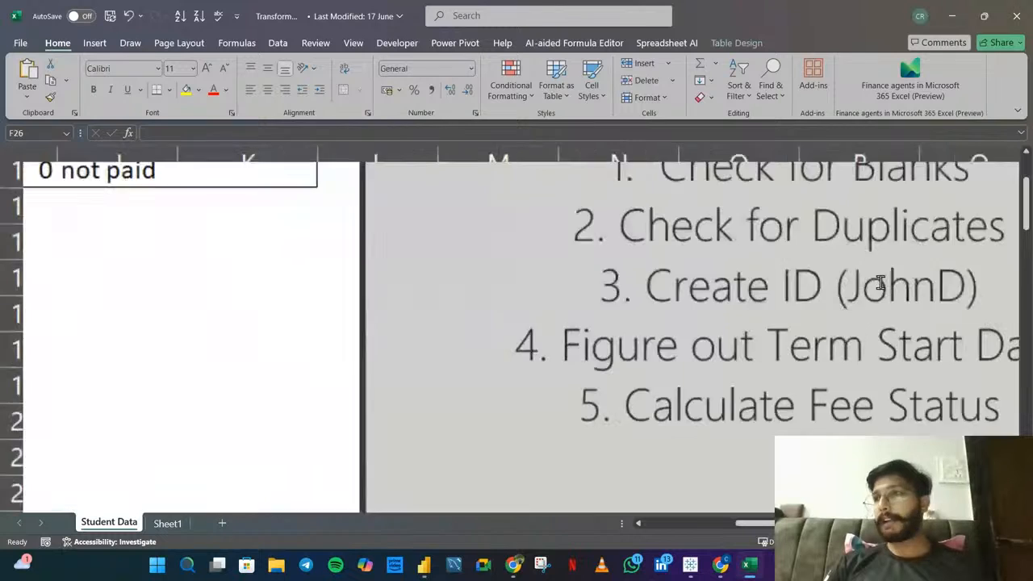
pyautogui.scroll(-4, 879, 282)
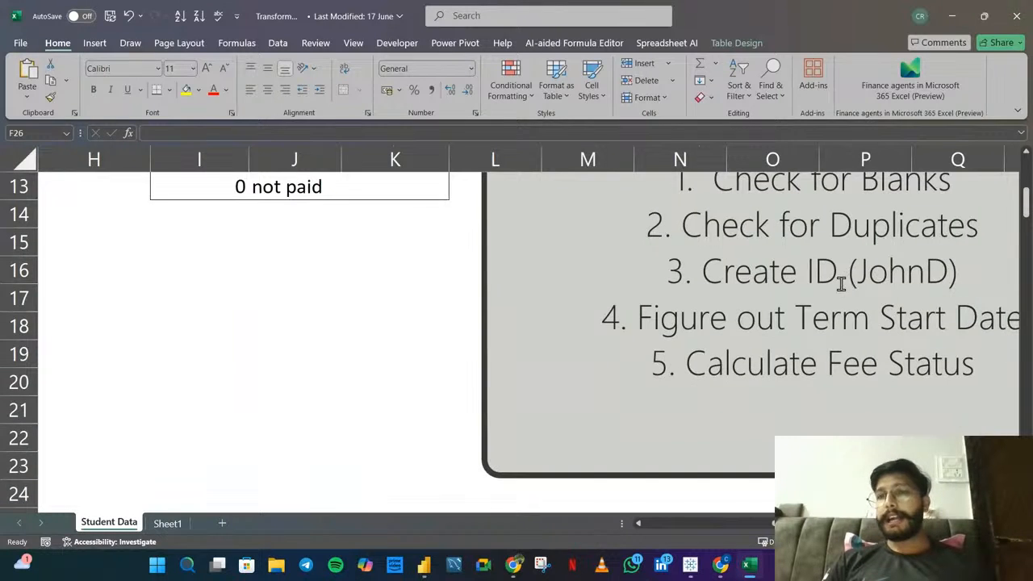
pyautogui.scroll(1, 847, 279)
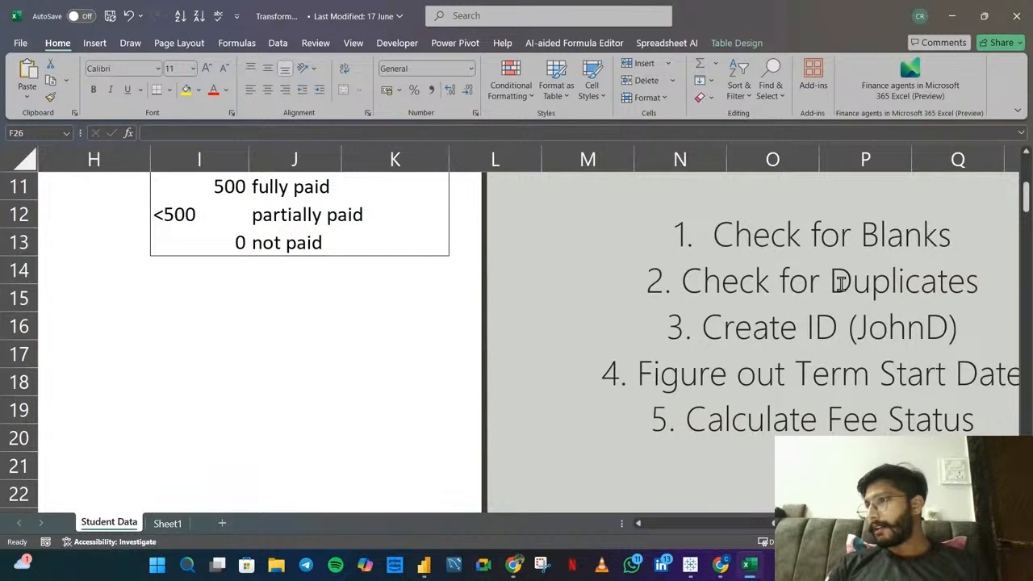
# - Compare the Data Clean-up Tasks list with the student table, examining the blank Course and Registration Date cells in row 9
pyautogui.scroll(-4, 840, 282)
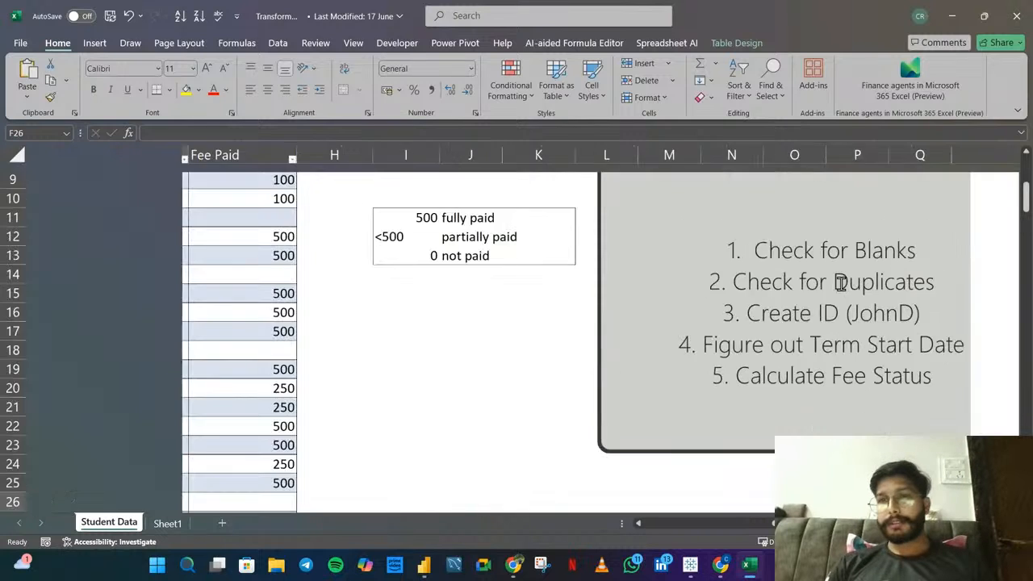
pyautogui.scroll(2, 842, 287)
pyautogui.hscroll(1, 841, 281)
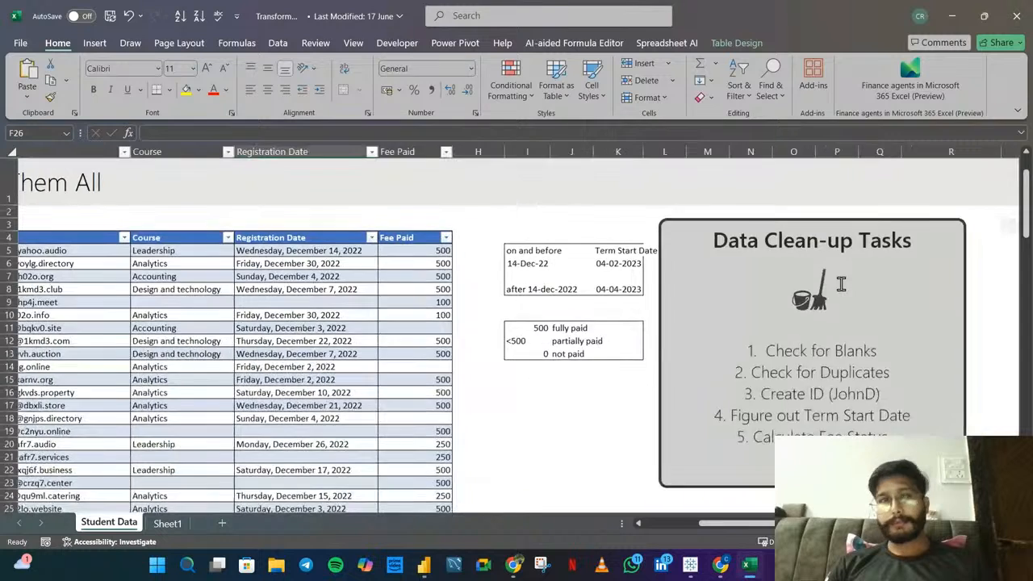
pyautogui.hscroll(-3, 842, 282)
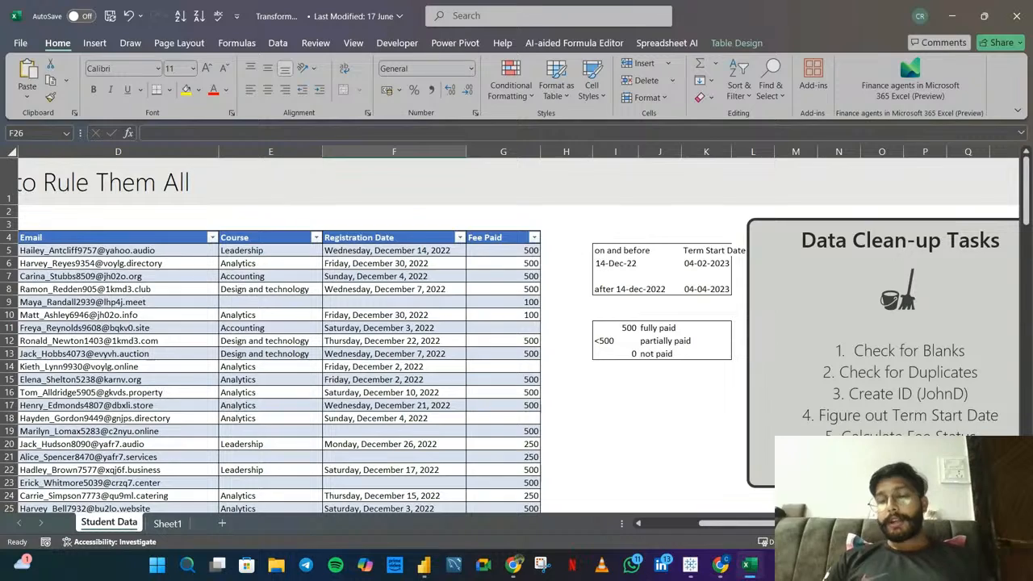
pyautogui.hscroll(2, 888, 404)
pyautogui.scroll(-1, 888, 404)
pyautogui.hscroll(-2, 888, 403)
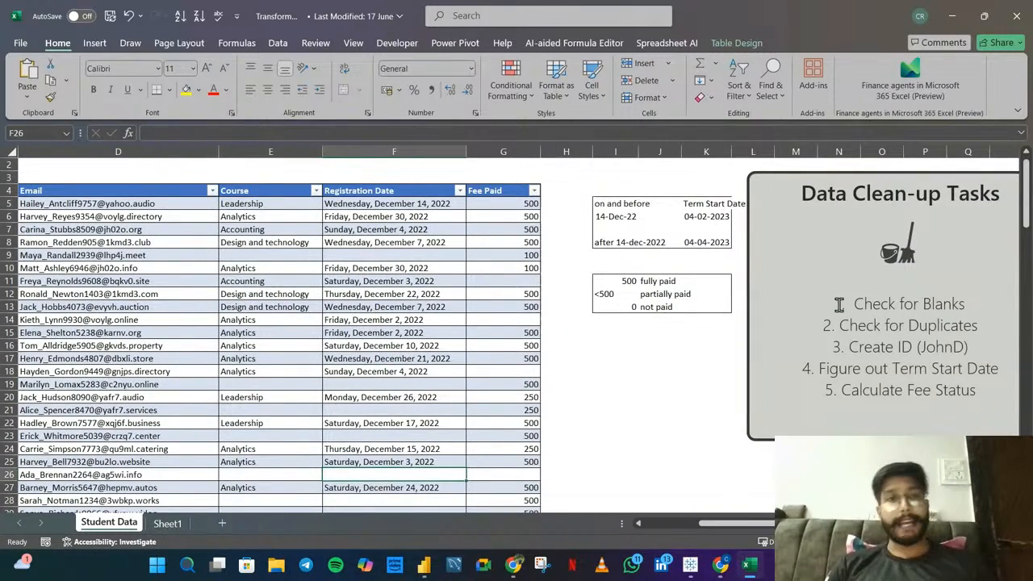
pyautogui.scroll(-2, 304, 291)
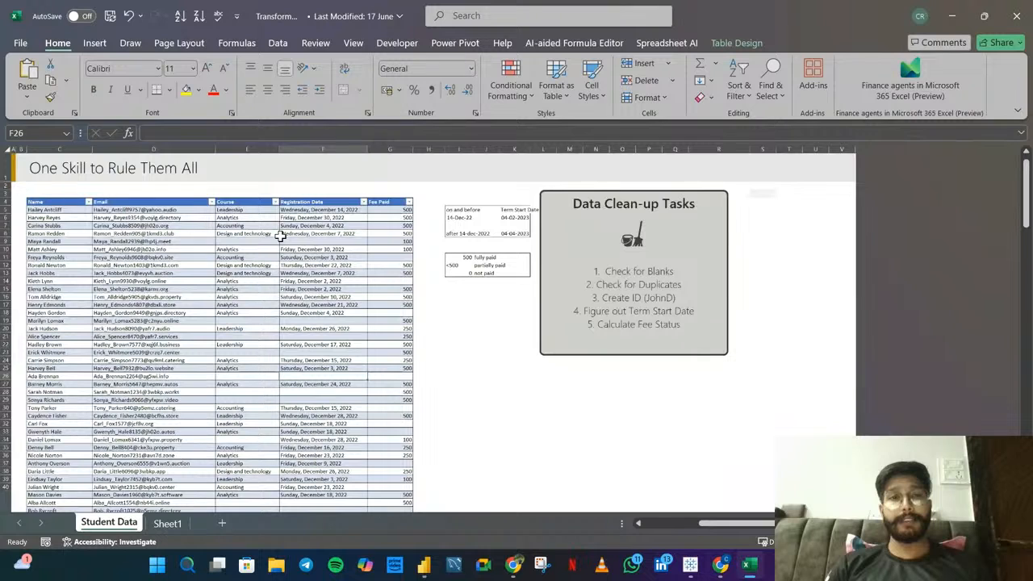
pyautogui.click(241, 246)
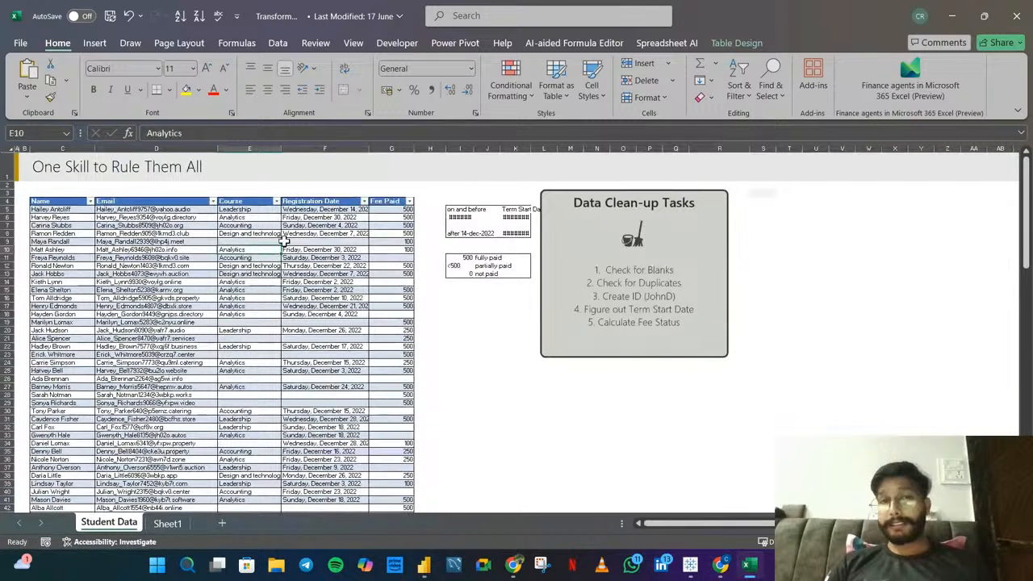
pyautogui.click(313, 242)
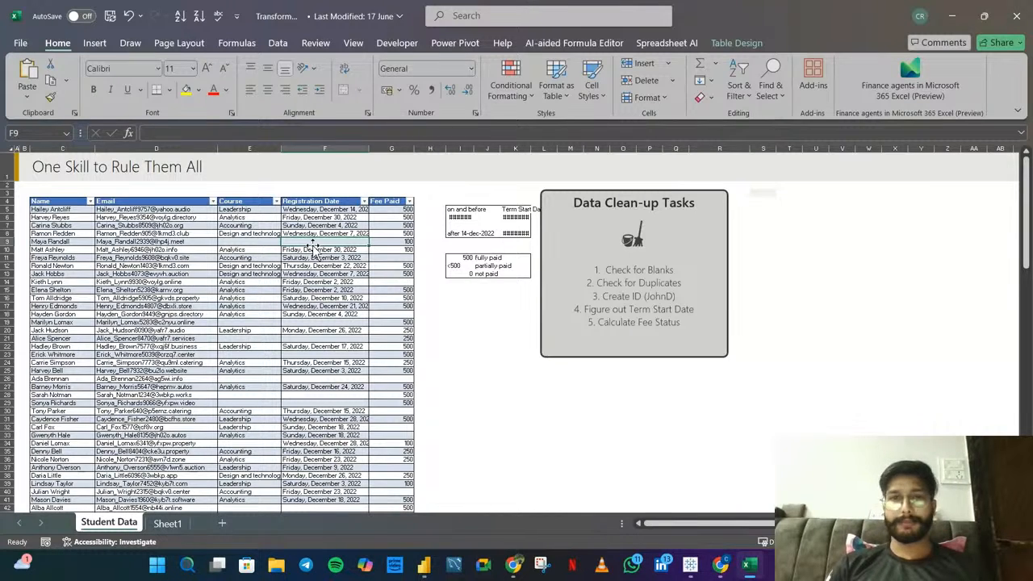
# - Go through the Data Clean-up Tasks one by one, from Check for Blanks to Calculate Fee Status
pyautogui.click(596, 269)
pyautogui.moveTo(596, 270); pyautogui.dragTo(678, 270)
pyautogui.click(688, 280)
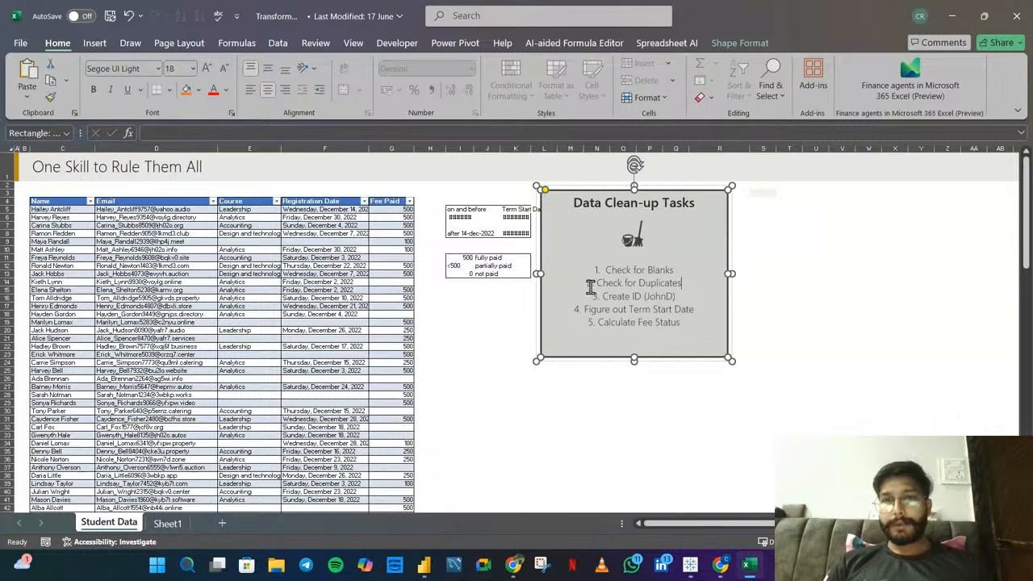
pyautogui.moveTo(588, 283); pyautogui.dragTo(685, 287)
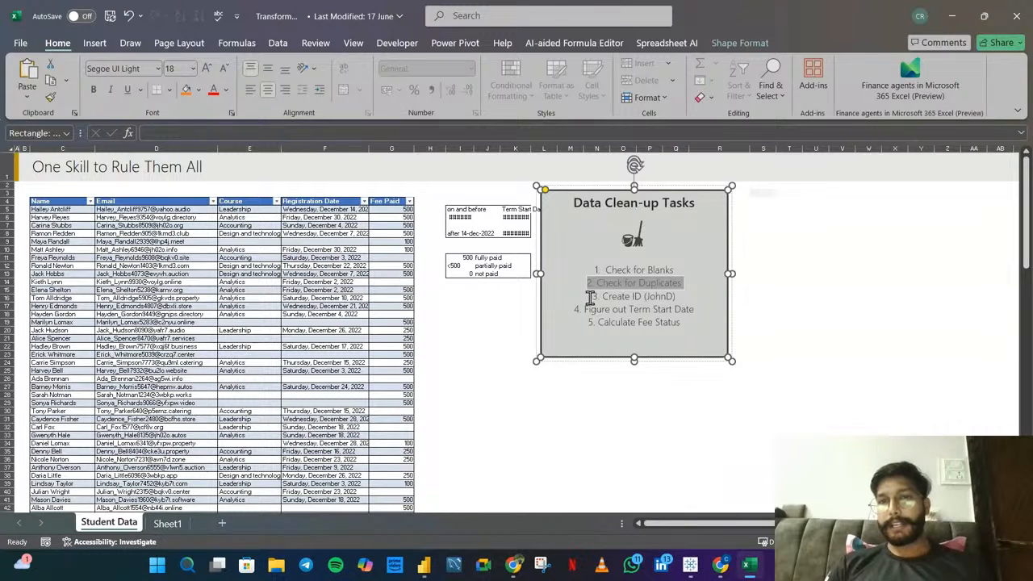
pyautogui.moveTo(592, 297); pyautogui.dragTo(678, 305)
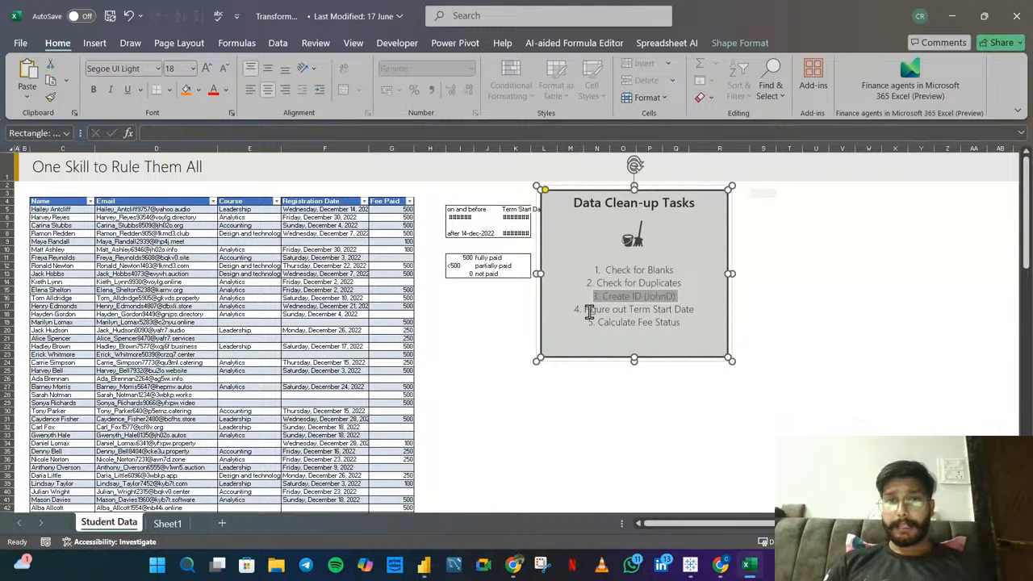
pyautogui.moveTo(583, 311); pyautogui.dragTo(699, 313)
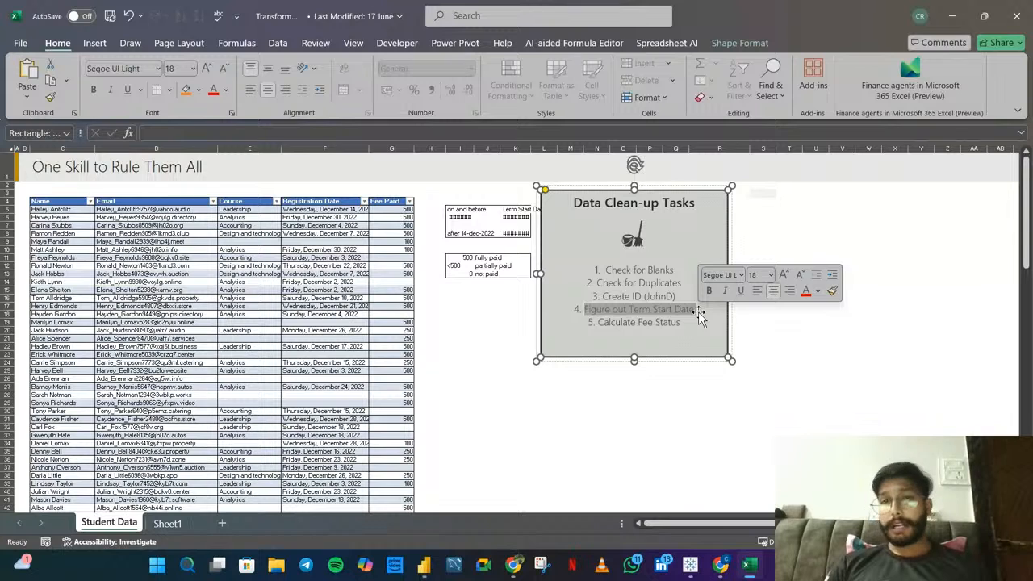
pyautogui.moveTo(597, 323); pyautogui.dragTo(690, 332)
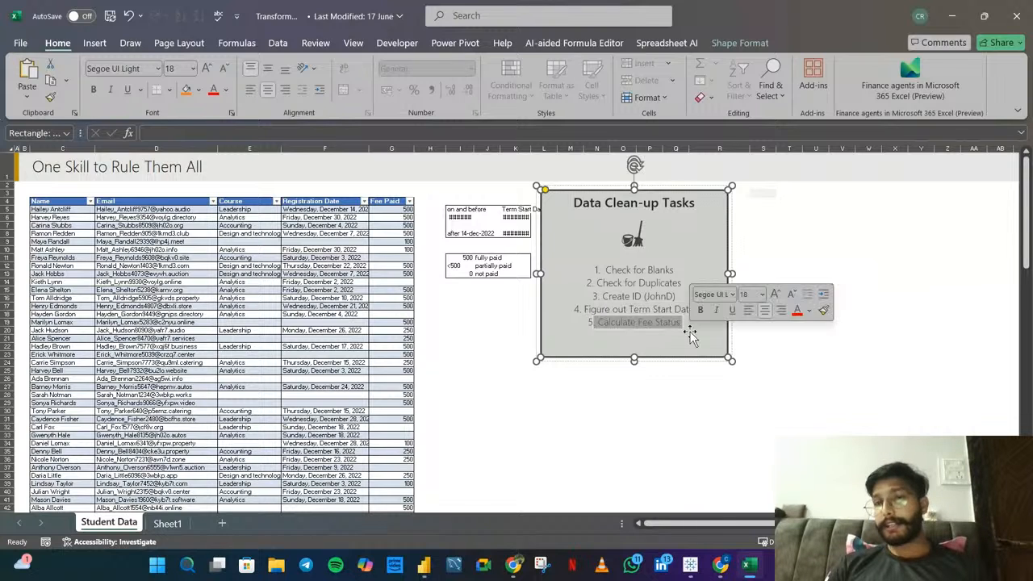
pyautogui.click(690, 332)
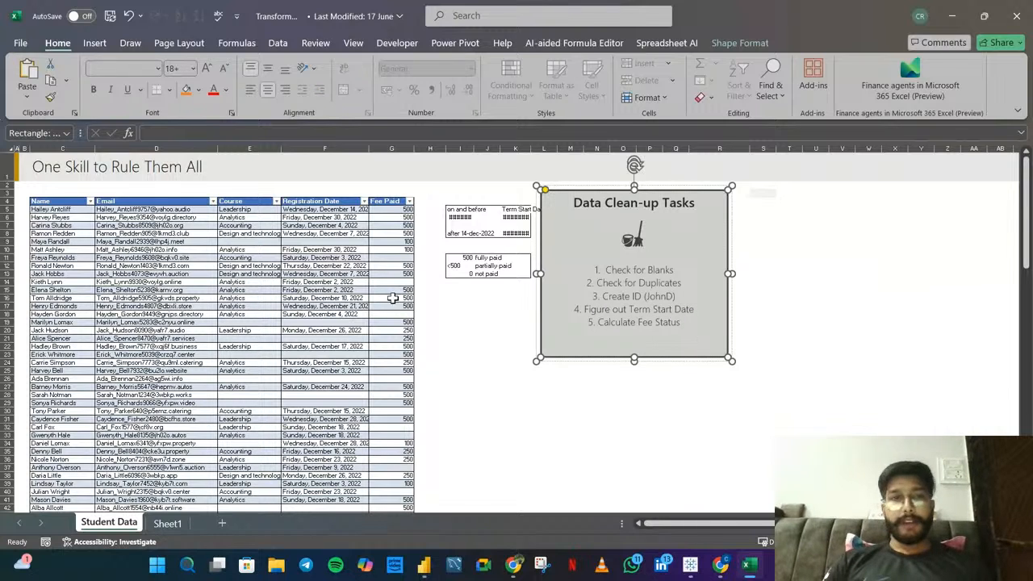
# - Review which student table cells the blank check concerns and which columns the Check for Duplicates task should compare
pyautogui.click(255, 241)
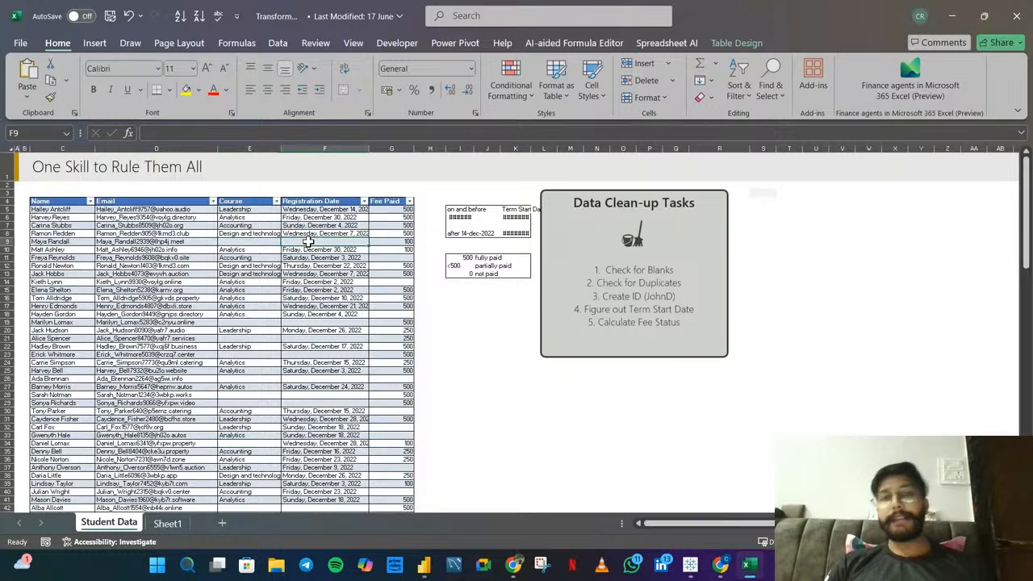
pyautogui.click(391, 250)
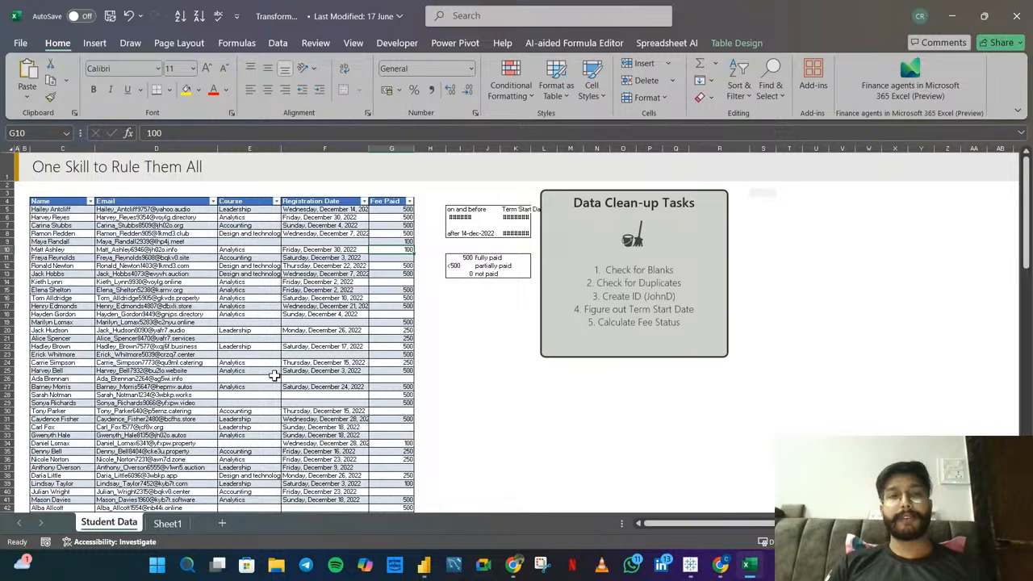
pyautogui.tripleClick(628, 283)
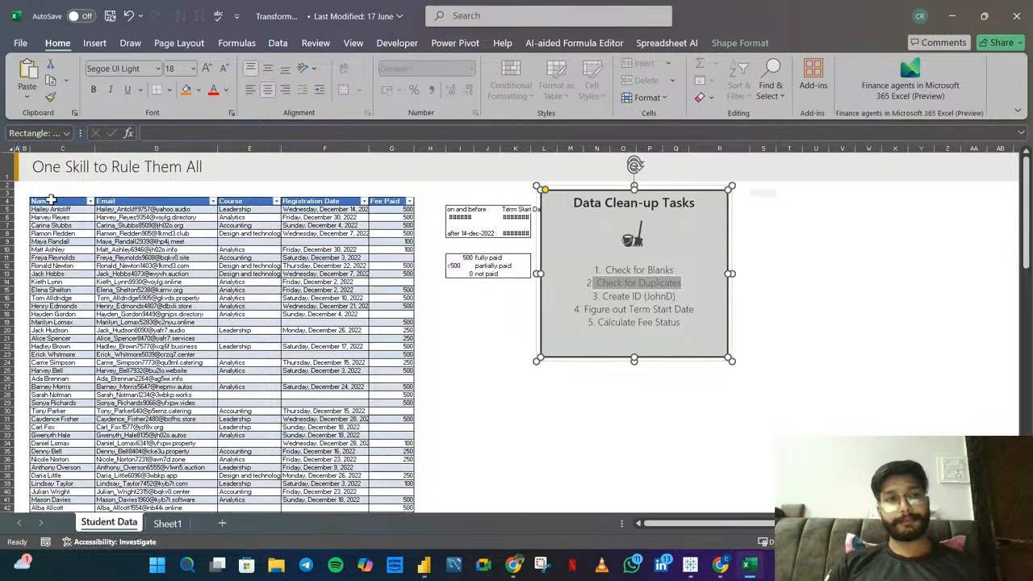
pyautogui.moveTo(51, 200); pyautogui.dragTo(291, 353)
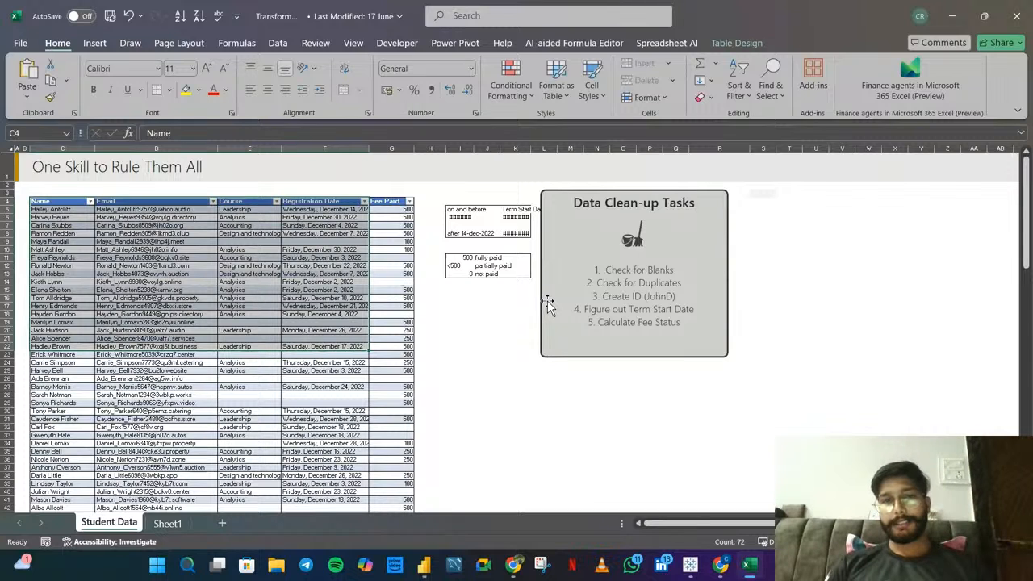
pyautogui.click(391, 322)
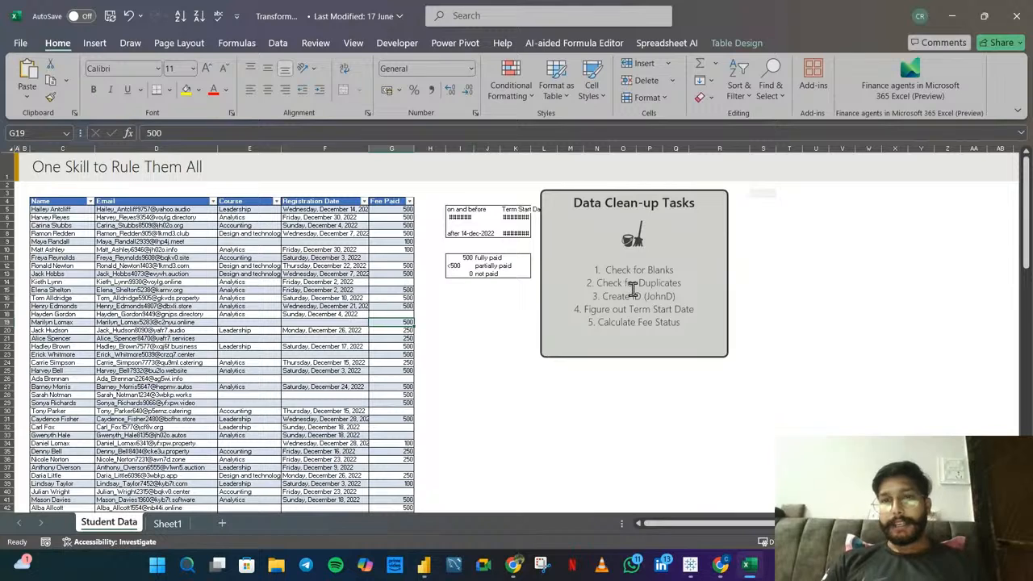
# - Examine the Create ID task and its sample ID format, along with the first student's record in row 5
pyautogui.keyDown('ctrl'); pyautogui.scroll(2, 626, 292); pyautogui.keyUp('ctrl')
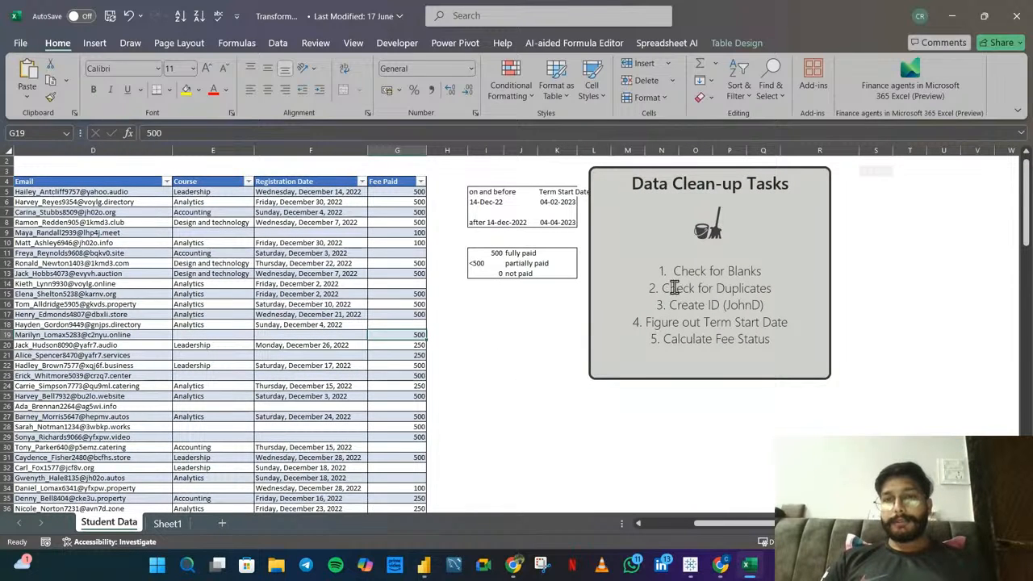
pyautogui.click(668, 305)
pyautogui.moveTo(716, 305); pyautogui.dragTo(771, 313)
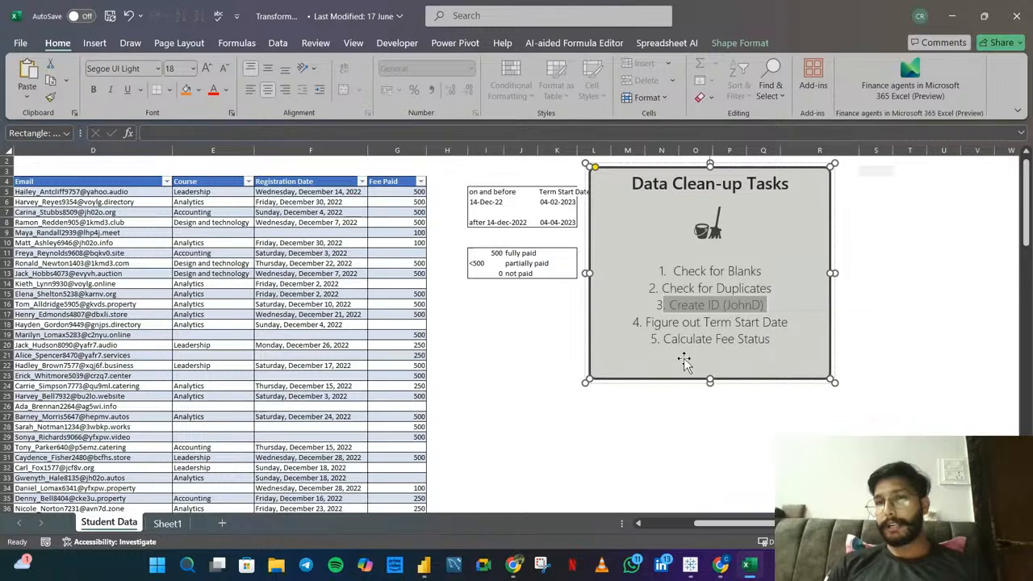
pyautogui.click(735, 309)
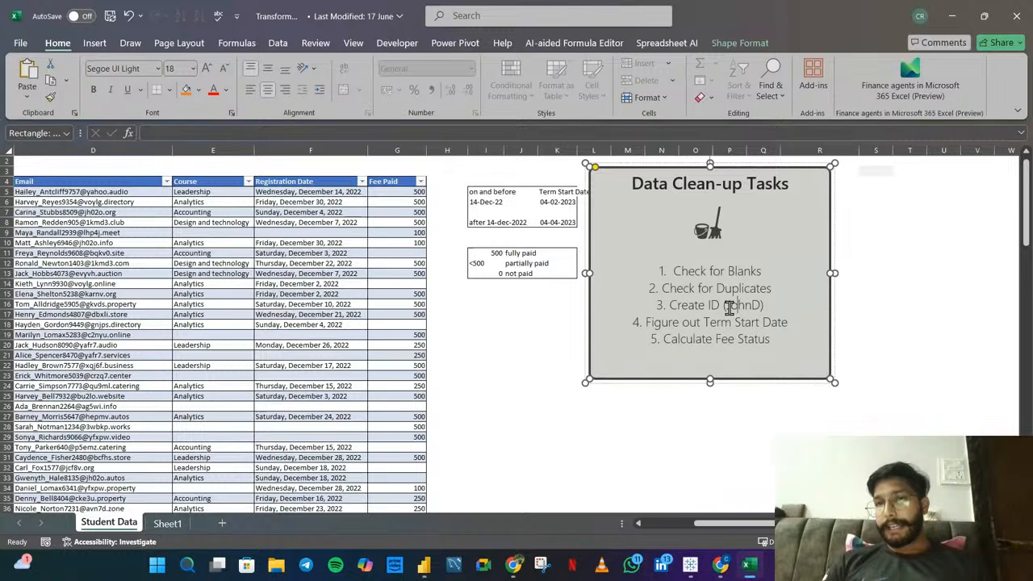
pyautogui.moveTo(730, 307); pyautogui.dragTo(764, 307)
pyautogui.hscroll(-3, 420, 339)
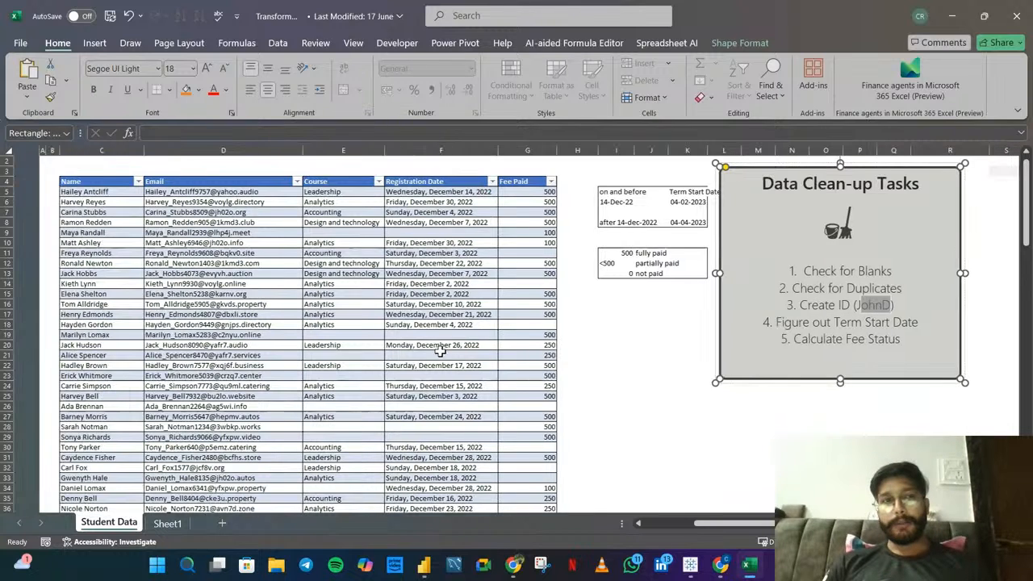
pyautogui.click(40, 192)
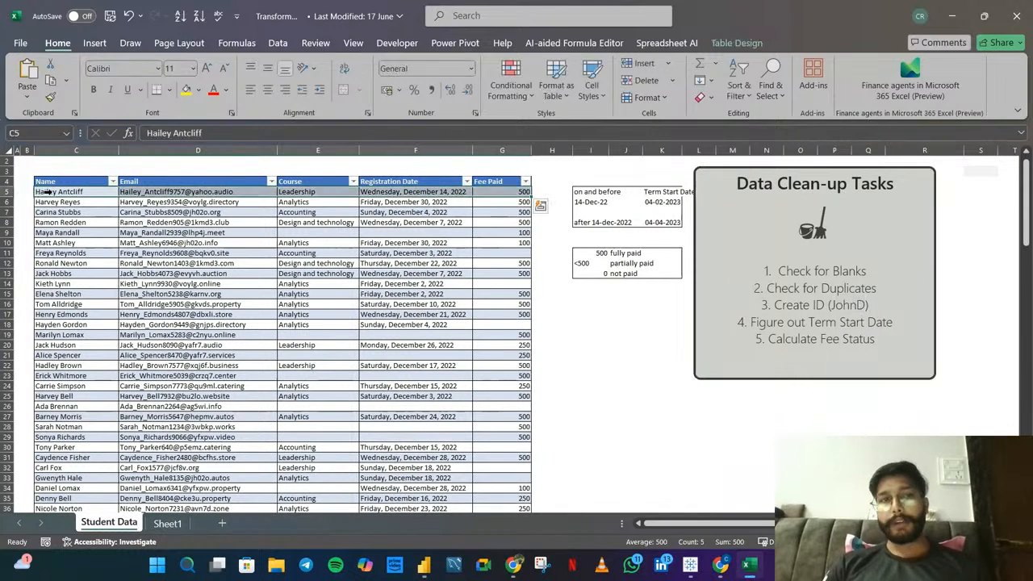
pyautogui.click(218, 283)
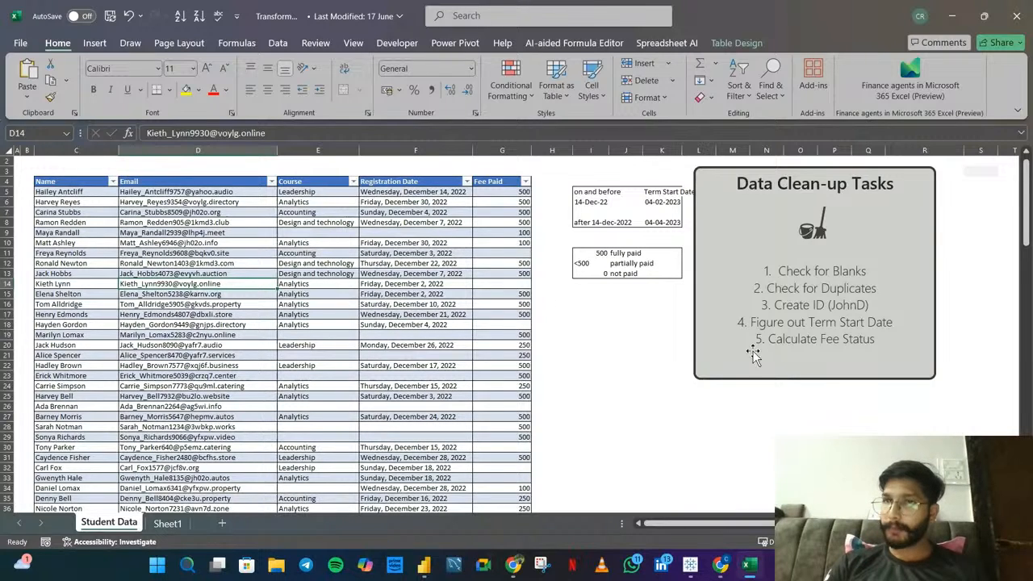
# - Highlight the Figure out Term Start Date task and locate its reference table beside the Registration Date and Fee Paid columns
pyautogui.moveTo(749, 322); pyautogui.dragTo(908, 321)
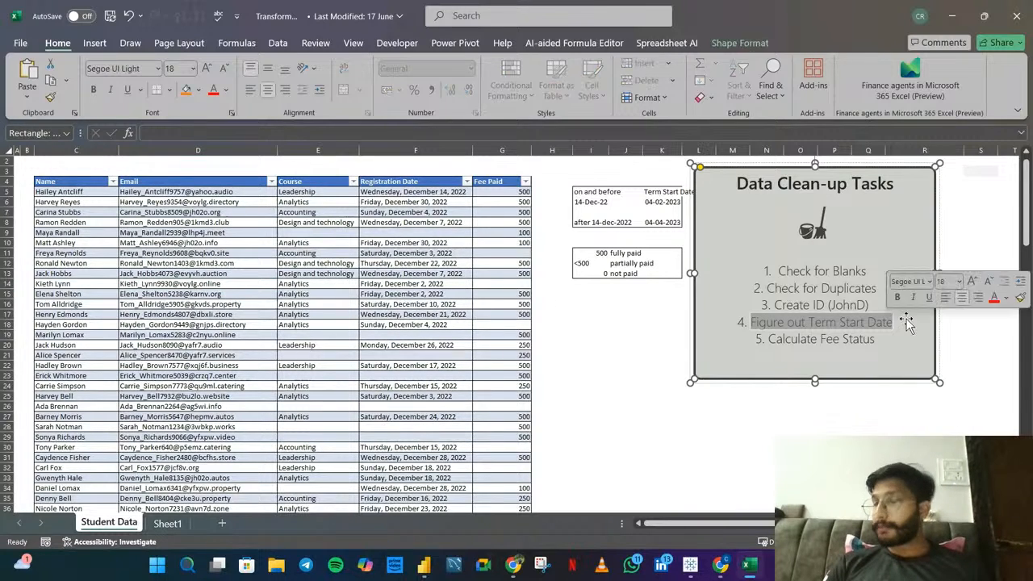
pyautogui.scroll(3, 600, 296)
pyautogui.scroll(3, 601, 296)
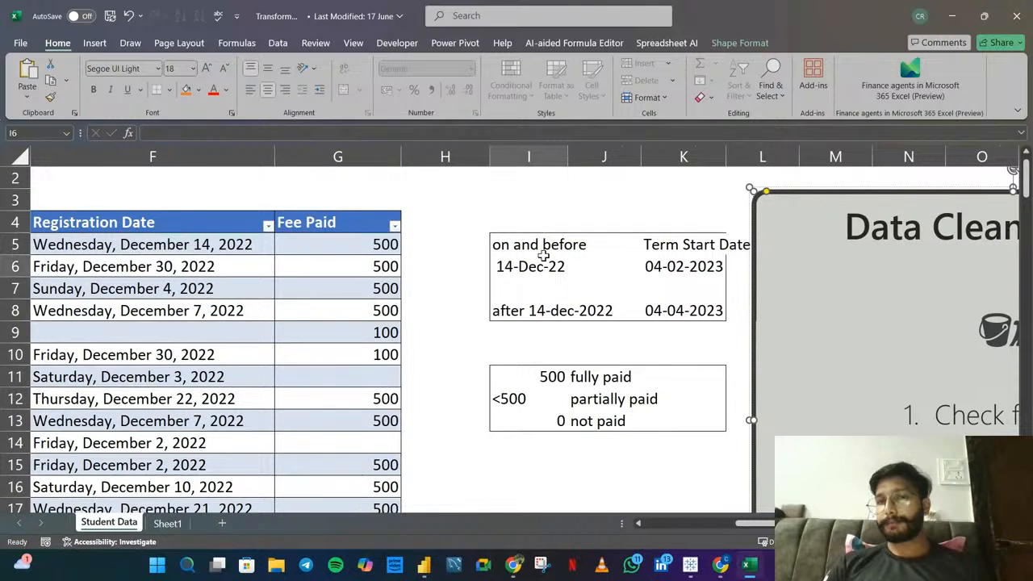
pyautogui.click(536, 265)
pyautogui.click(551, 244)
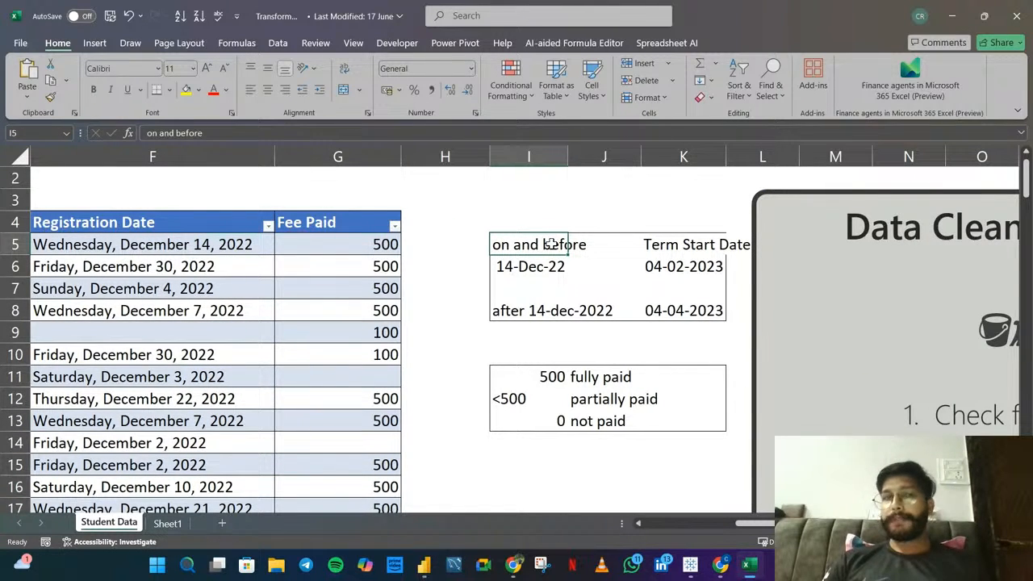
pyautogui.hscroll(-1, 551, 244)
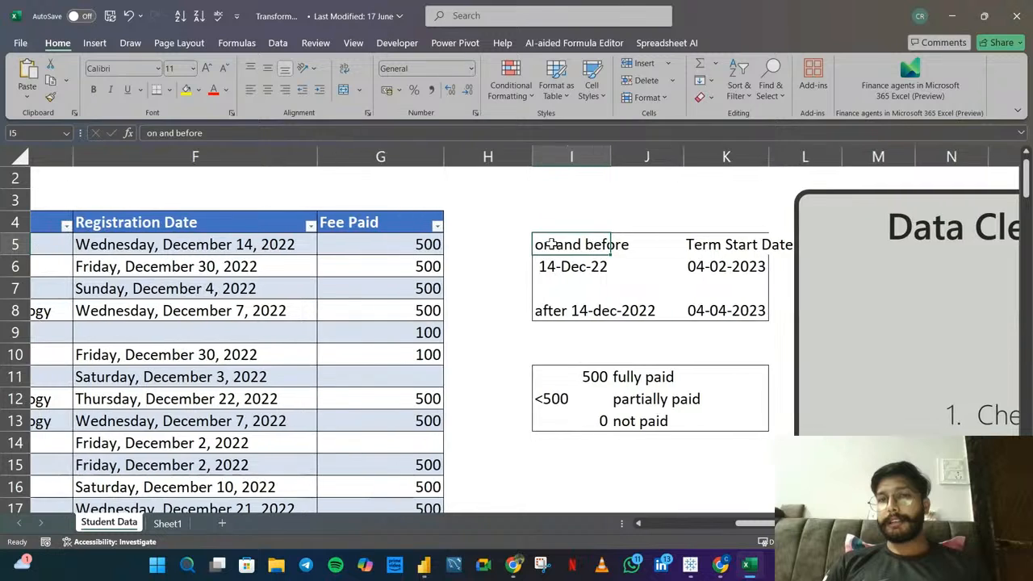
pyautogui.hscroll(1, 552, 244)
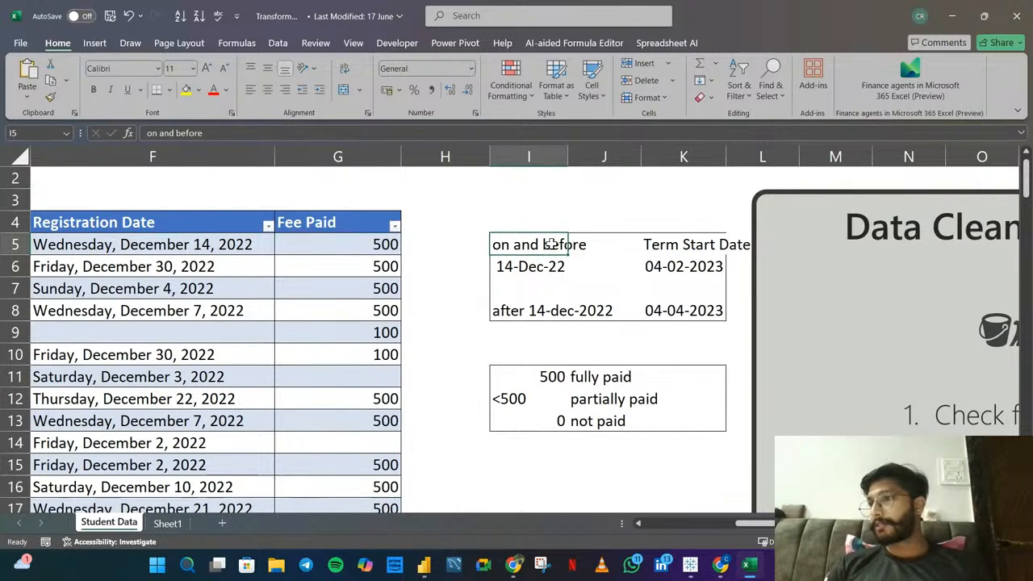
# - Read the term start dates assigned to registrations on or before and after the 14 December 2022 cutoff
pyautogui.click(528, 269)
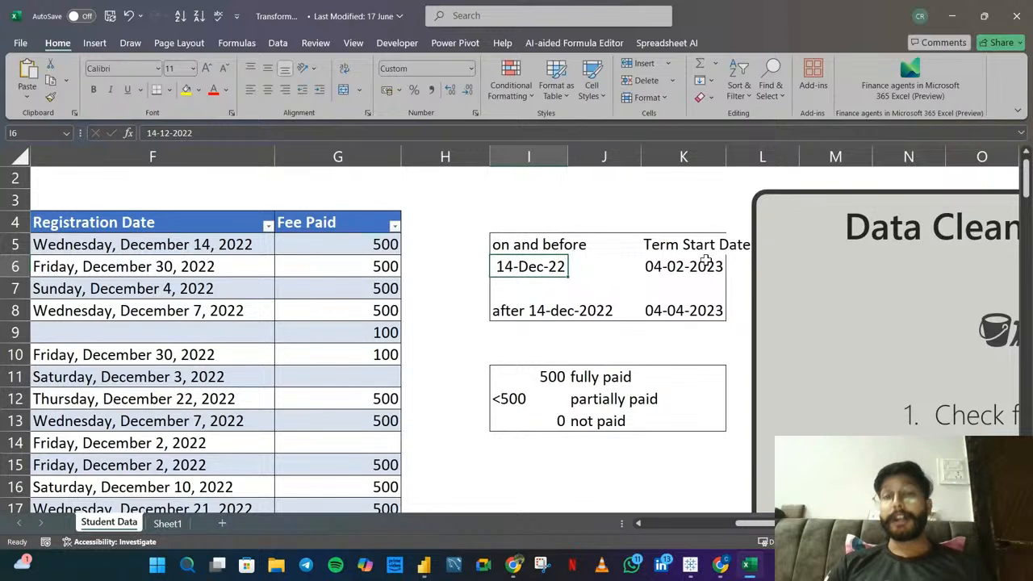
pyautogui.click(678, 273)
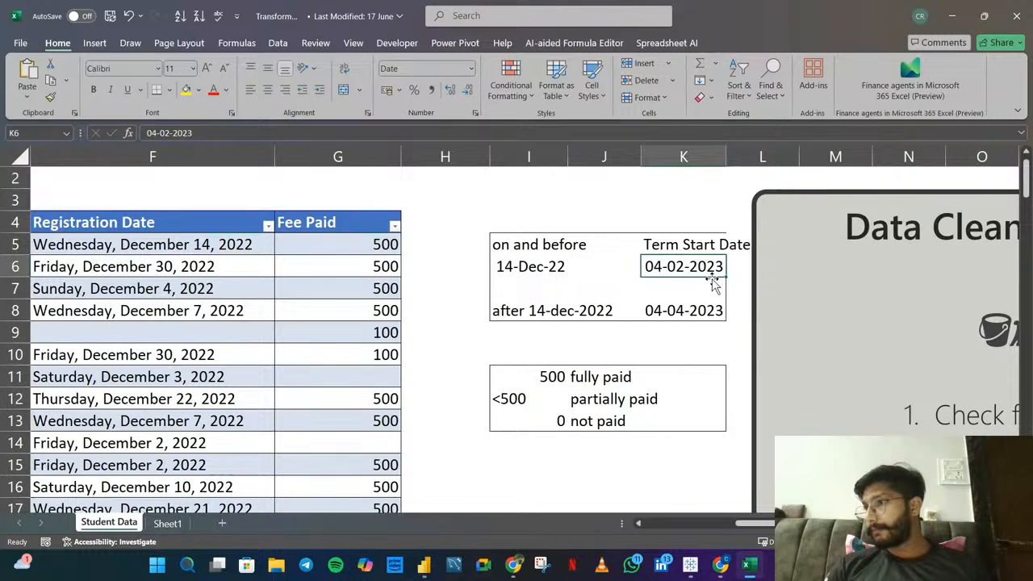
pyautogui.click(537, 313)
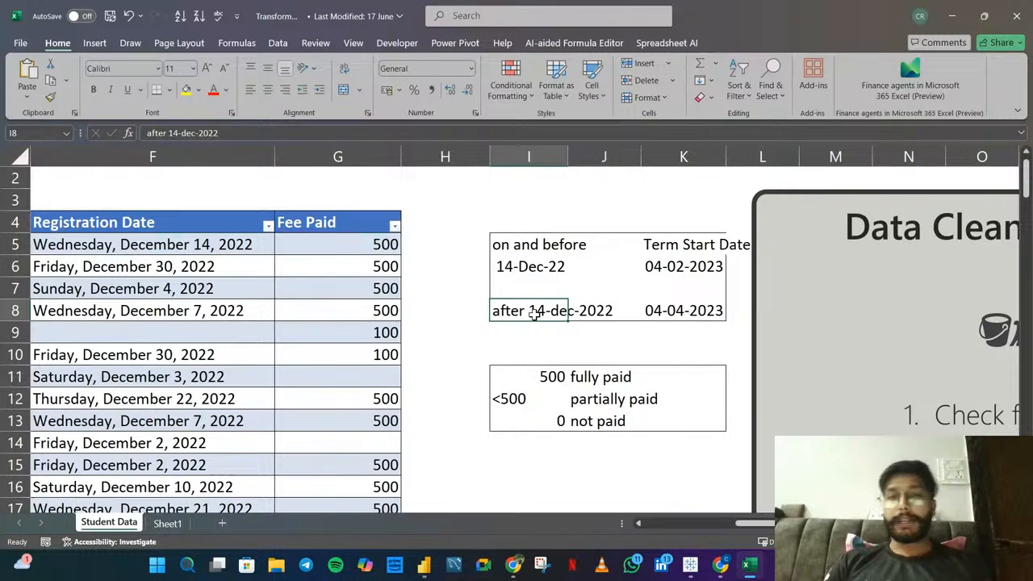
pyautogui.doubleClick(703, 311)
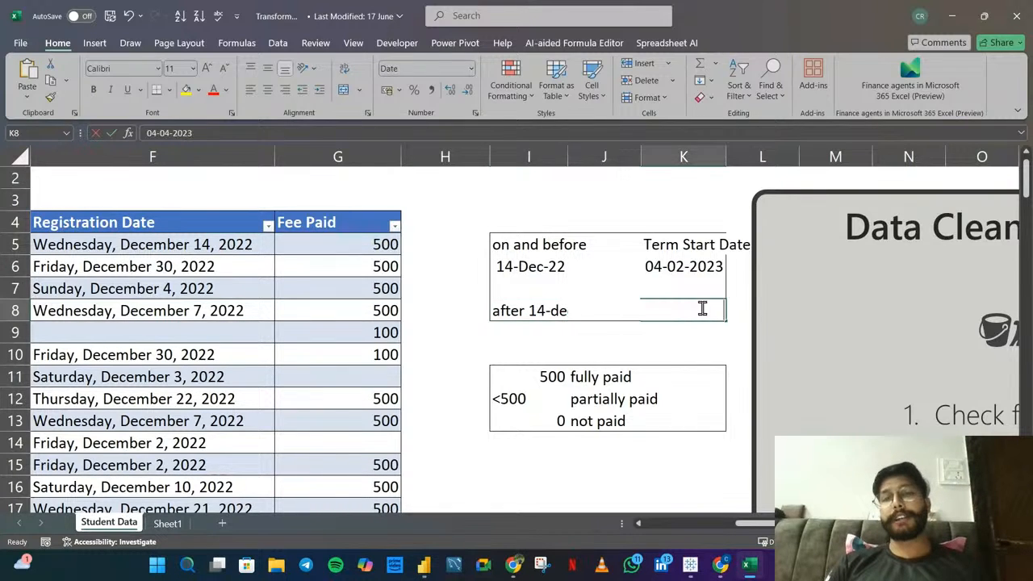
pyautogui.press('Return')
pyautogui.click(697, 305)
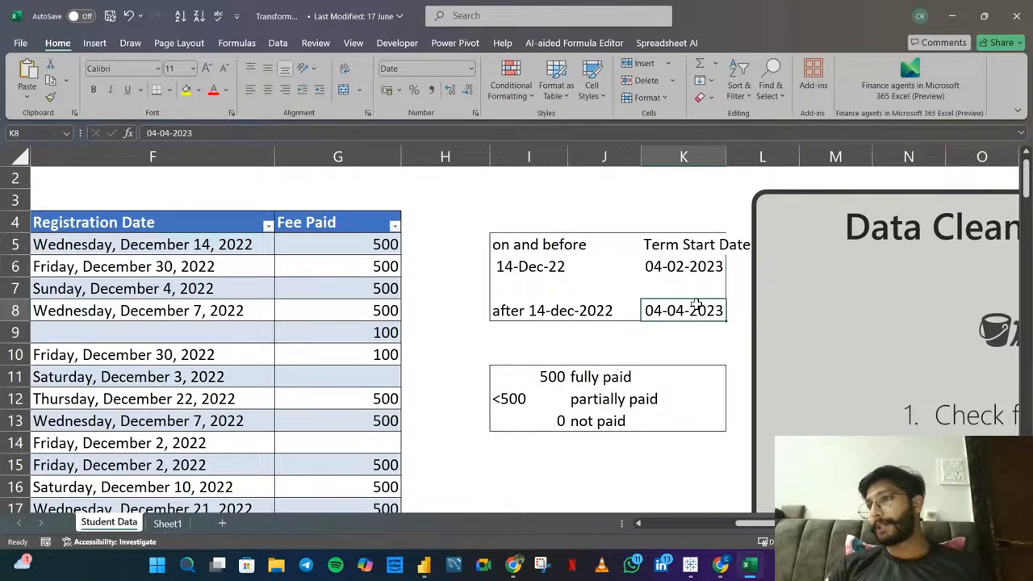
pyautogui.click(682, 347)
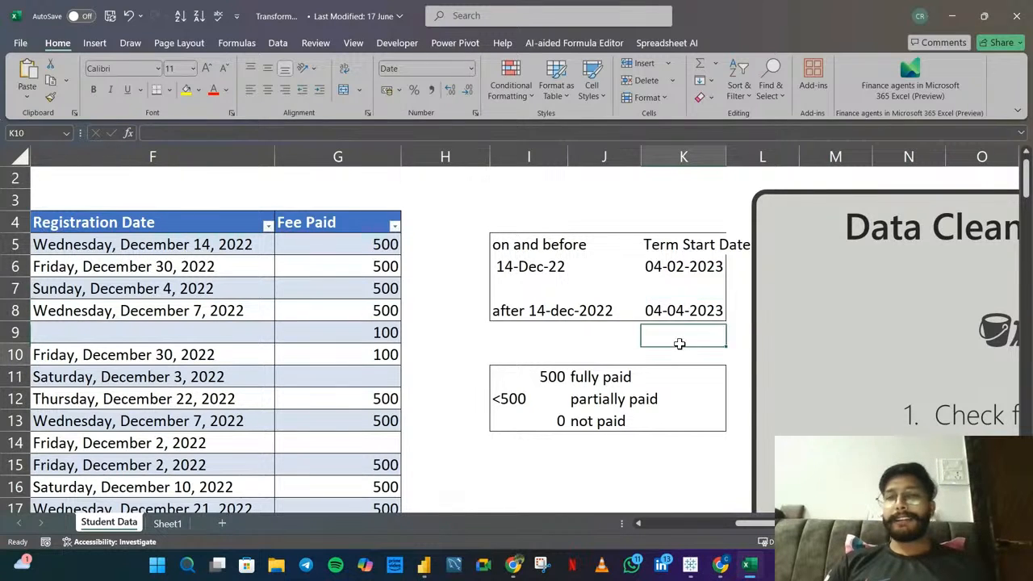
pyautogui.moveTo(692, 328); pyautogui.dragTo(696, 356)
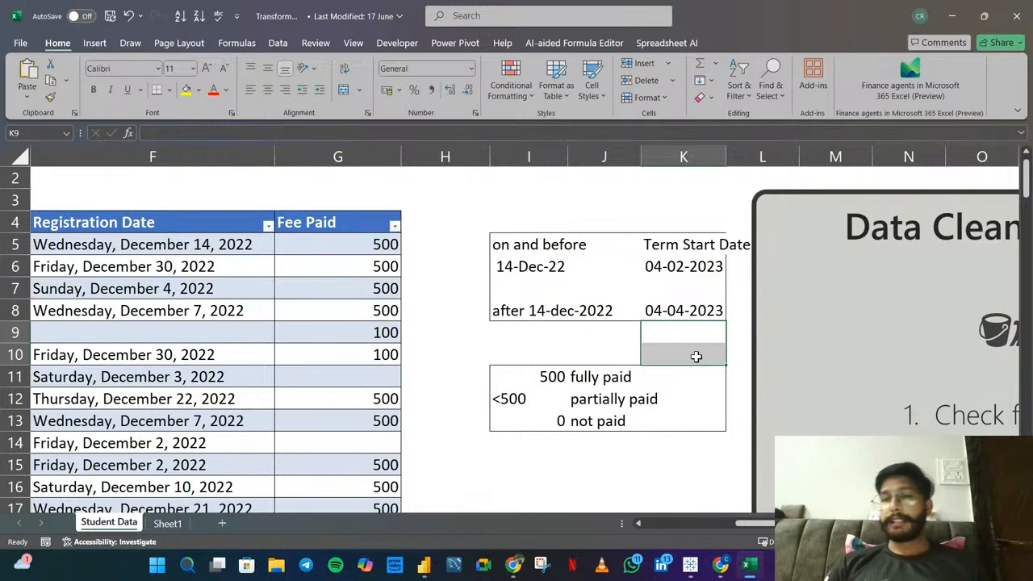
pyautogui.moveTo(507, 325); pyautogui.dragTo(673, 351)
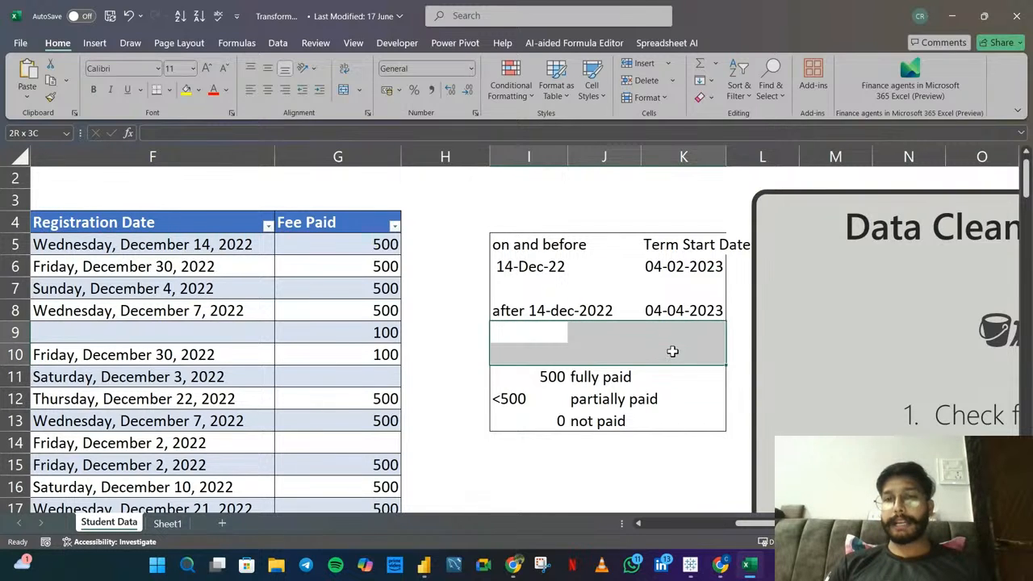
pyautogui.click(673, 352)
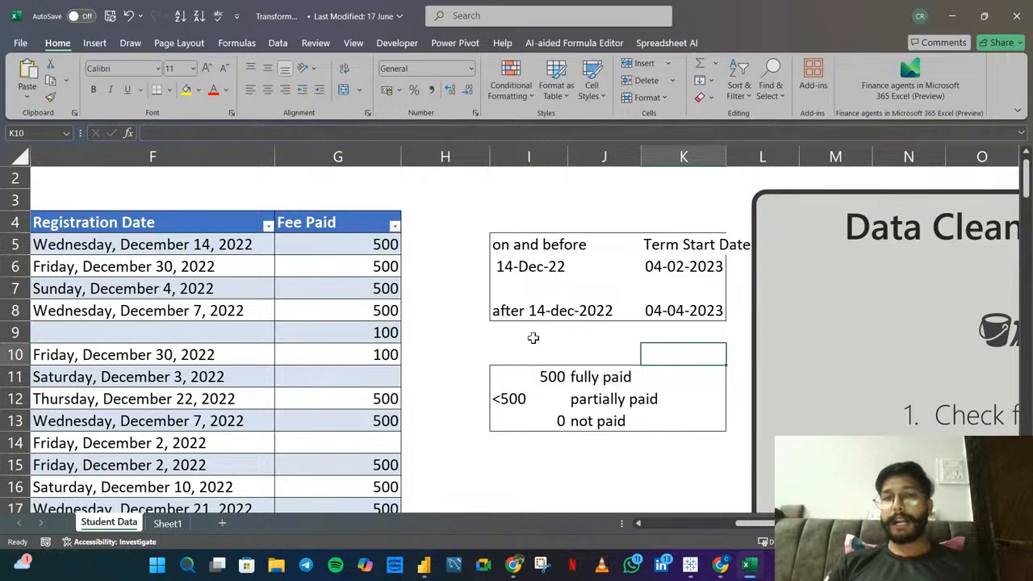
pyautogui.moveTo(533, 337); pyautogui.dragTo(705, 349)
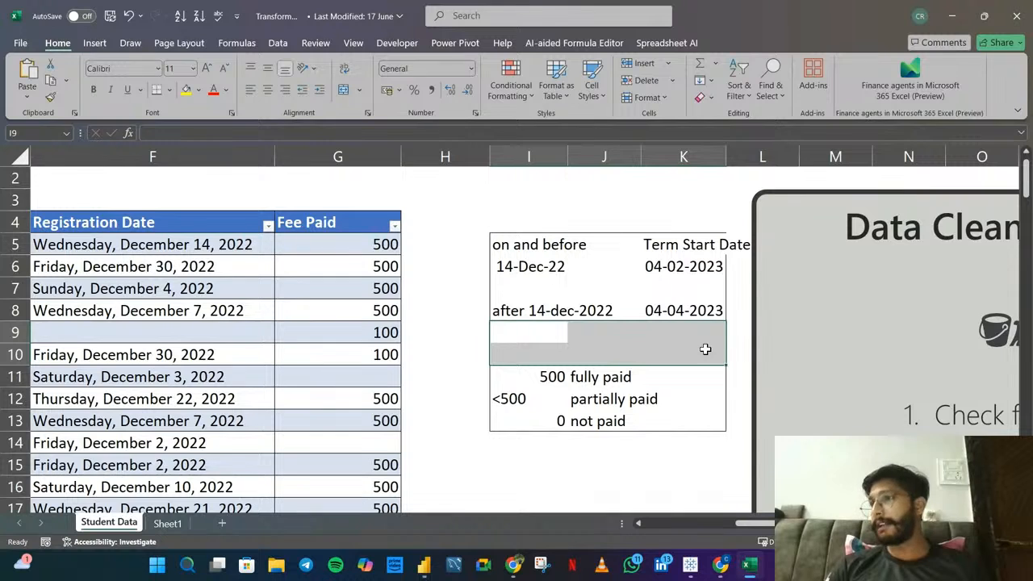
pyautogui.moveTo(529, 331); pyautogui.dragTo(671, 350)
# - Read the fee status rules in I11:J13 that map fee amounts to fully paid, partially paid and not paid
pyautogui.scroll(-2, 671, 351)
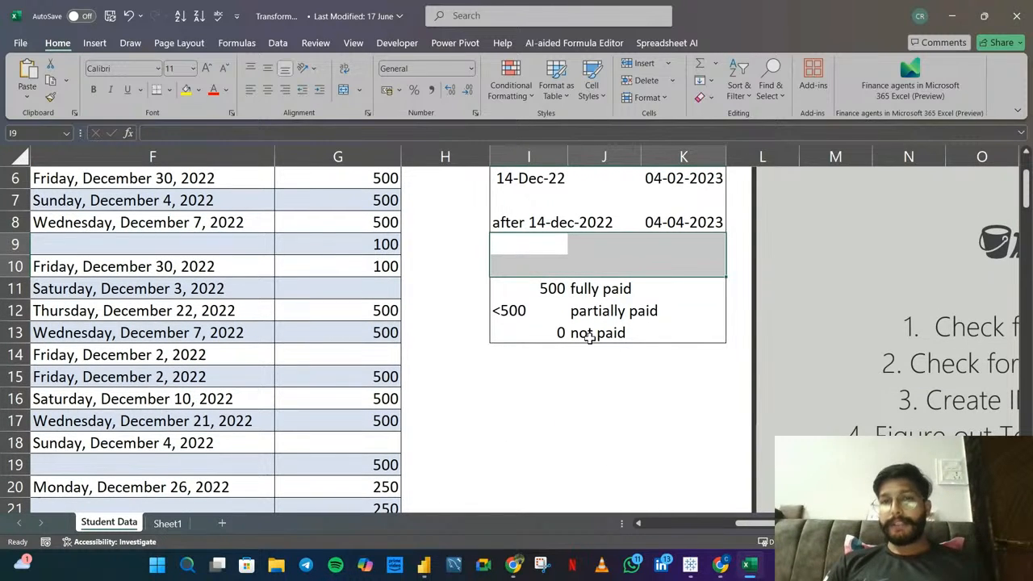
pyautogui.click(588, 289)
pyautogui.click(556, 293)
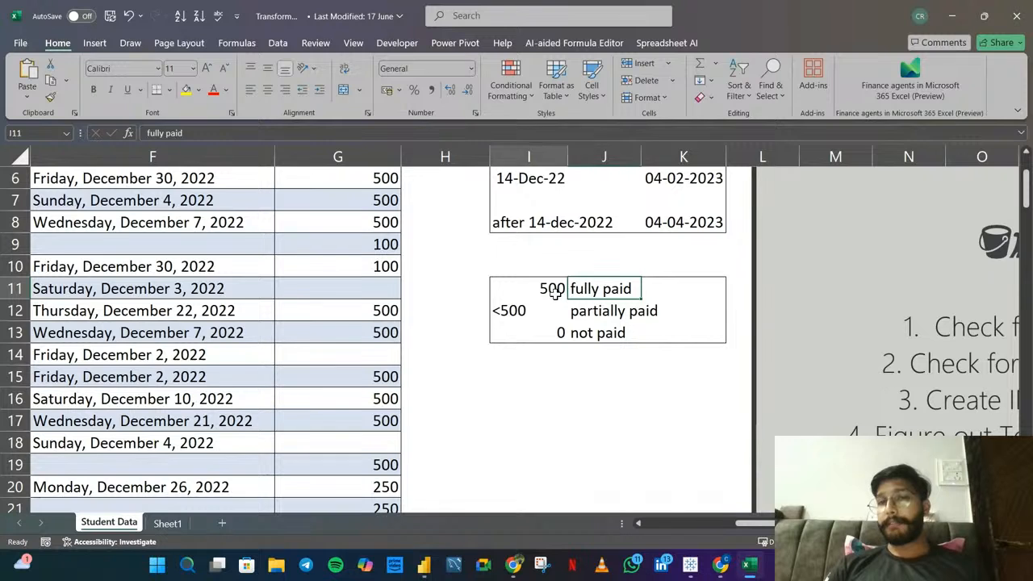
pyautogui.click(595, 288)
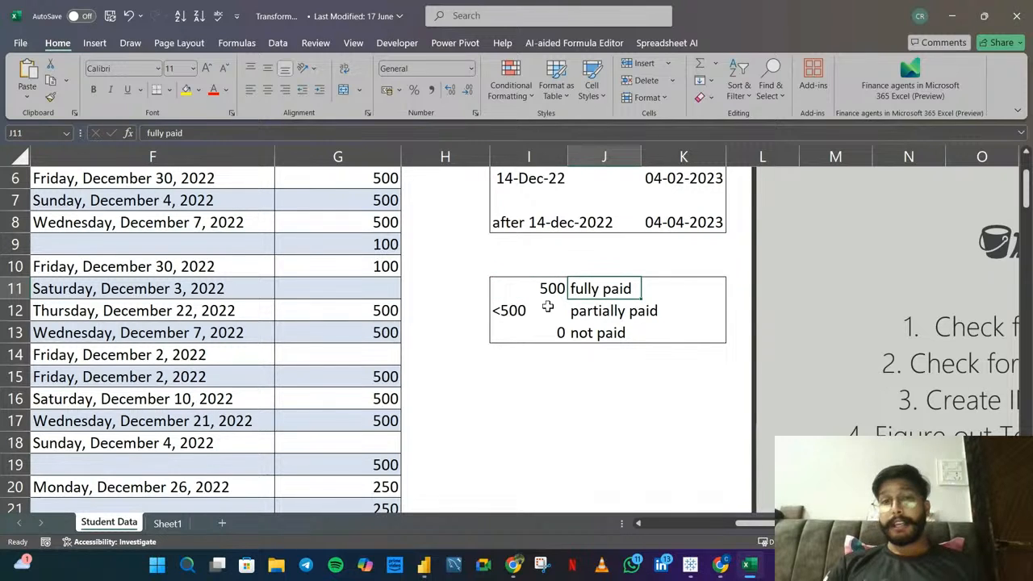
pyautogui.click(521, 314)
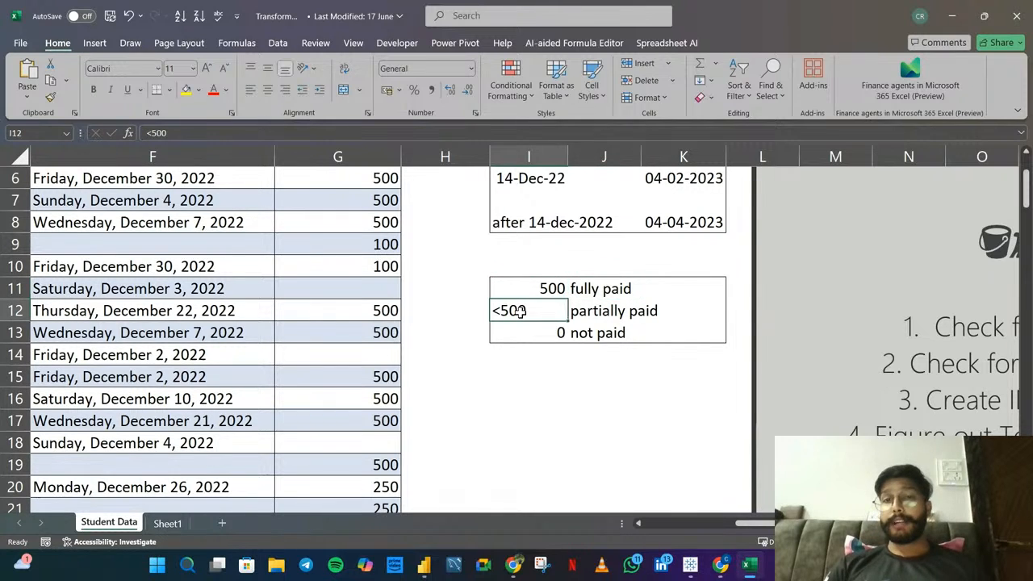
pyautogui.click(604, 315)
pyautogui.click(603, 334)
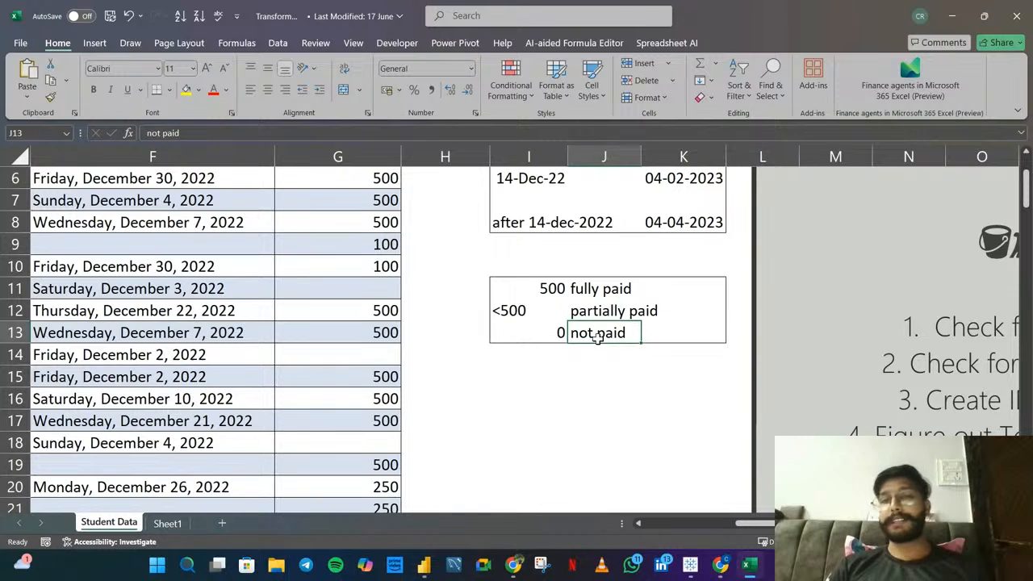
pyautogui.click(546, 337)
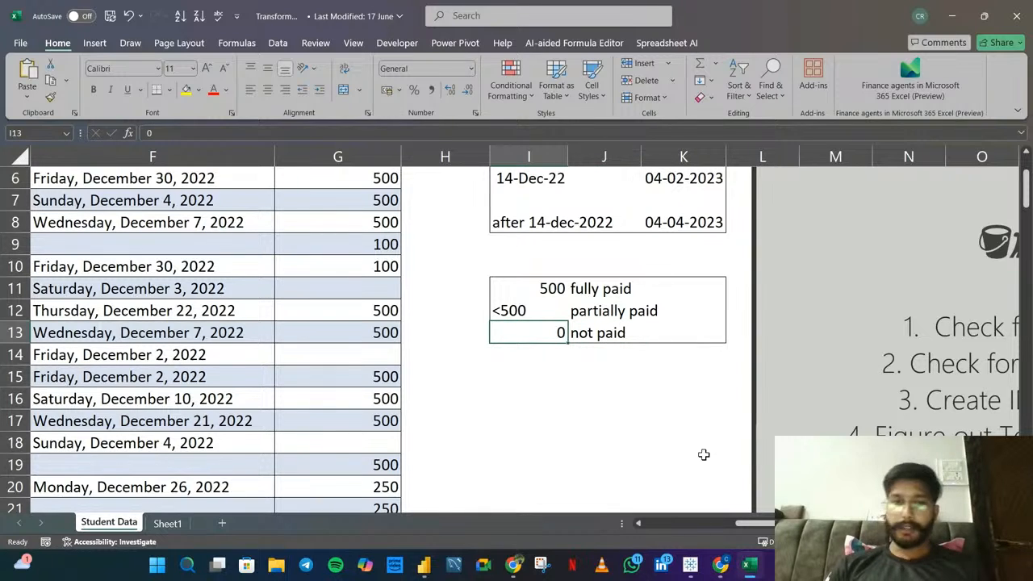
# - Switch to the Power Query Editor and look through the rows of Table1
pyautogui.moveTo(424, 565)
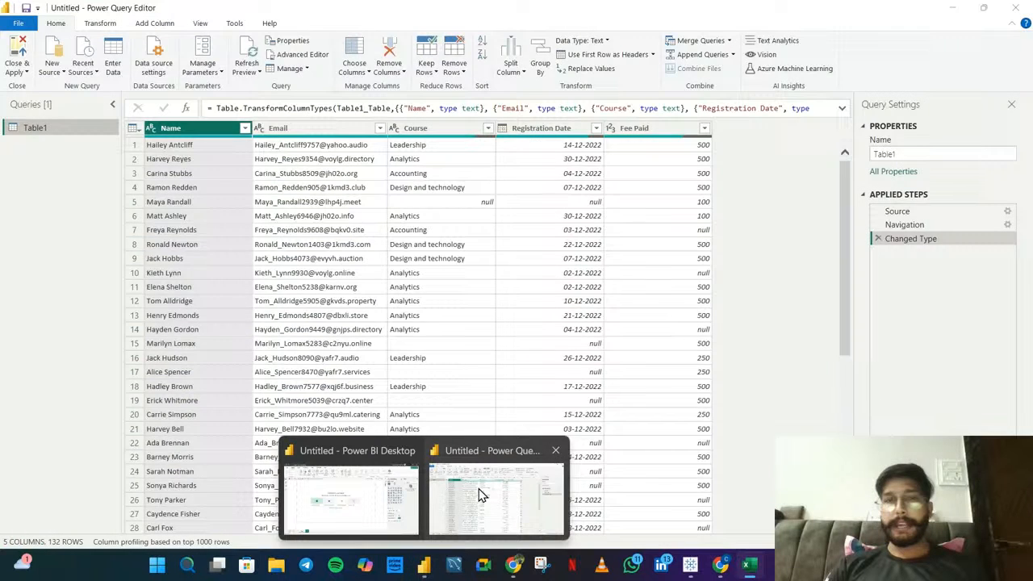
pyautogui.click(480, 494)
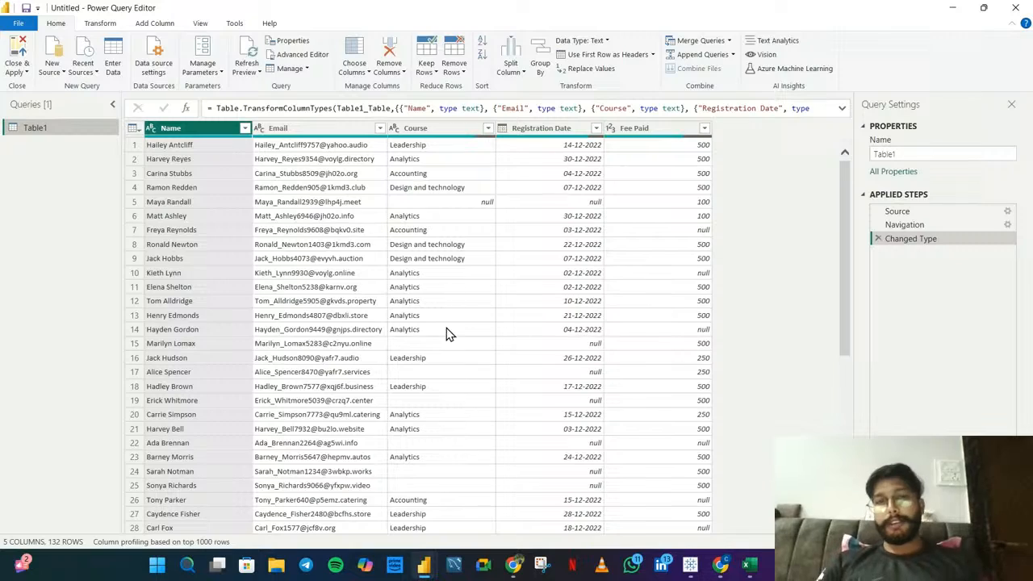
pyautogui.scroll(-6, 431, 333)
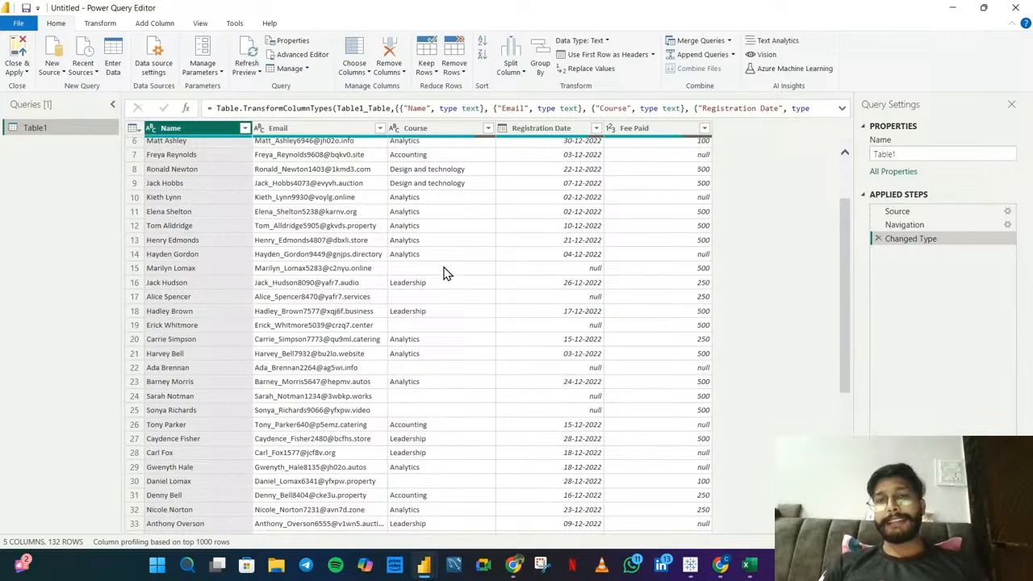
pyautogui.scroll(-2, 444, 273)
pyautogui.scroll(8, 463, 330)
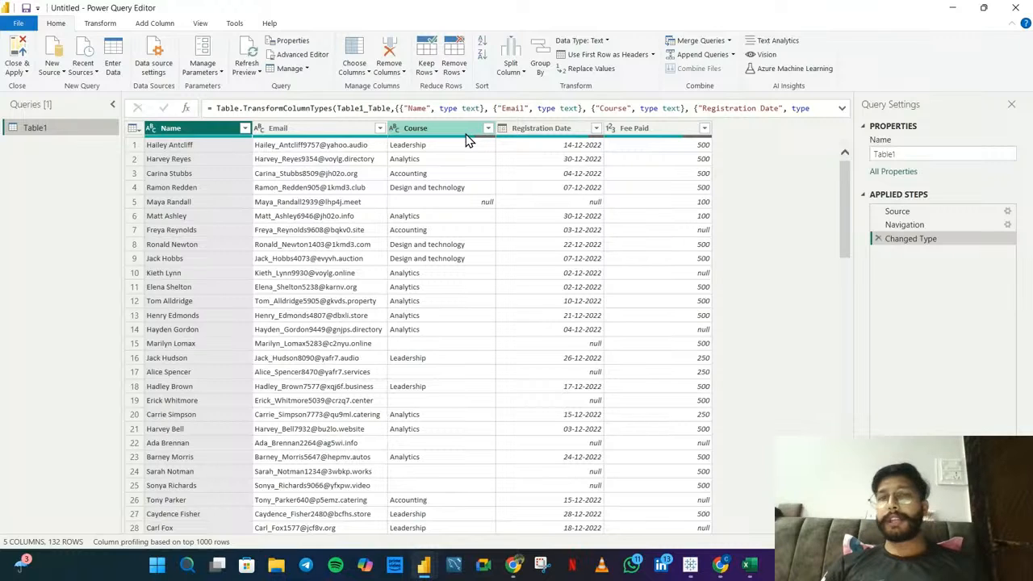
# - Inspect the null and blank entries in the Course column of Table1
pyautogui.click(445, 205)
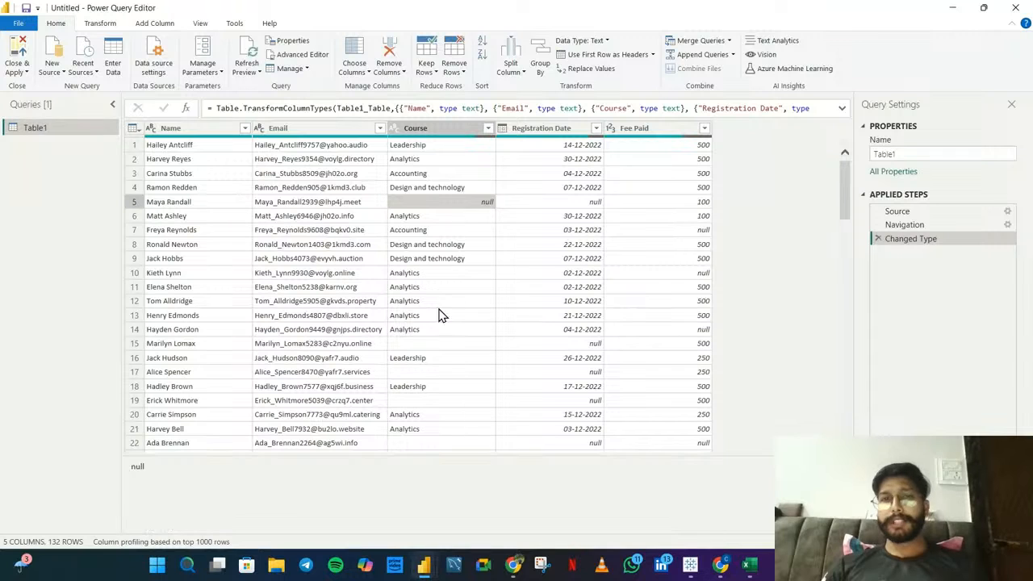
pyautogui.click(430, 345)
pyautogui.scroll(-4, 440, 319)
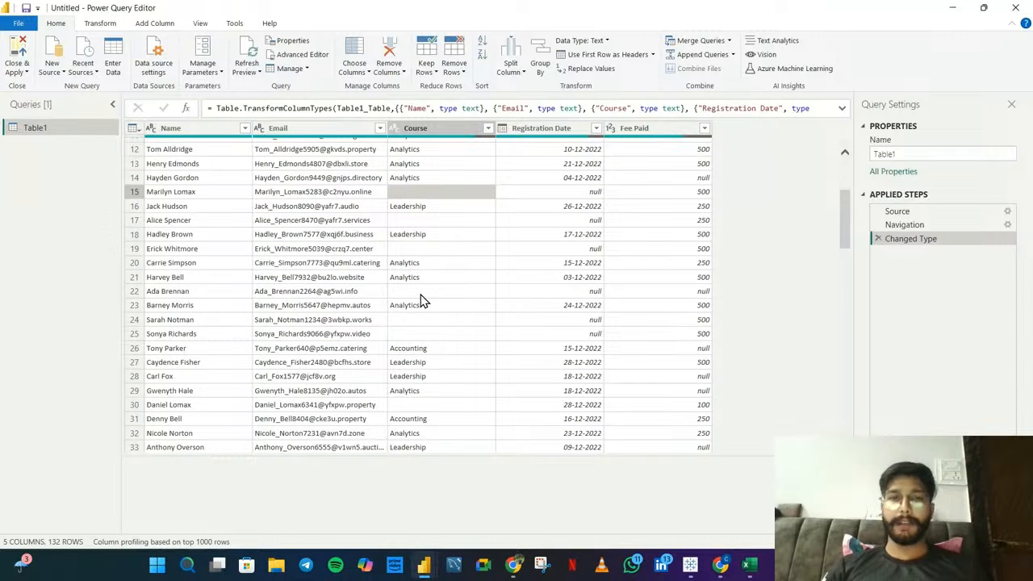
pyautogui.click(423, 292)
pyautogui.click(430, 335)
pyautogui.click(434, 323)
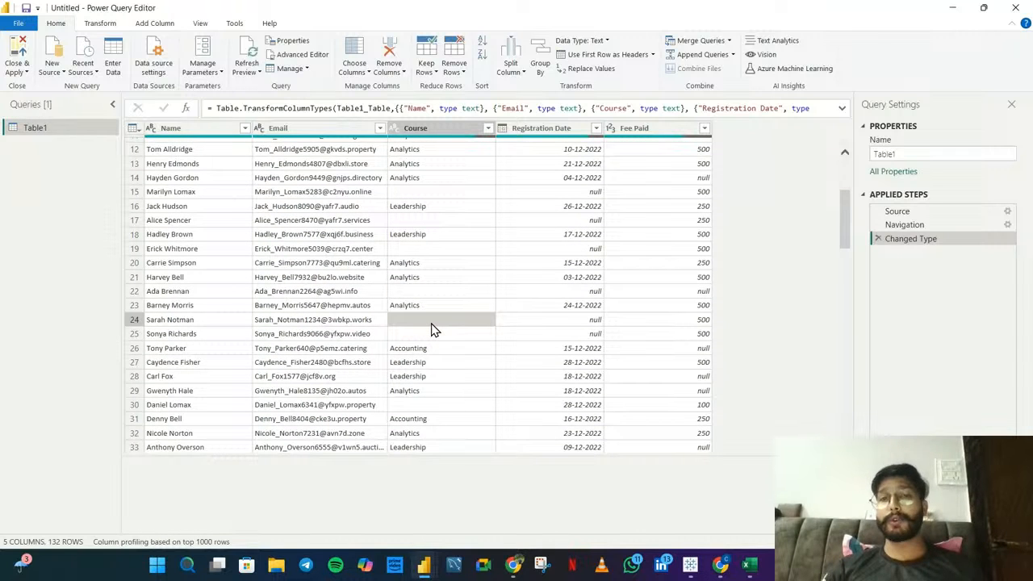
pyautogui.scroll(4, 569, 325)
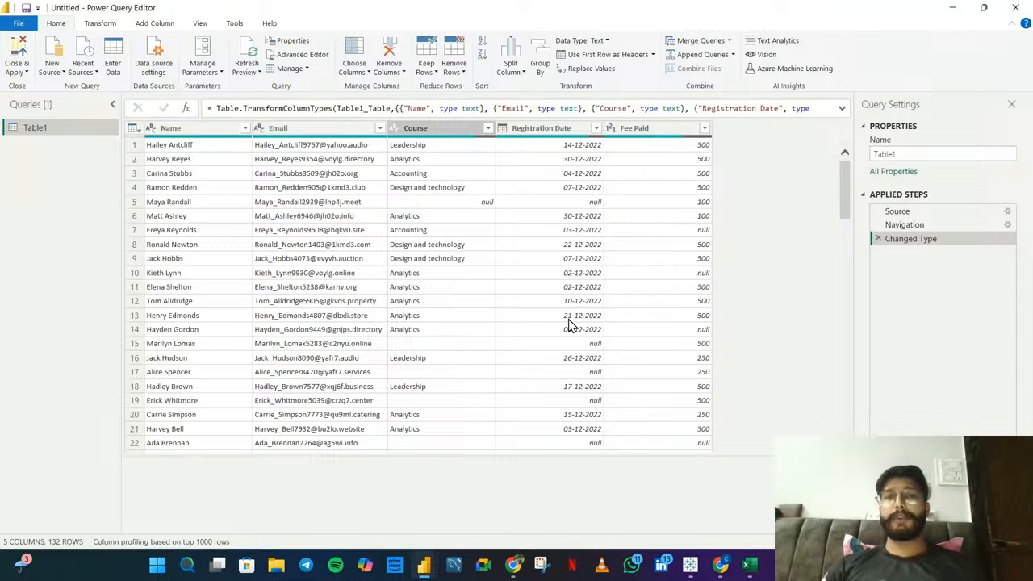
# - Compare the blank Course cell in row 15 with its Registration Date and check other missing registration dates
pyautogui.click(468, 347)
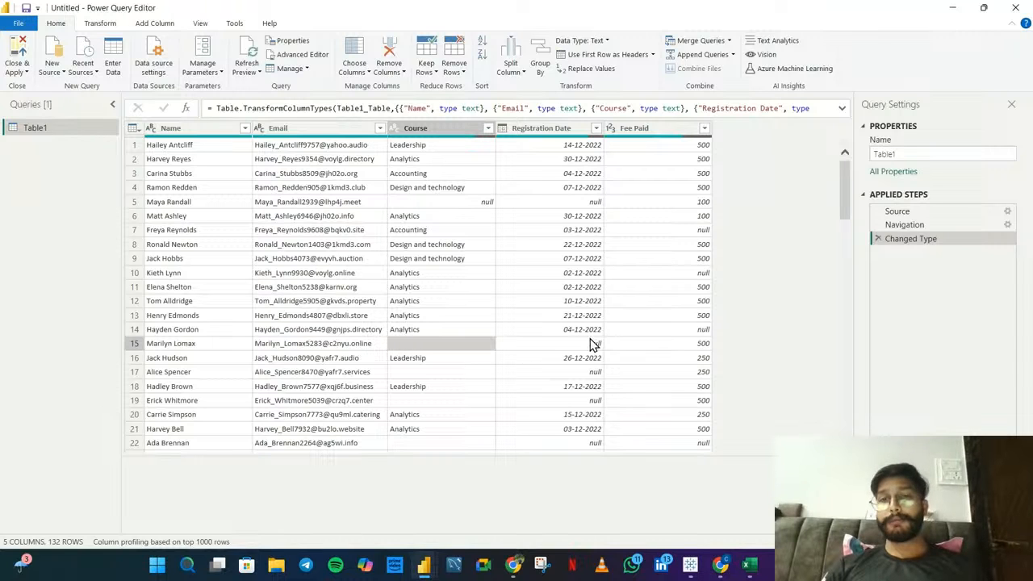
pyautogui.click(585, 348)
pyautogui.scroll(-1, 581, 356)
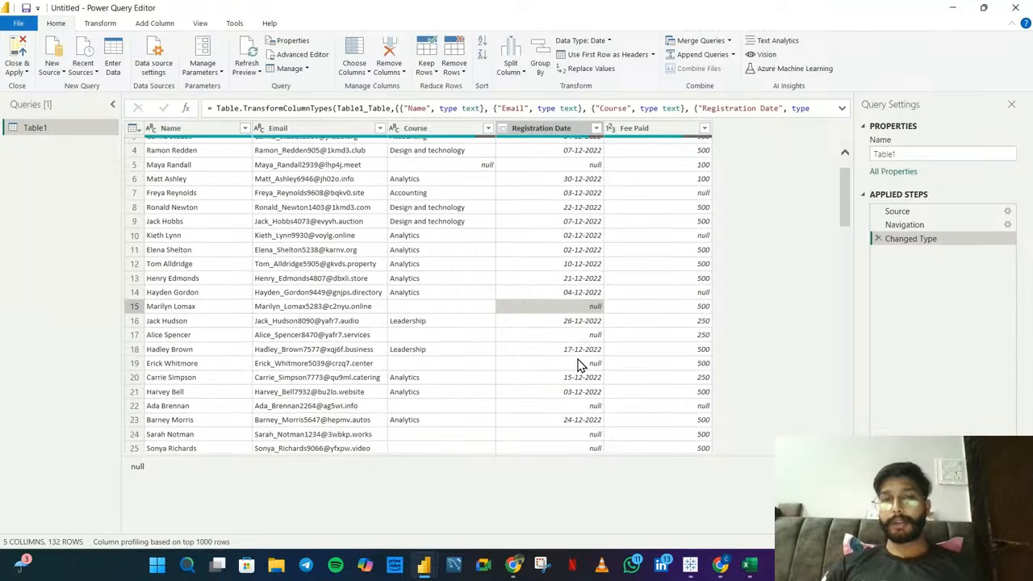
pyautogui.click(577, 365)
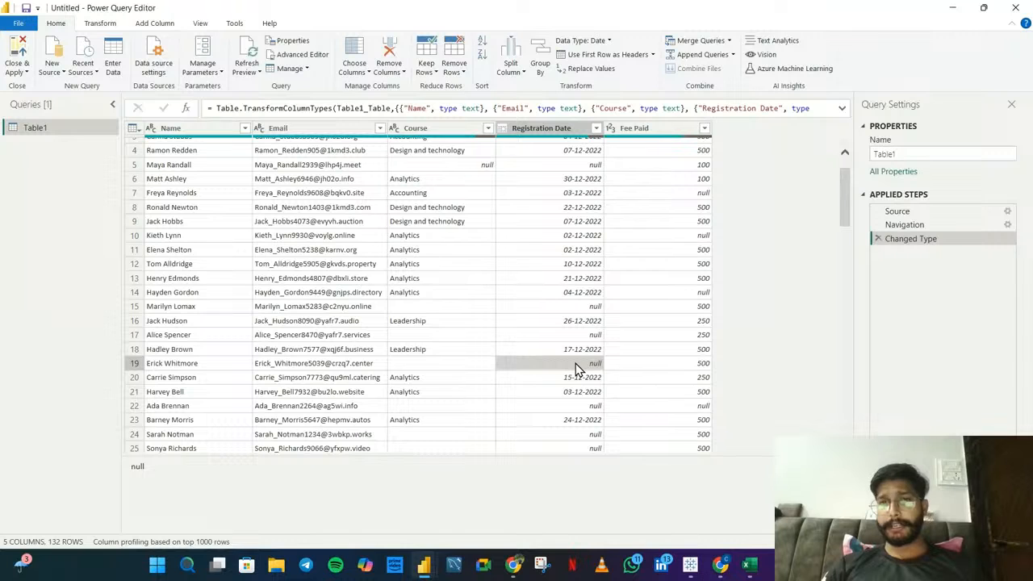
pyautogui.click(566, 307)
pyautogui.scroll(2, 565, 315)
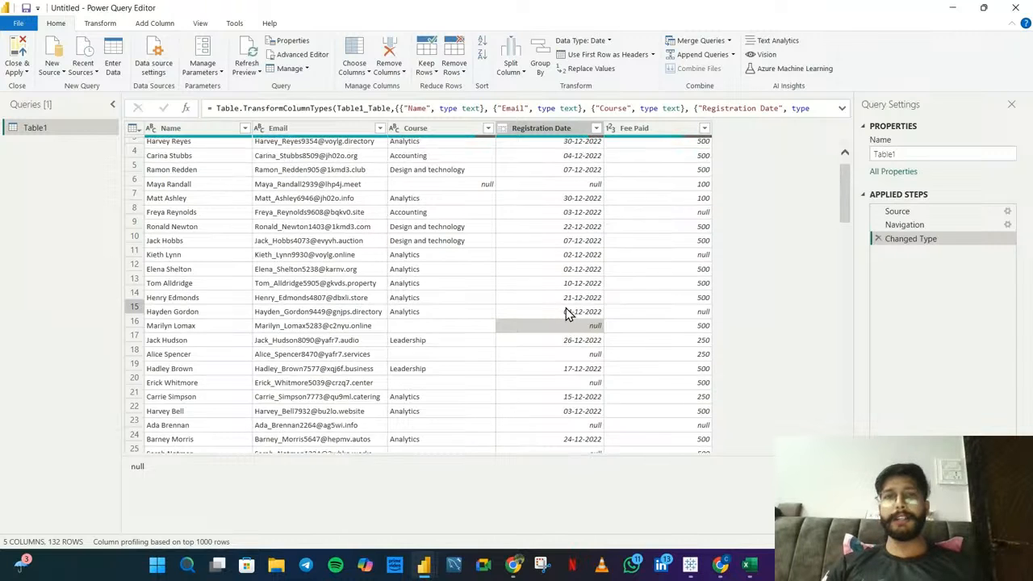
# - Try to filter the null and blank values out of the Course column
pyautogui.click(488, 128)
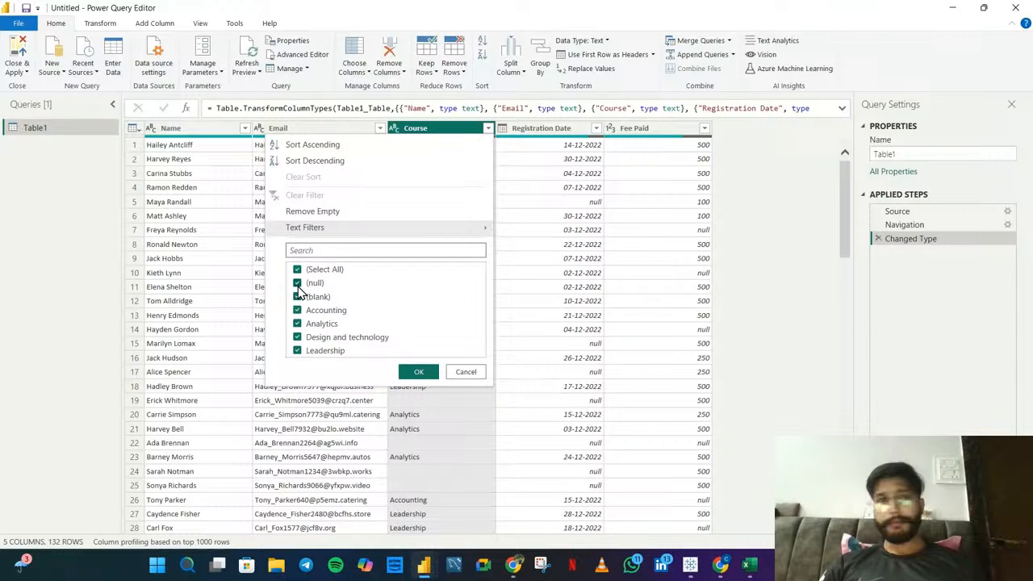
pyautogui.click(298, 284)
pyautogui.click(298, 297)
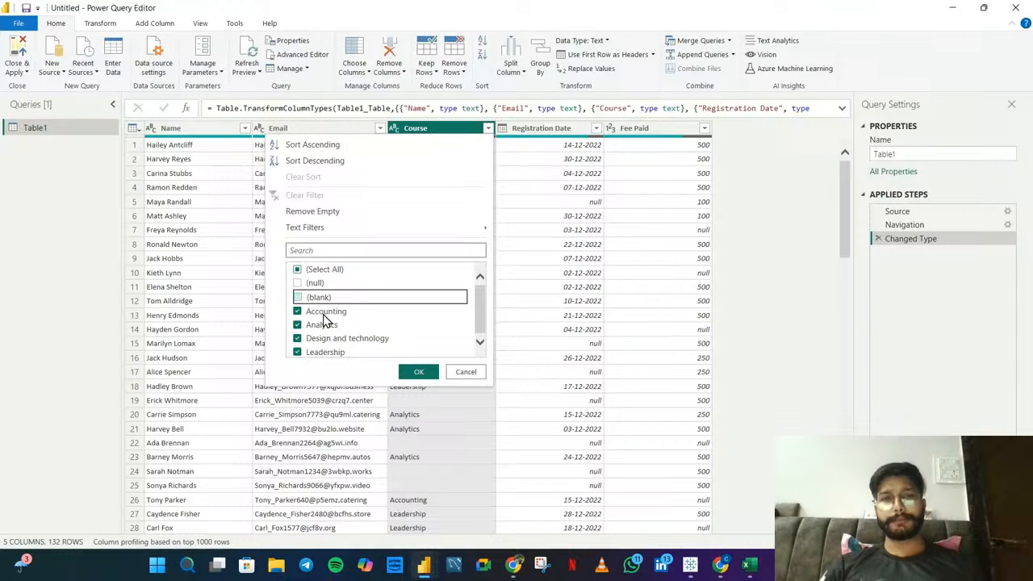
pyautogui.click(419, 372)
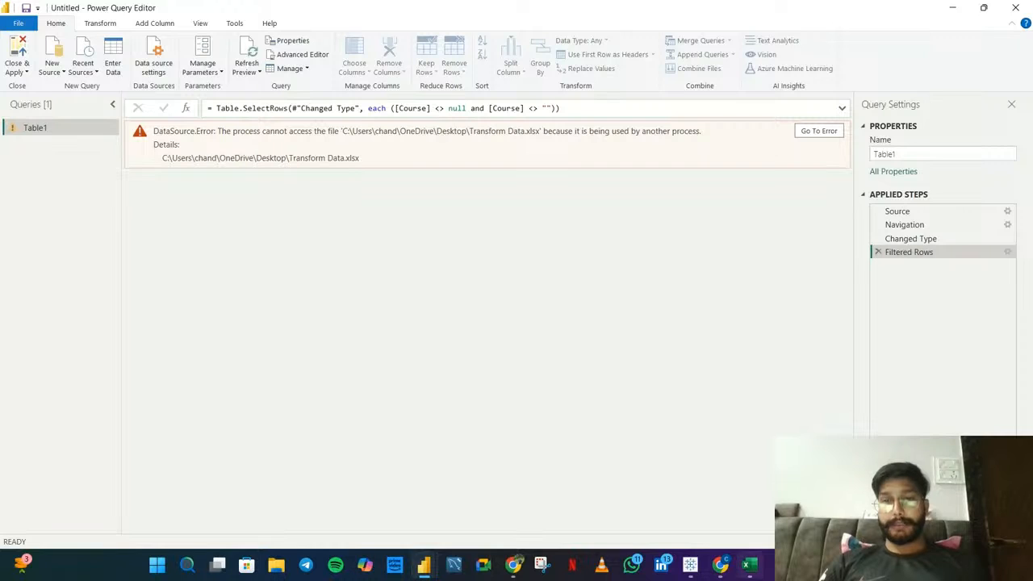
# - Close the Transform Data workbook in Excel without saving its changes
pyautogui.moveTo(750, 565)
pyautogui.click(811, 452)
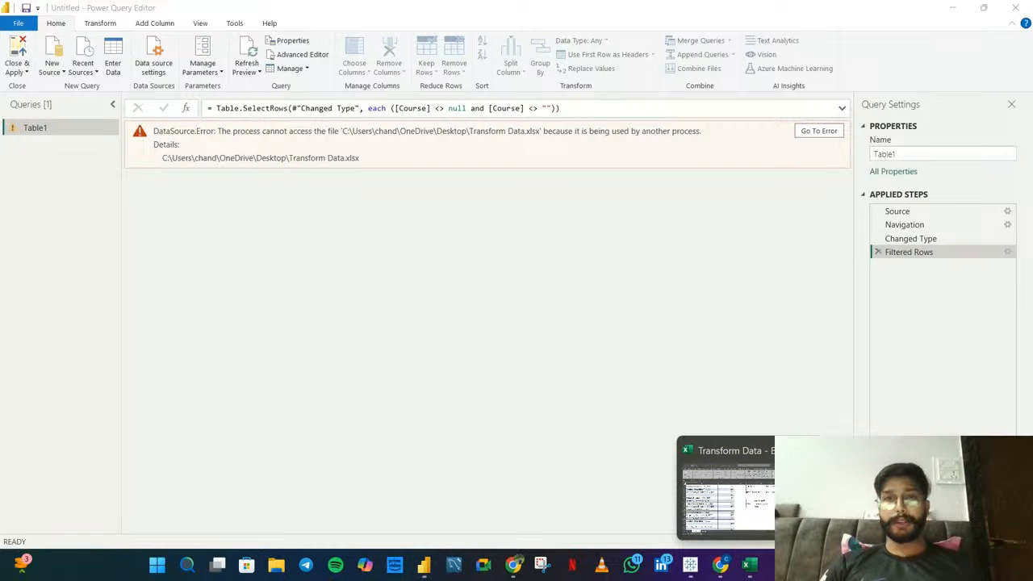
pyautogui.click(611, 139)
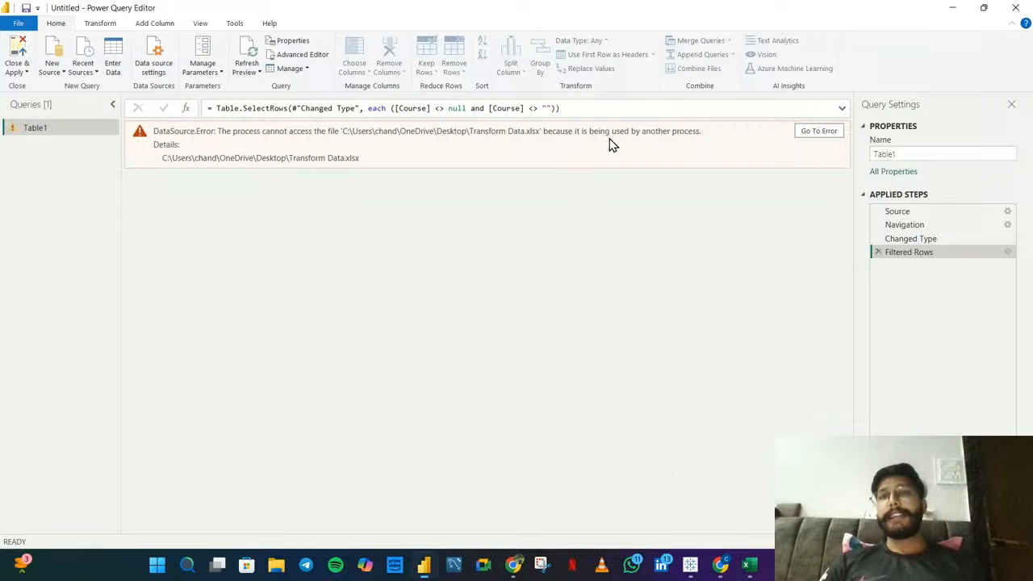
pyautogui.moveTo(750, 565)
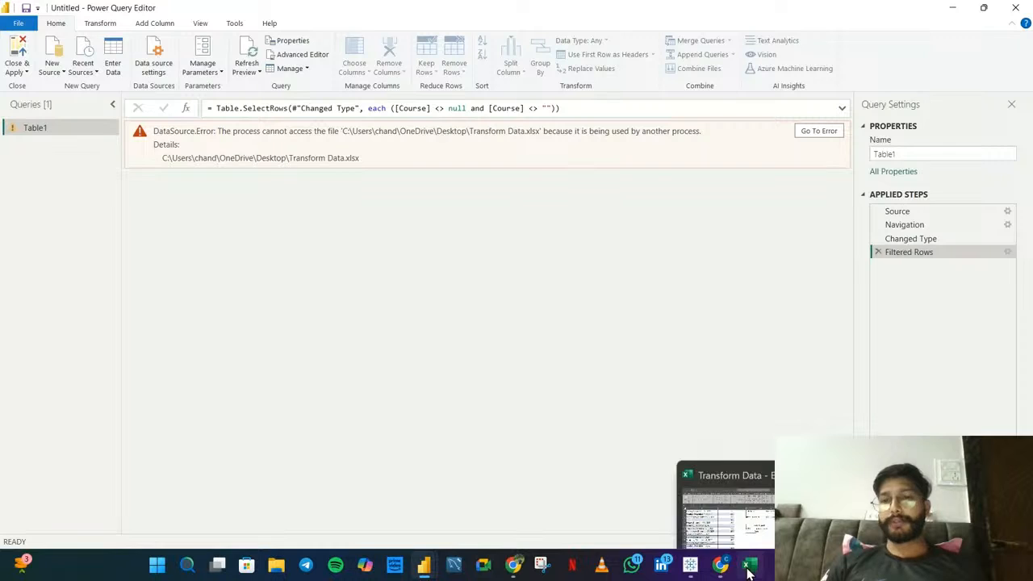
pyautogui.click(727, 497)
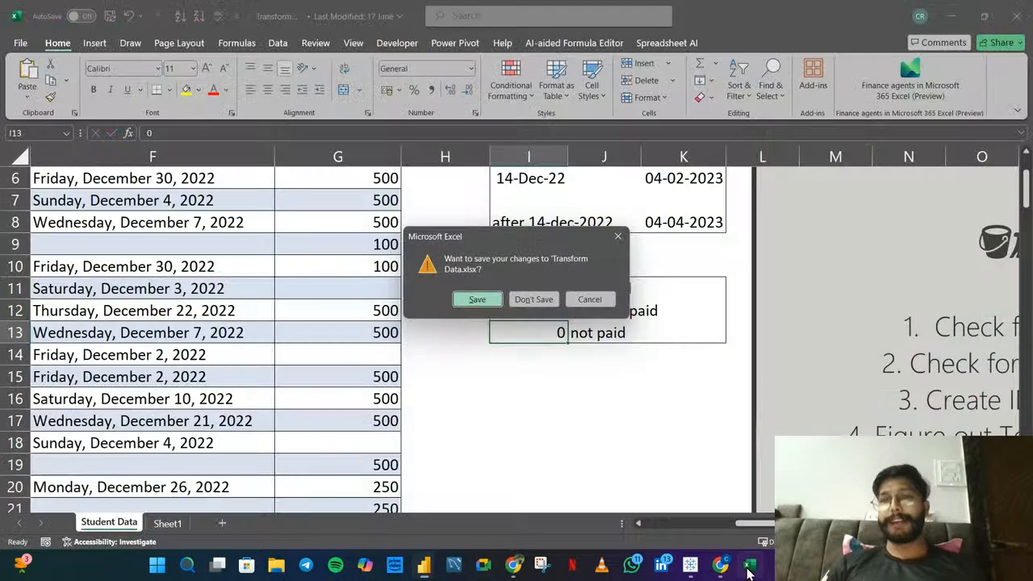
pyautogui.click(536, 302)
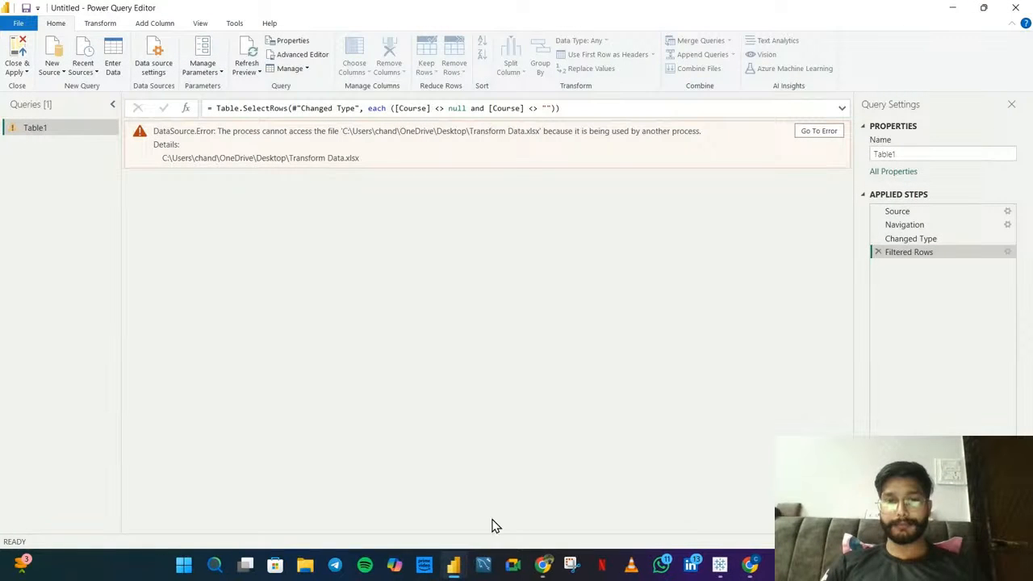
# - Return to the Power Query Editor and delete the Filtered Rows step from Table1
pyautogui.moveTo(452, 570)
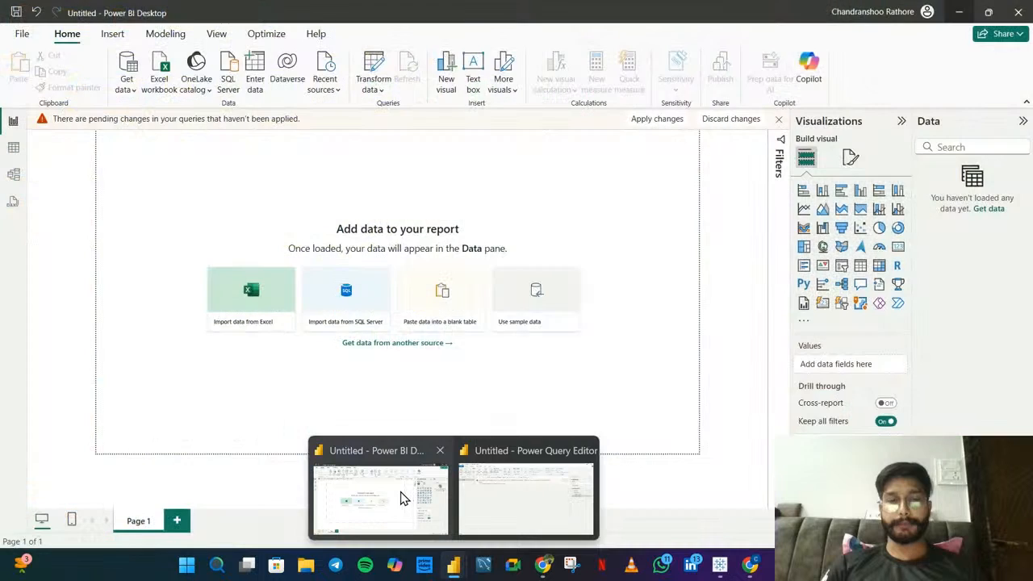
pyautogui.click(398, 491)
pyautogui.click(490, 508)
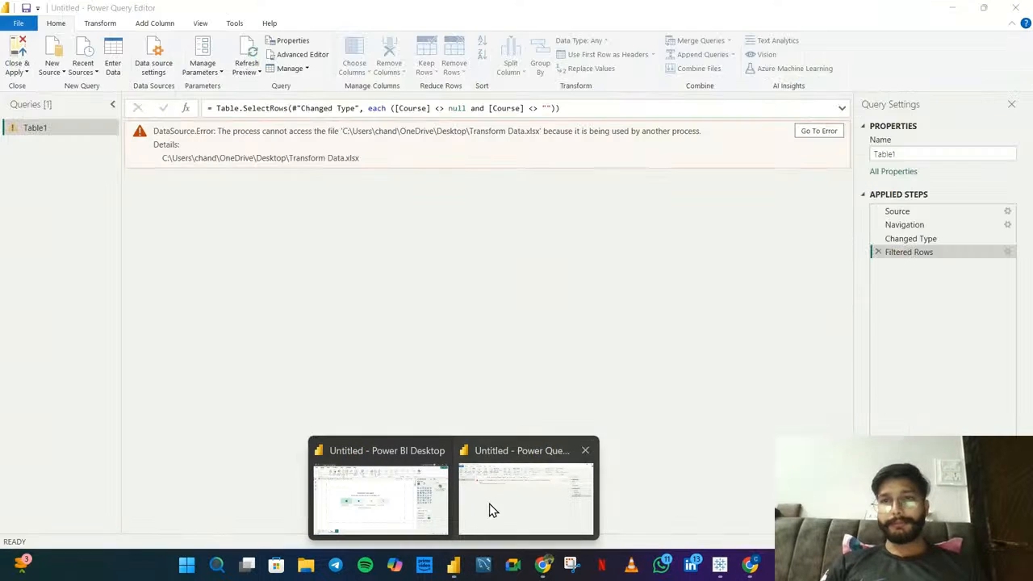
pyautogui.click(878, 253)
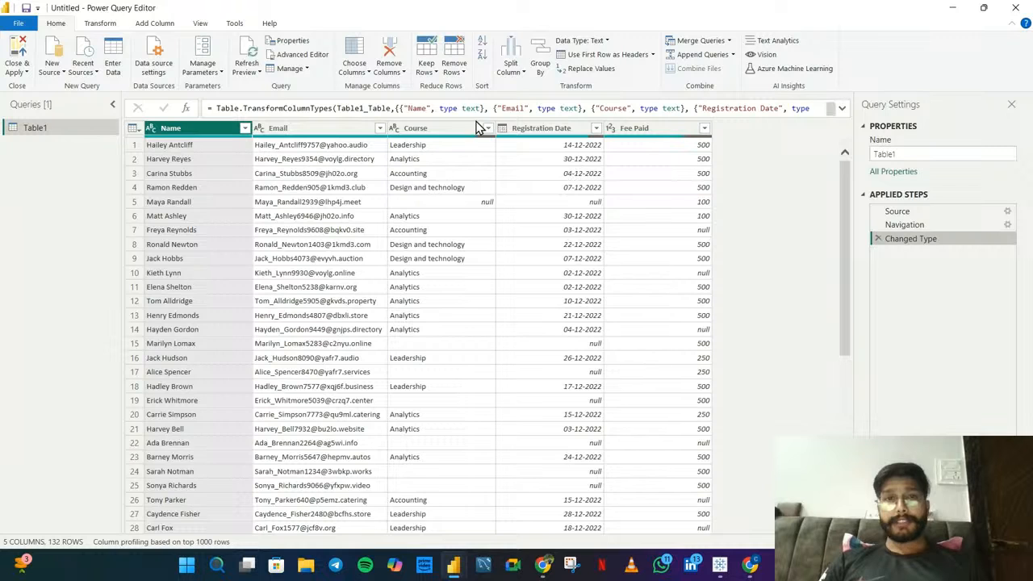
# - Filter the Course column to exclude null and blank values
pyautogui.click(488, 127)
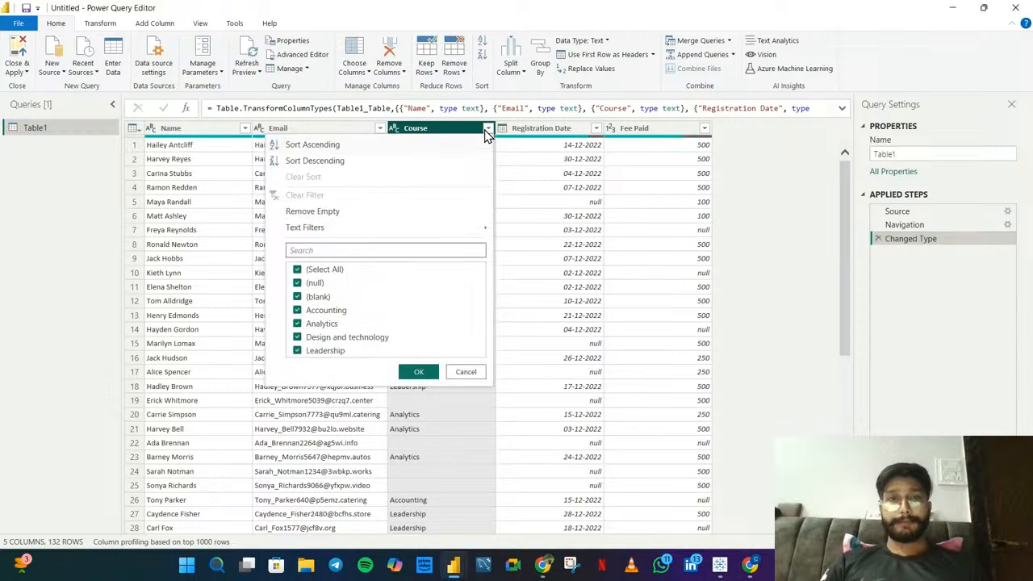
pyautogui.click(307, 284)
pyautogui.click(308, 297)
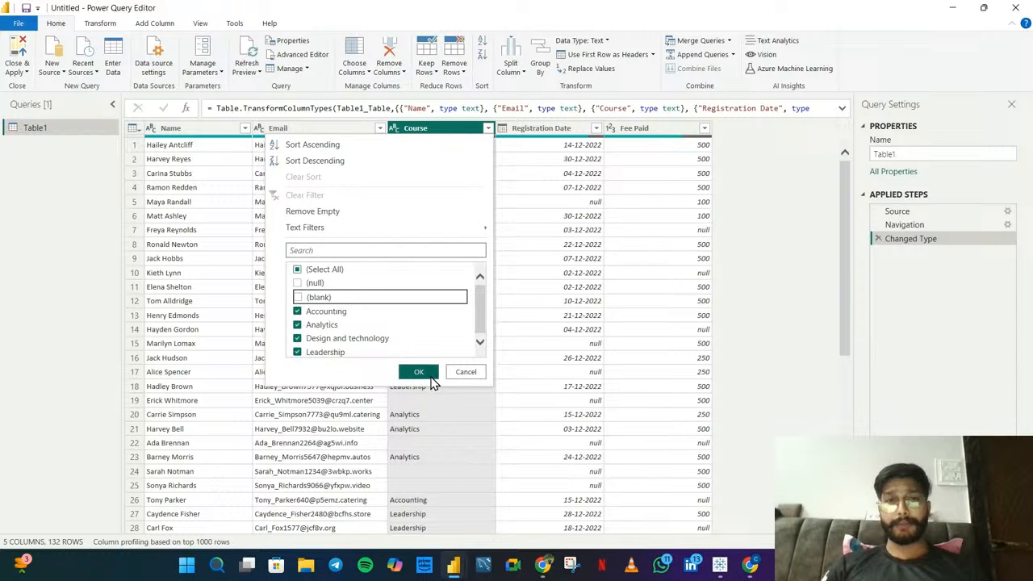
pyautogui.click(429, 374)
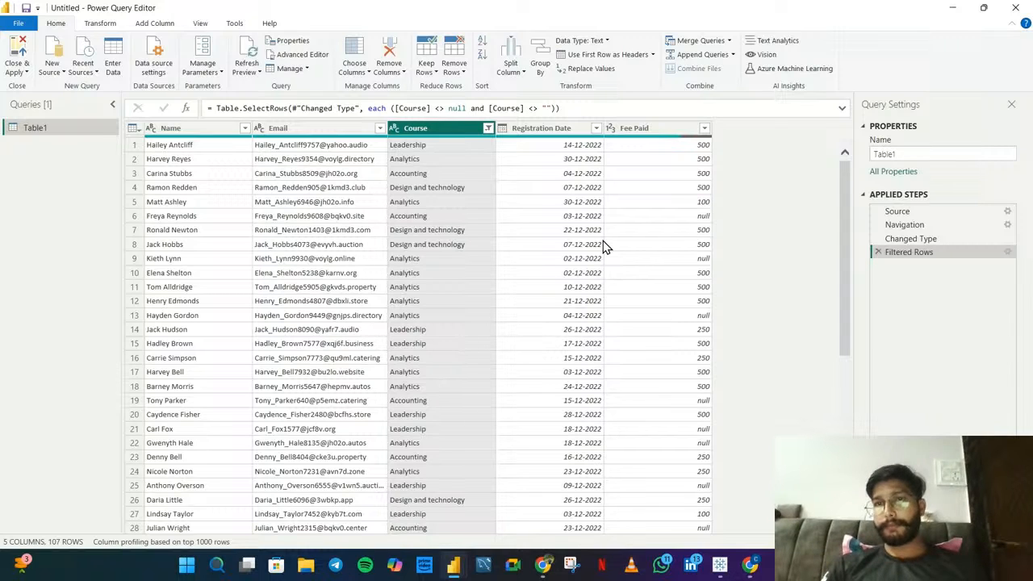
# - Examine the null Fee Paid cells and compare row 6's fee with its Course and Registration Date
pyautogui.click(702, 215)
pyautogui.click(700, 260)
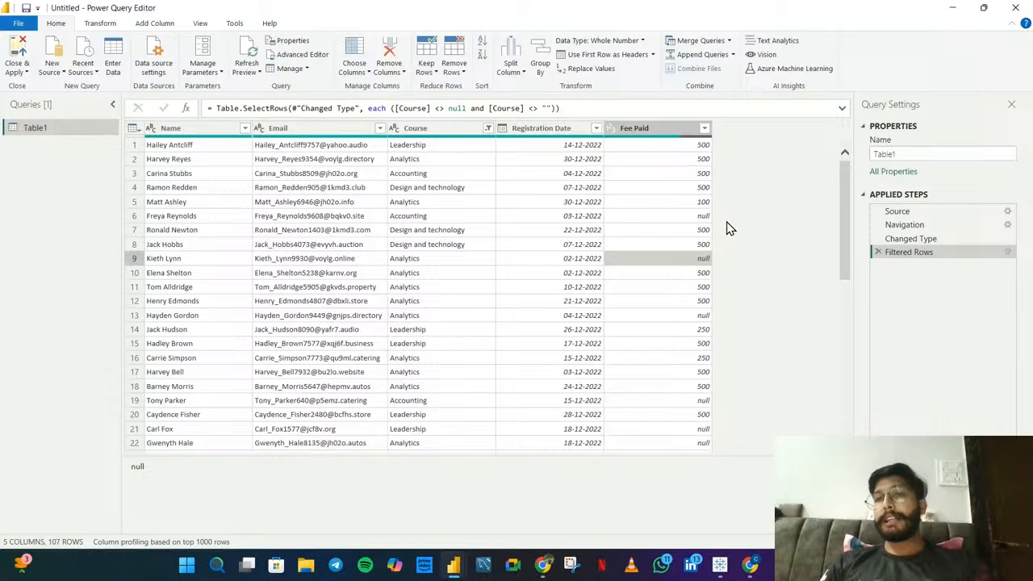
pyautogui.click(702, 223)
pyautogui.click(539, 224)
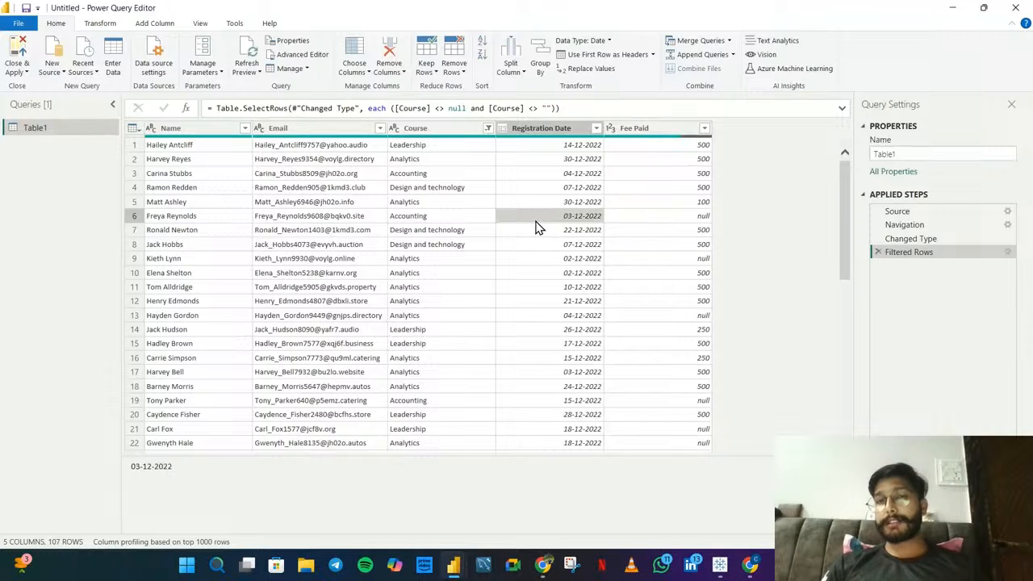
pyautogui.click(444, 219)
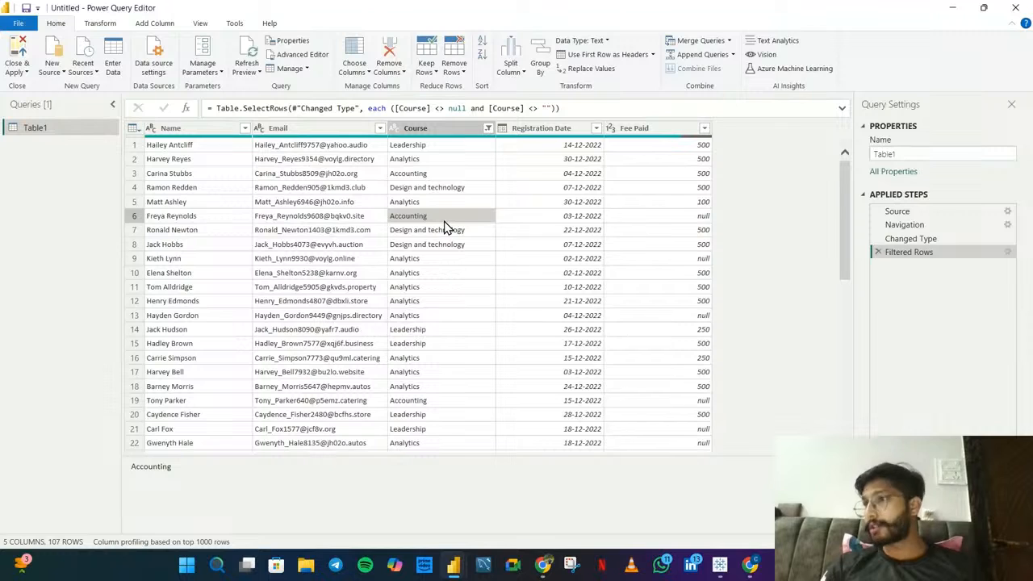
pyautogui.click(700, 219)
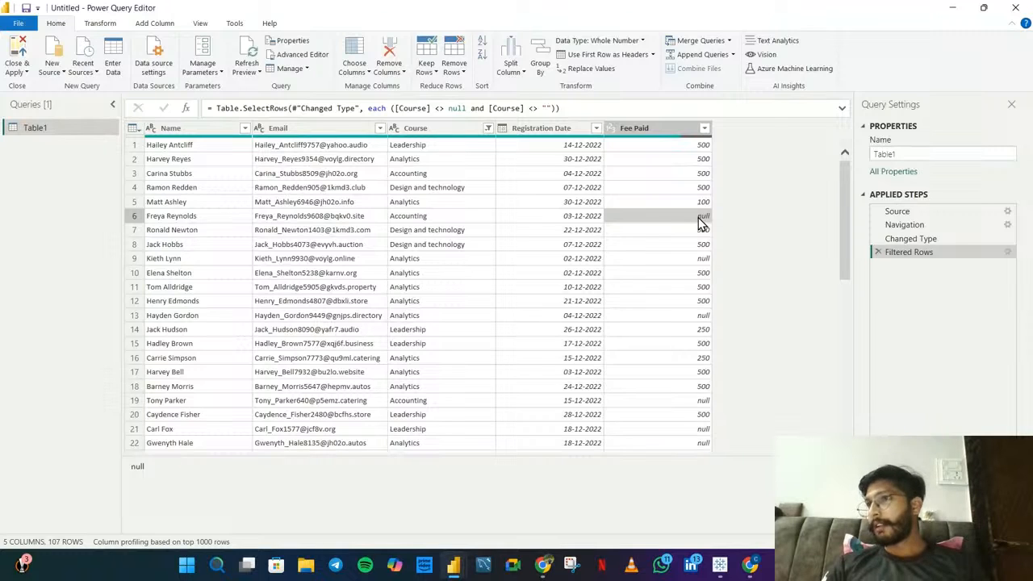
pyautogui.click(708, 261)
pyautogui.click(703, 318)
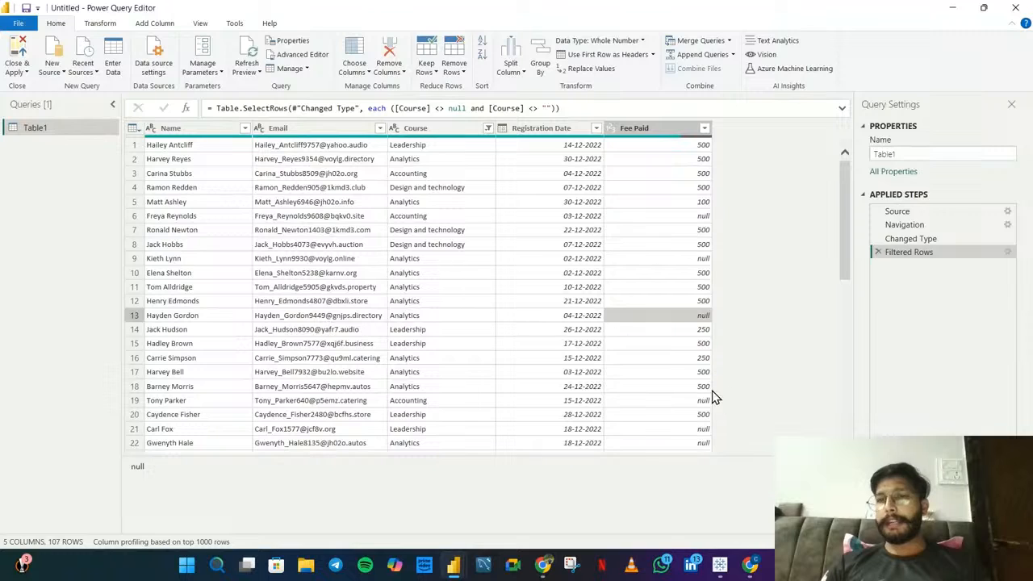
pyautogui.click(703, 402)
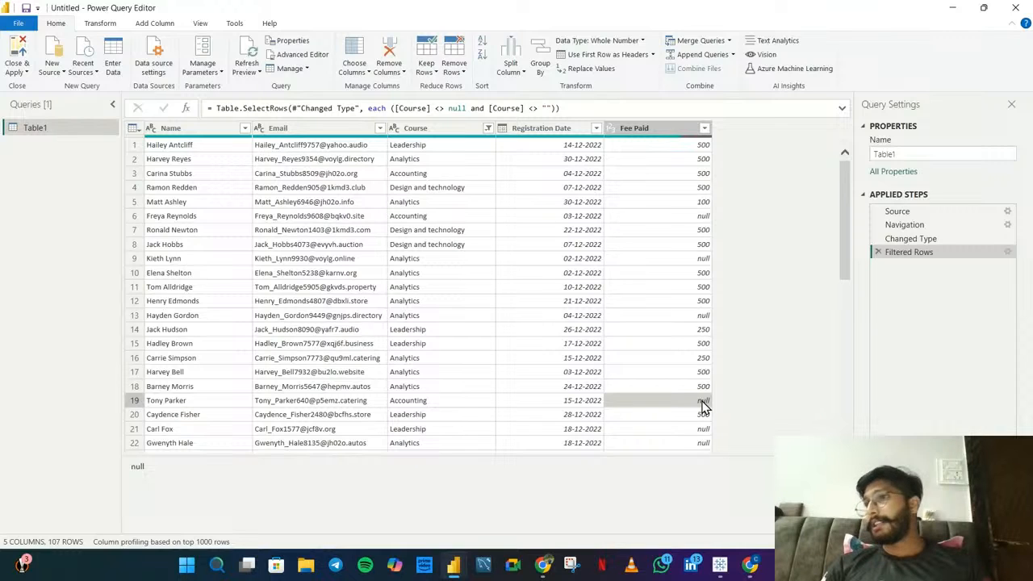
pyautogui.click(689, 218)
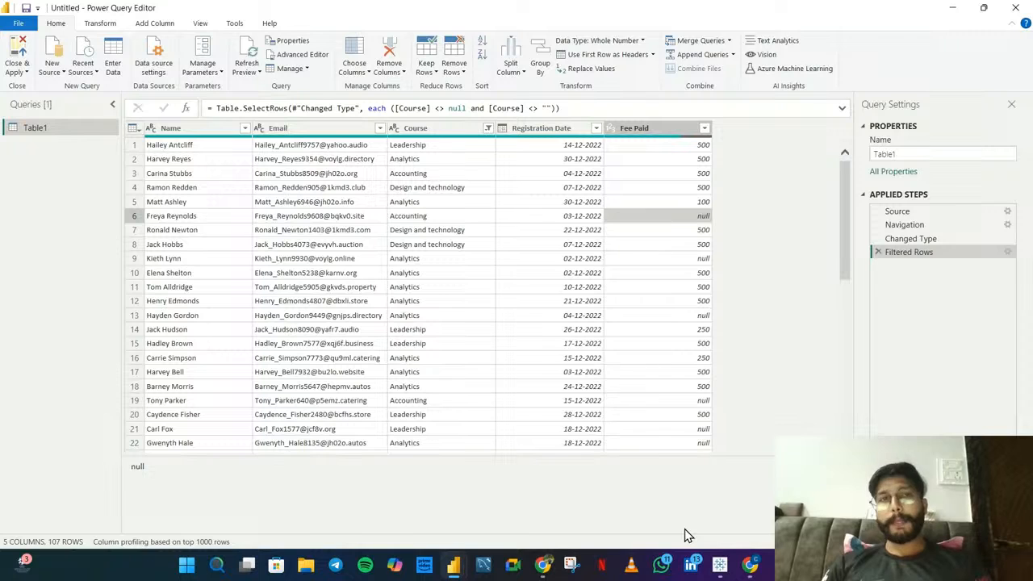
# - Check the name, email, course, registration date and fee cells across rows 5 to 12
pyautogui.click(625, 291)
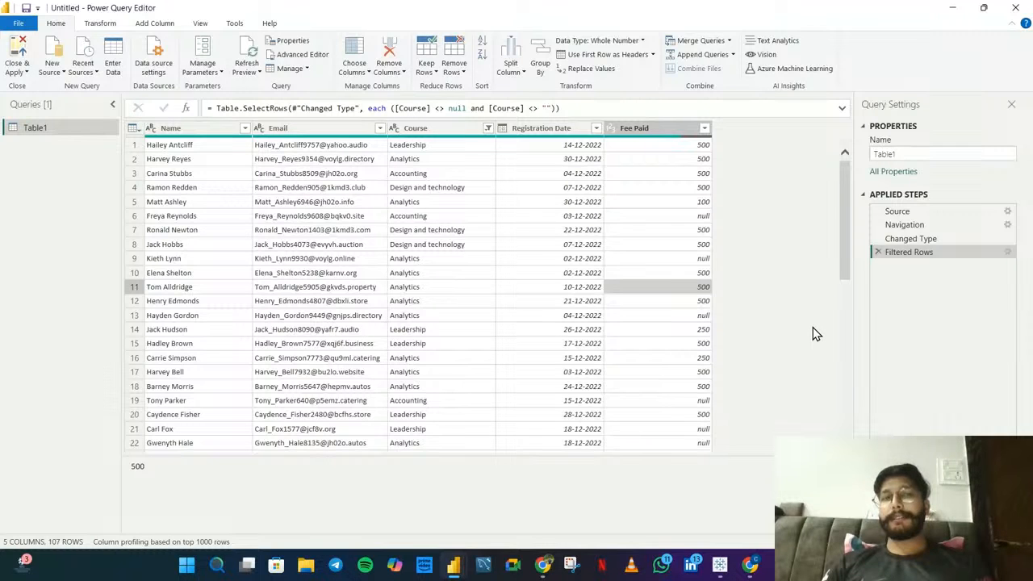
pyautogui.click(314, 292)
pyautogui.click(430, 292)
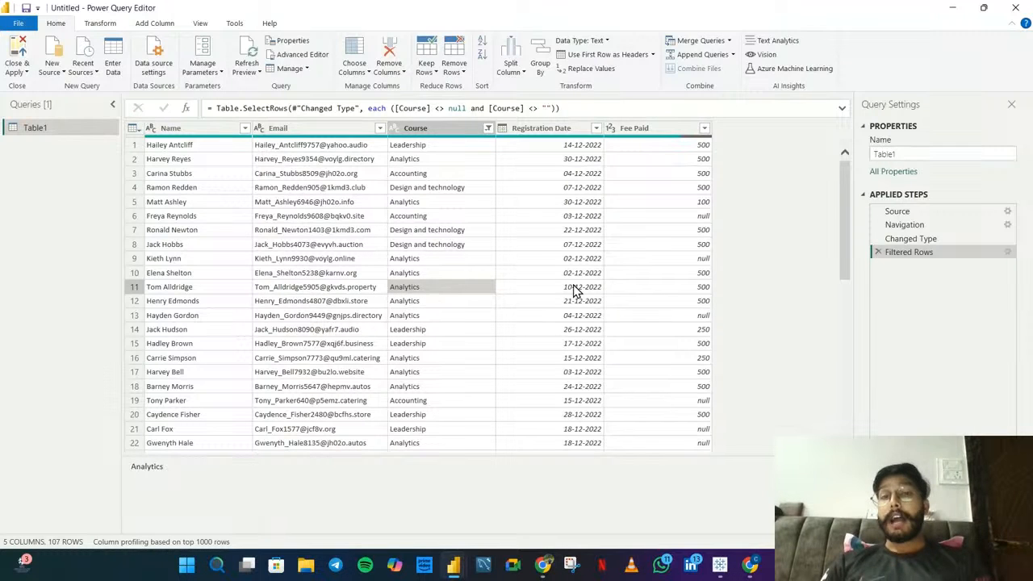
pyautogui.click(602, 287)
pyautogui.click(703, 303)
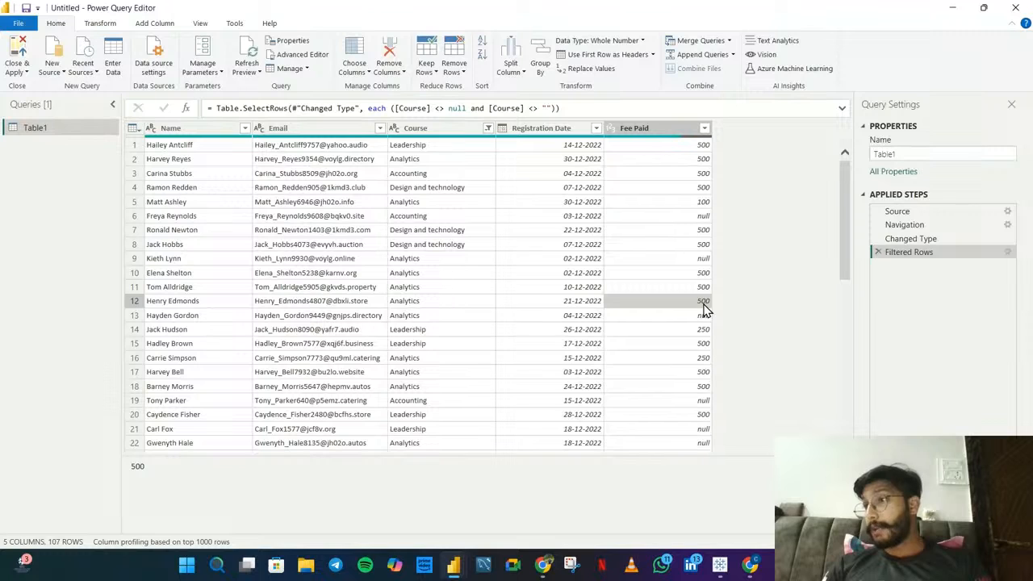
pyautogui.click(563, 275)
pyautogui.click(179, 291)
pyautogui.click(192, 245)
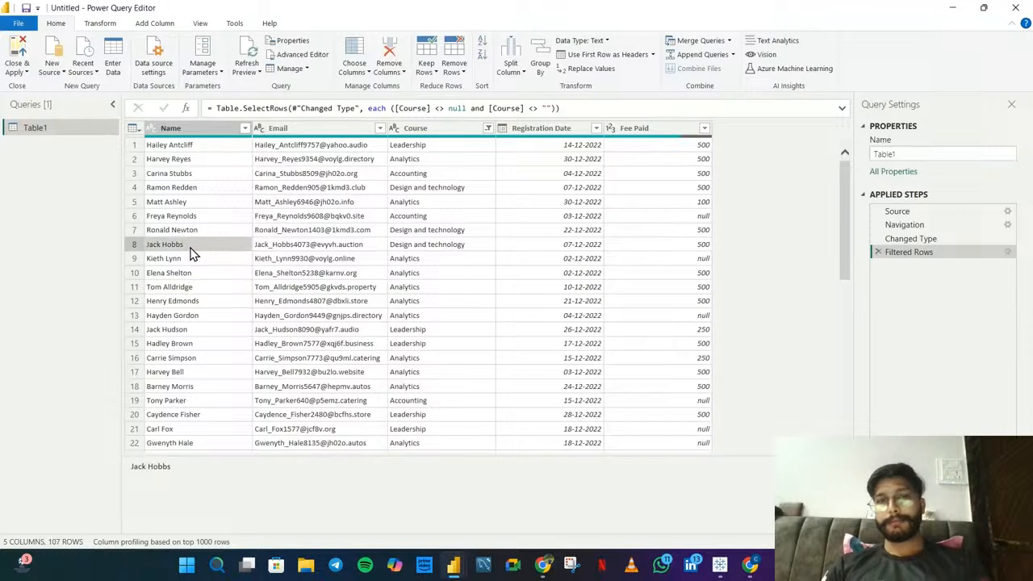
pyautogui.click(579, 237)
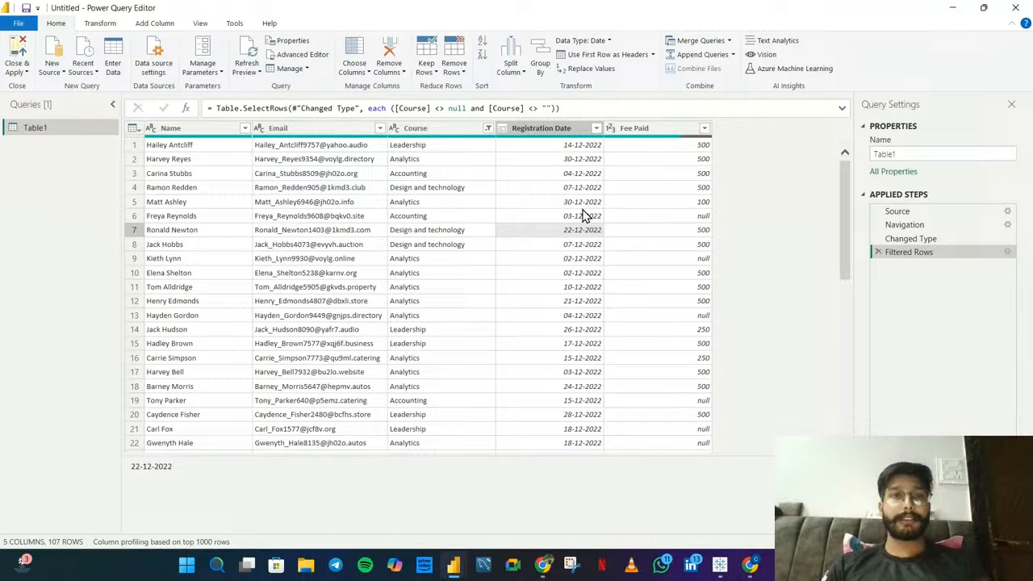
pyautogui.click(563, 203)
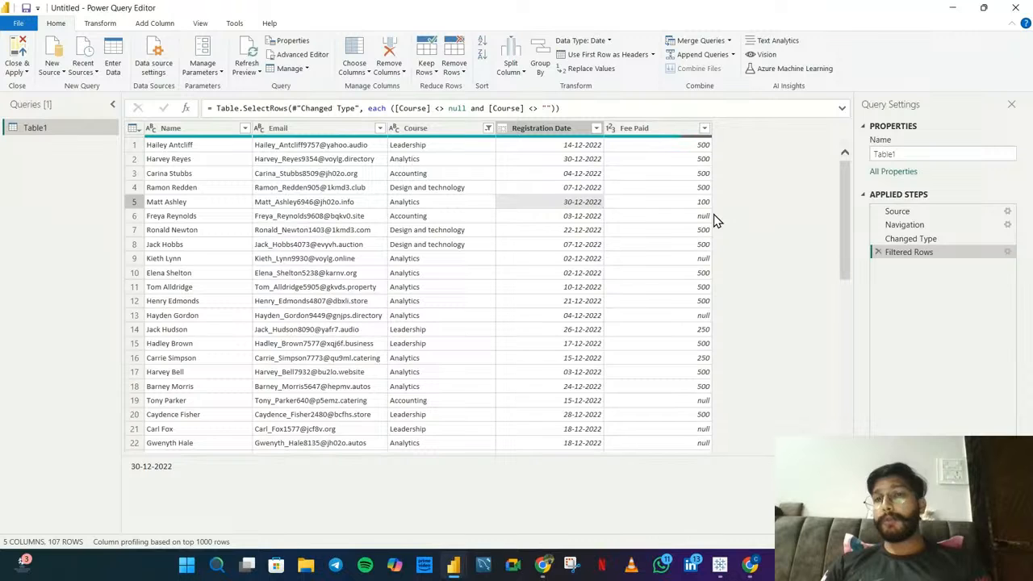
pyautogui.click(683, 221)
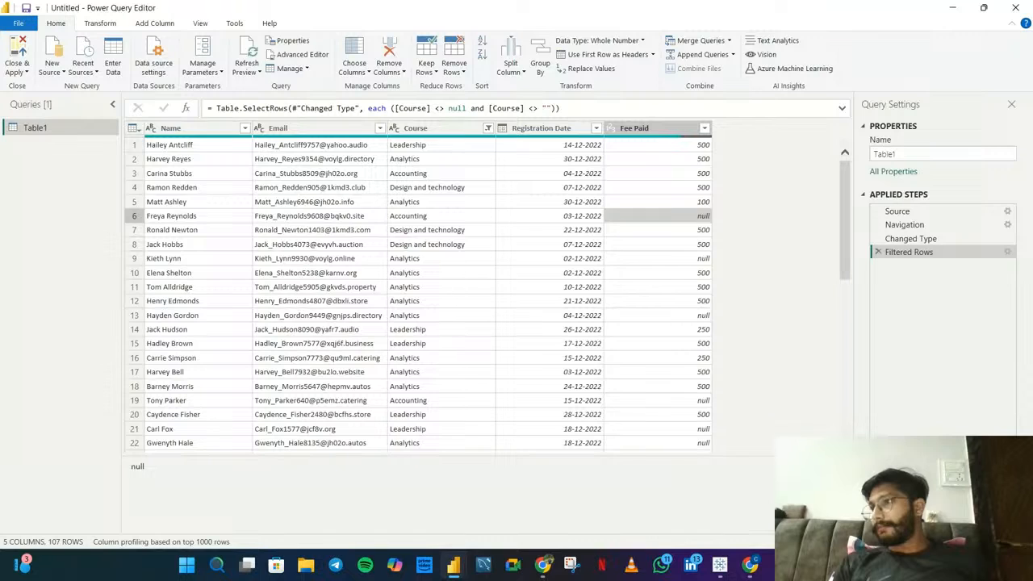
pyautogui.hotkey('alt', 'Tab')
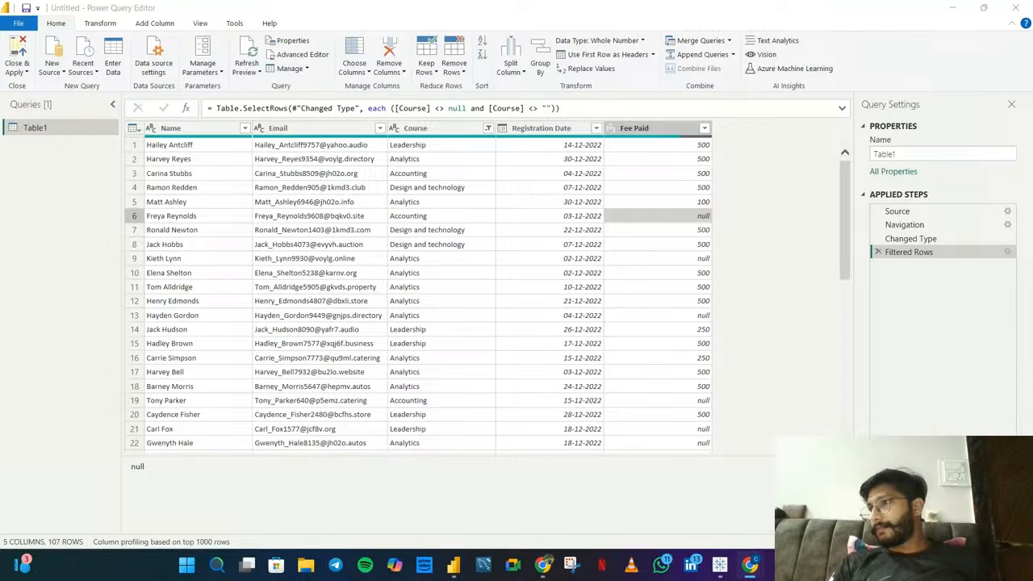
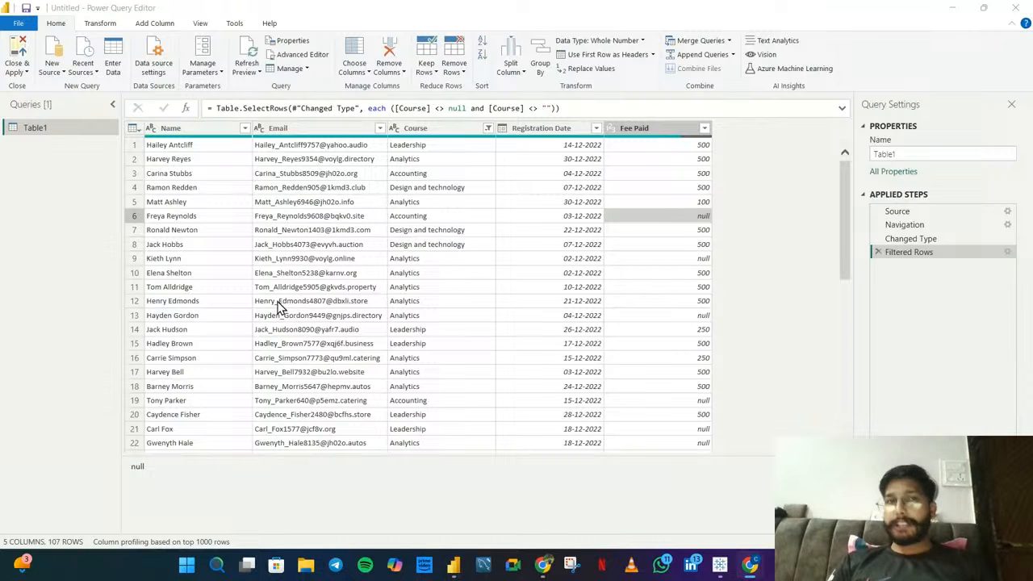
# - Review the Email, Name, Course, Registration Date and Fee Paid columns one at a time
pyautogui.click(305, 131)
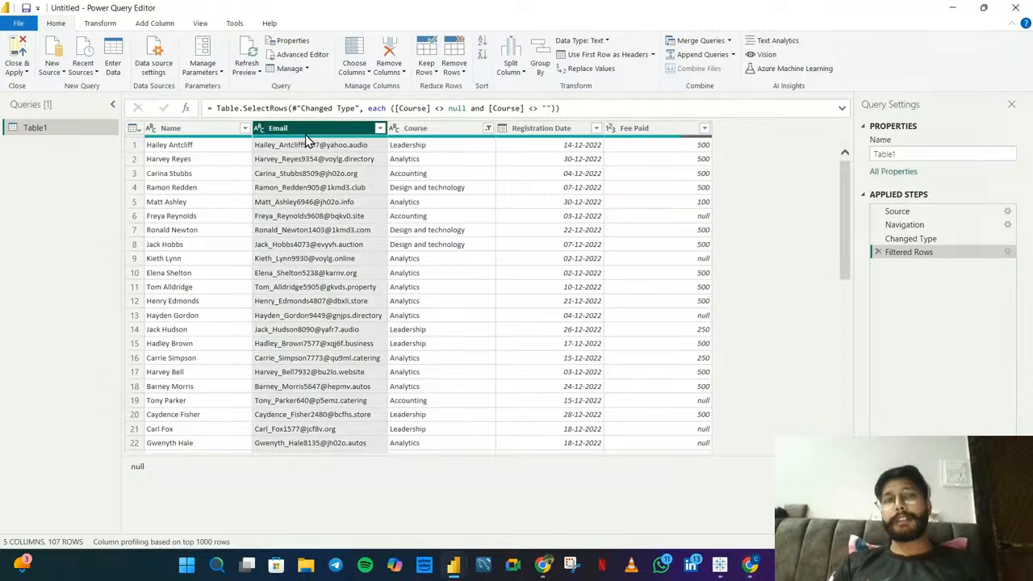
pyautogui.click(192, 129)
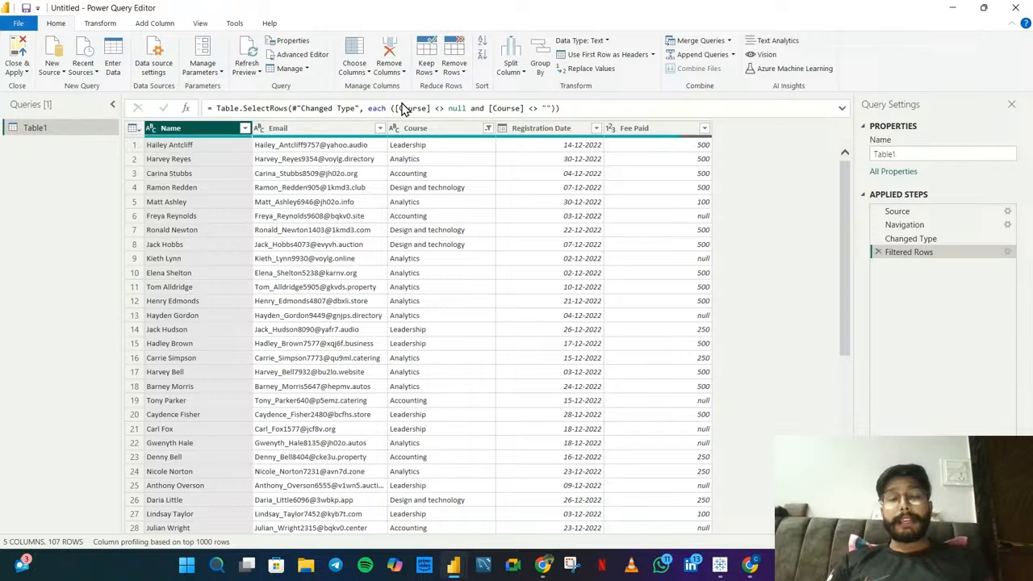
pyautogui.click(429, 134)
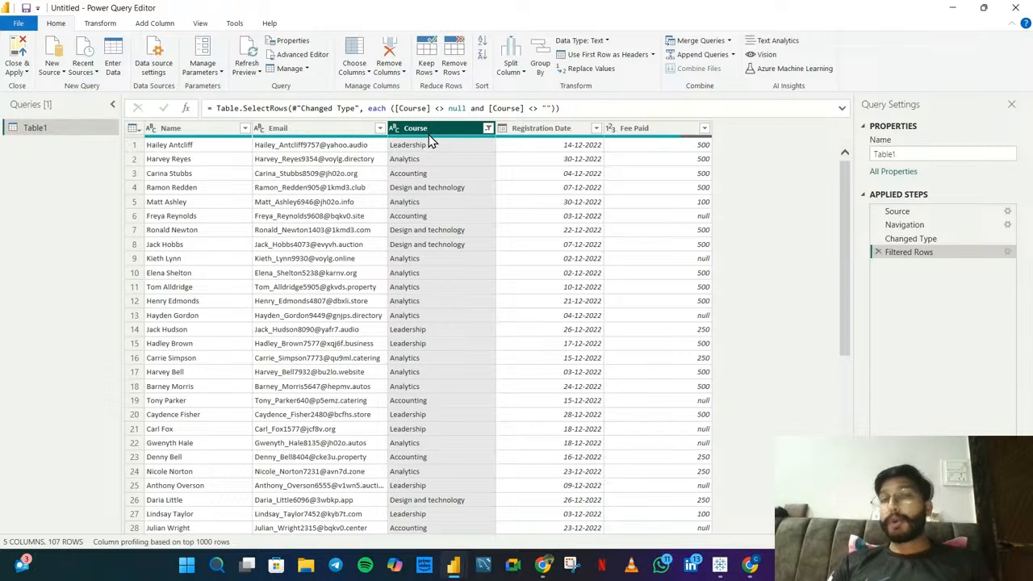
pyautogui.click(557, 126)
pyautogui.click(671, 136)
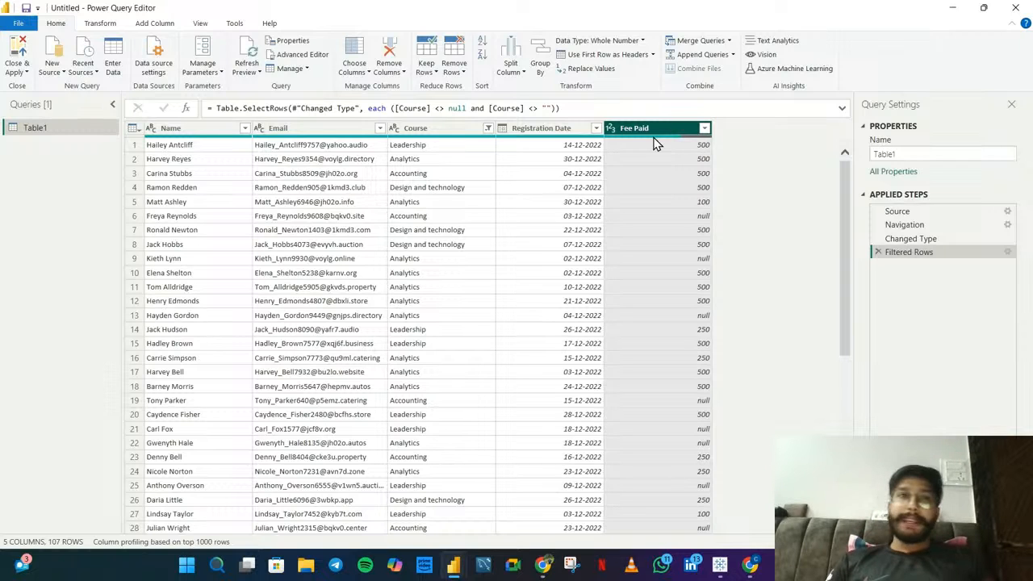
pyautogui.rightClick(323, 133)
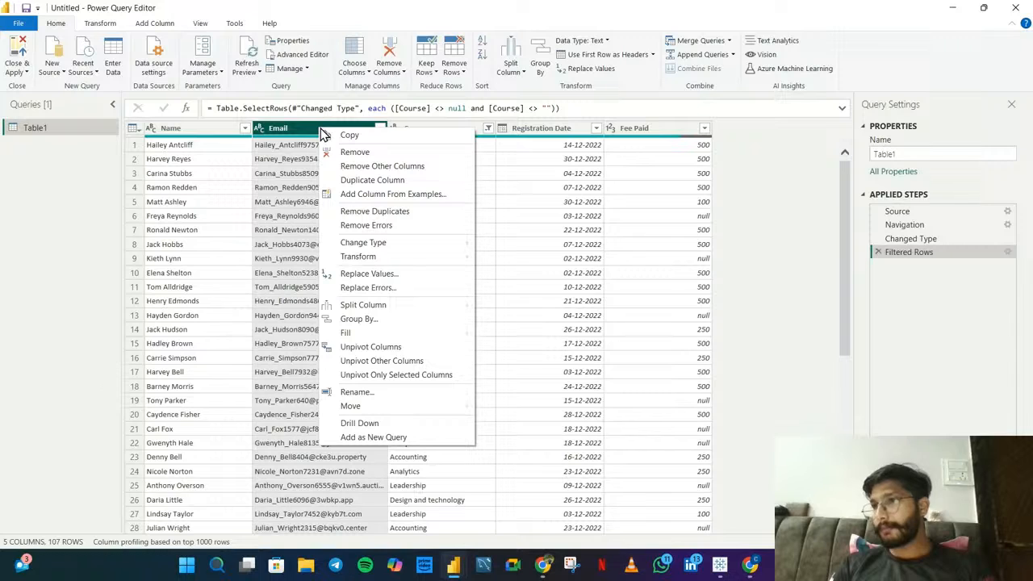
pyautogui.click(374, 320)
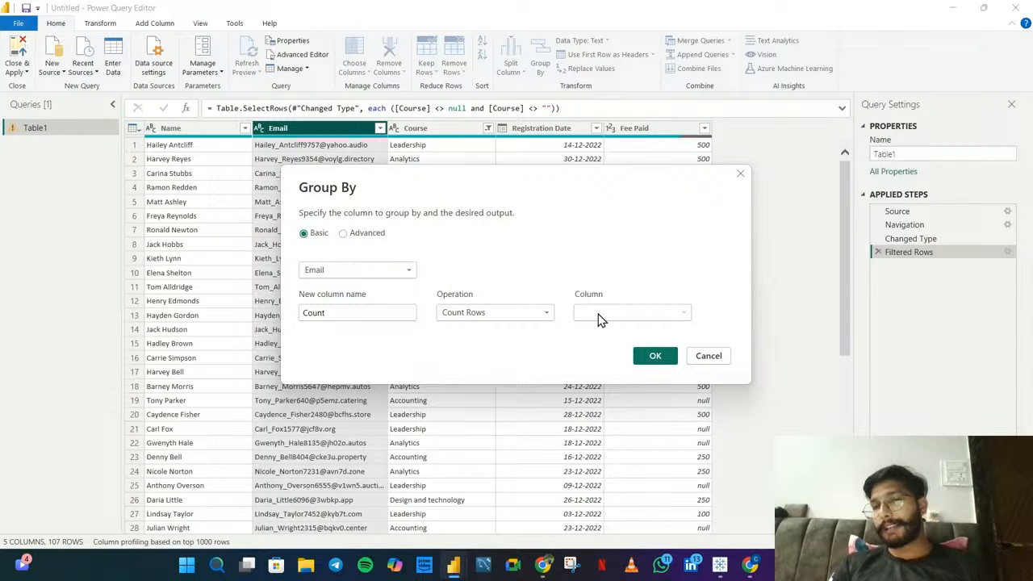
pyautogui.click(708, 356)
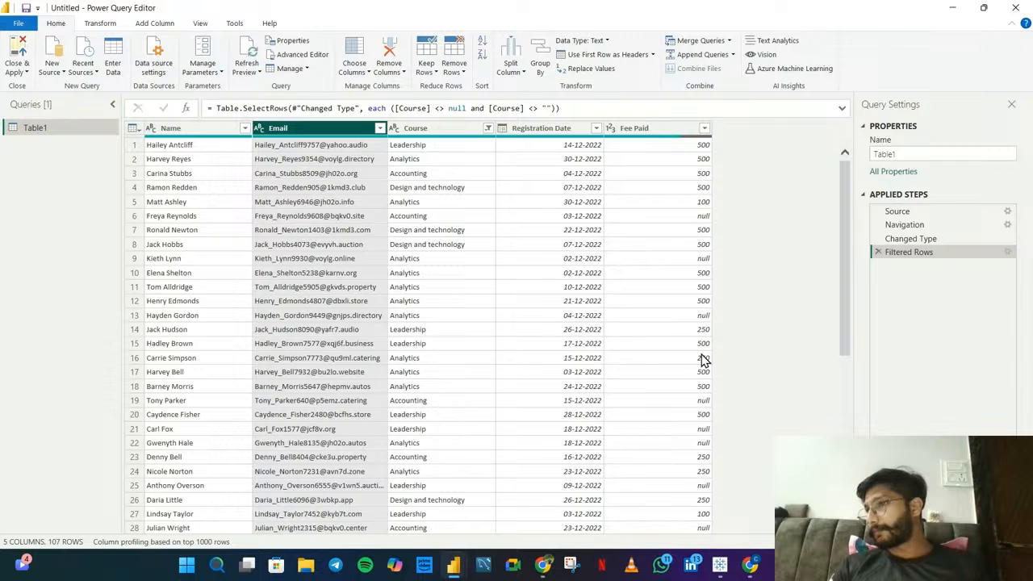
pyautogui.click(379, 128)
pyautogui.click(381, 130)
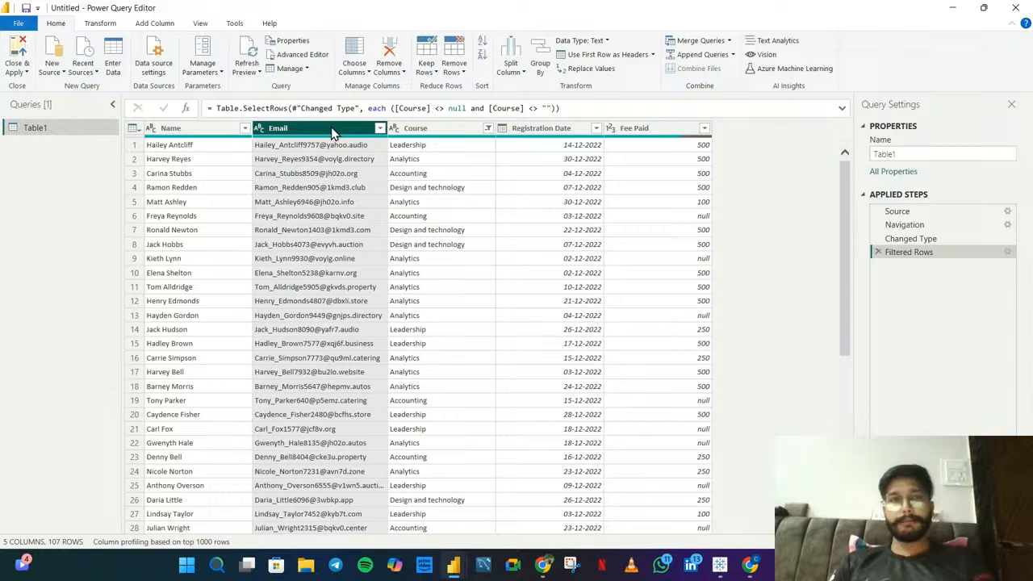
# - Remove rows with duplicate values in the Email column and shrink the cell preview area below the table
pyautogui.rightClick(306, 130)
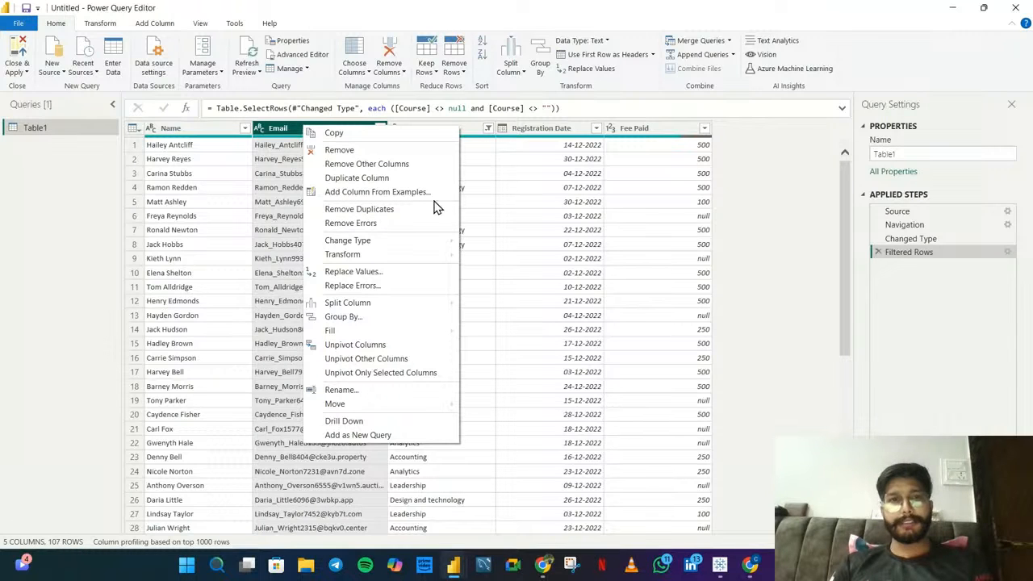
pyautogui.click(389, 214)
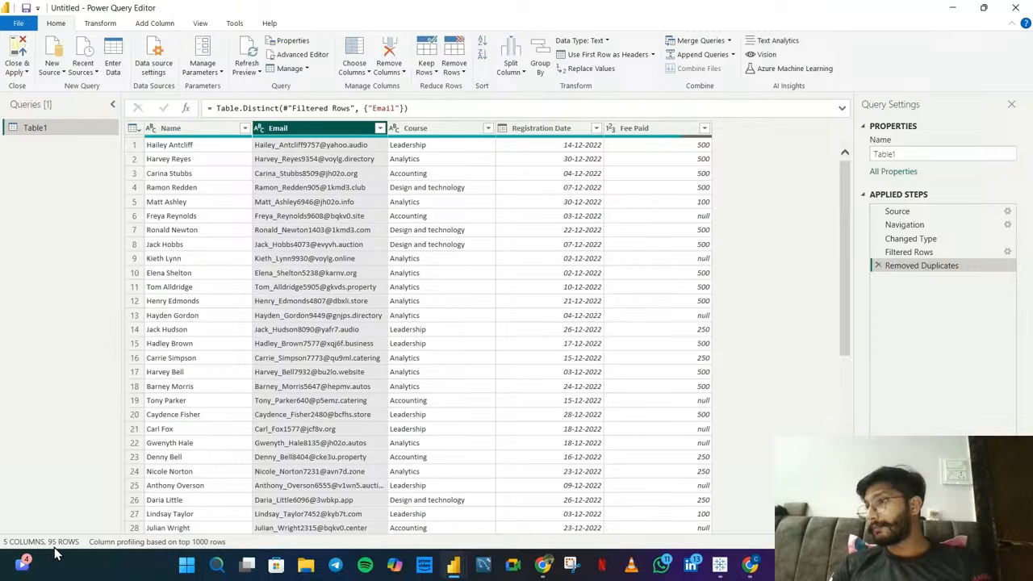
pyautogui.click(189, 372)
pyautogui.click(334, 231)
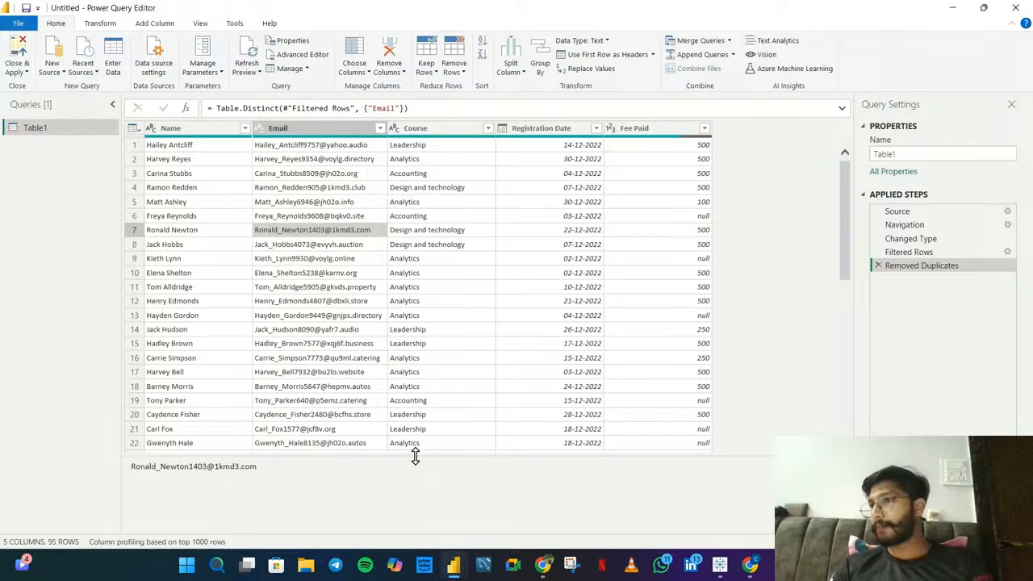
pyautogui.moveTo(415, 456); pyautogui.dragTo(418, 495)
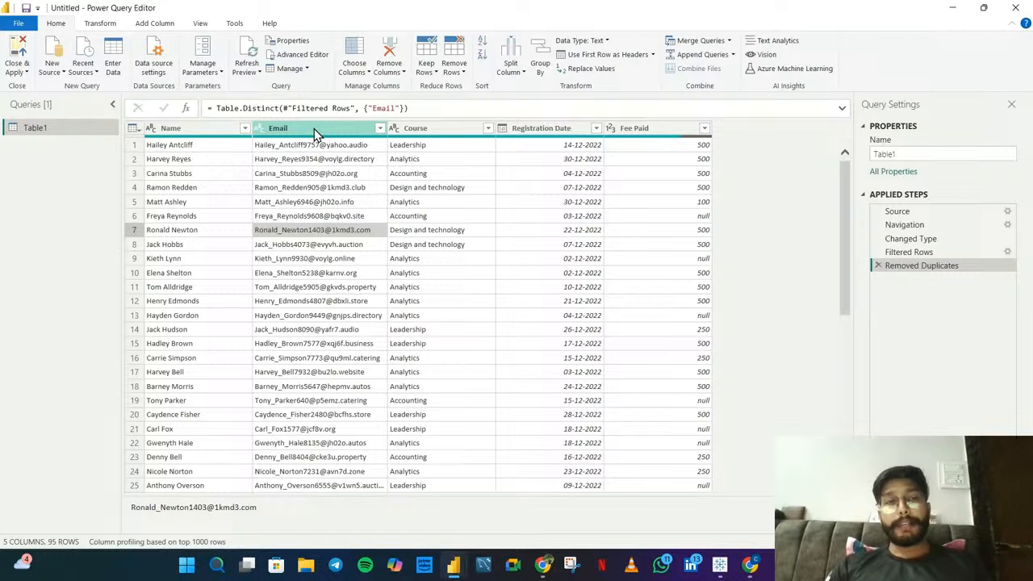
# - Review the first row's name, email, course, registration date and fee cells
pyautogui.click(159, 146)
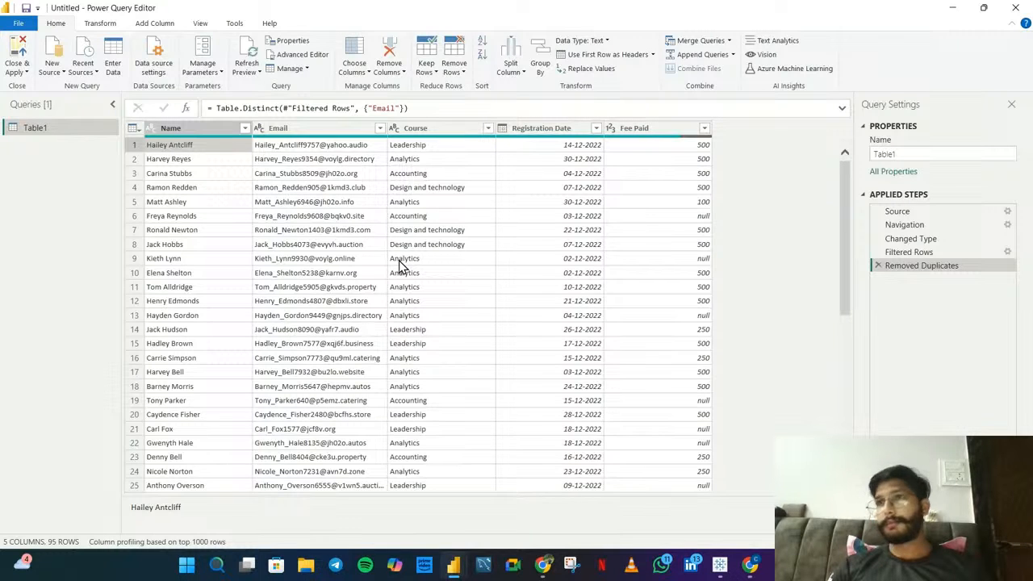
pyautogui.click(301, 148)
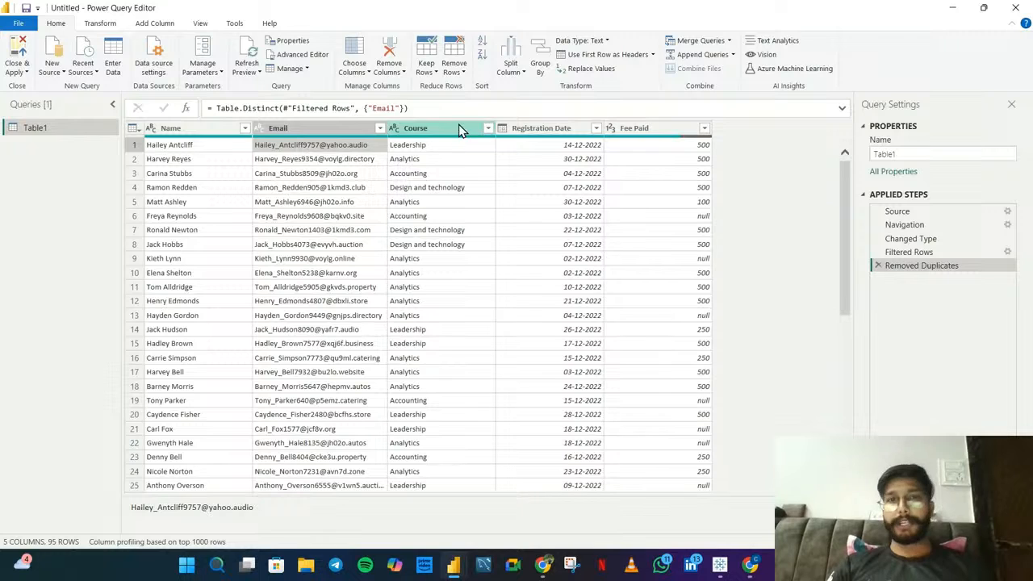
pyautogui.click(466, 146)
pyautogui.click(553, 151)
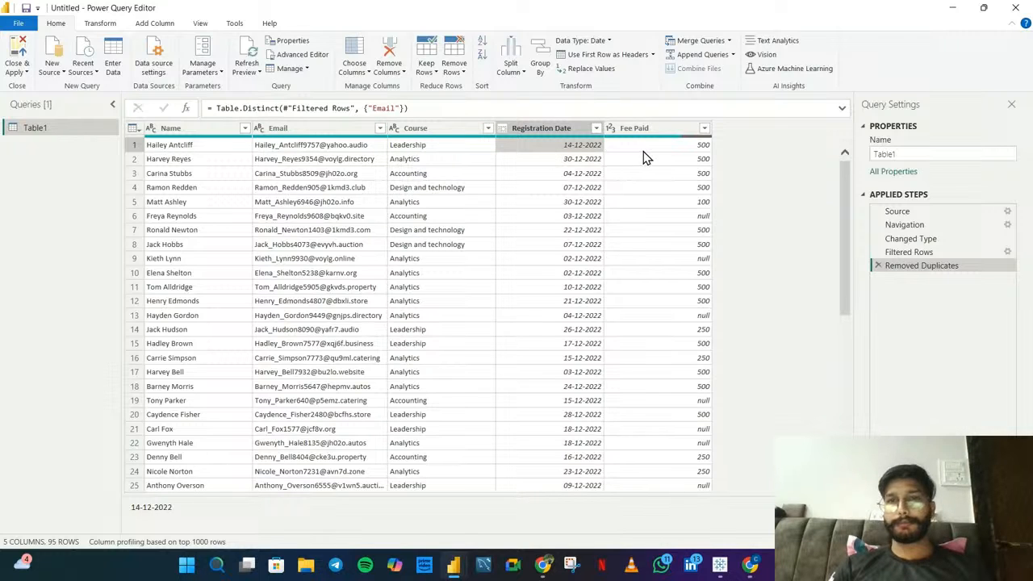
pyautogui.click(645, 151)
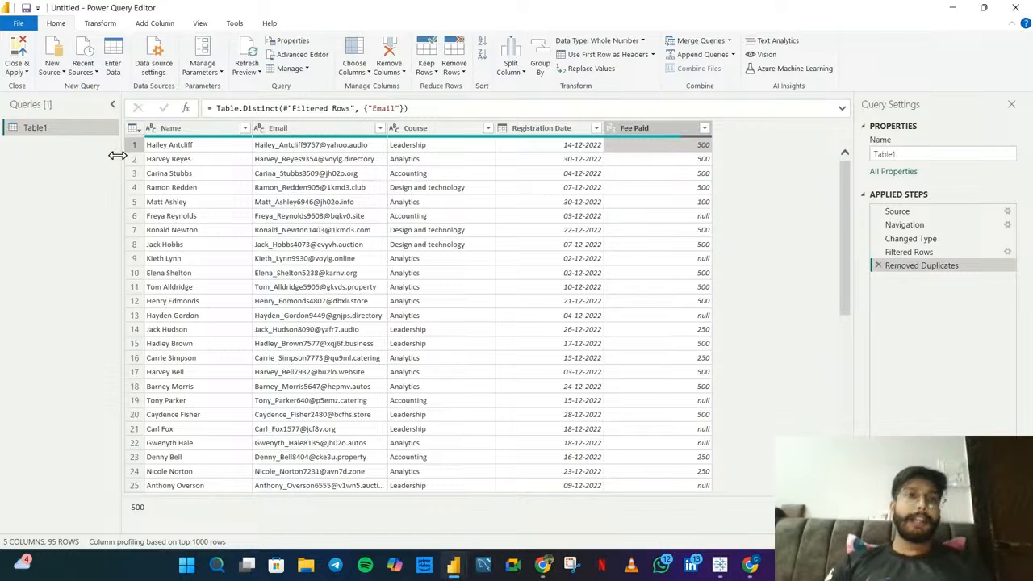
pyautogui.click(155, 24)
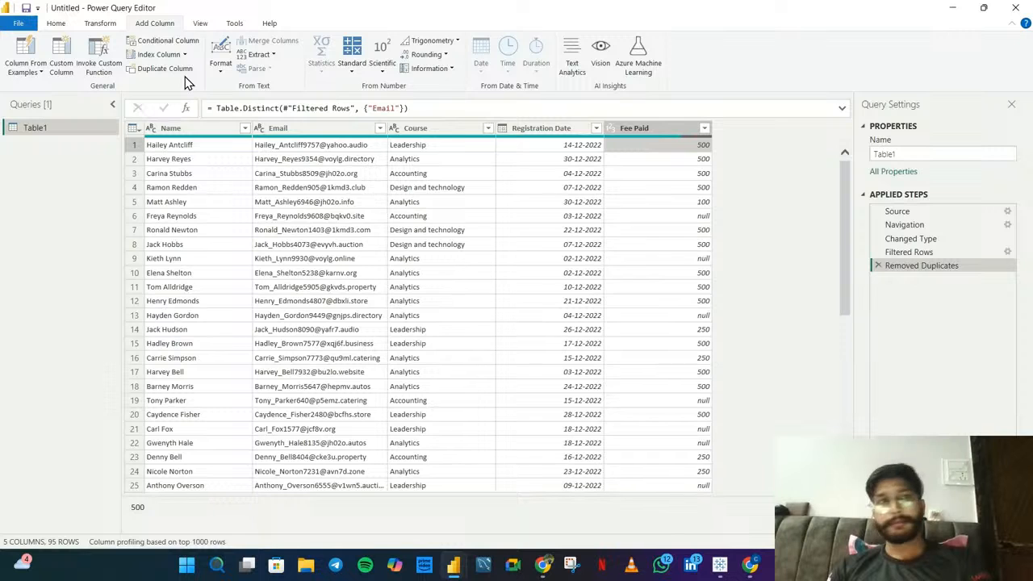
pyautogui.click(59, 69)
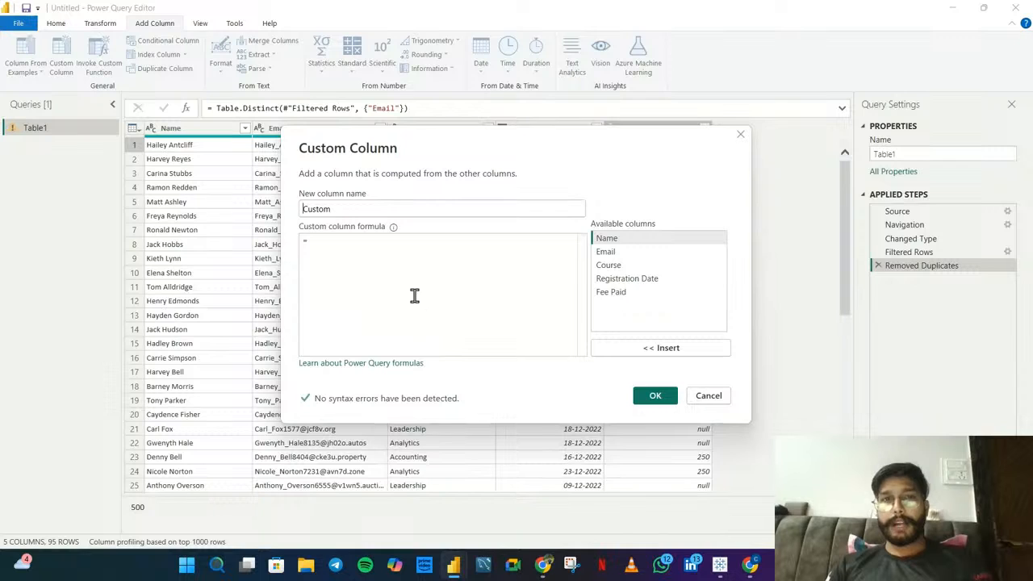
pyautogui.click(418, 258)
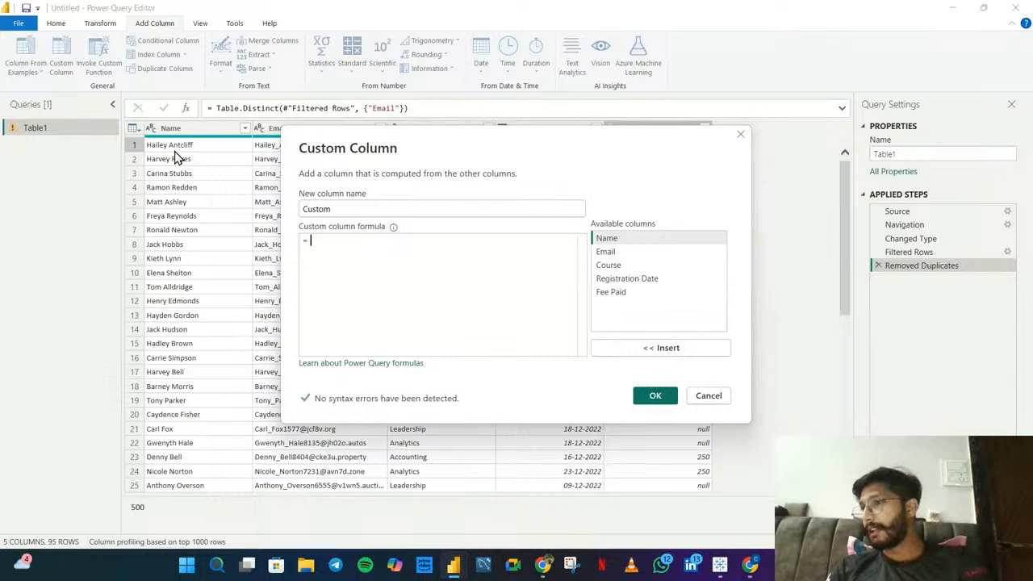
pyautogui.click(708, 396)
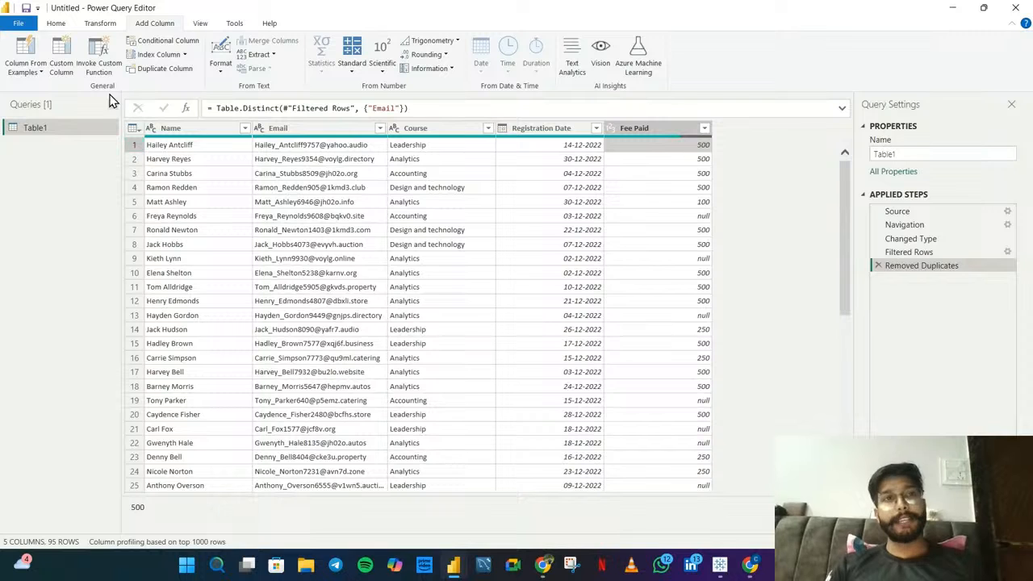
# - Start a column from examples based only on the Name column and name it StudentID
pyautogui.click(188, 130)
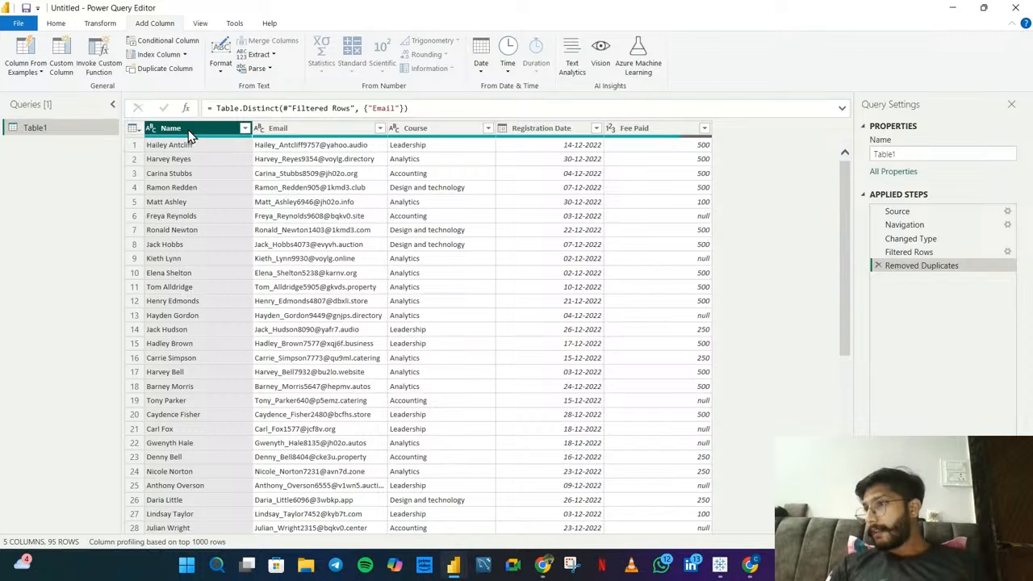
pyautogui.click(40, 71)
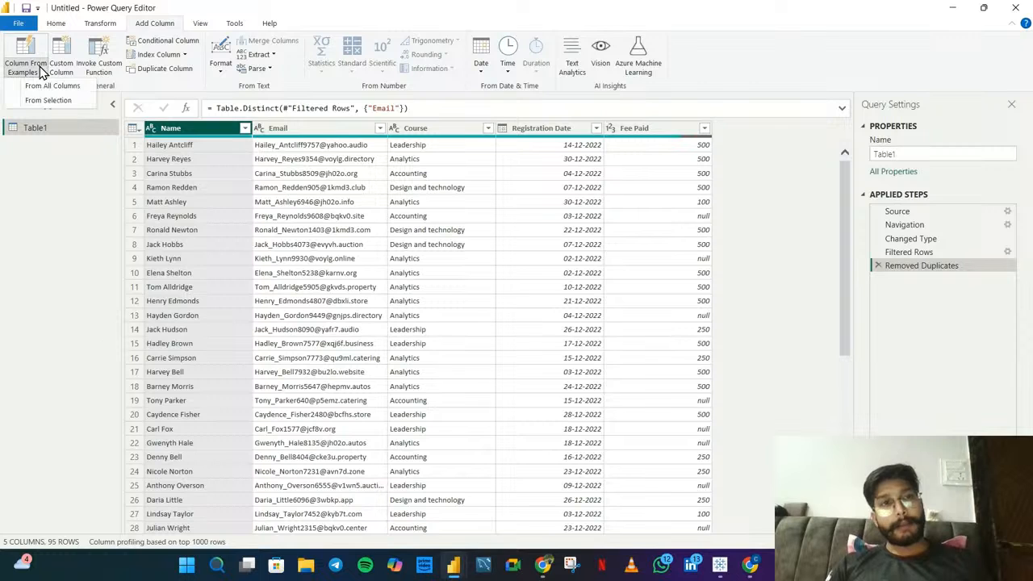
pyautogui.click(70, 99)
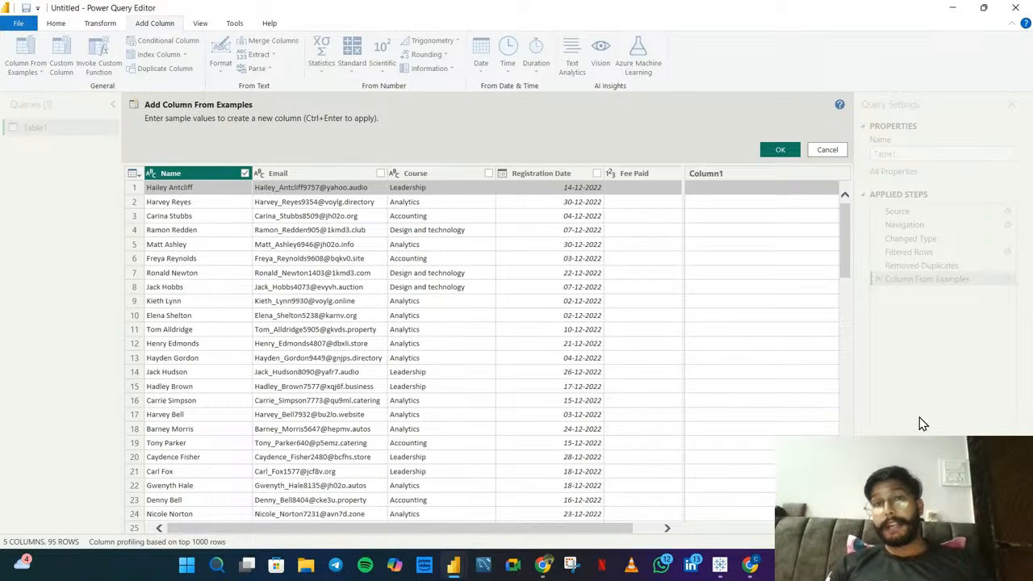
pyautogui.click(743, 172)
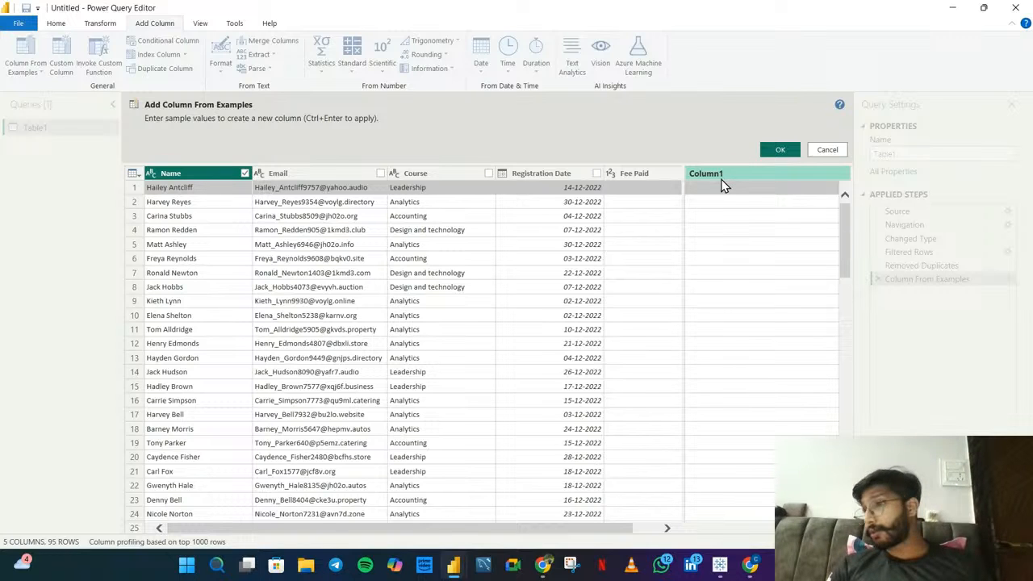
pyautogui.click(720, 180)
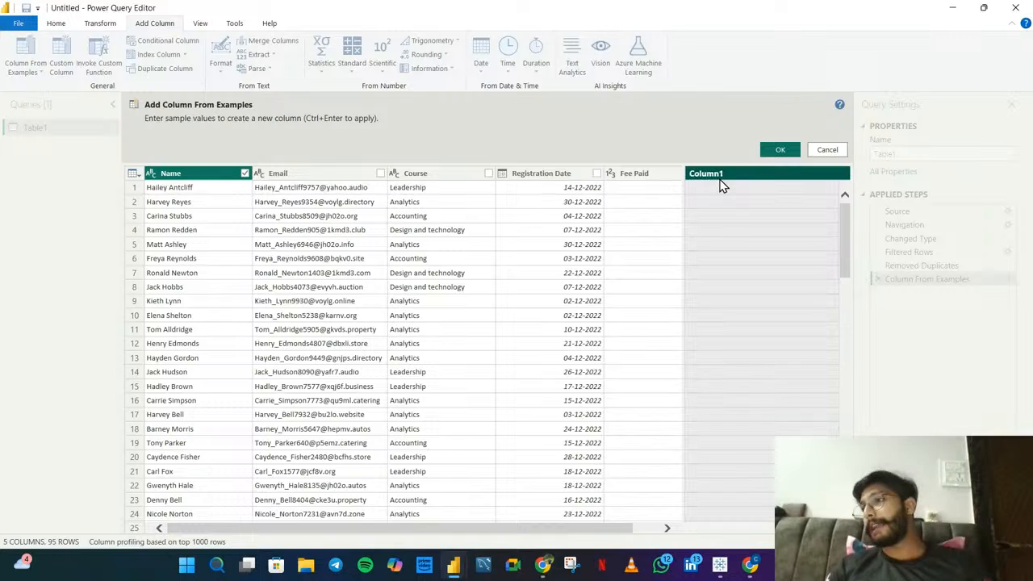
pyautogui.doubleClick(741, 174)
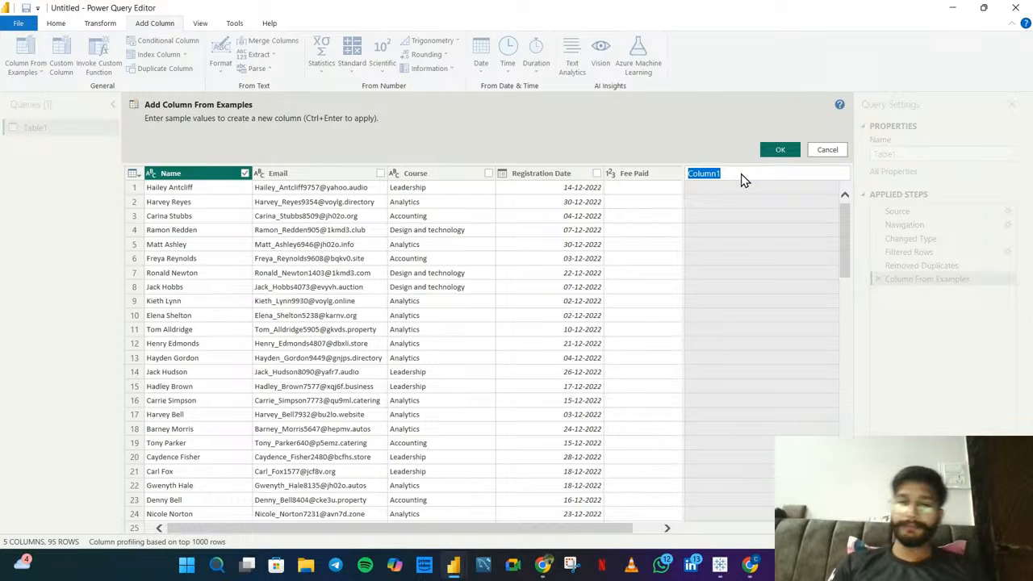
pyautogui.press('BackSpace')
pyautogui.write('Student')
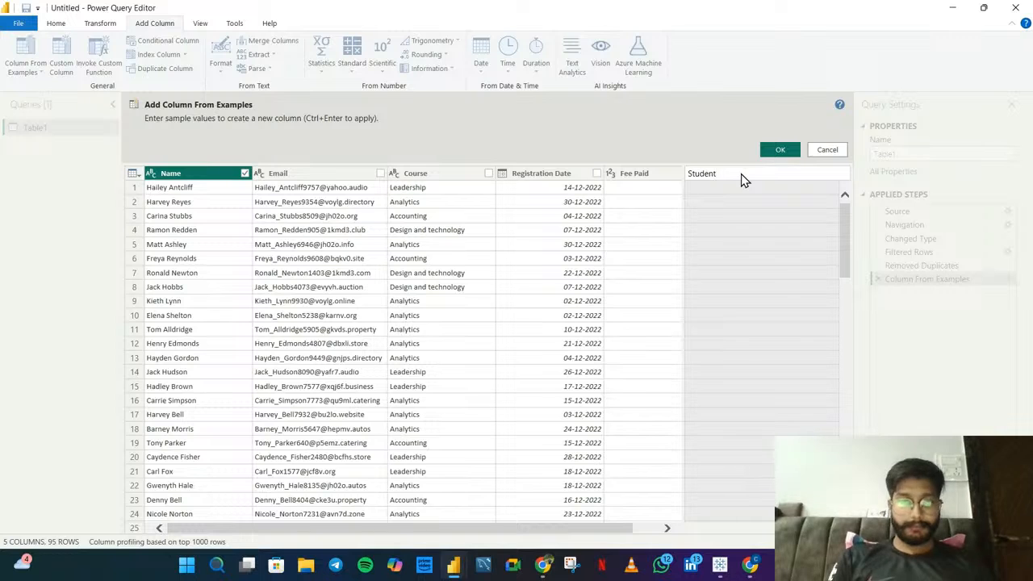
pyautogui.write('ID')
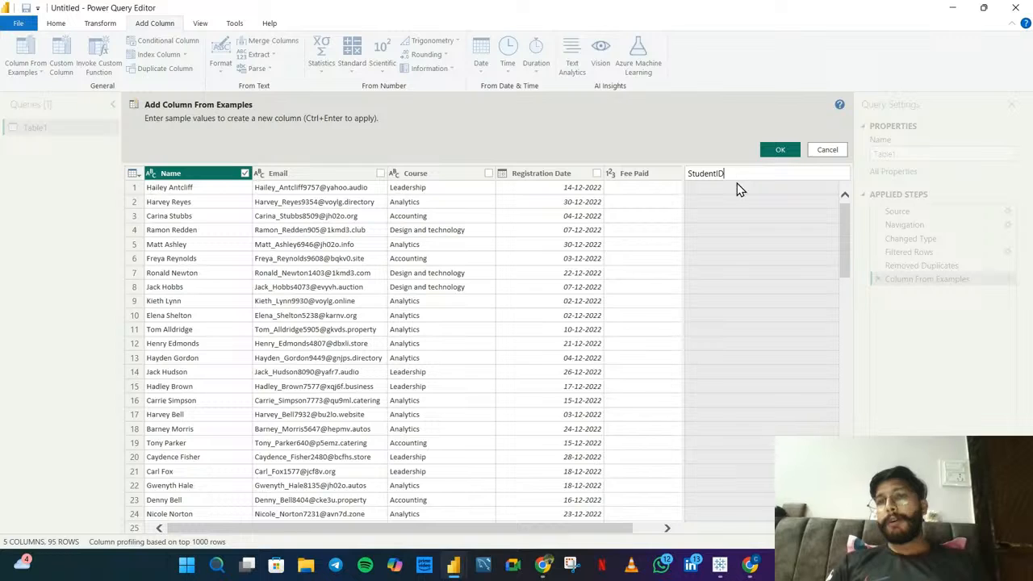
# - Enter each student's first name plus surname initial as the StudentID example values for rows 1 and 2
pyautogui.click(734, 196)
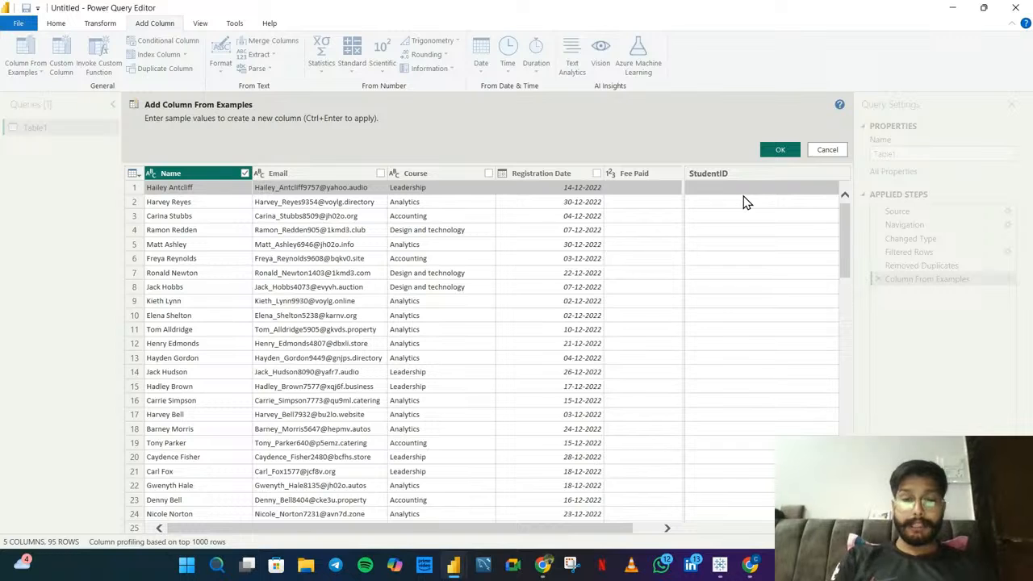
pyautogui.write('Hailey')
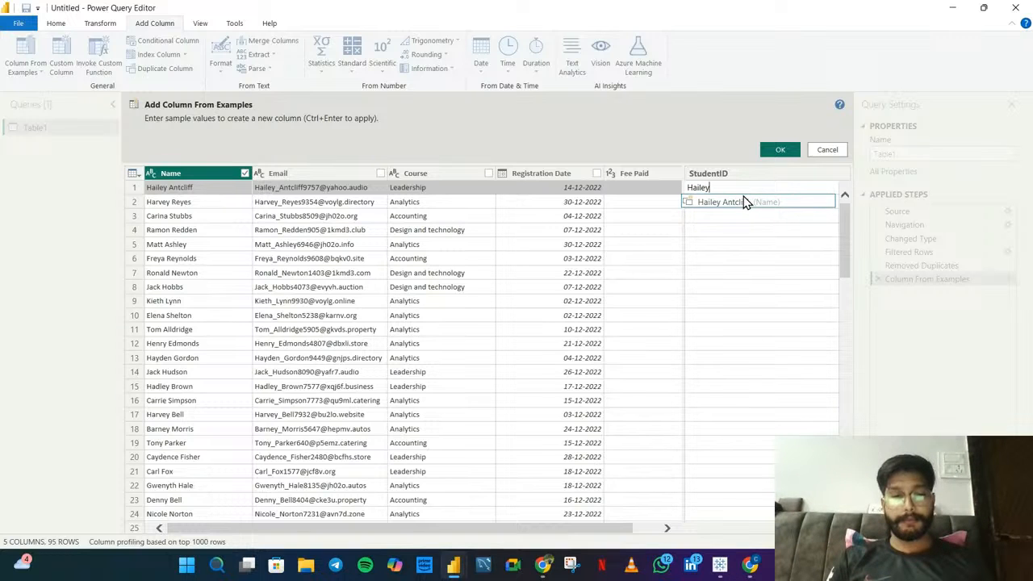
pyautogui.write(' A')
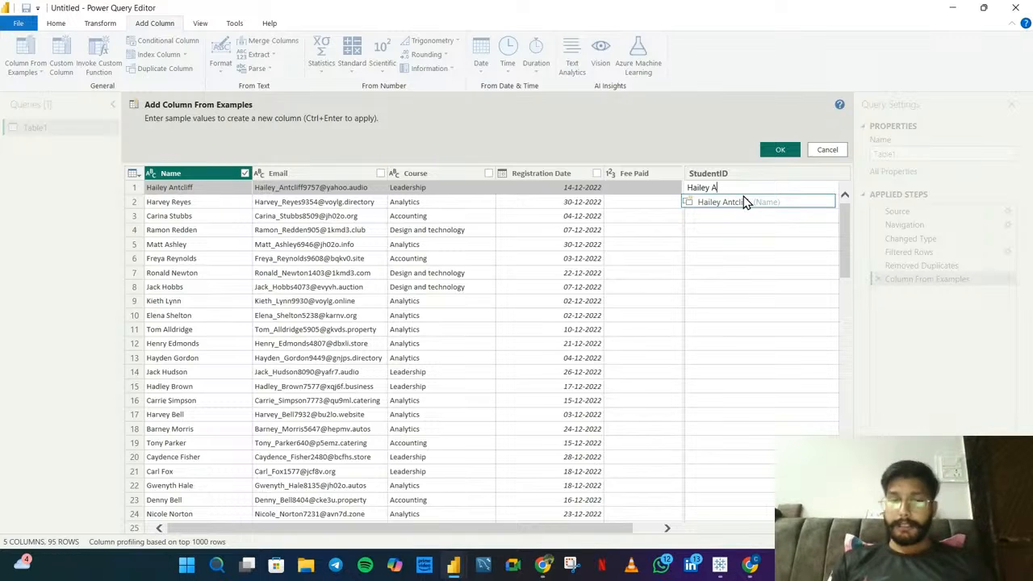
pyautogui.press('Return')
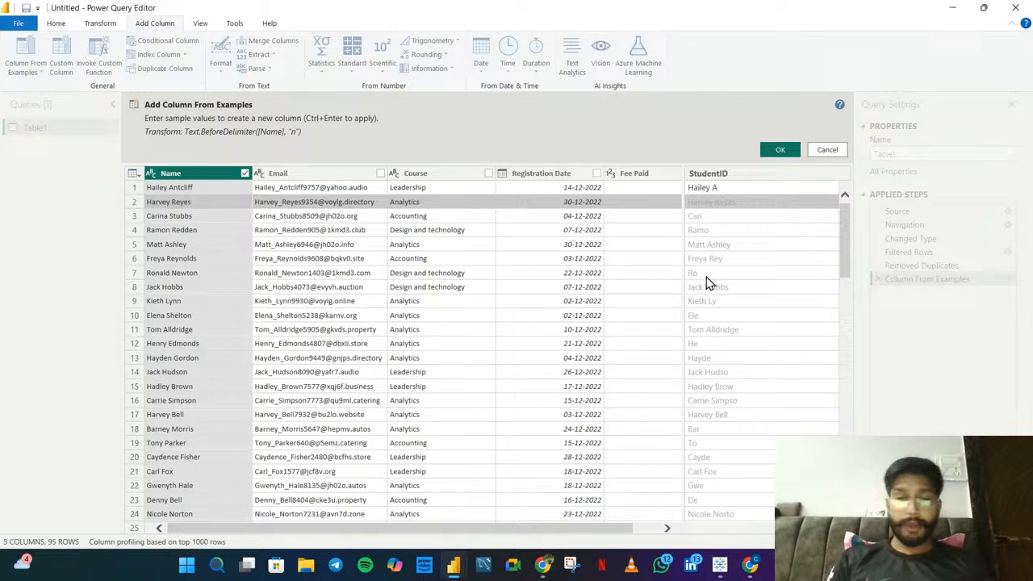
pyautogui.write('Harvey ')
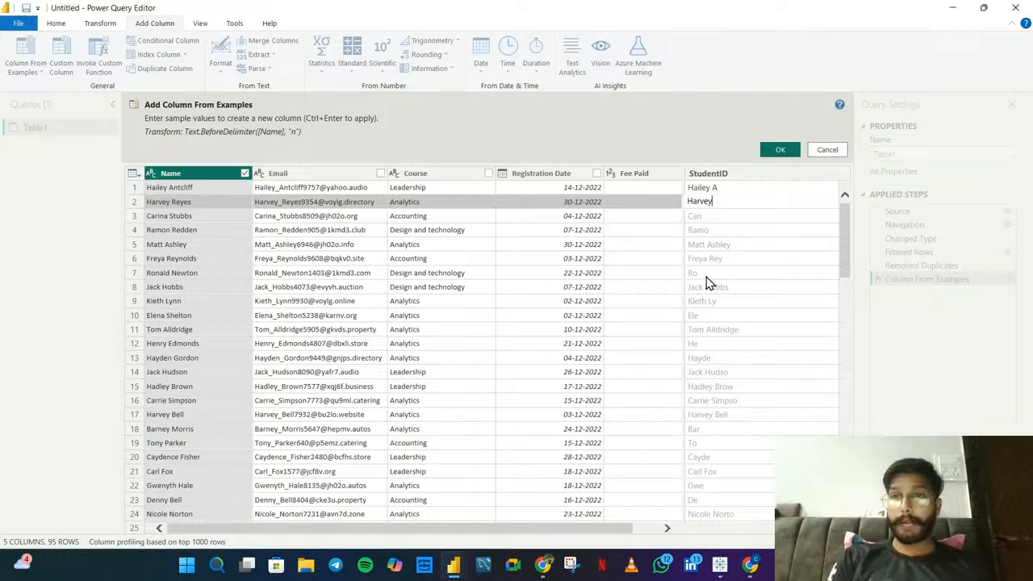
pyautogui.write('R')
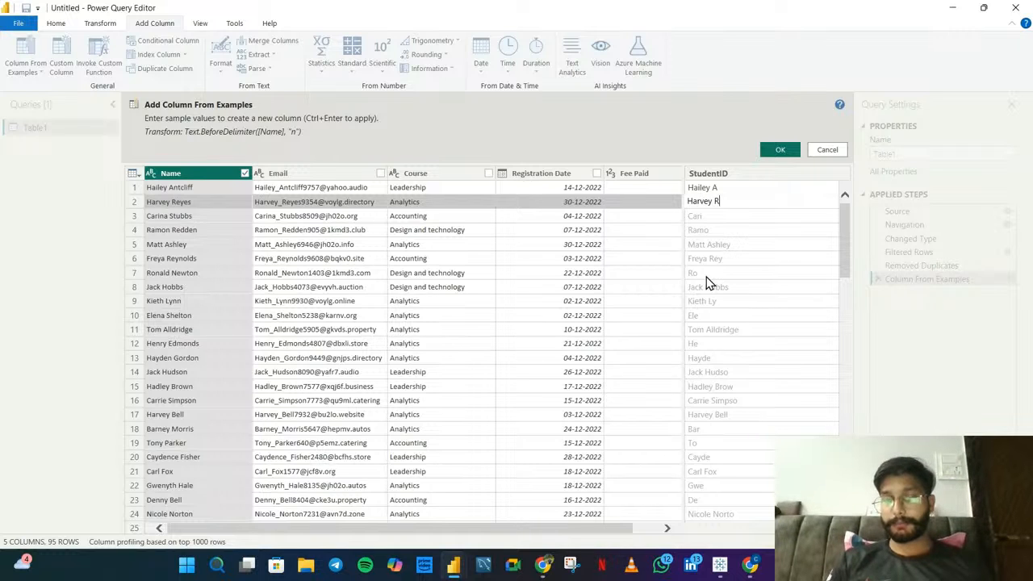
pyautogui.press('Return')
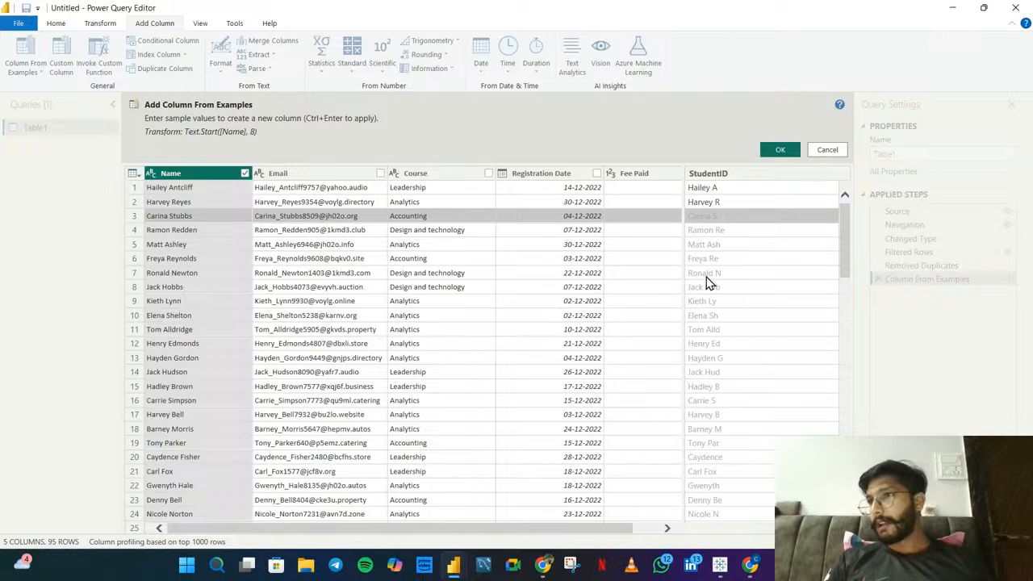
# - Correct row 4's StudentID example to first name plus surname initial, check the suggested values, and create the column
pyautogui.click(710, 235)
pyautogui.write('R')
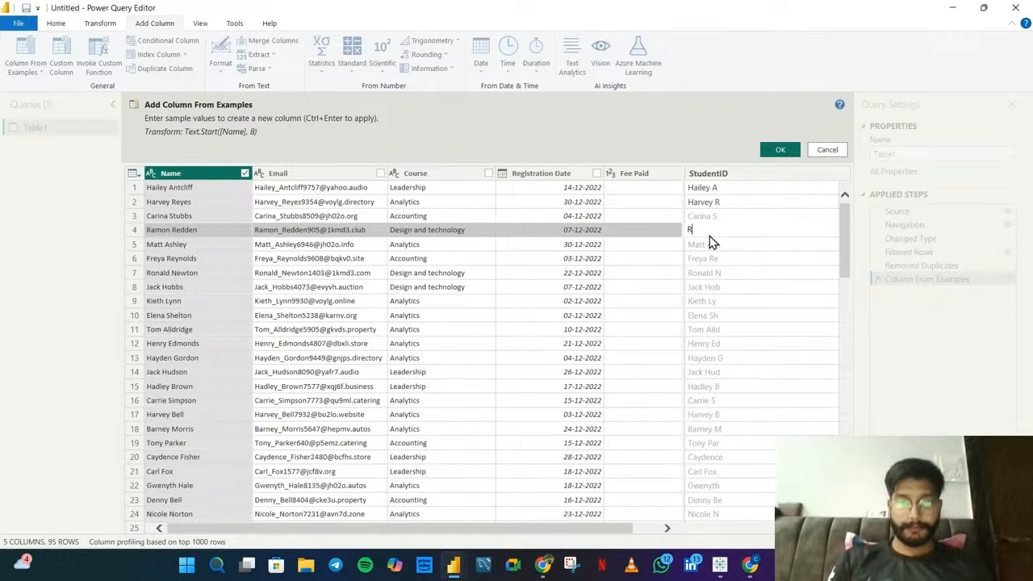
pyautogui.write('amon R')
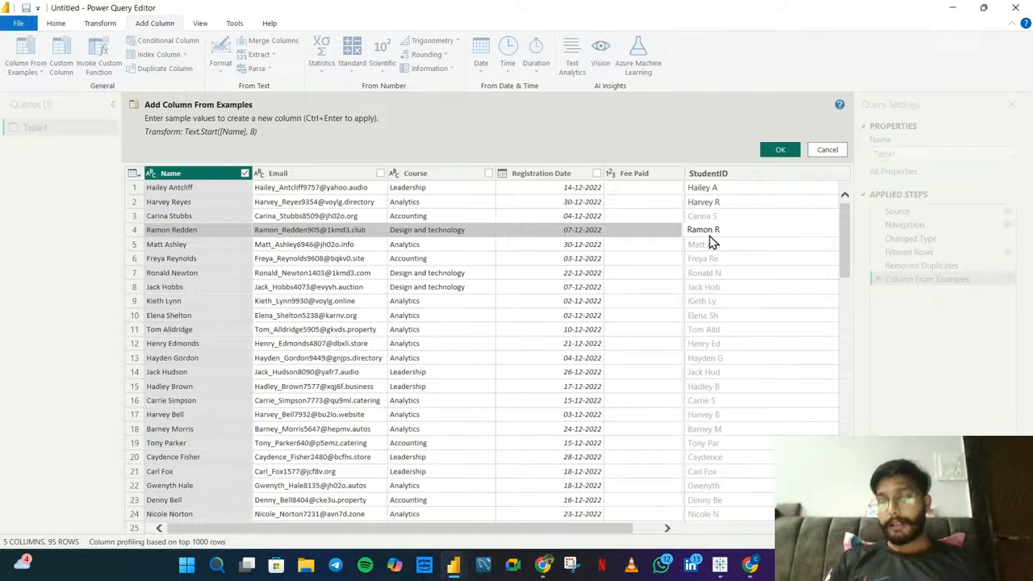
pyautogui.press('Return')
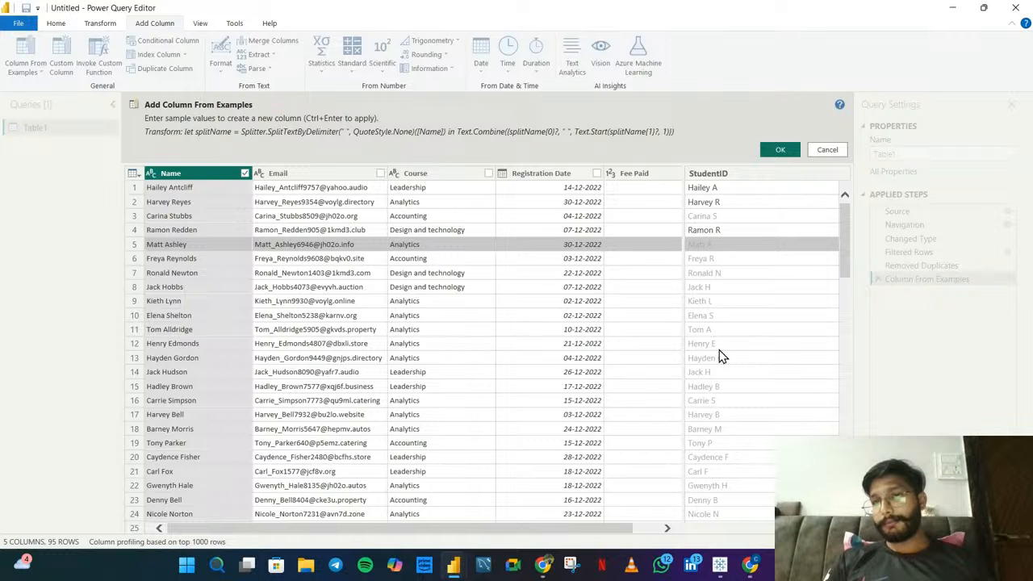
pyautogui.scroll(-9, 719, 359)
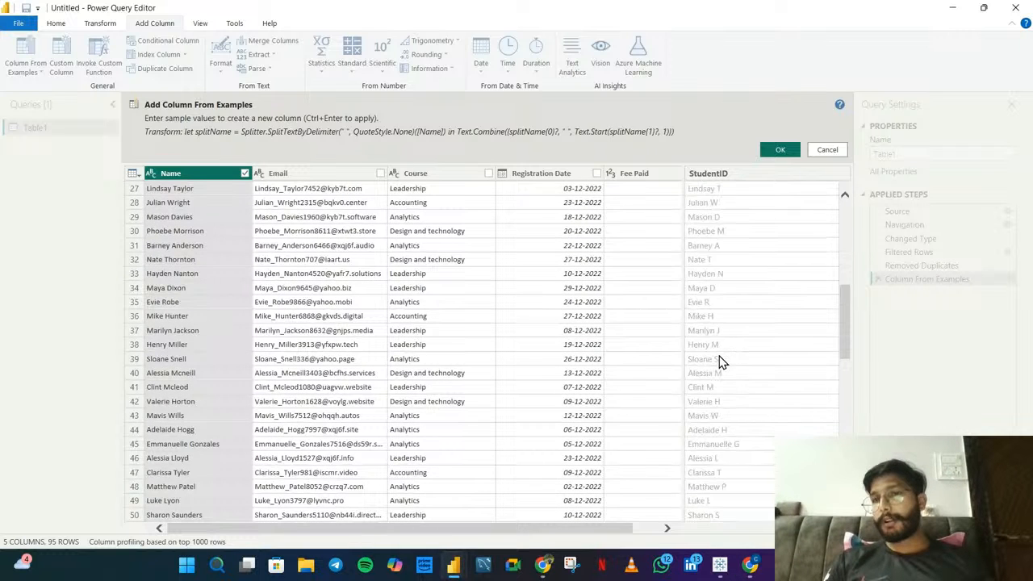
pyautogui.scroll(9, 723, 363)
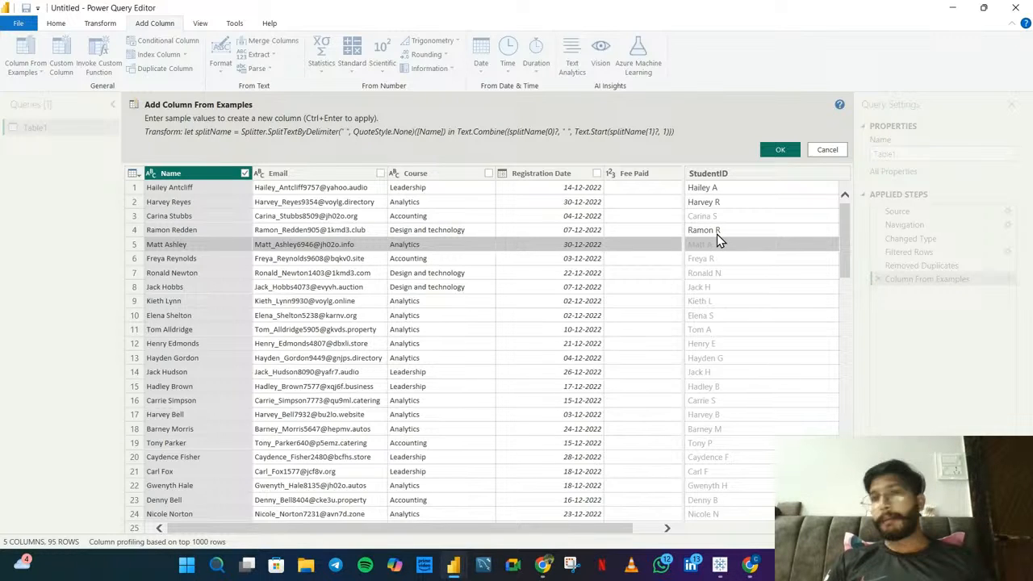
pyautogui.click(779, 150)
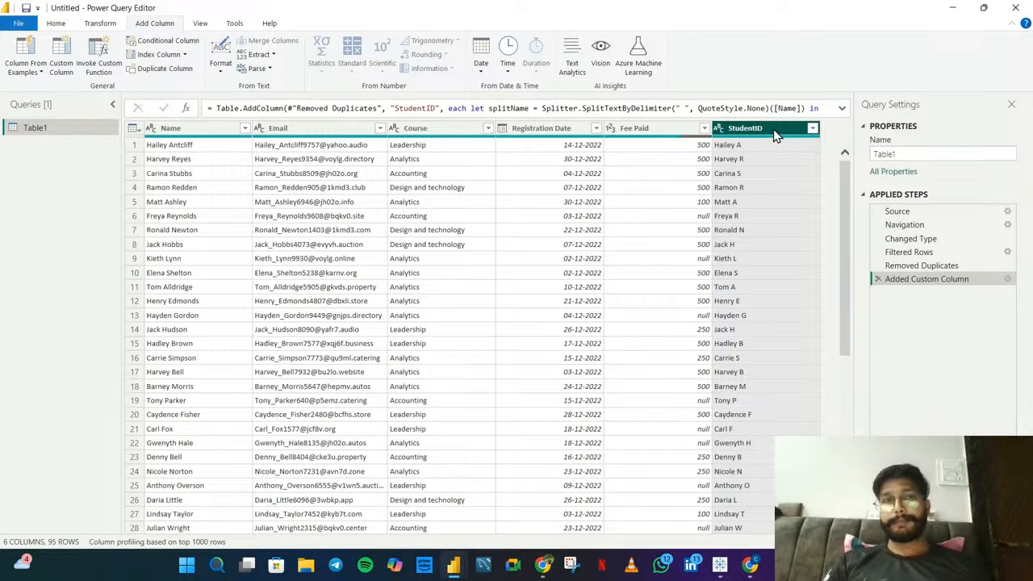
# - Move the StudentID column between the Name and Email columns and look over the reordered table
pyautogui.moveTo(776, 133); pyautogui.dragTo(279, 177)
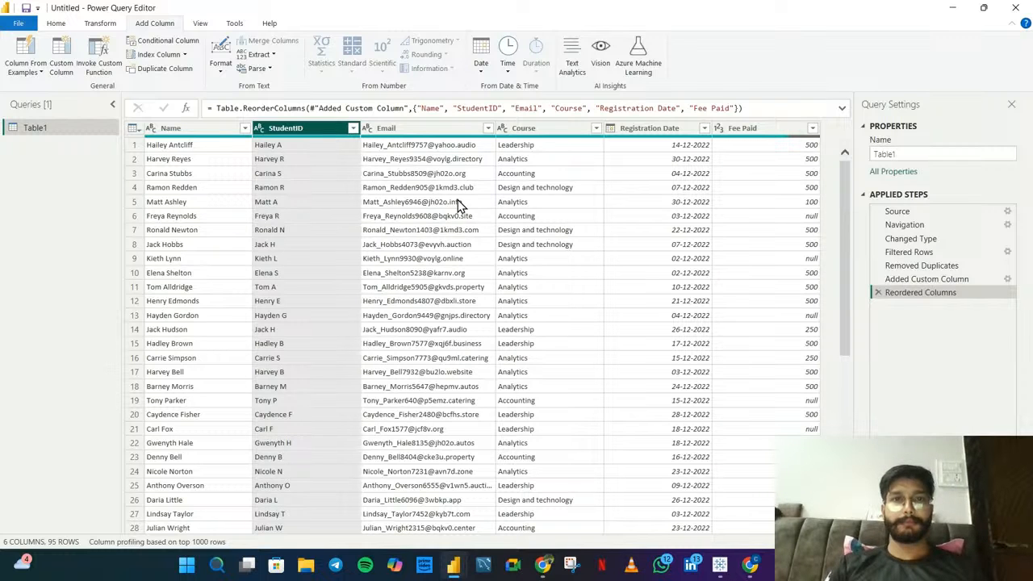
pyautogui.scroll(-3, 456, 202)
pyautogui.scroll(3, 456, 202)
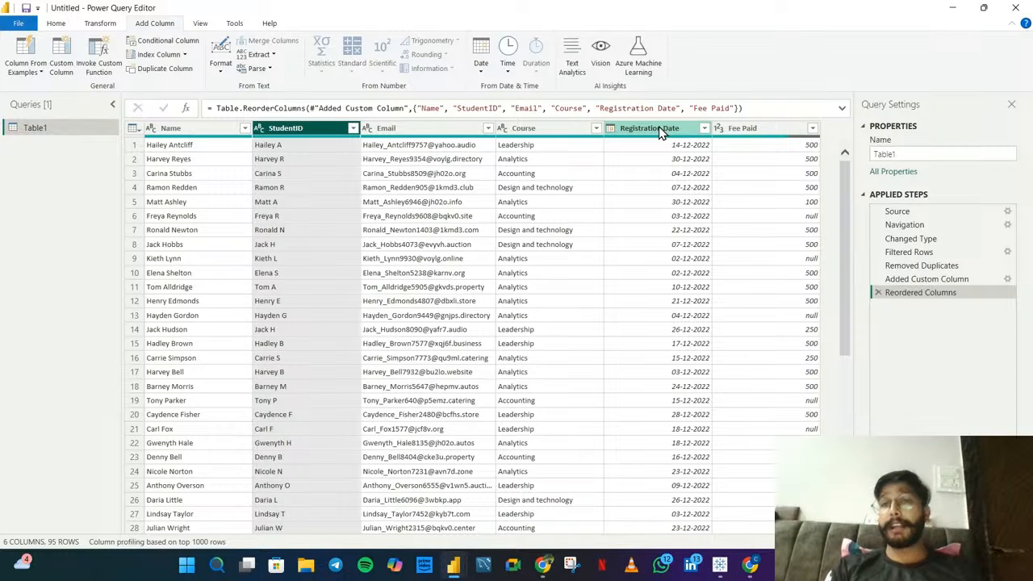
pyautogui.click(671, 149)
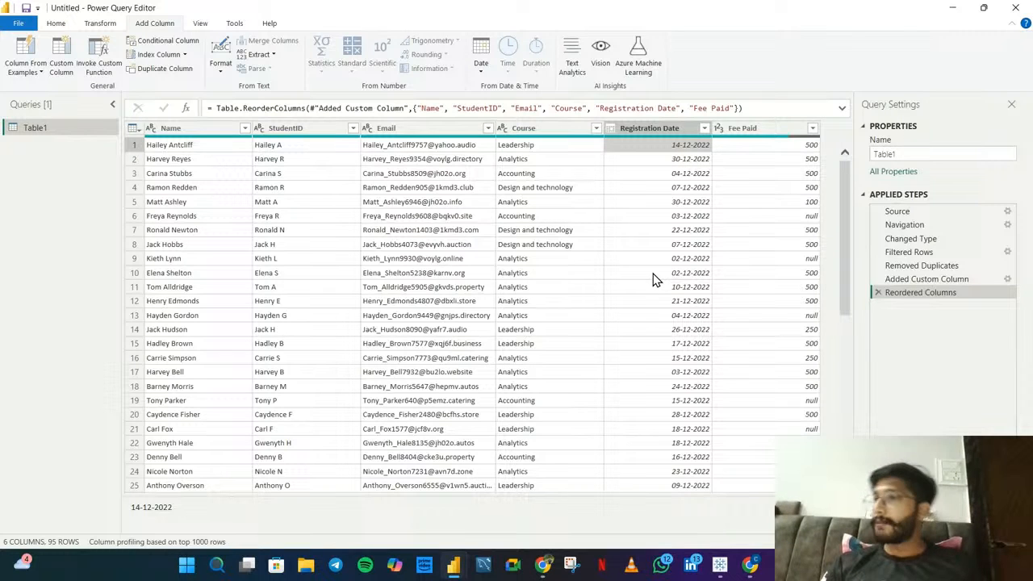
pyautogui.click(766, 280)
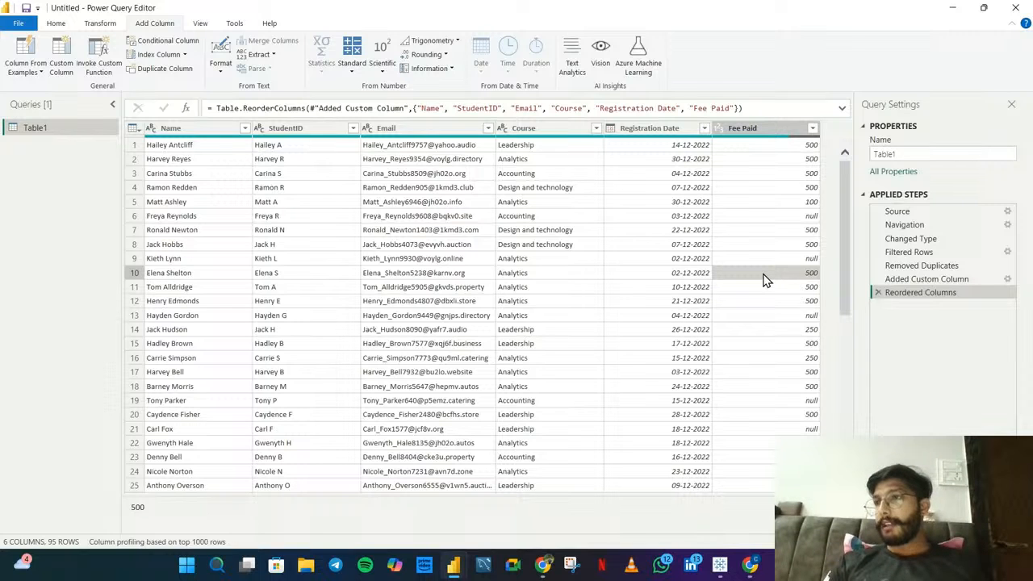
pyautogui.click(689, 149)
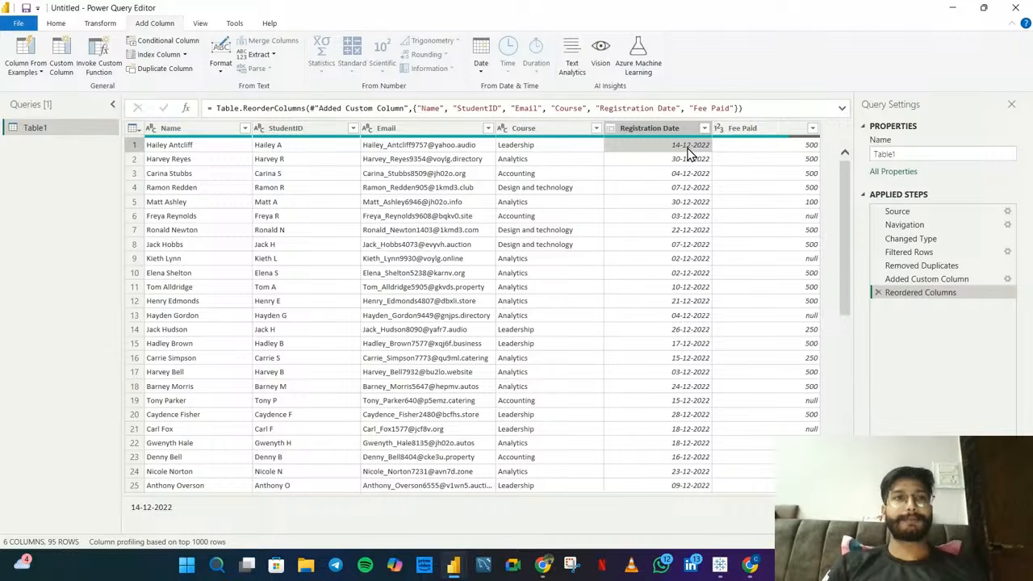
# - Start a new conditional column and name it Term Start Date
pyautogui.click(139, 45)
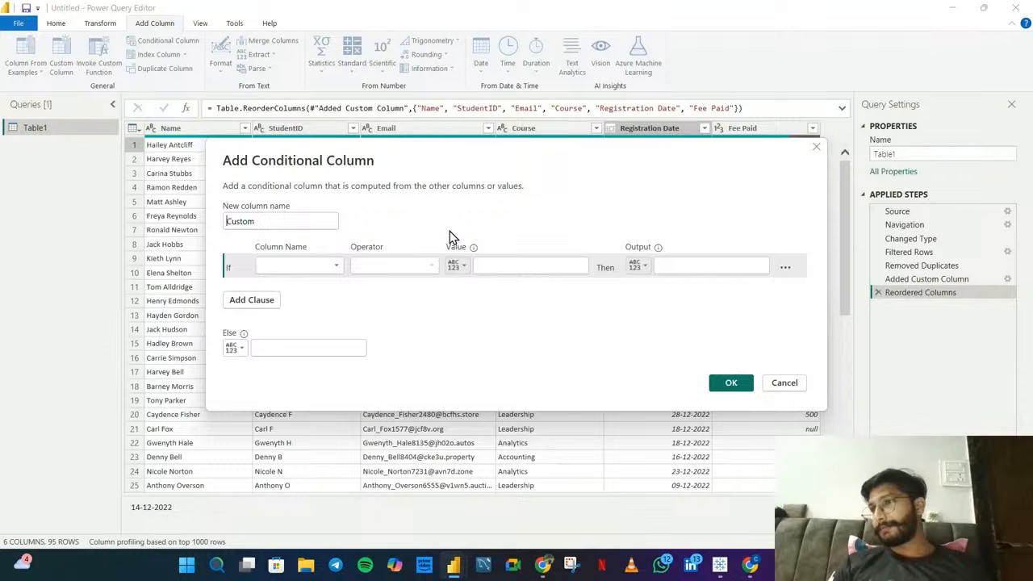
pyautogui.doubleClick(315, 225)
pyautogui.press('BackSpace')
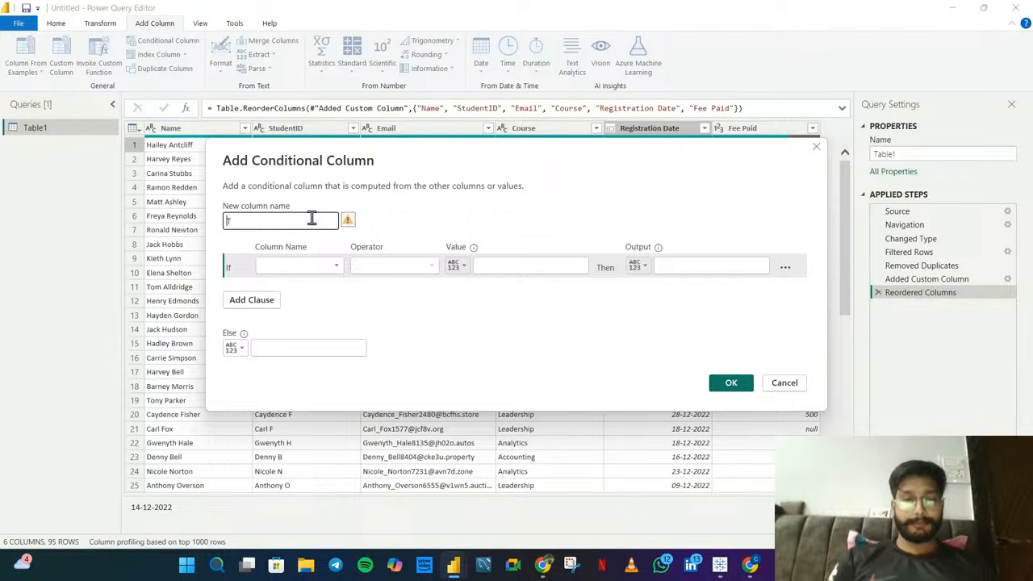
pyautogui.write('Term Start')
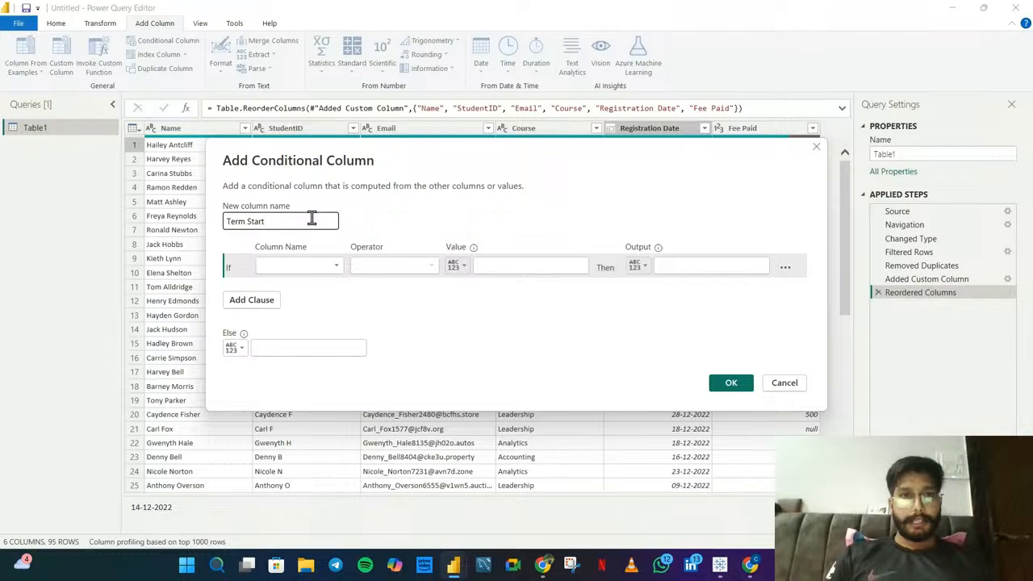
pyautogui.write(' Date')
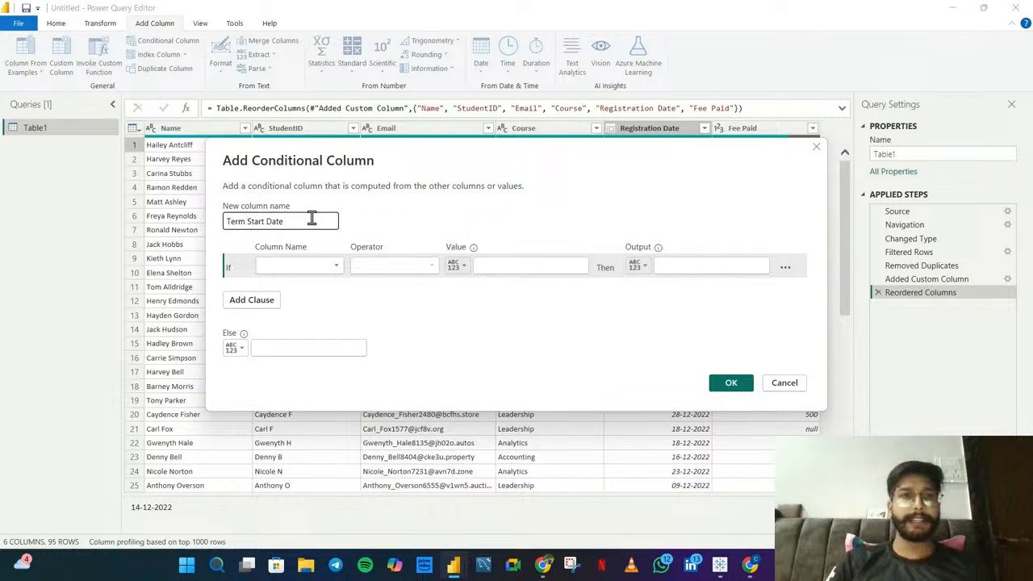
# - Define the If condition as Registration Date is before or equal to 14-12-2022, with 04-02-2023 as the output
pyautogui.click(329, 272)
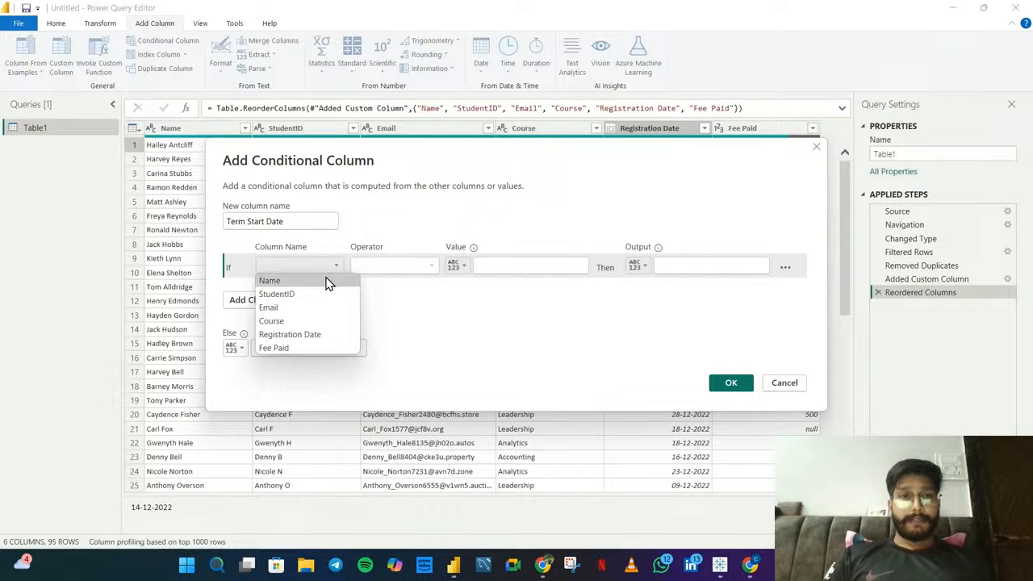
pyautogui.click(284, 337)
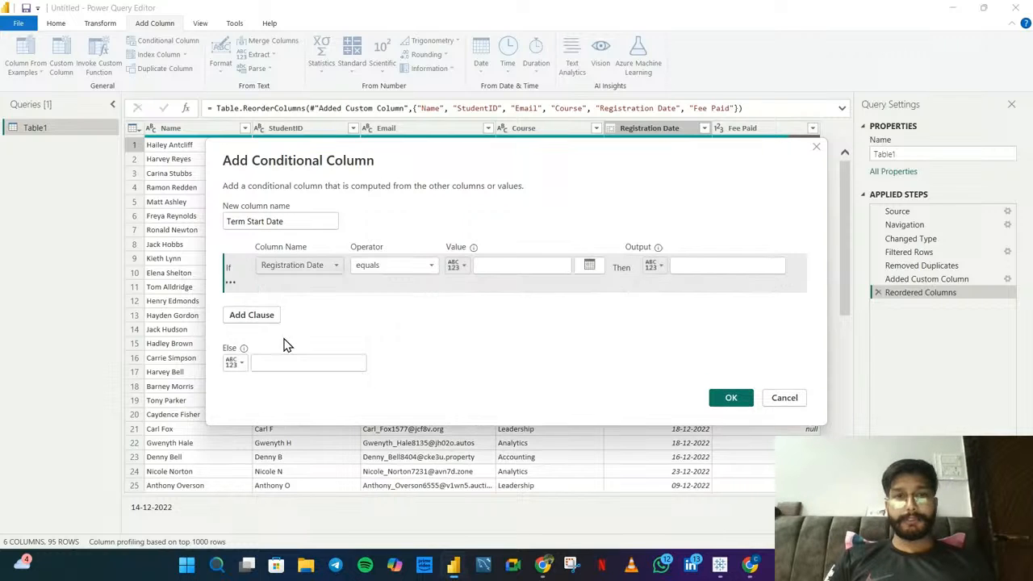
pyautogui.click(404, 267)
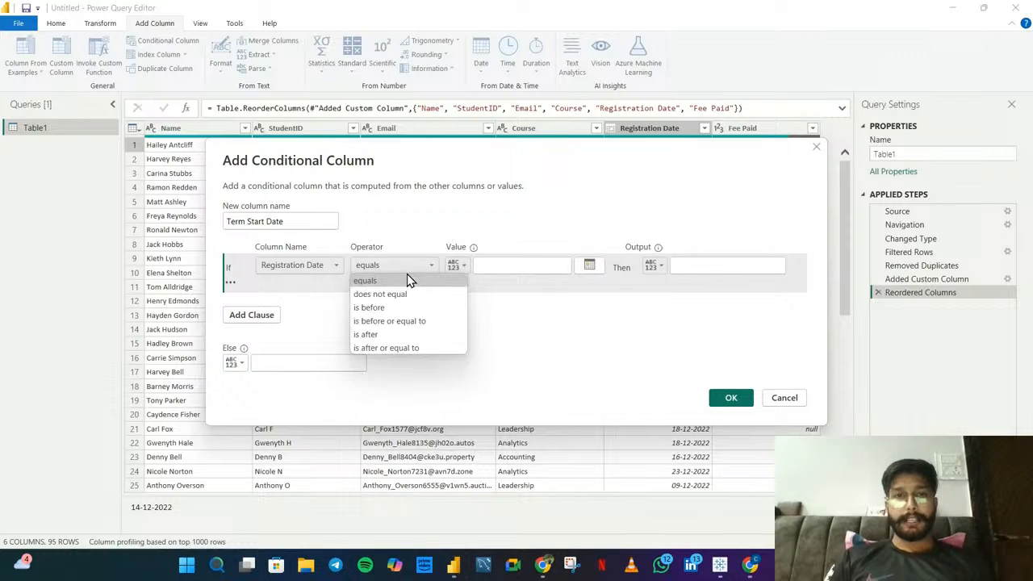
pyautogui.click(392, 321)
pyautogui.click(517, 267)
pyautogui.write('1')
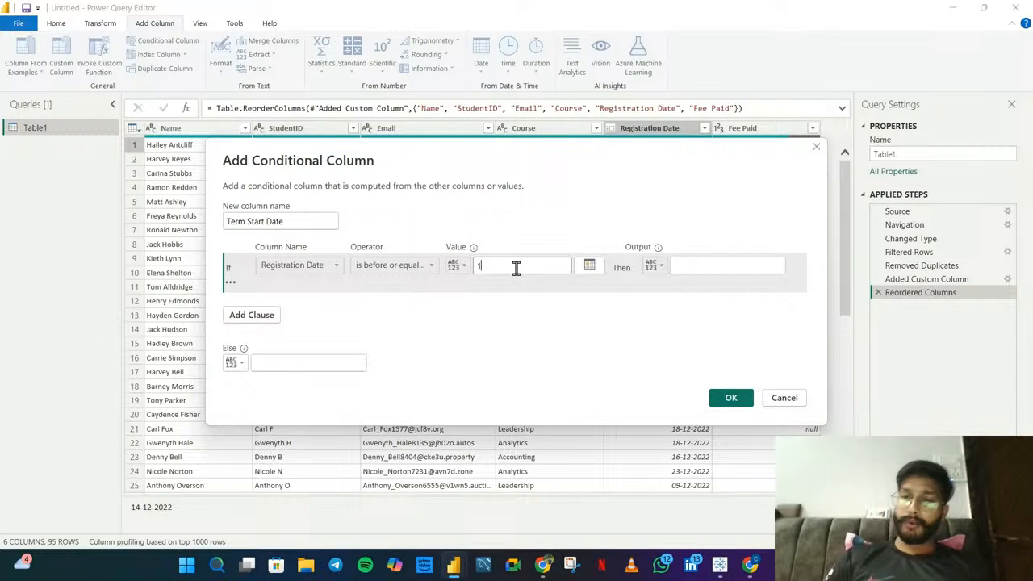
pyautogui.write('4-12-2022')
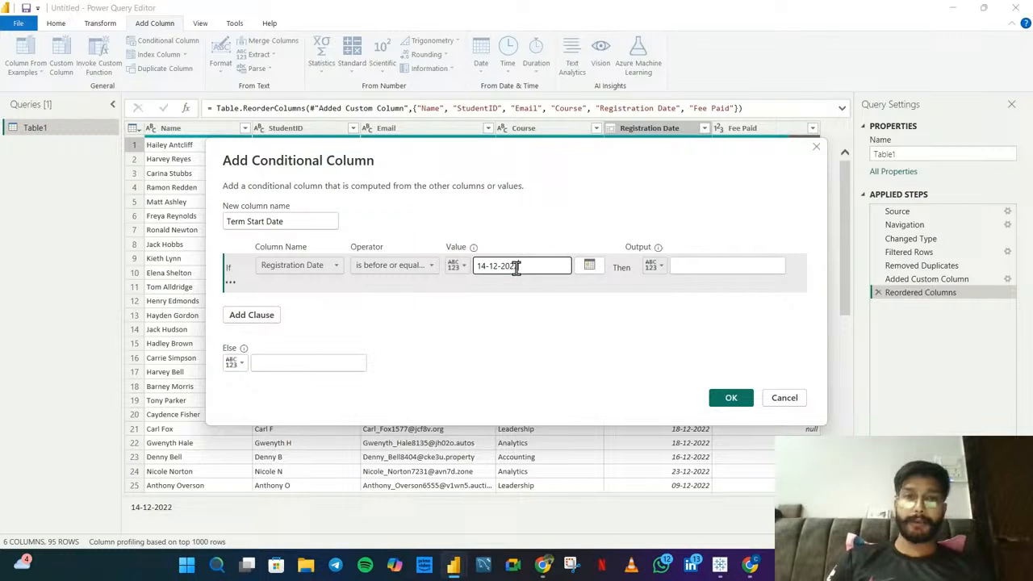
pyautogui.click(726, 269)
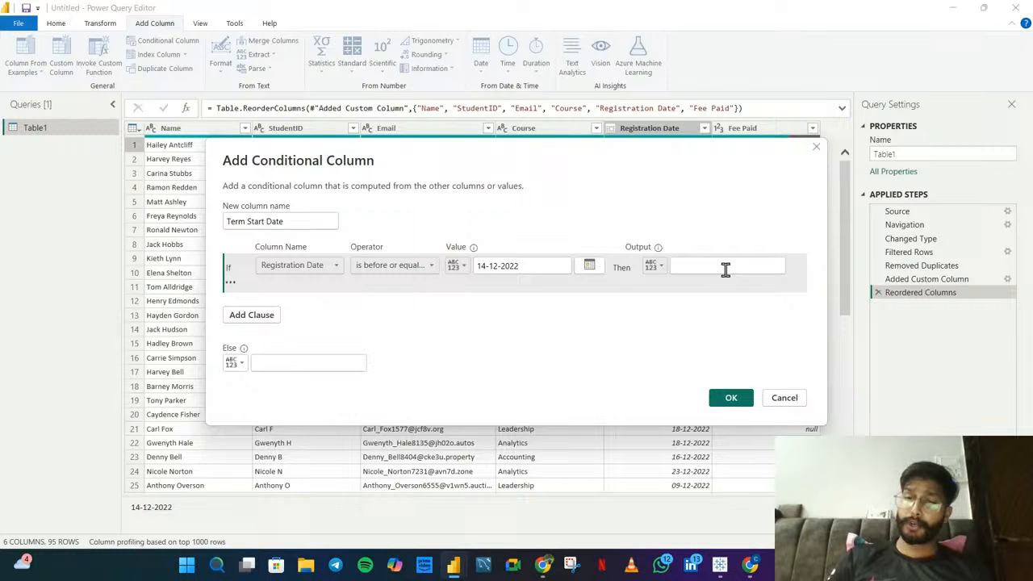
pyautogui.write('04-02-2')
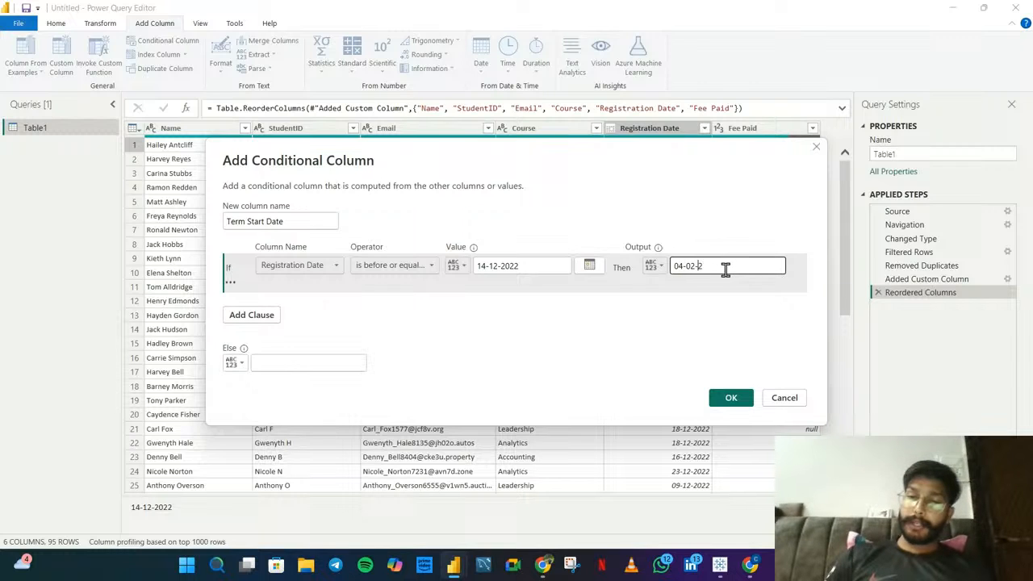
pyautogui.write('023')
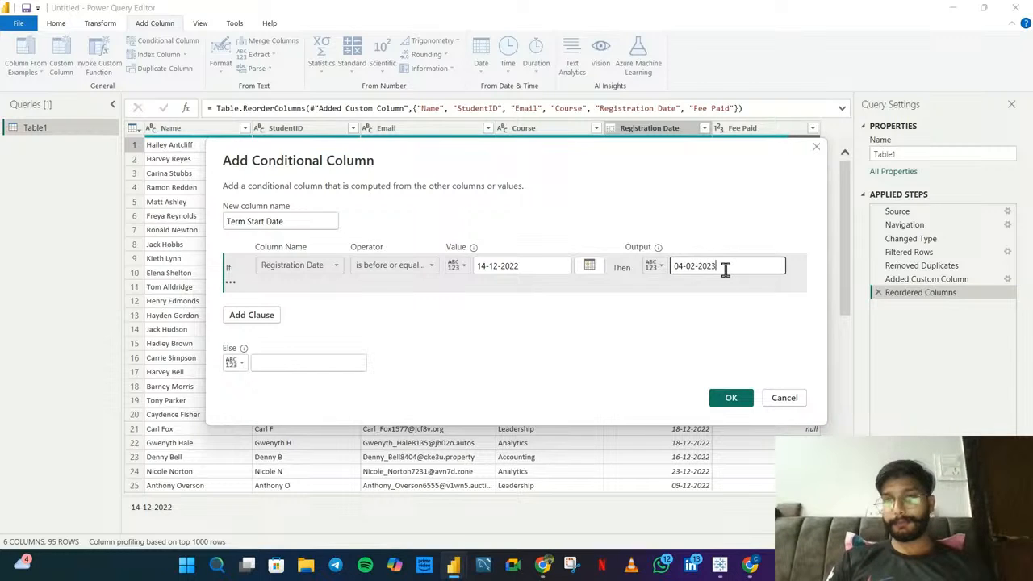
# - Set the Else value to 04-04-2023 and create the conditional column
pyautogui.click(357, 364)
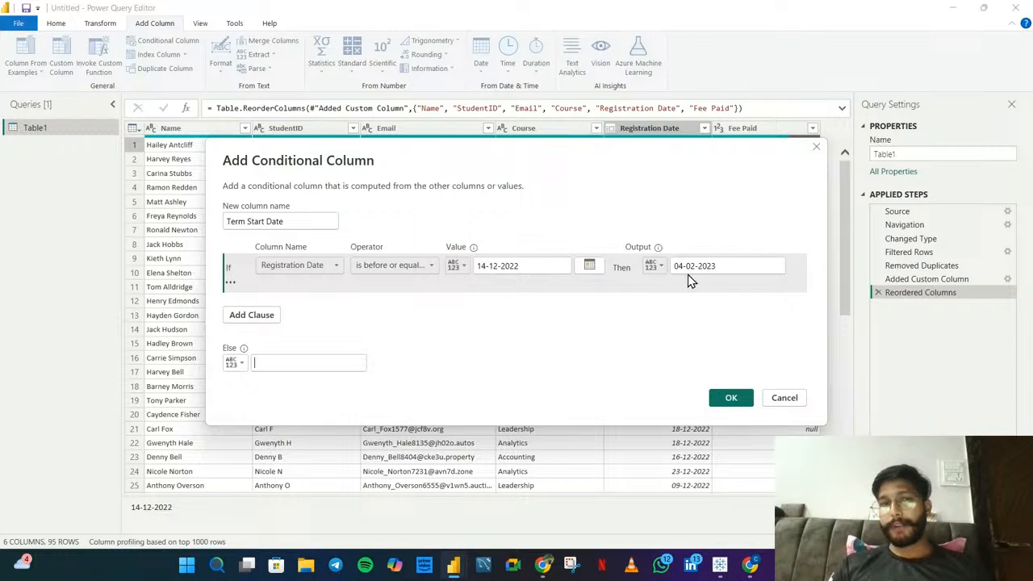
pyautogui.write('04-')
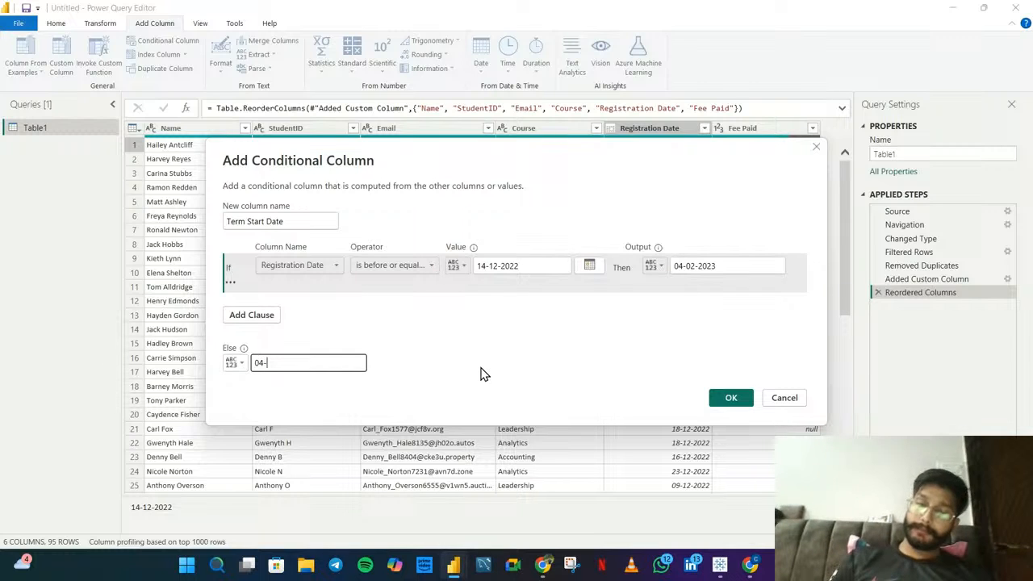
pyautogui.write('04-2023')
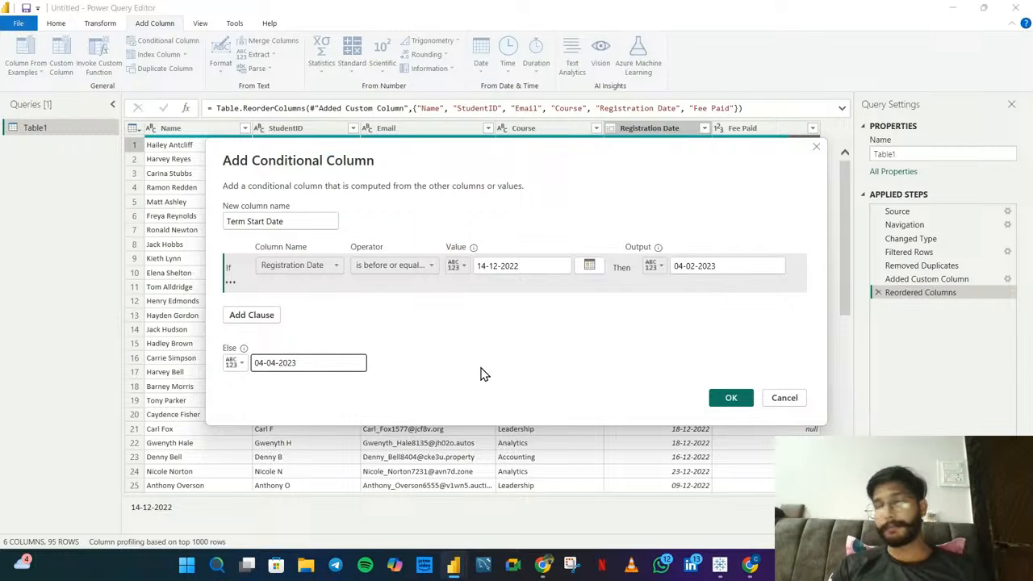
pyautogui.click(733, 399)
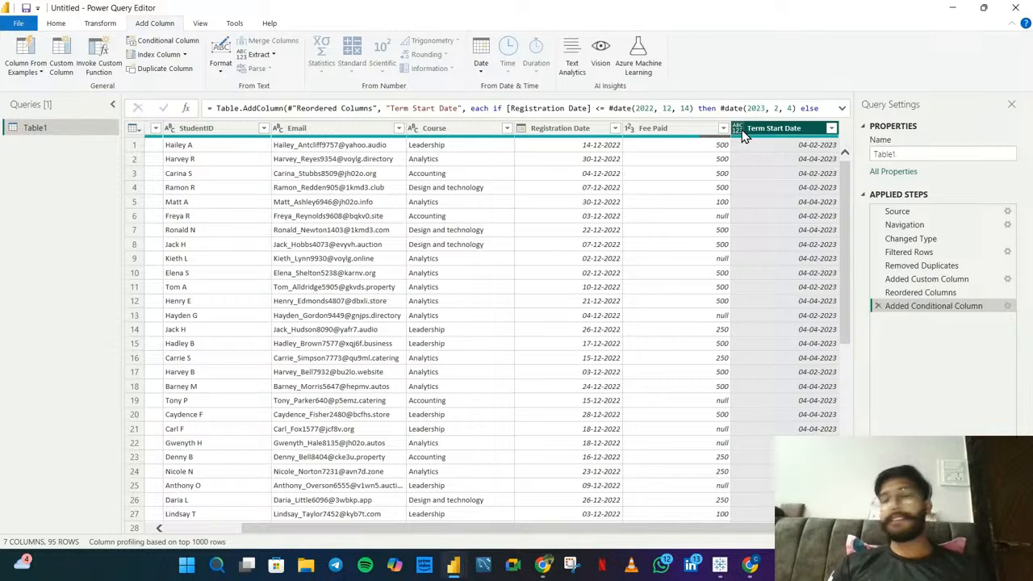
# - Set the Term Start Date column's data type to Date and compare its first rows with the Registration Date values
pyautogui.click(740, 132)
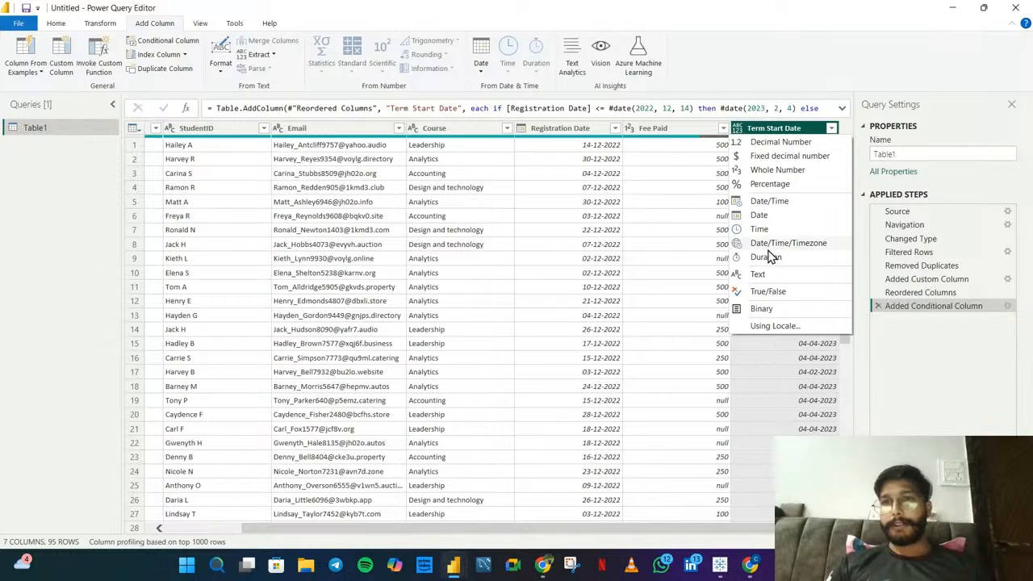
pyautogui.click(760, 216)
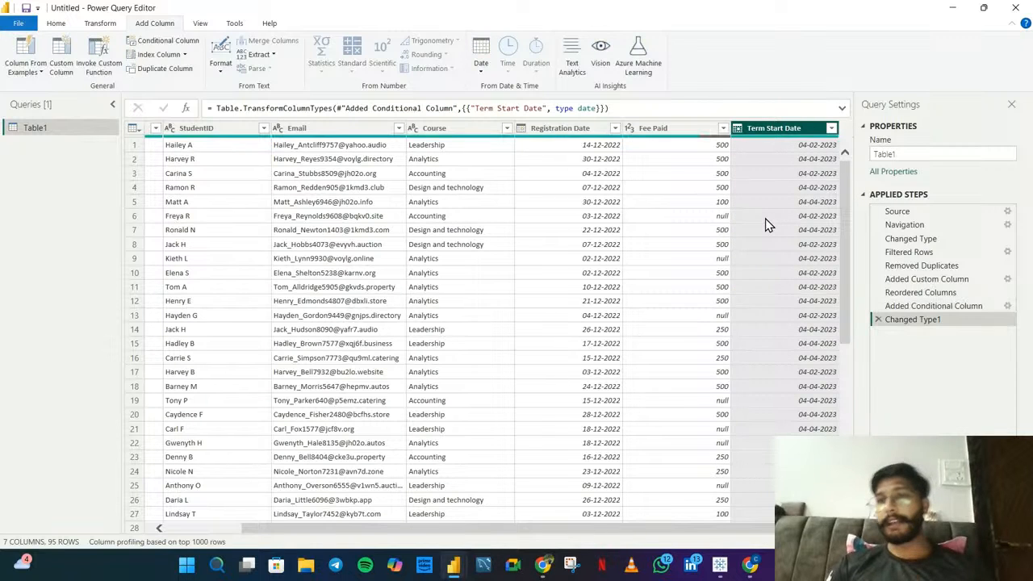
pyautogui.click(594, 147)
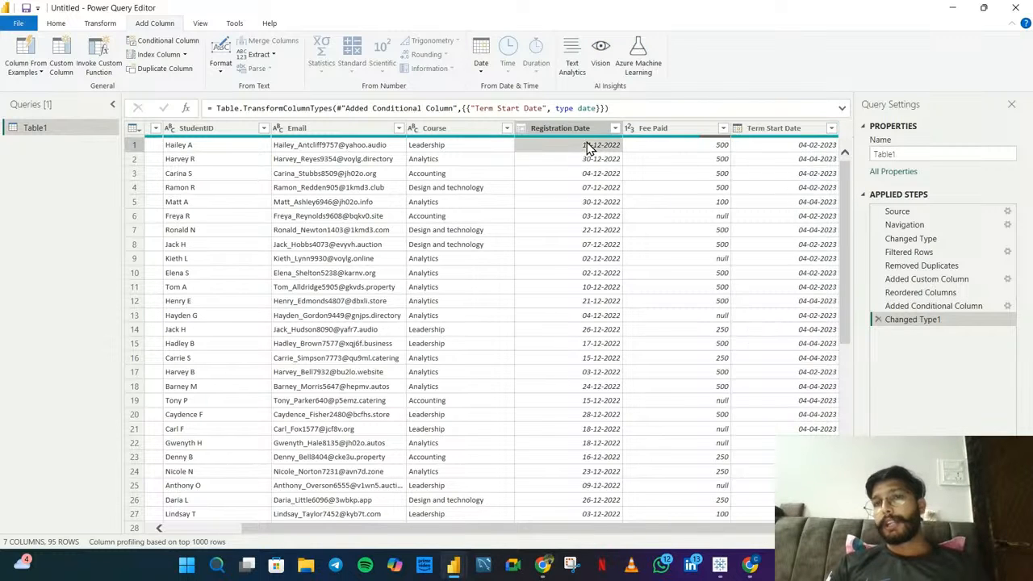
pyautogui.click(826, 150)
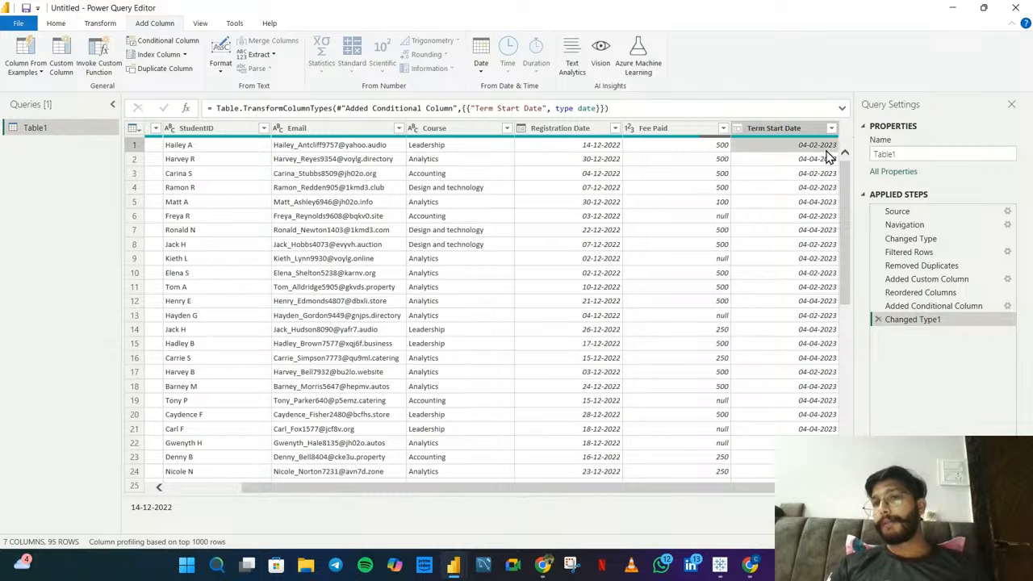
pyautogui.click(597, 160)
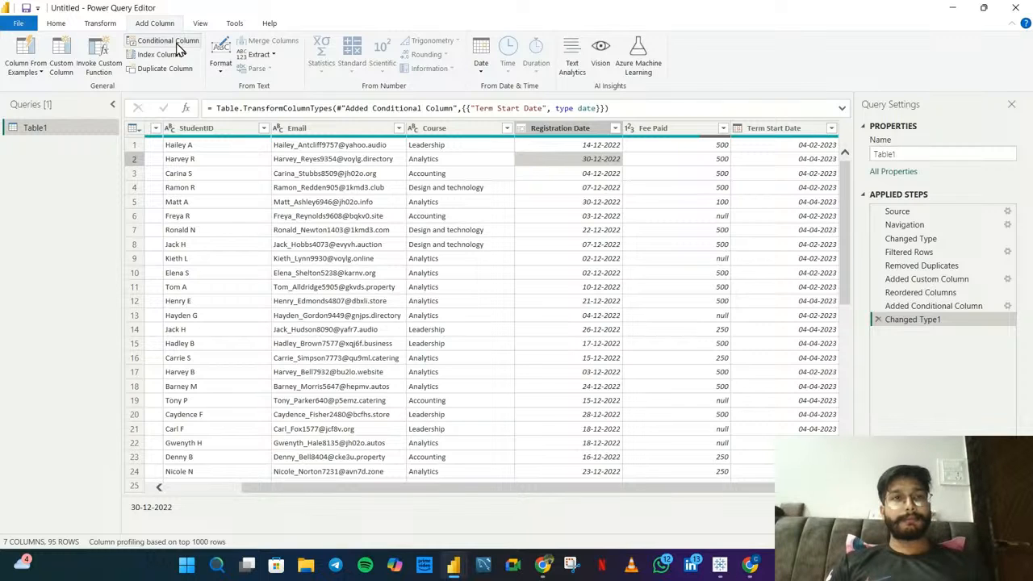
# - Start another conditional column for the fee payments and name it Fee Status
pyautogui.click(676, 134)
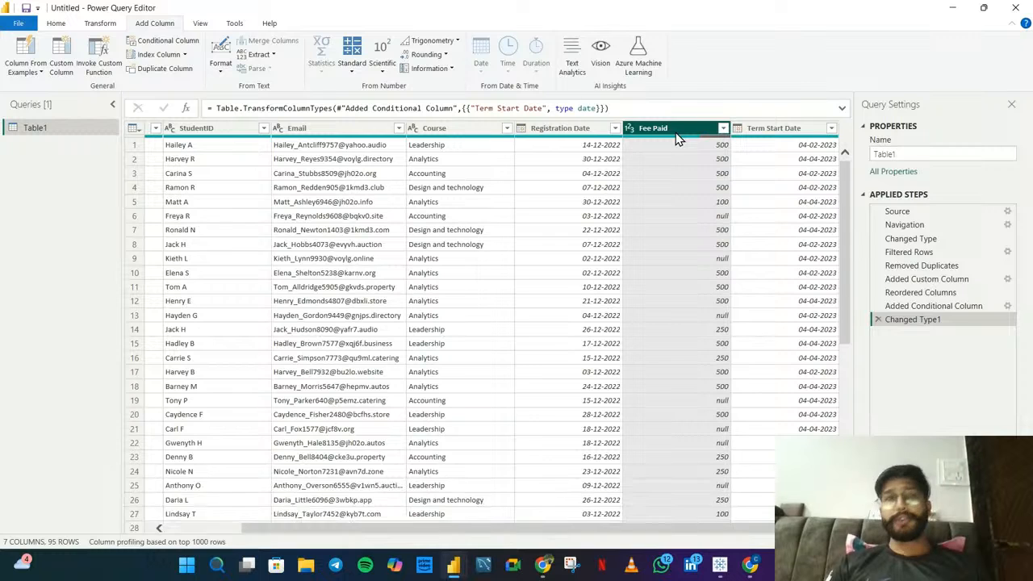
pyautogui.click(164, 42)
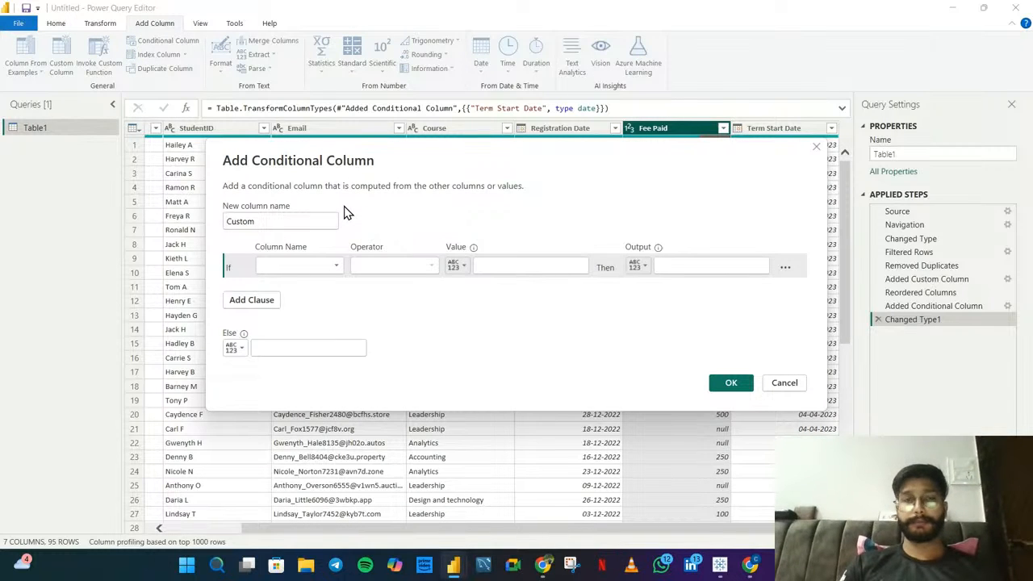
pyautogui.doubleClick(300, 222)
pyautogui.press('BackSpace')
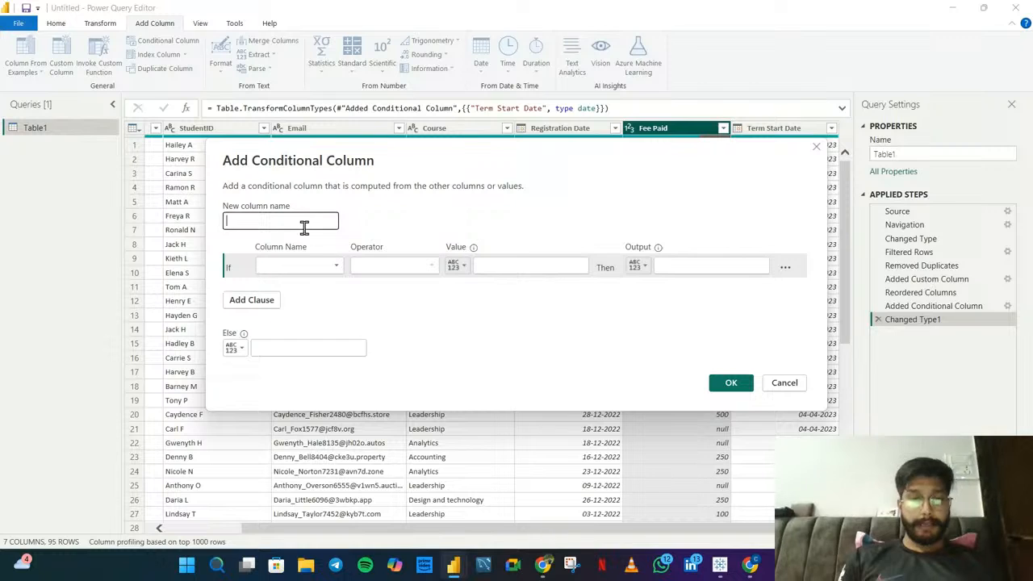
pyautogui.write('Fee s')
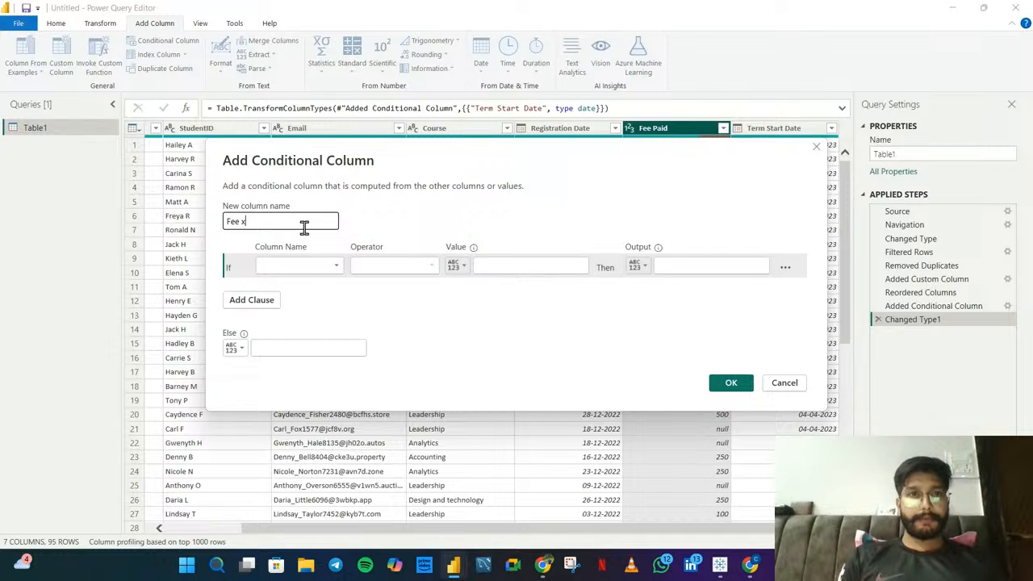
pyautogui.press('BackSpace')
pyautogui.write('Status')
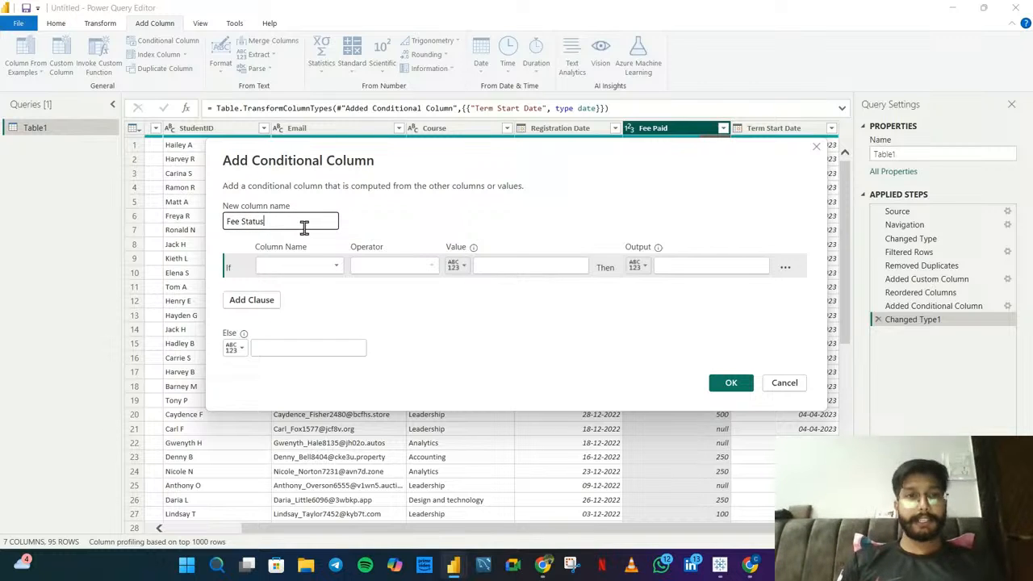
# - Define the If condition as Fee Paid equals 500, with Fully Paid as the output
pyautogui.click(319, 268)
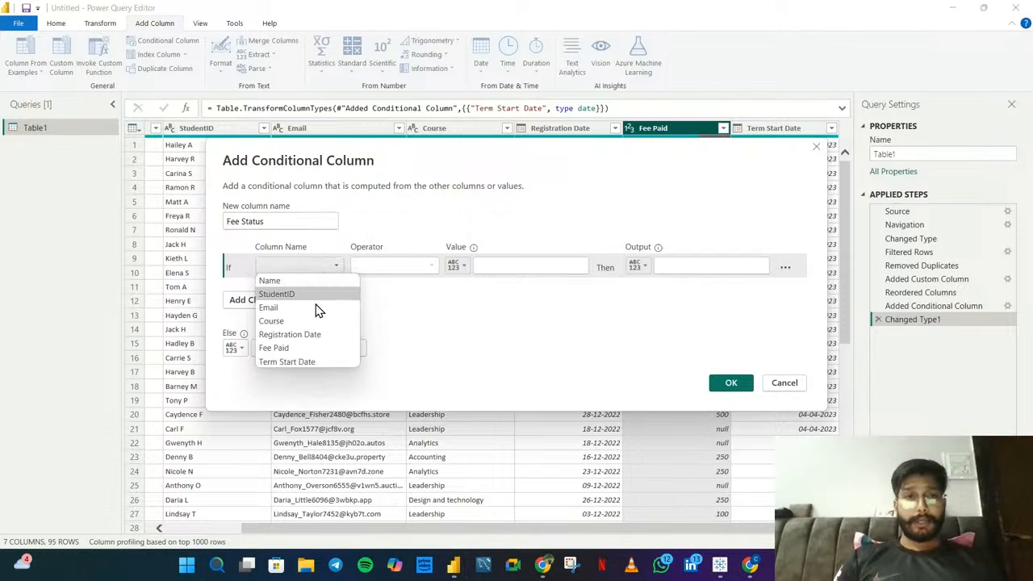
pyautogui.click(305, 352)
pyautogui.click(420, 271)
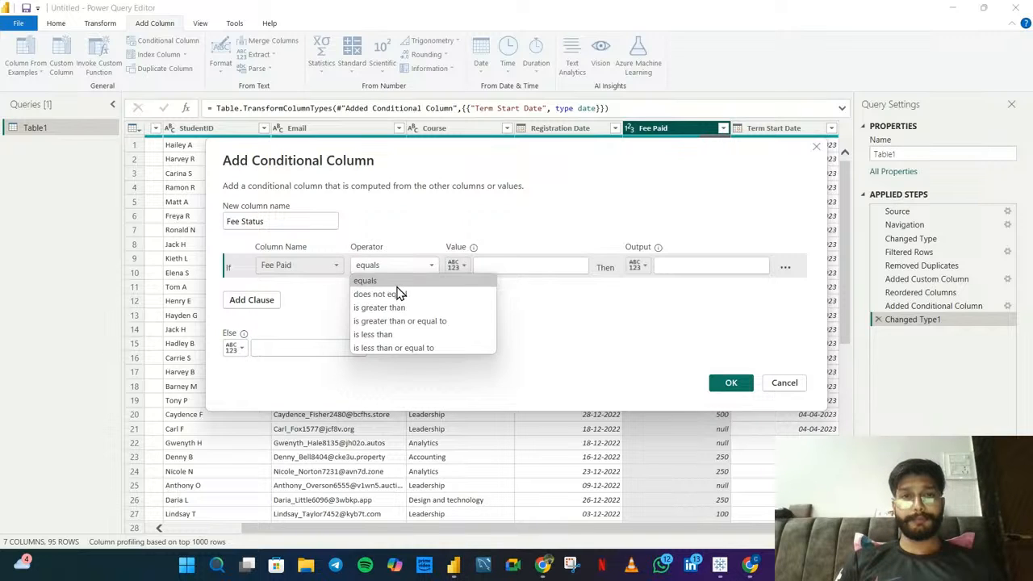
pyautogui.click(398, 282)
pyautogui.click(499, 263)
pyautogui.write('500')
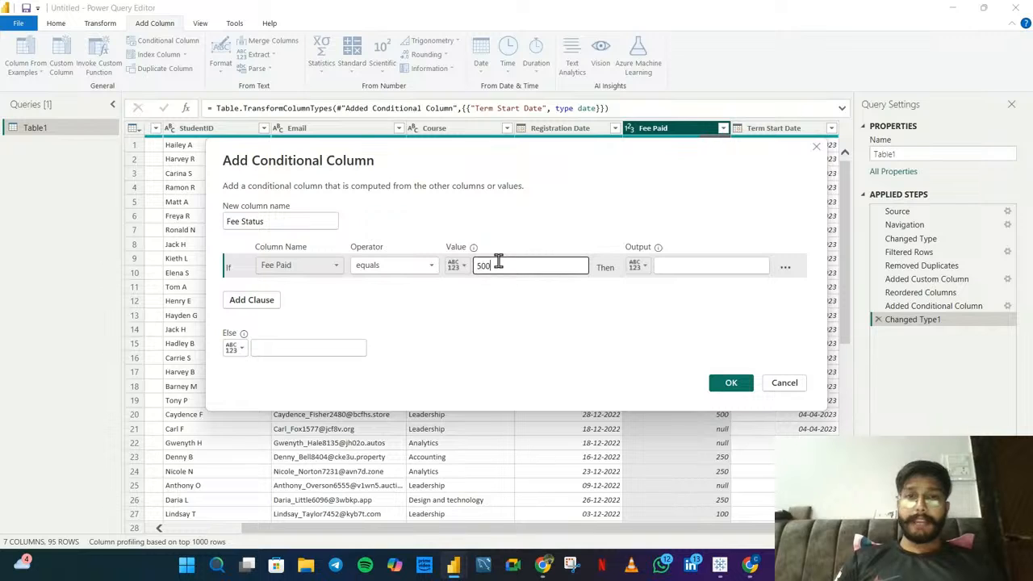
pyautogui.click(718, 265)
pyautogui.write('Full')
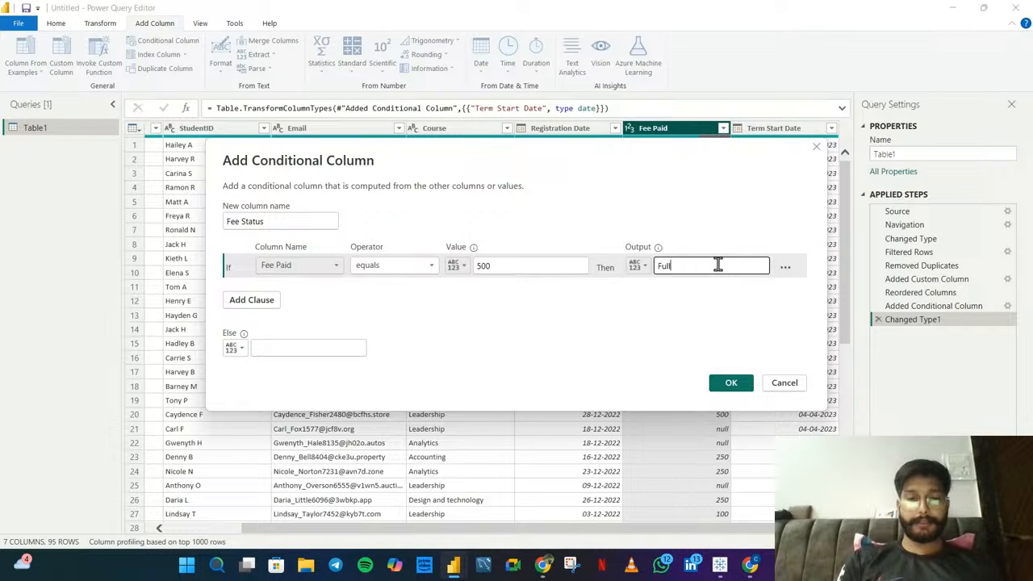
pyautogui.write('y Paid')
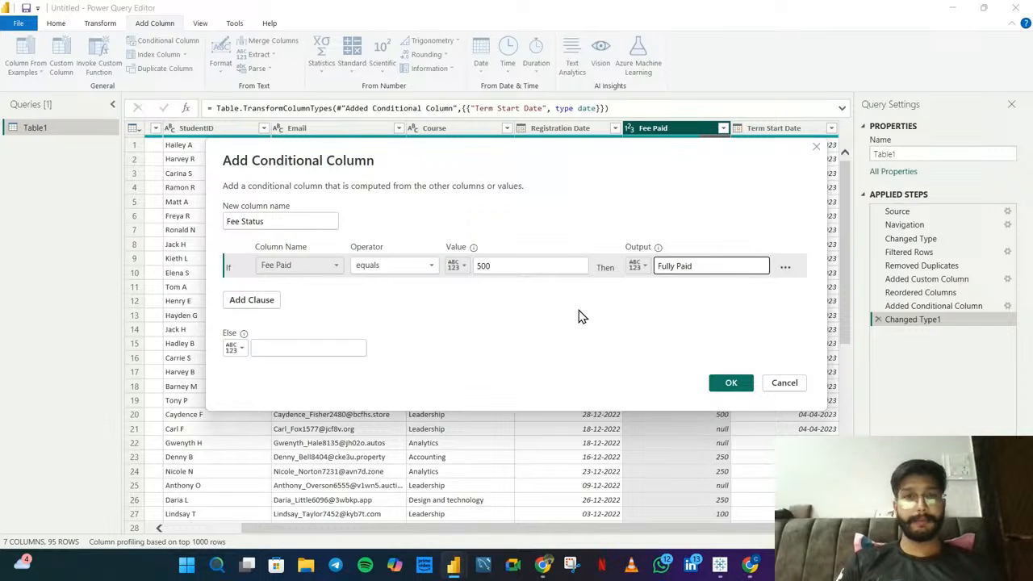
# - Add an Else If clause for Fee Paid equals null, with Not Paid as the output
pyautogui.click(257, 301)
pyautogui.click(334, 294)
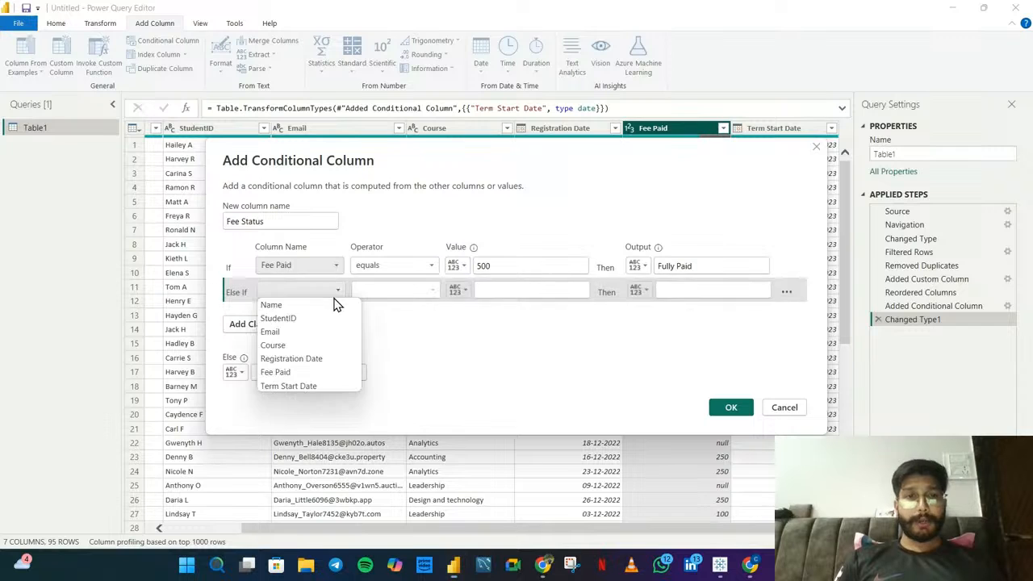
pyautogui.click(284, 372)
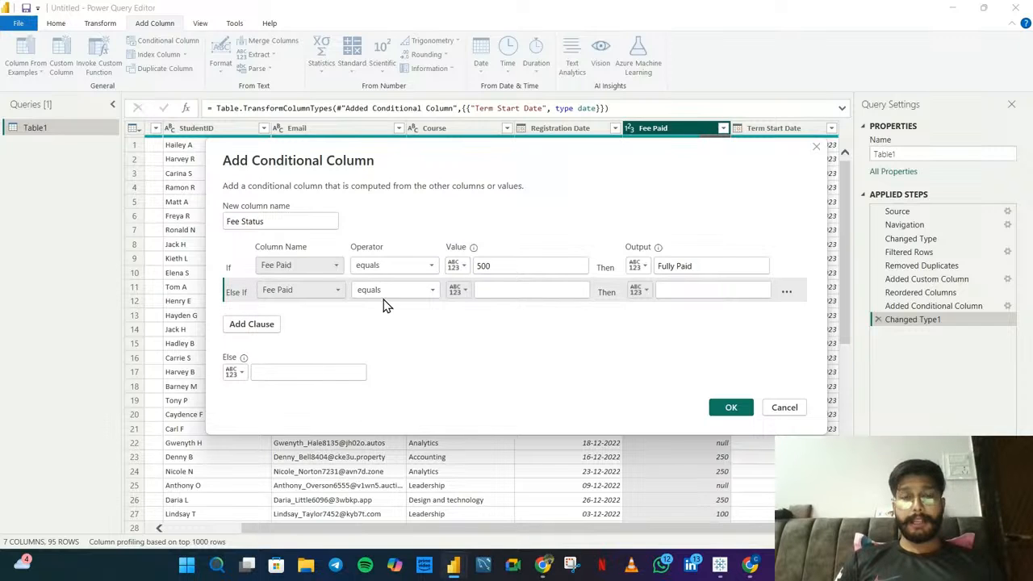
pyautogui.click(529, 290)
pyautogui.write('0')
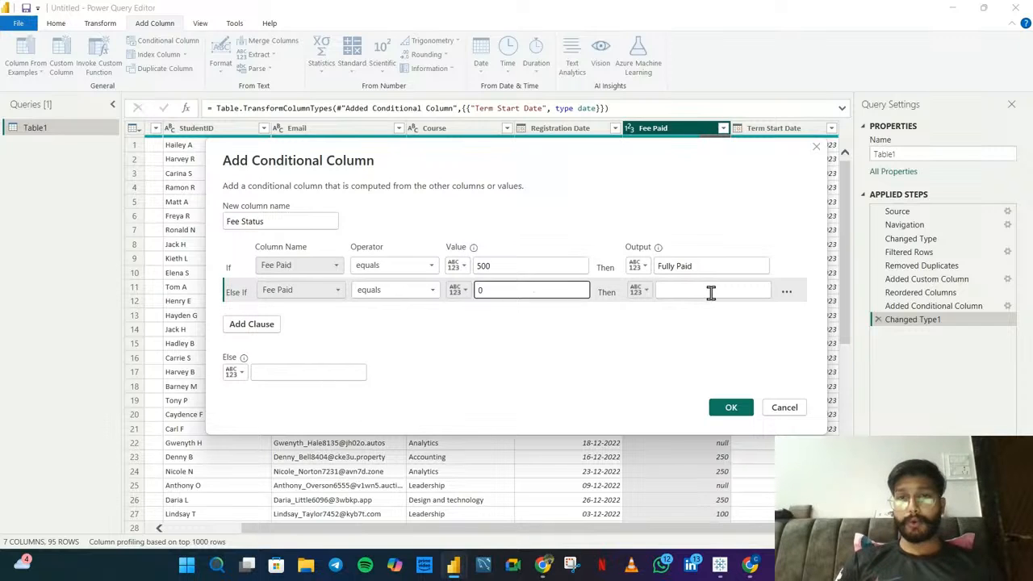
pyautogui.press('BackSpace')
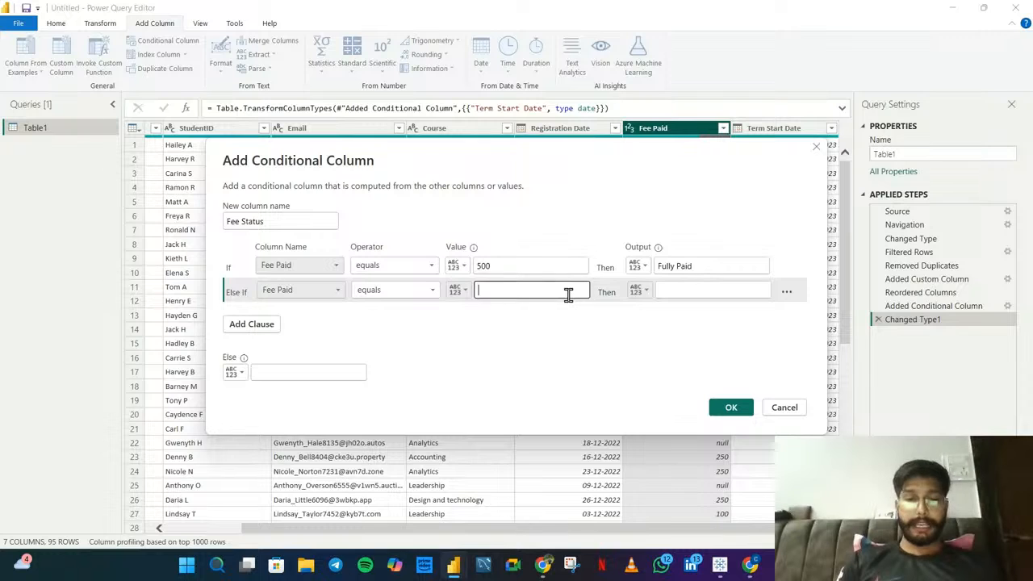
pyautogui.write('null')
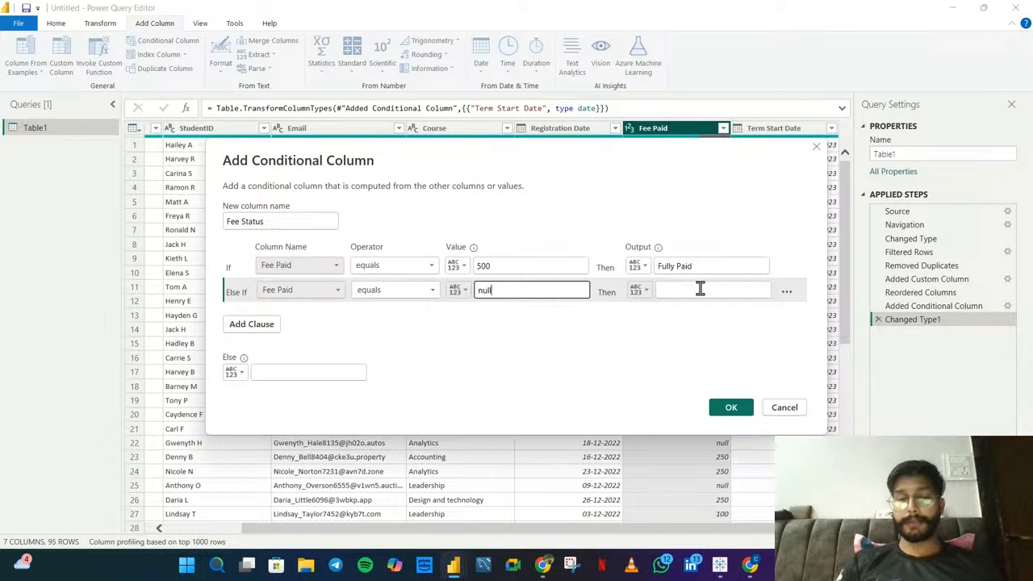
pyautogui.click(701, 290)
pyautogui.write('Not P')
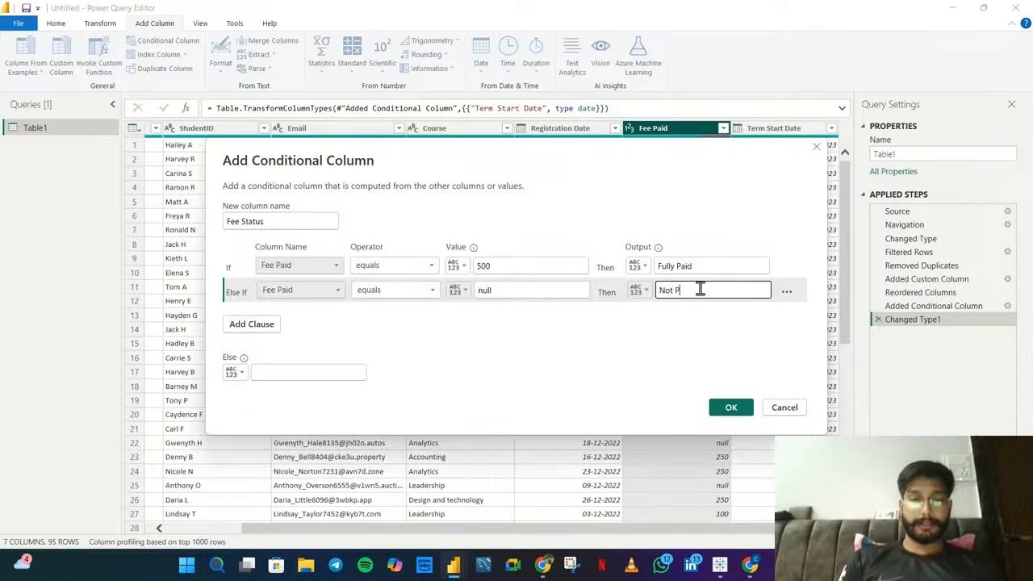
pyautogui.write('aid')
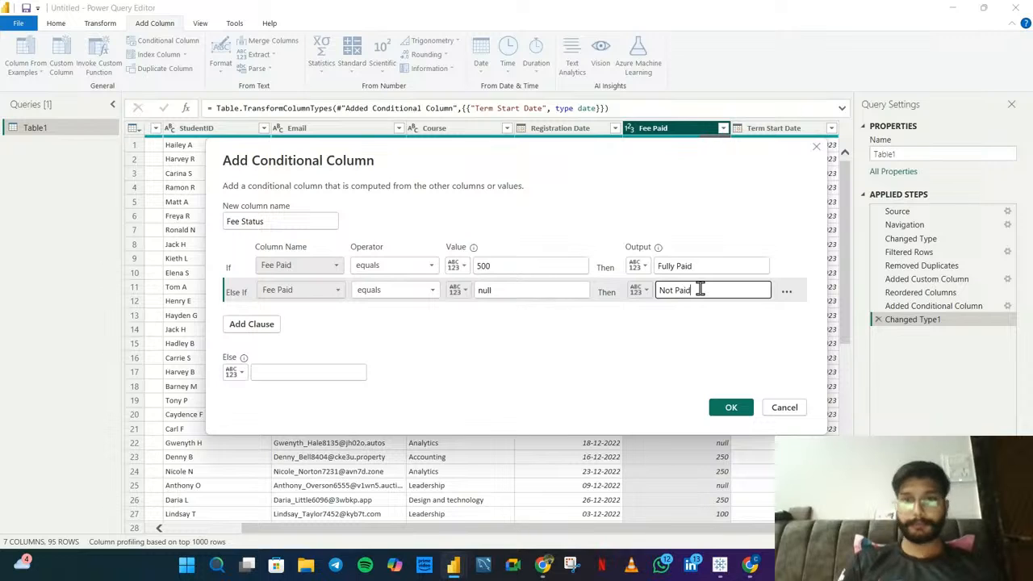
# - Set the Else value to Partially Paid and create the Fee Status conditional column
pyautogui.click(310, 373)
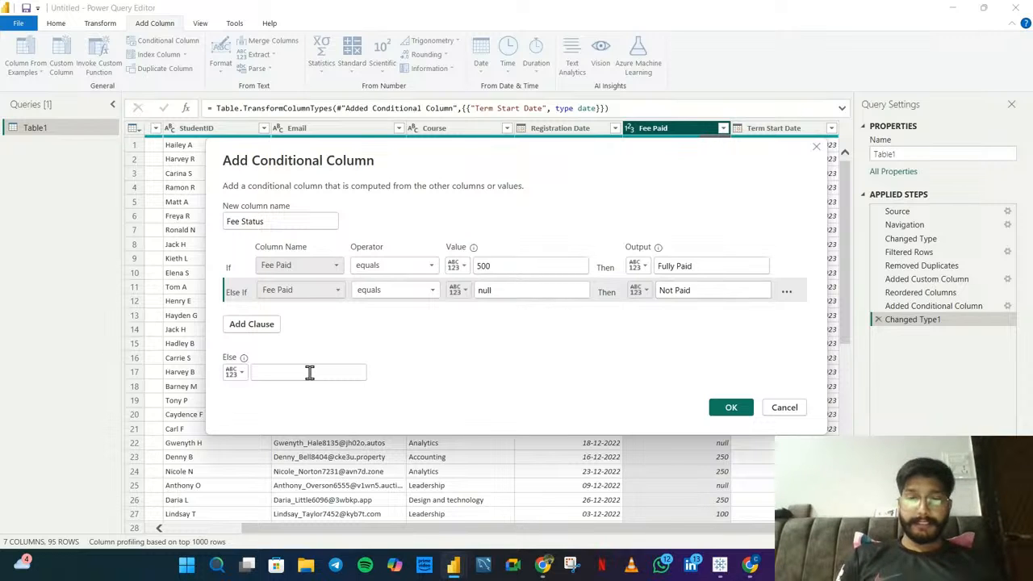
pyautogui.write('PArtially Paid')
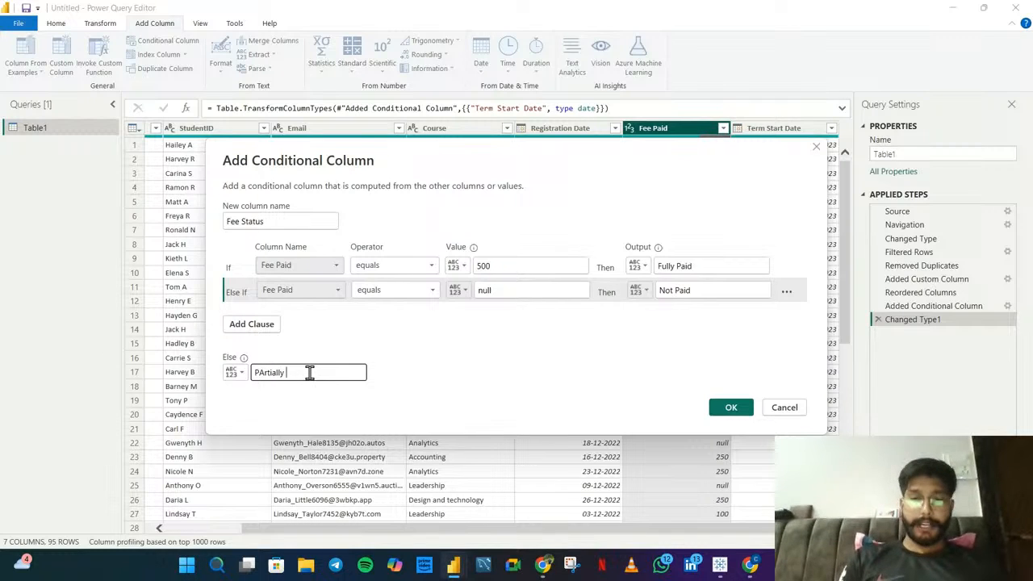
pyautogui.click(266, 374)
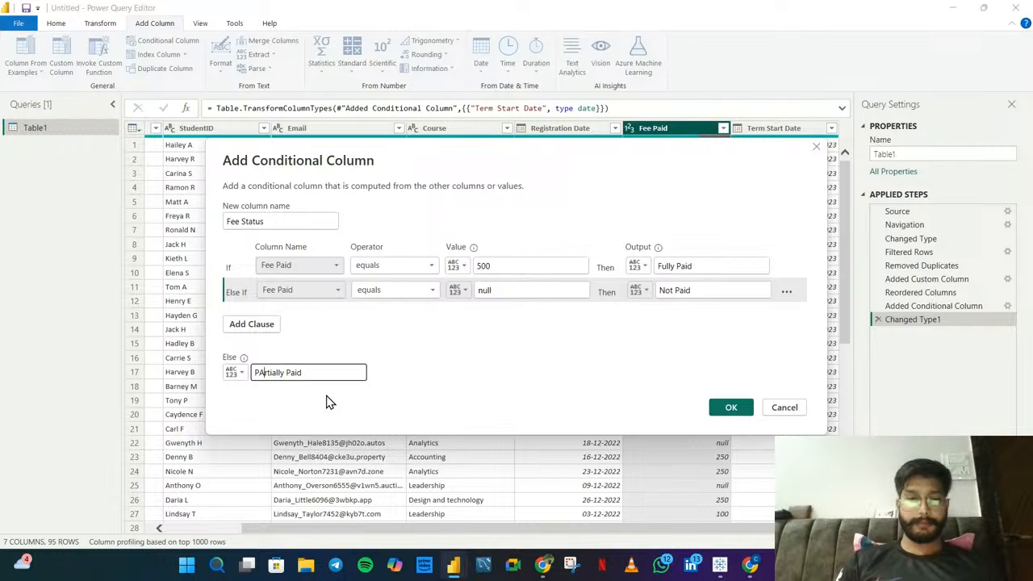
pyautogui.press('BackSpace')
pyautogui.write('a')
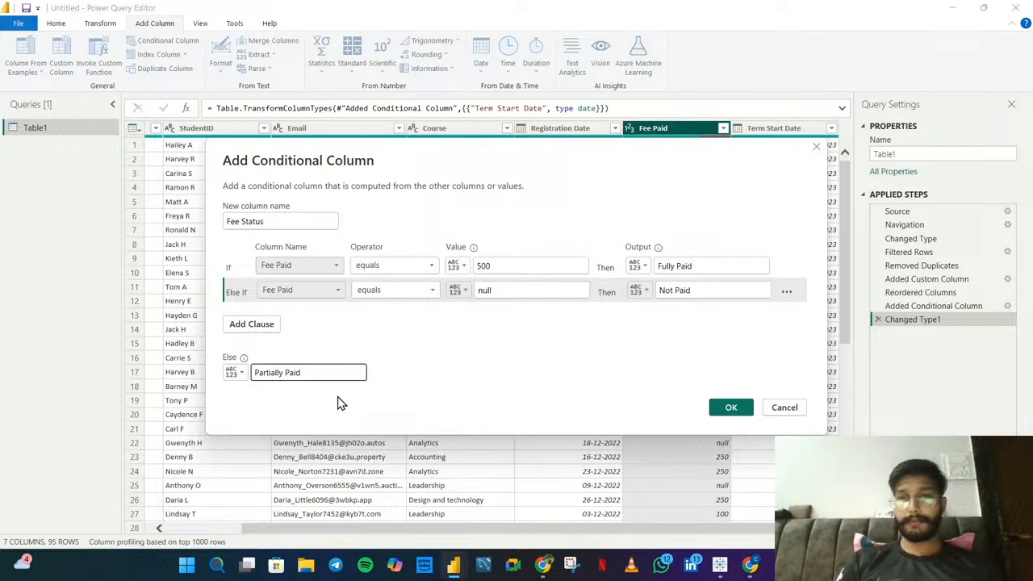
pyautogui.click(732, 413)
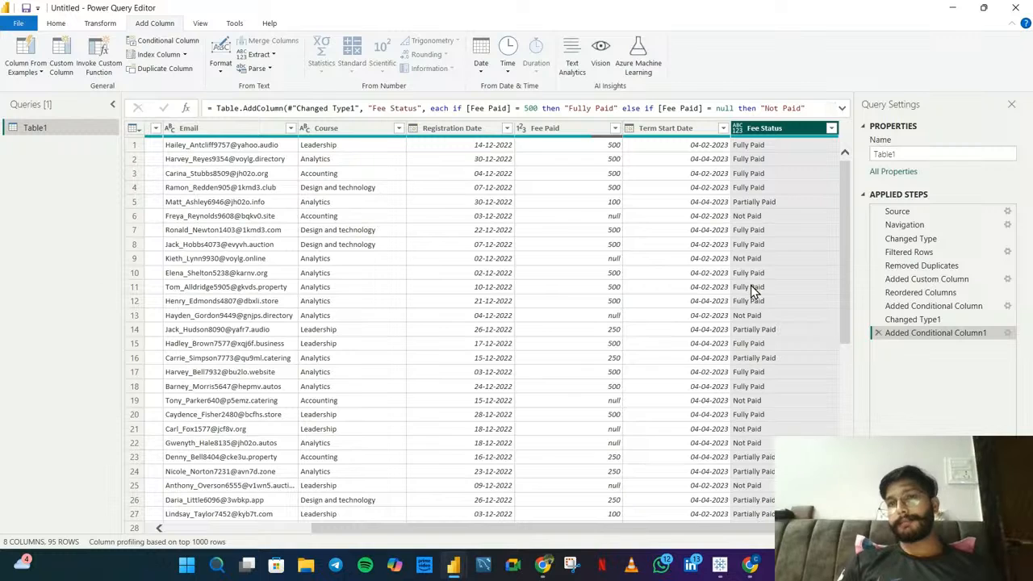
# - Set the Fee Status column's data type to Text and look over all columns of the table
pyautogui.click(737, 129)
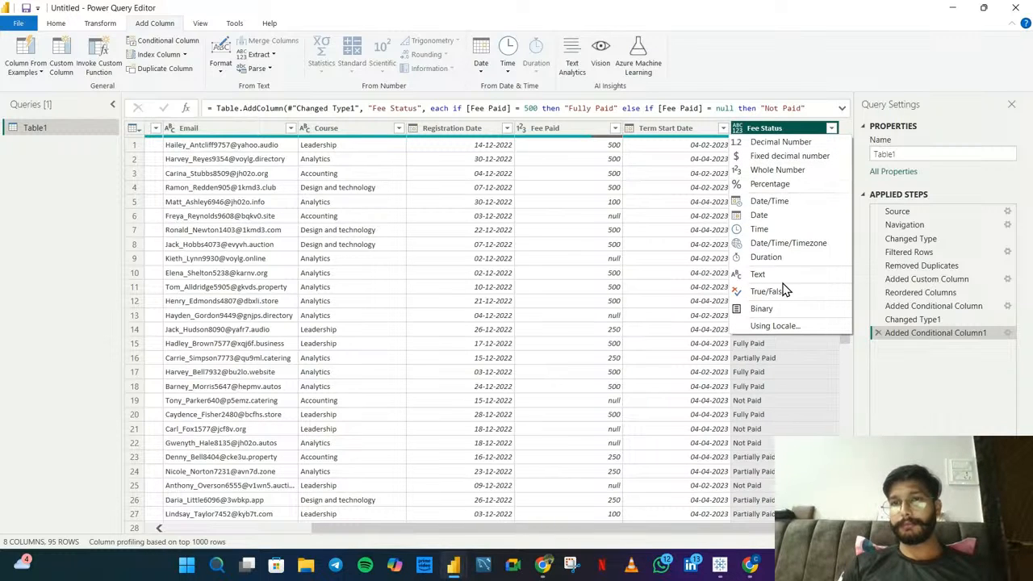
pyautogui.click(759, 274)
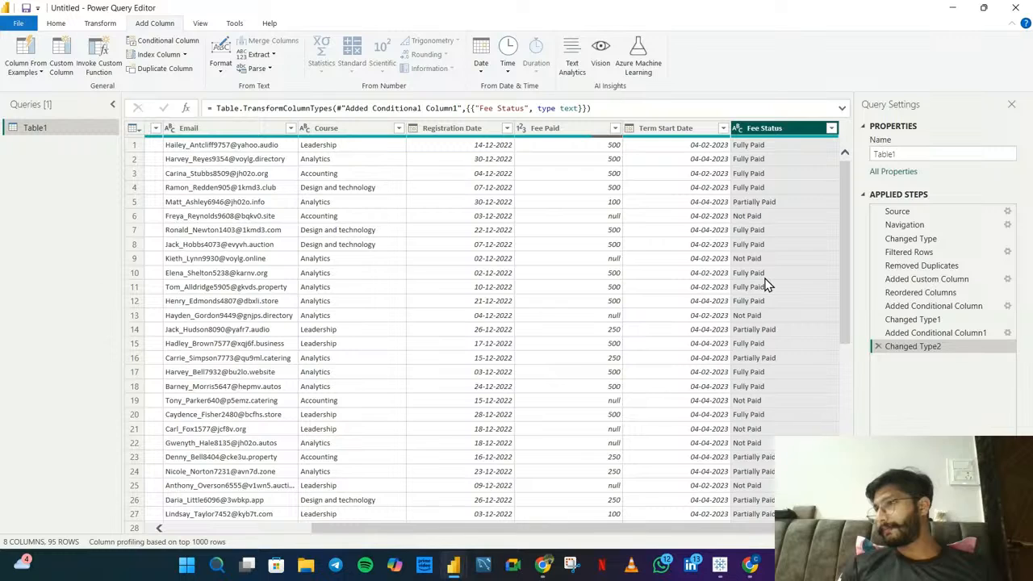
pyautogui.hscroll(-3, 580, 304)
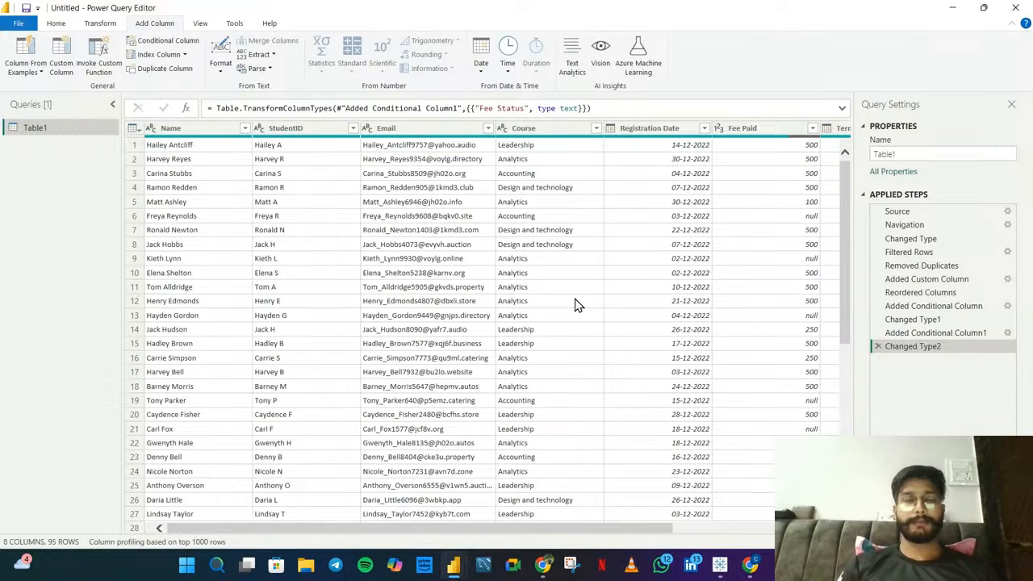
pyautogui.hscroll(3, 579, 303)
pyautogui.hscroll(-3, 580, 304)
pyautogui.hscroll(3, 580, 303)
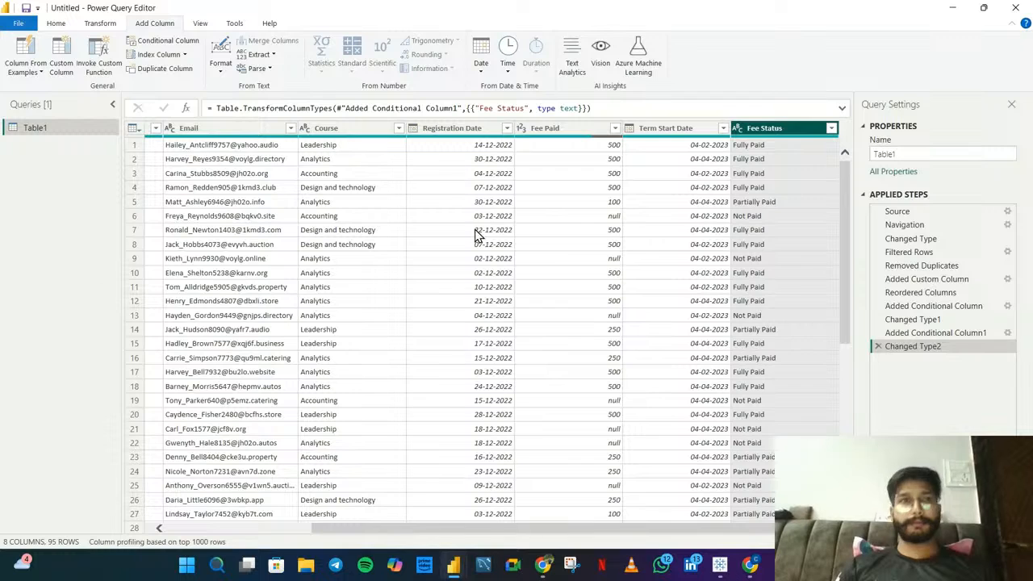
# - Compare the table at the first Changed Type step with its state at the Changed Type2 step
pyautogui.click(59, 25)
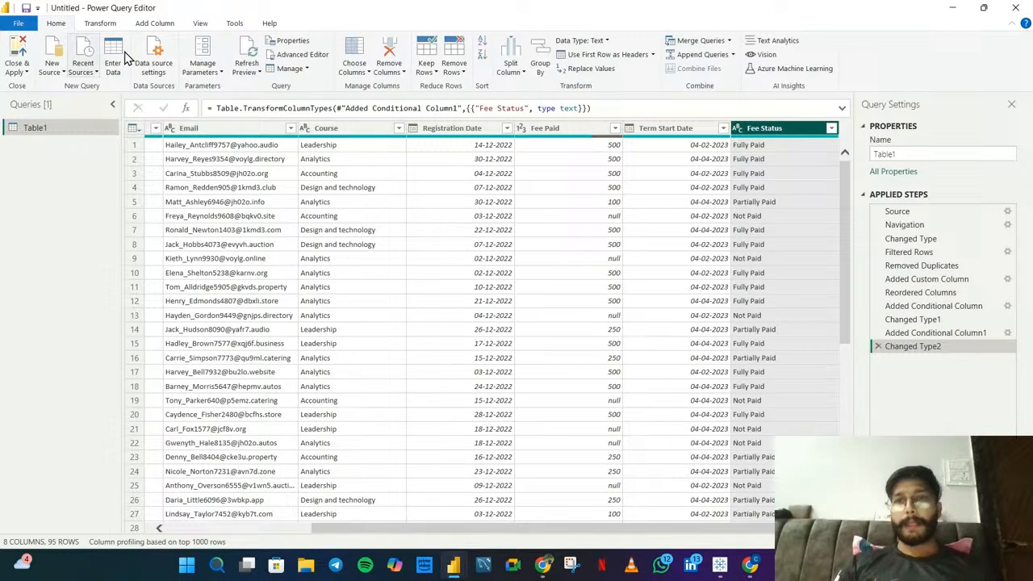
pyautogui.hscroll(-3, 474, 238)
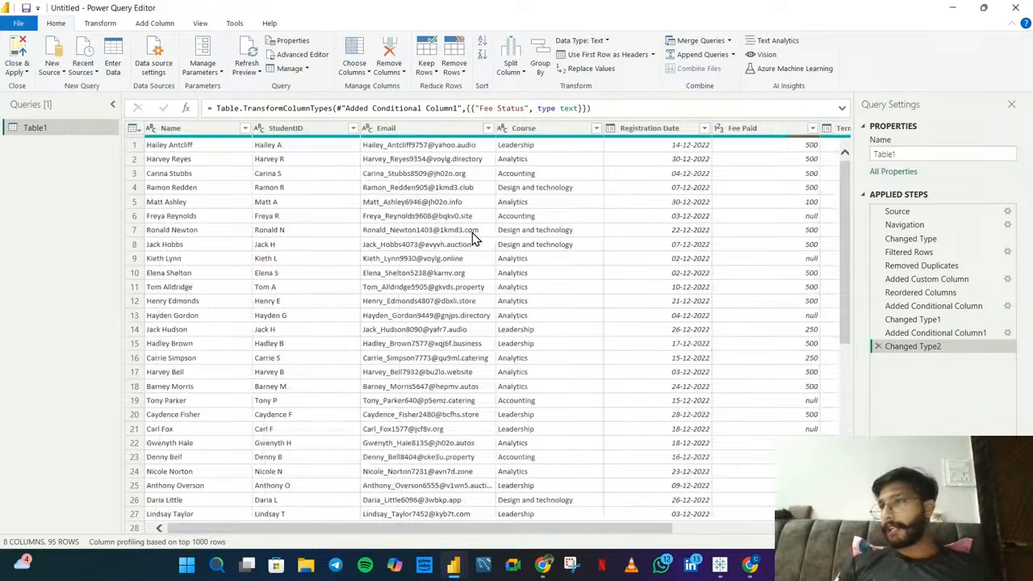
pyautogui.click(921, 238)
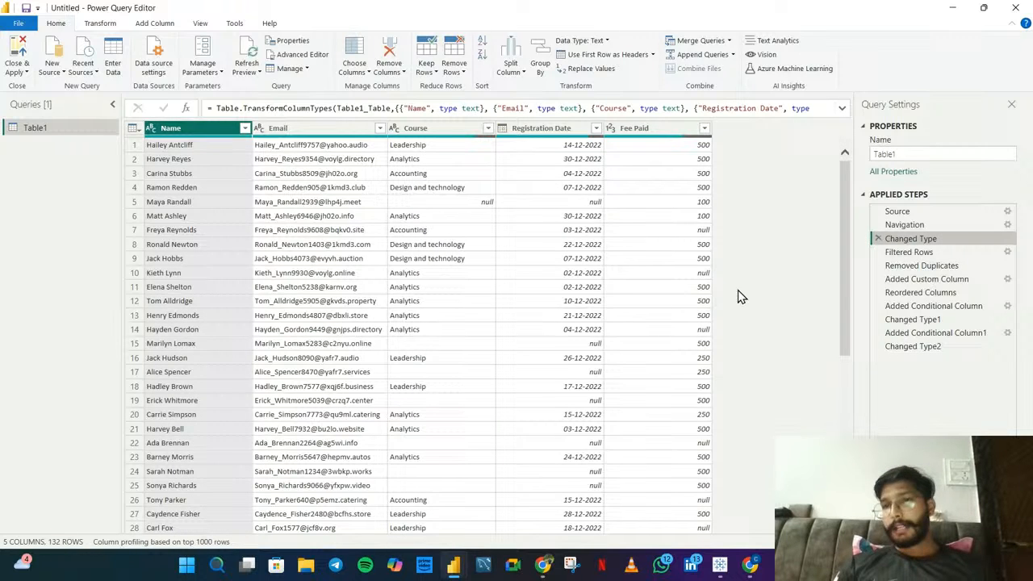
pyautogui.click(933, 347)
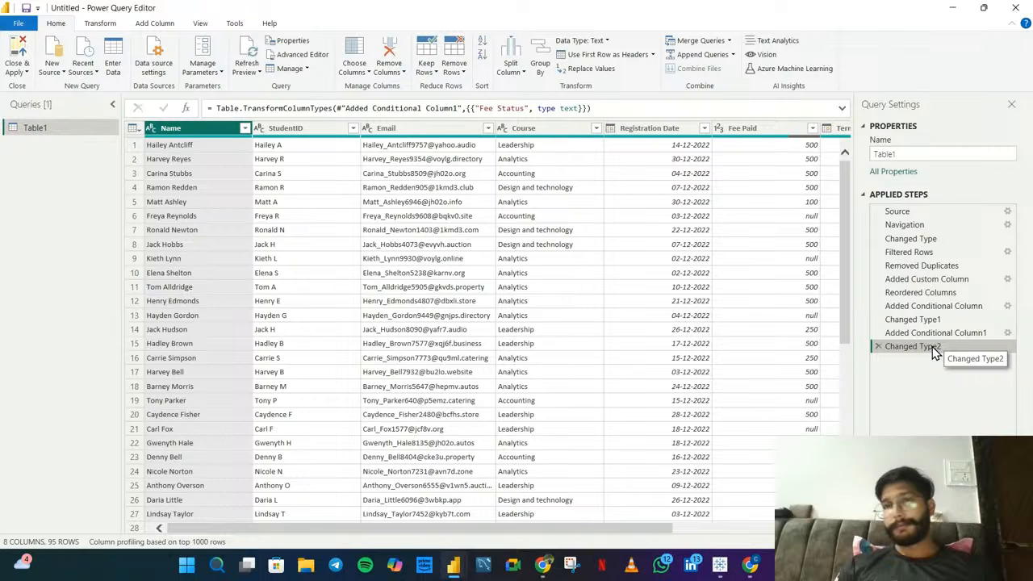
pyautogui.hscroll(3, 700, 373)
pyautogui.hscroll(-3, 699, 373)
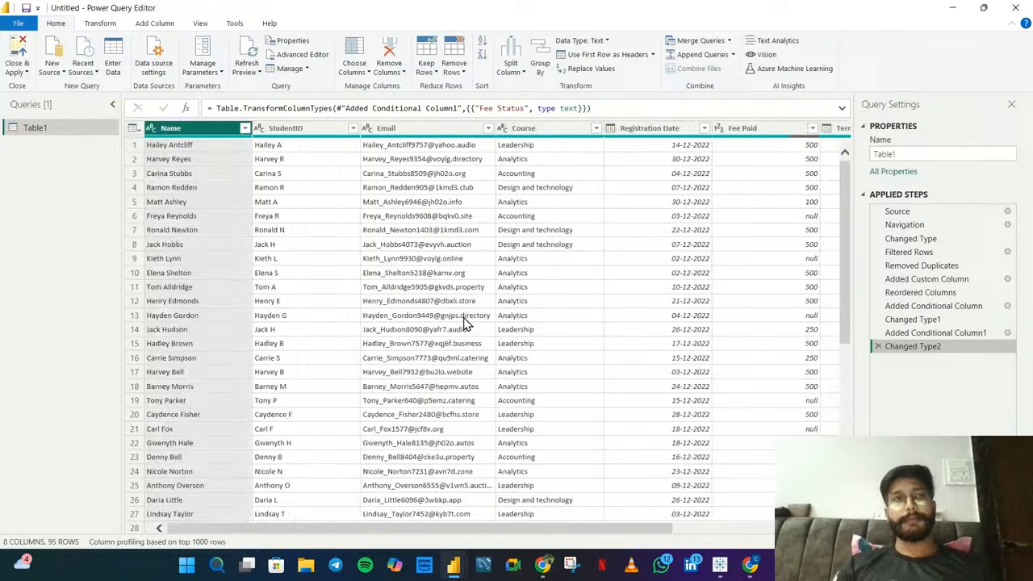
# - Close the query editor, applying the changes to load Table1 into the report, and check its field list
pyautogui.click(19, 58)
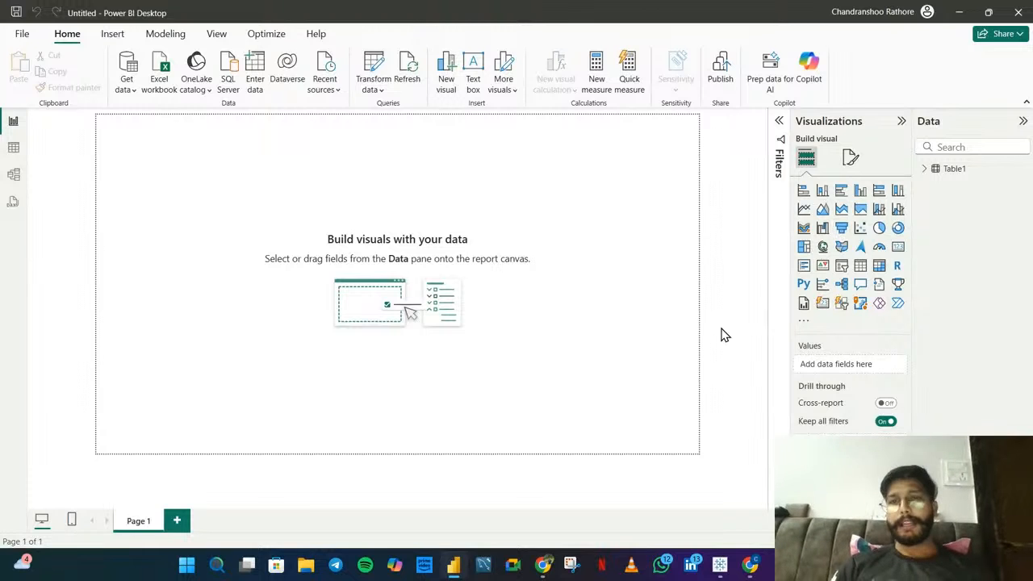
pyautogui.click(927, 169)
pyautogui.click(928, 168)
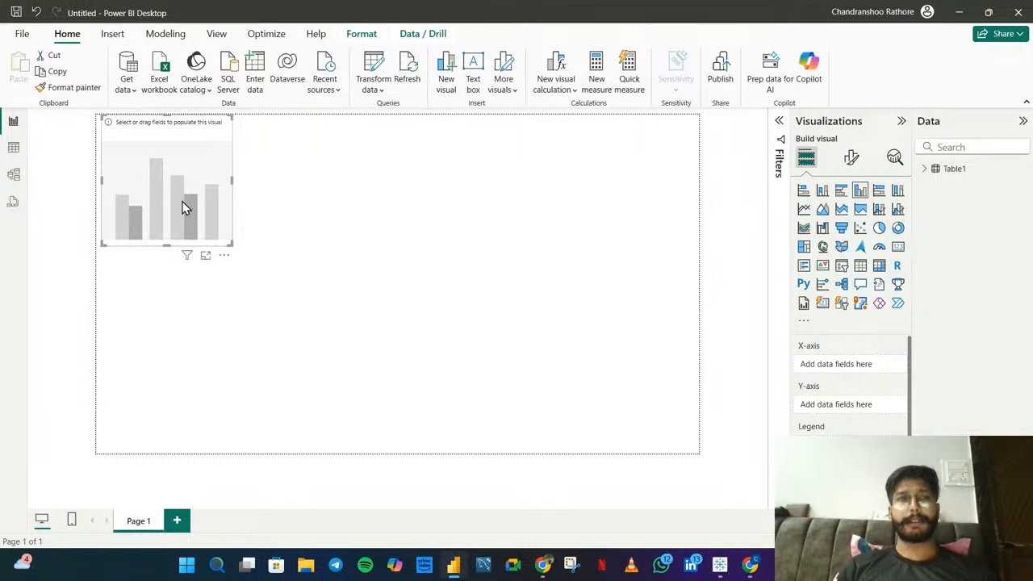
# - Place an empty clustered column chart on Page 1 and enlarge it in the page's upper-left area
pyautogui.moveTo(183, 203); pyautogui.dragTo(193, 213)
pyautogui.moveTo(241, 256); pyautogui.dragTo(362, 309)
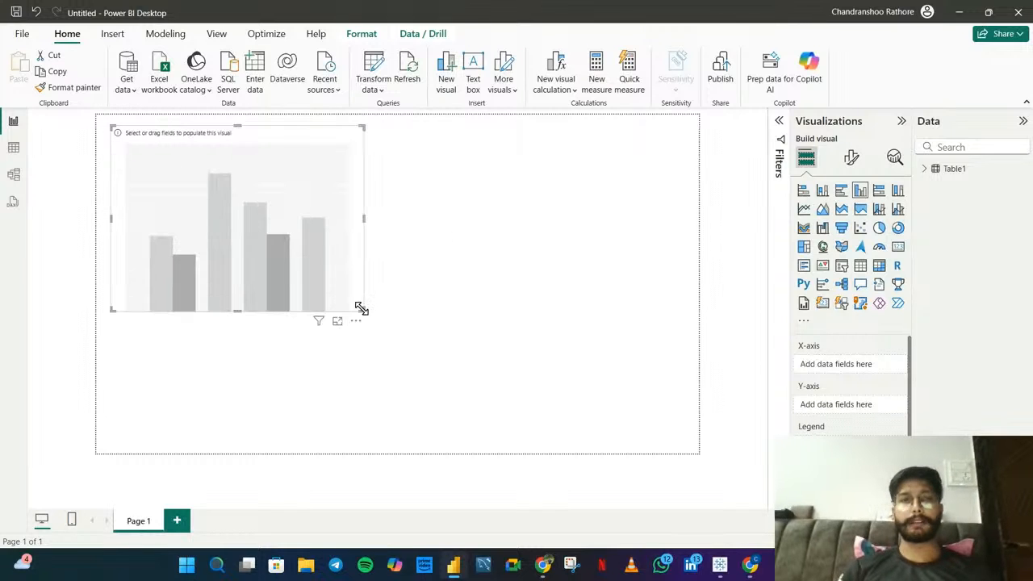
pyautogui.moveTo(285, 272); pyautogui.dragTo(295, 278)
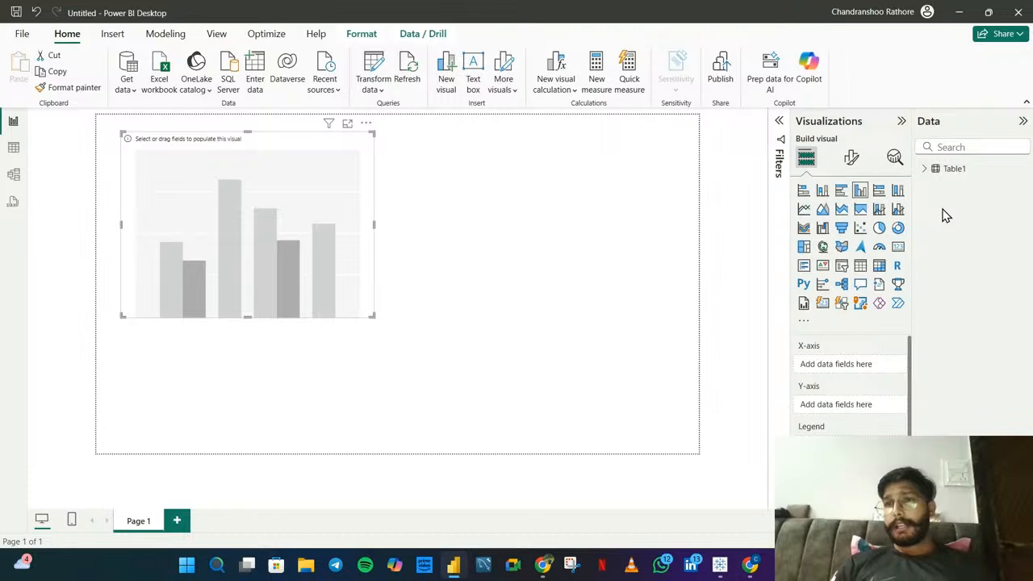
# - Plot the sum of Fee Paid by Course in the column chart, and delete the chart from the page
pyautogui.click(926, 172)
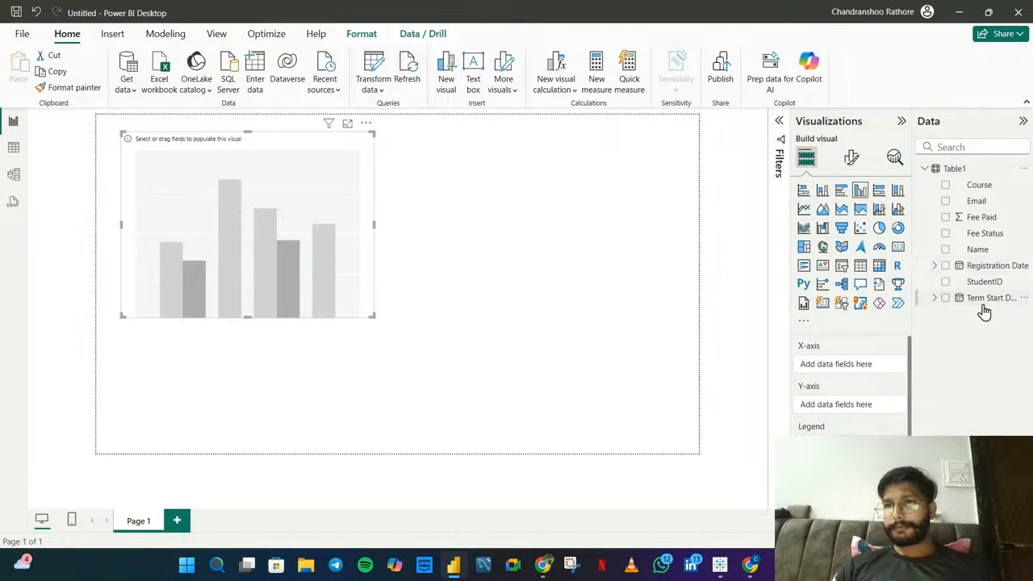
pyautogui.click(945, 186)
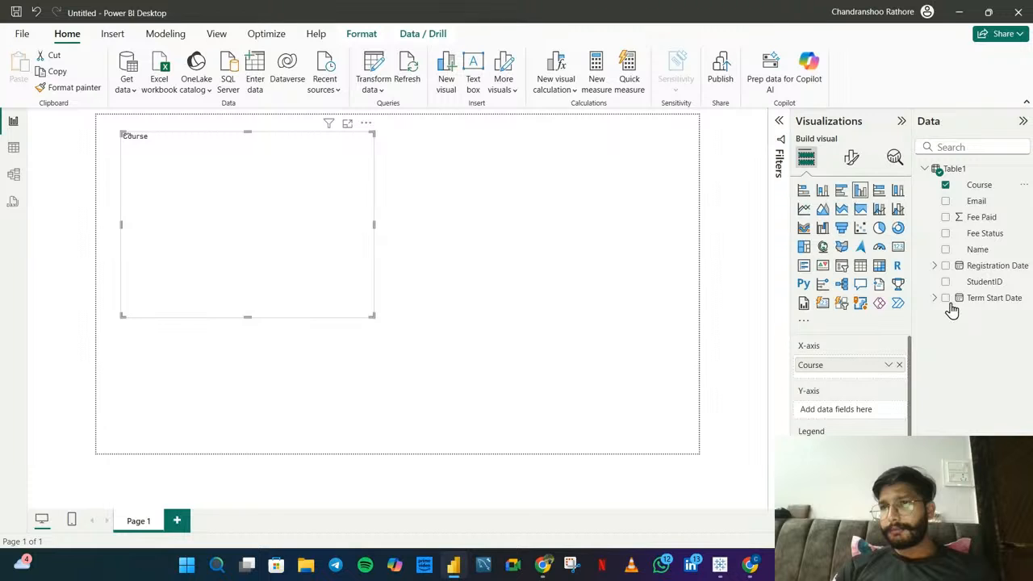
pyautogui.click(945, 218)
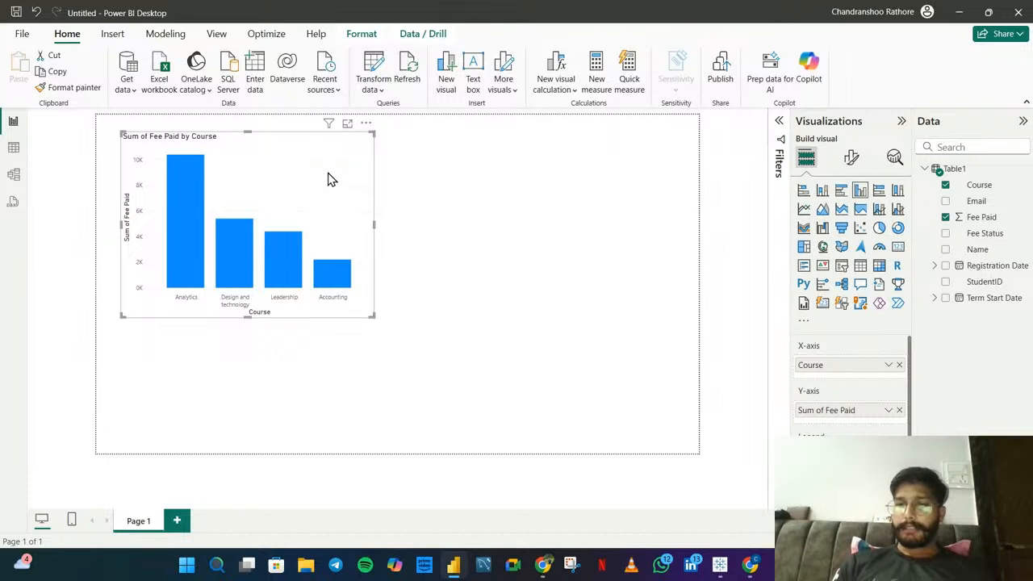
pyautogui.press('Delete')
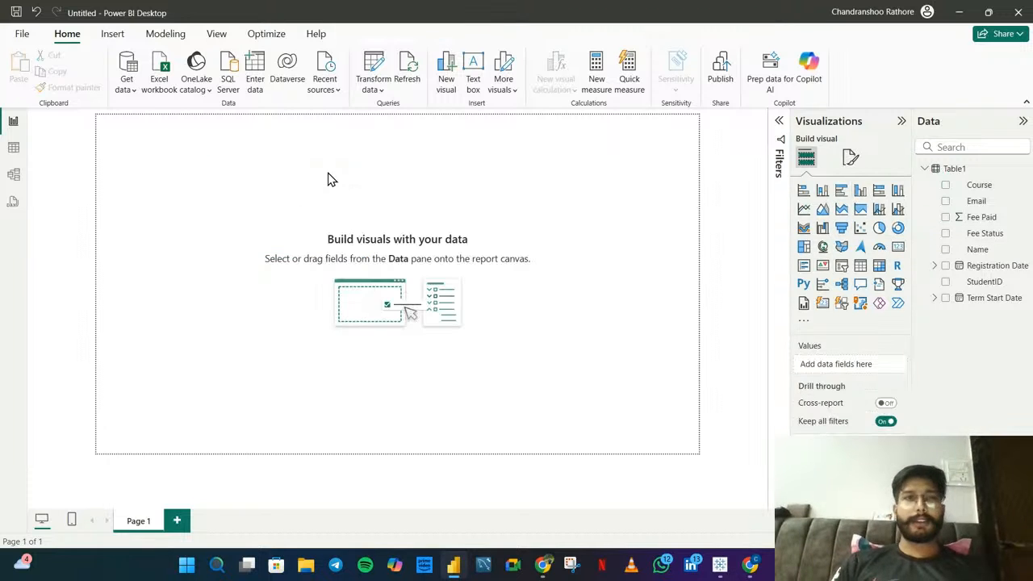
# - Add a second report page and start importing an Excel workbook, browsing the drives for the file
pyautogui.click(177, 521)
pyautogui.click(164, 84)
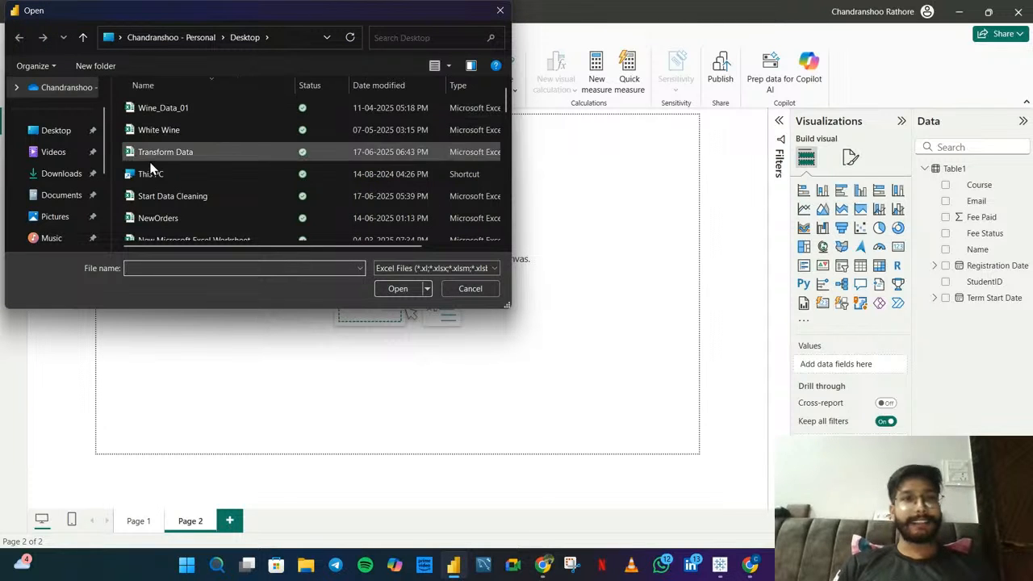
pyautogui.scroll(-3, 58, 210)
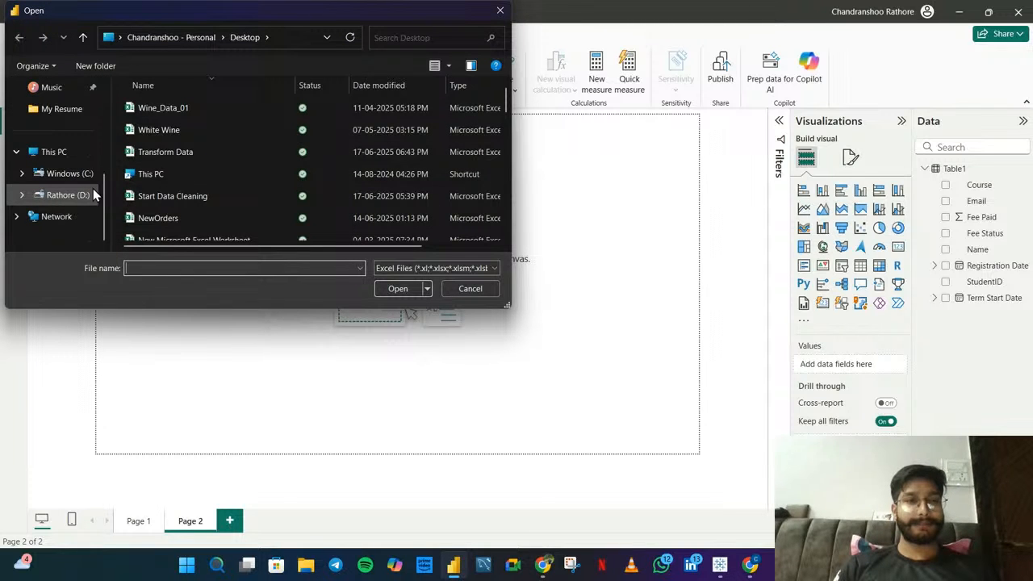
# - Open the workbook "4 - Awesome Chocolates Sales Data" from D:, Skillected, Business Analyst Career Program, Power BI, "5,6 Data Analysis Using Power BI"
pyautogui.click(93, 188)
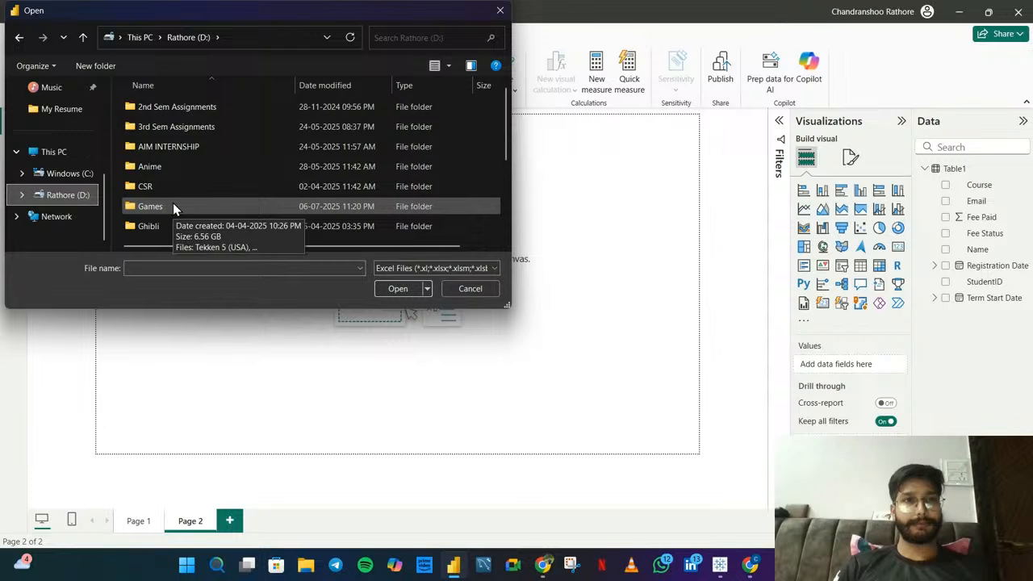
pyautogui.scroll(-1, 173, 202)
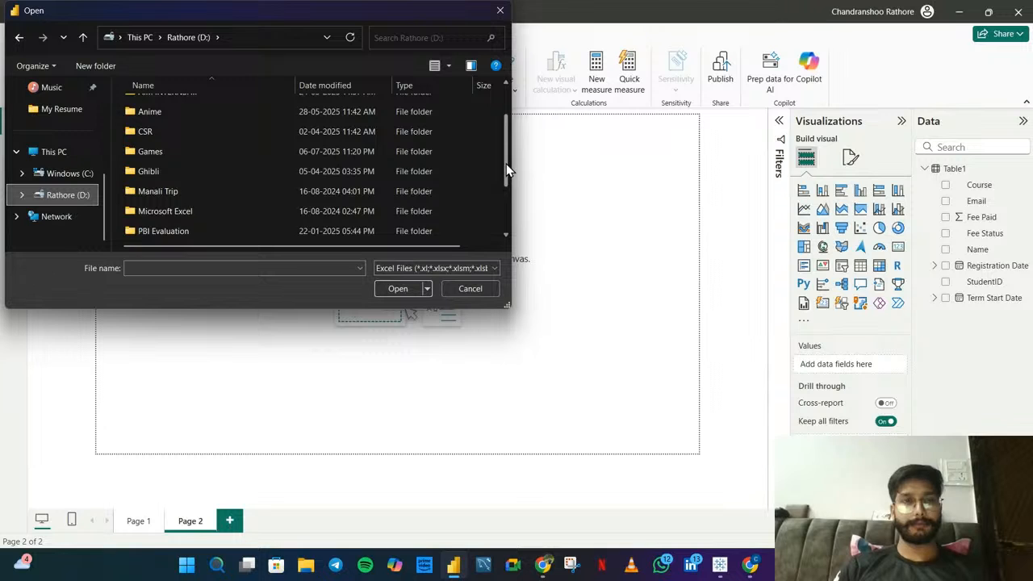
pyautogui.moveTo(506, 164); pyautogui.dragTo(510, 203)
pyautogui.doubleClick(404, 236)
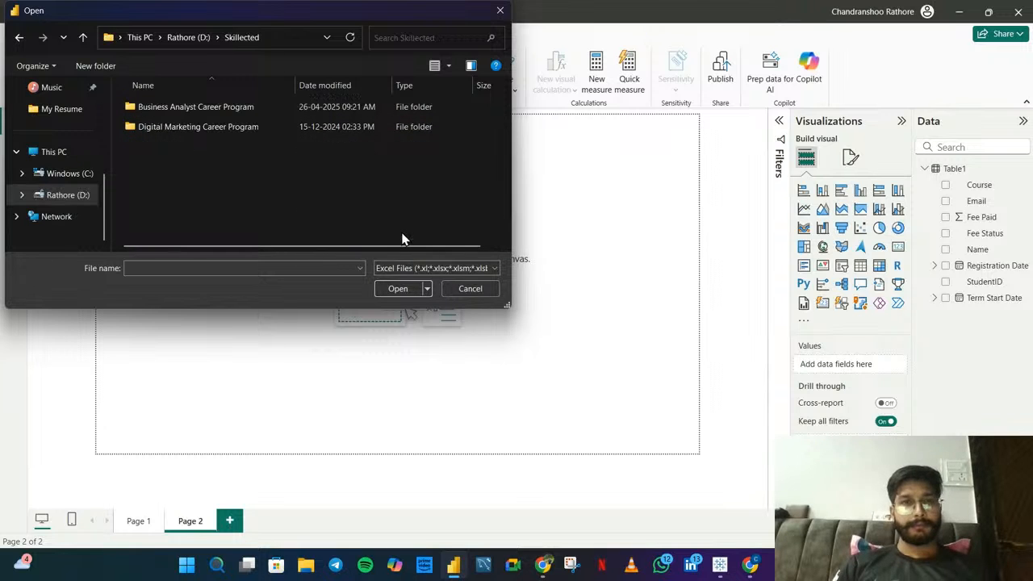
pyautogui.doubleClick(244, 110)
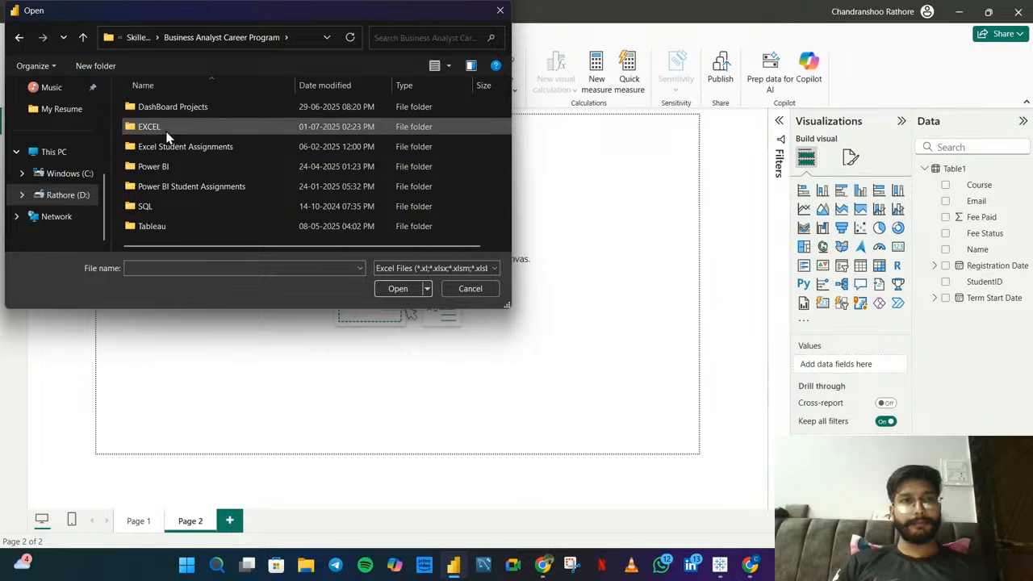
pyautogui.doubleClick(152, 167)
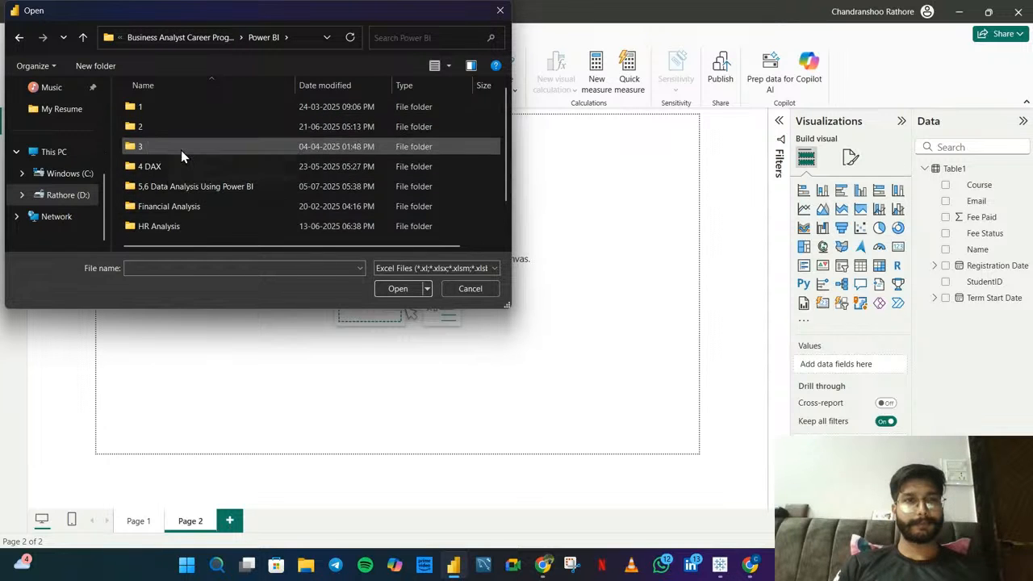
pyautogui.doubleClick(162, 170)
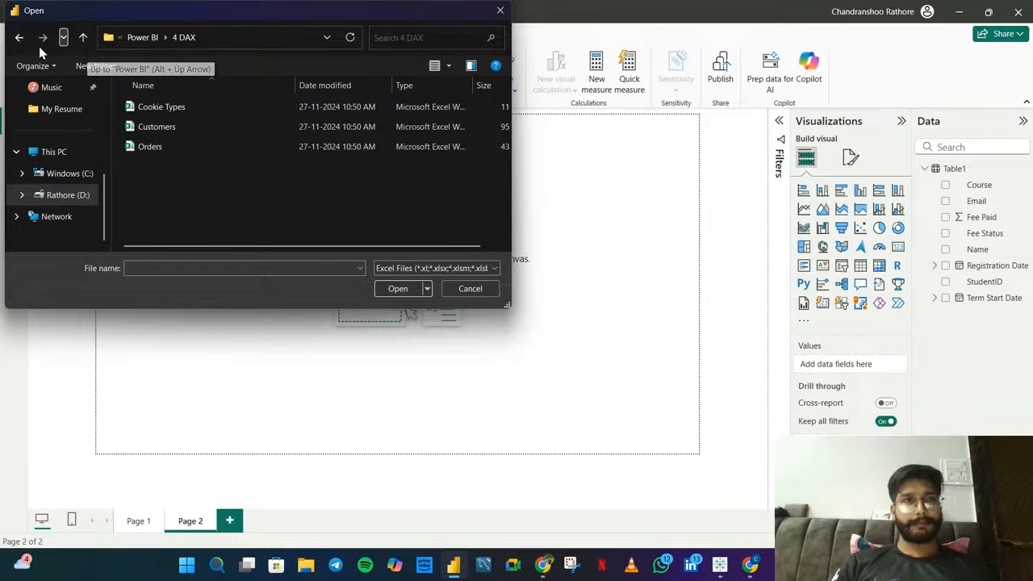
pyautogui.click(19, 38)
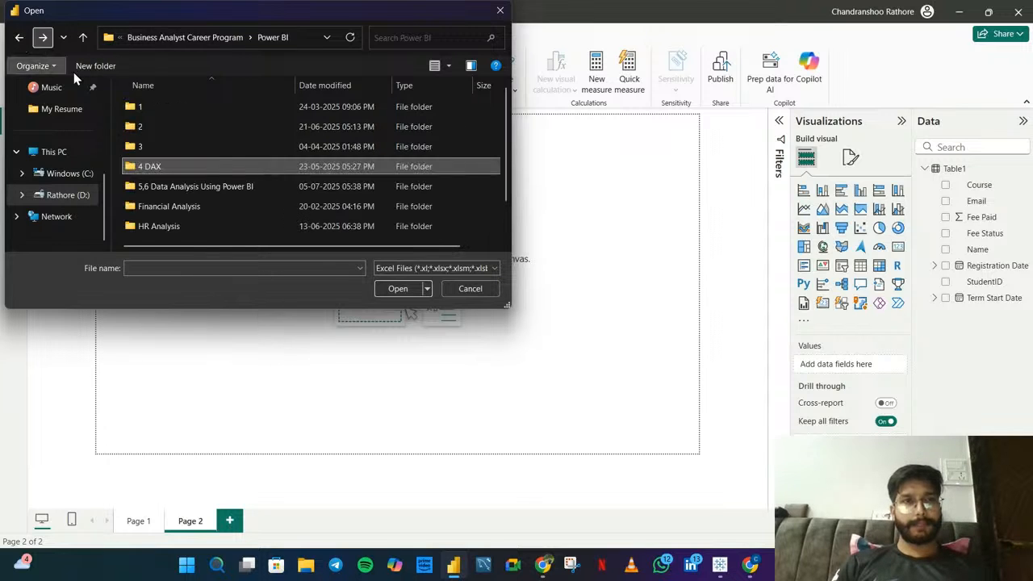
pyautogui.doubleClick(196, 185)
pyautogui.click(176, 109)
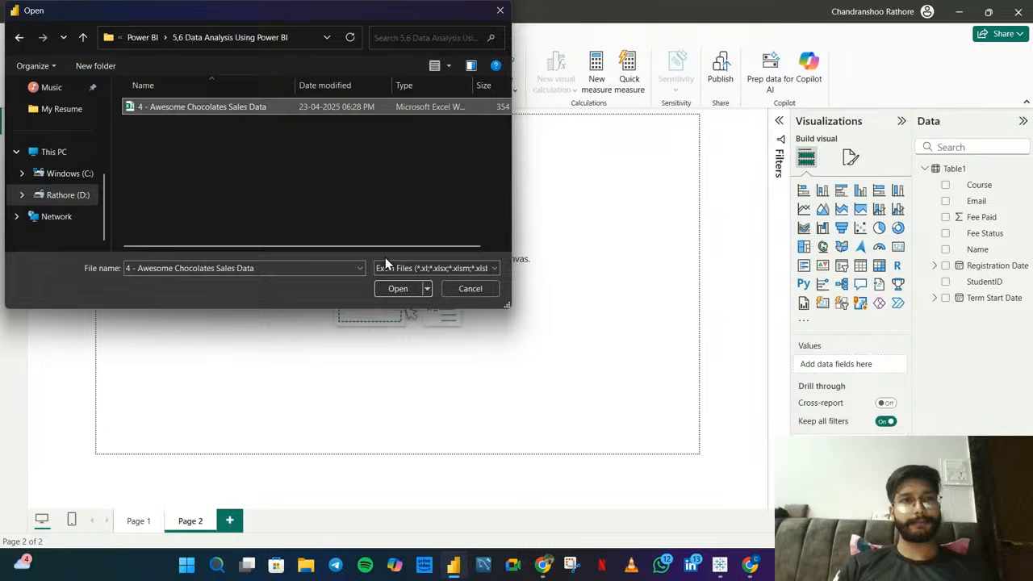
pyautogui.click(408, 292)
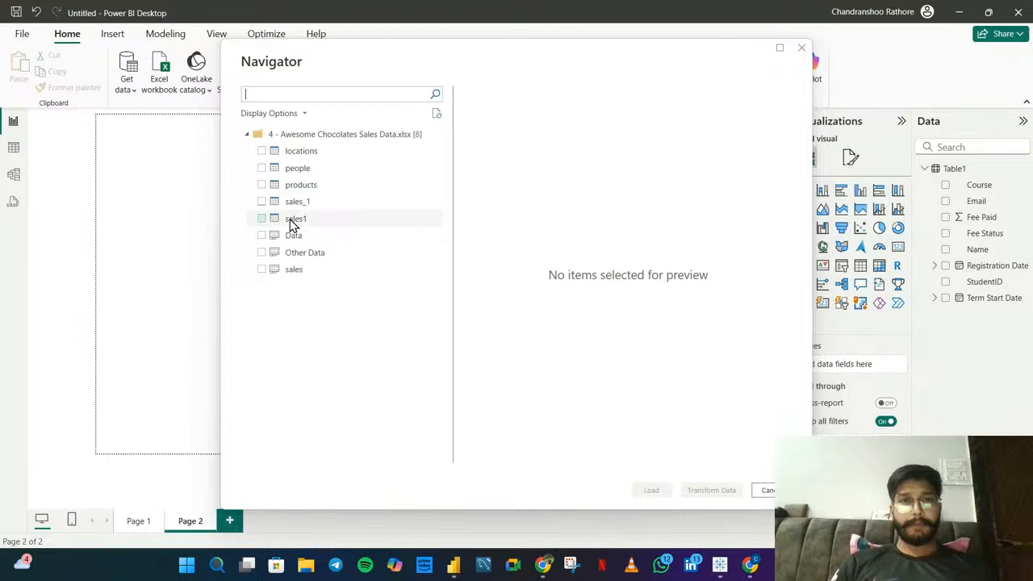
# - Select the locations, people and products tables of the chocolates workbook for import
pyautogui.click(262, 150)
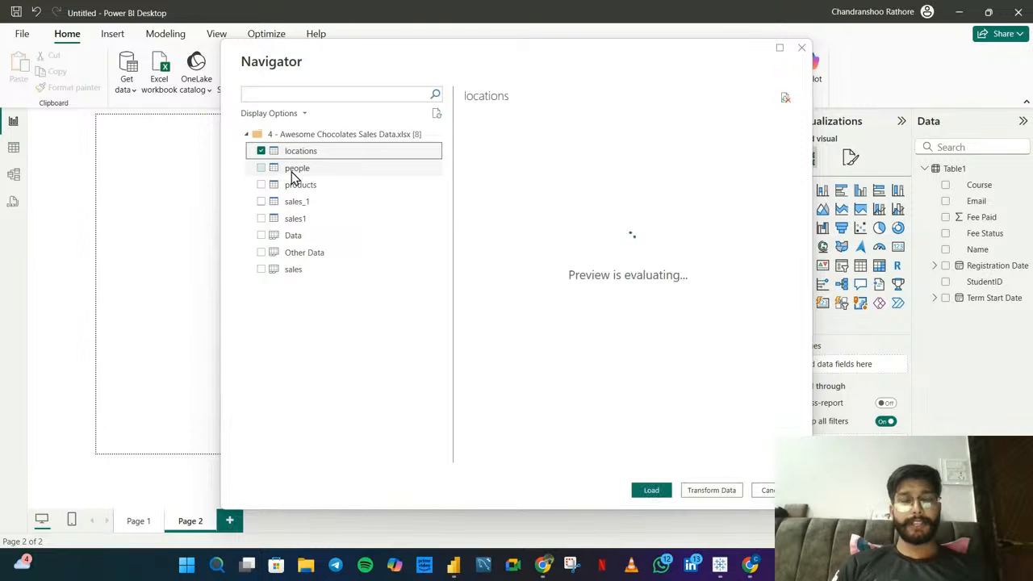
pyautogui.click(261, 168)
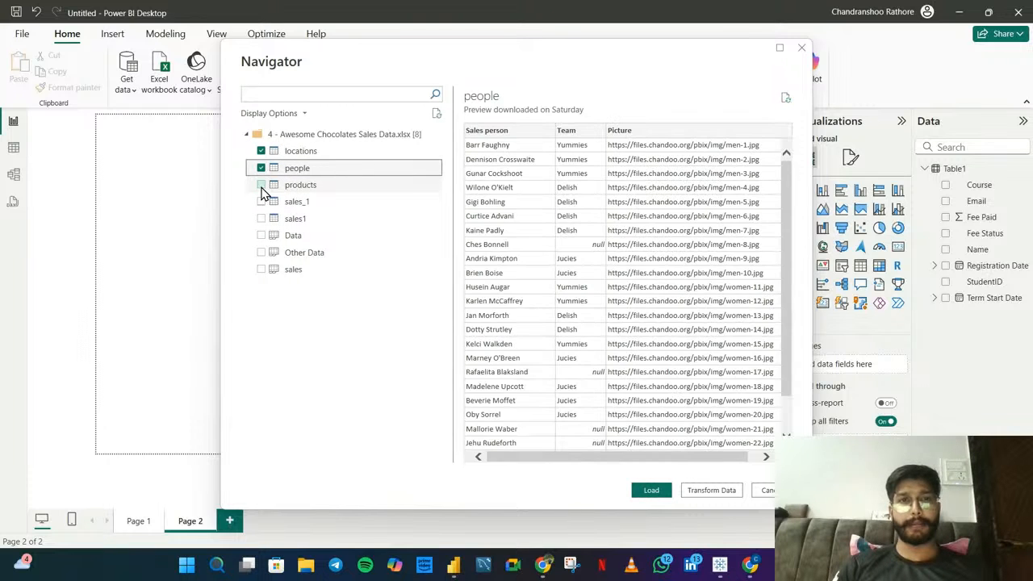
pyautogui.click(261, 185)
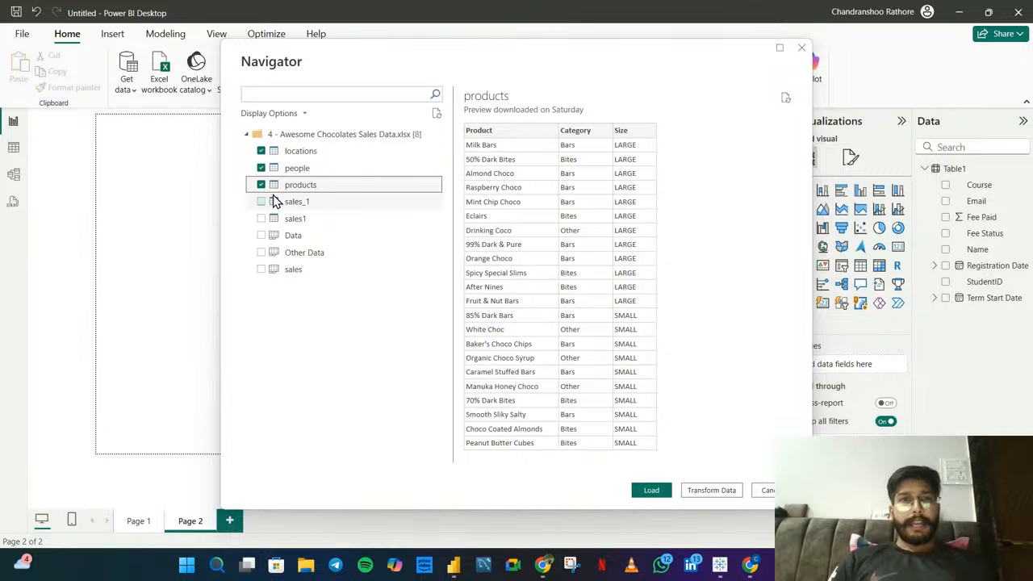
# - Compare the previews of sales_1 and sales1, add sales_1 to the selection and load the selected tables
pyautogui.click(280, 206)
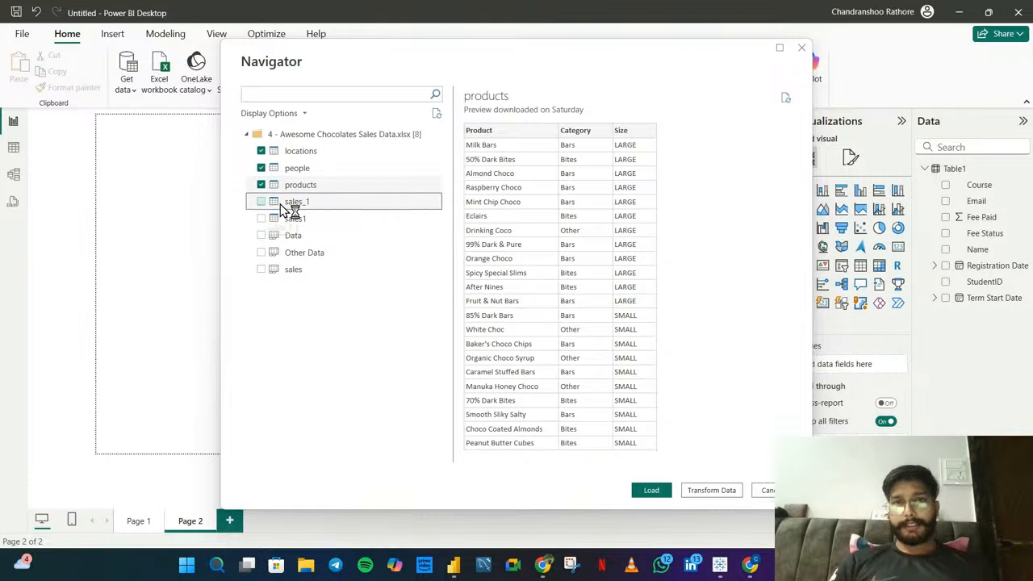
pyautogui.hscroll(5, 692, 288)
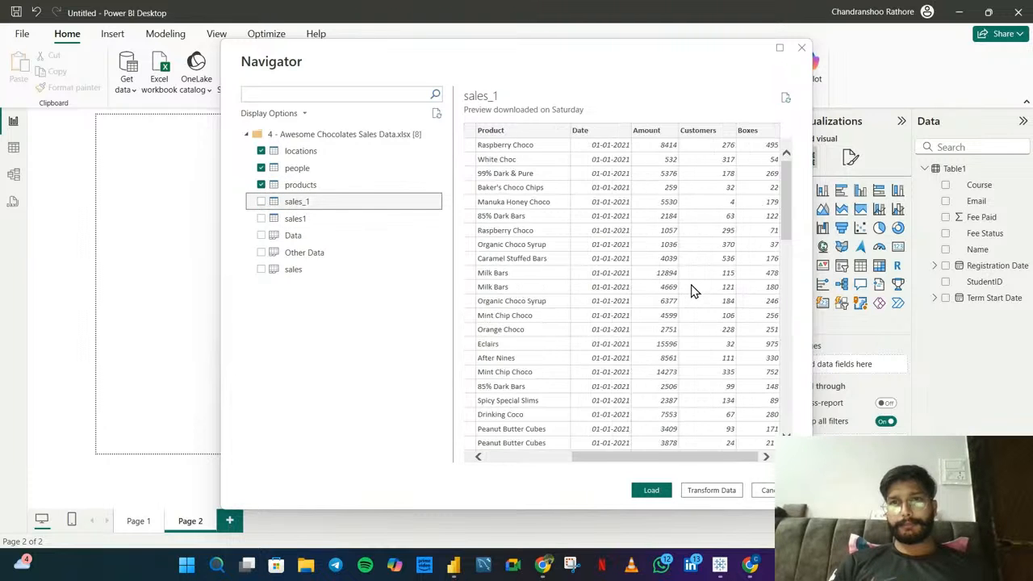
pyautogui.hscroll(-5, 692, 288)
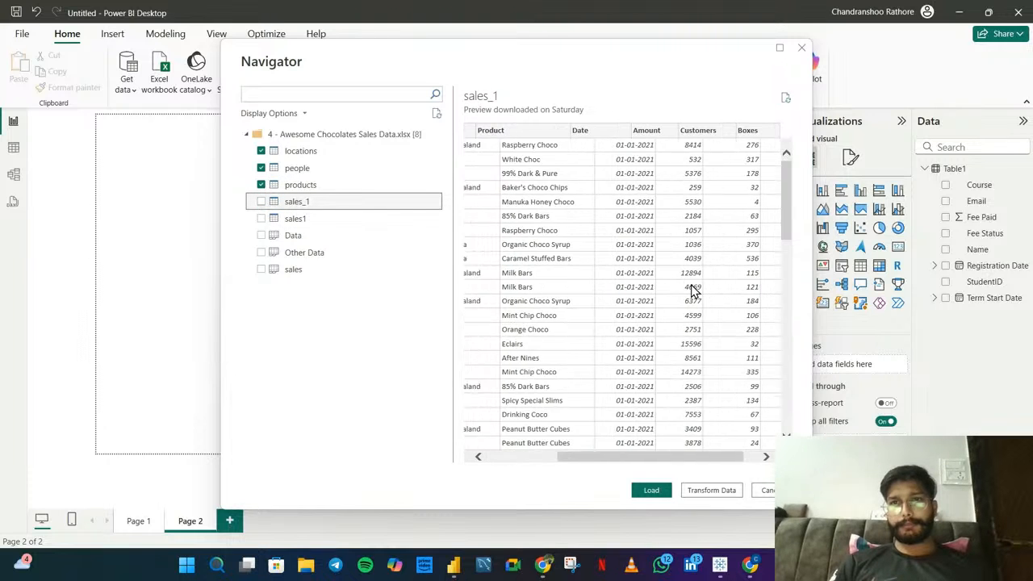
pyautogui.click(311, 219)
pyautogui.hscroll(-5, 646, 213)
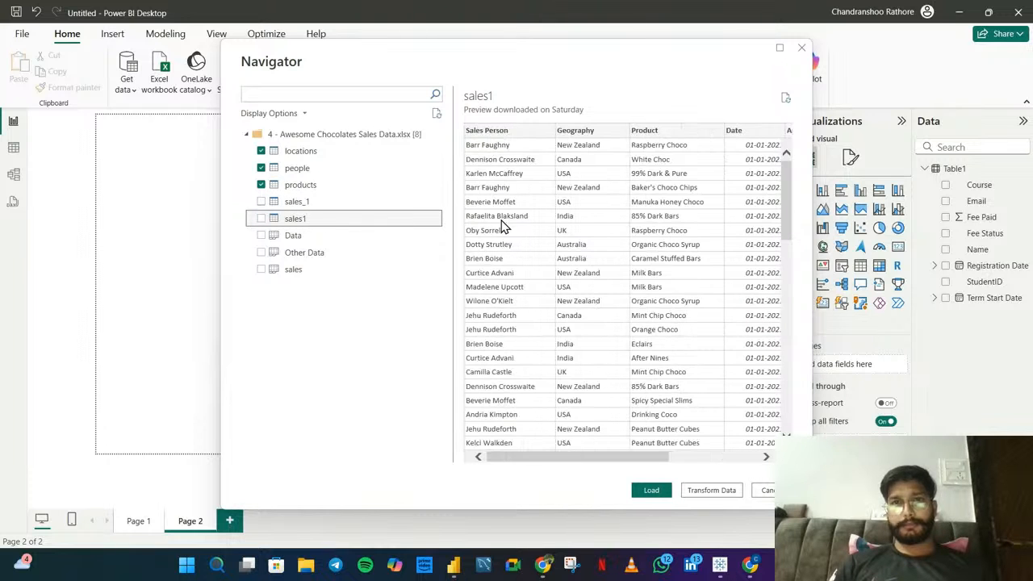
pyautogui.click(294, 209)
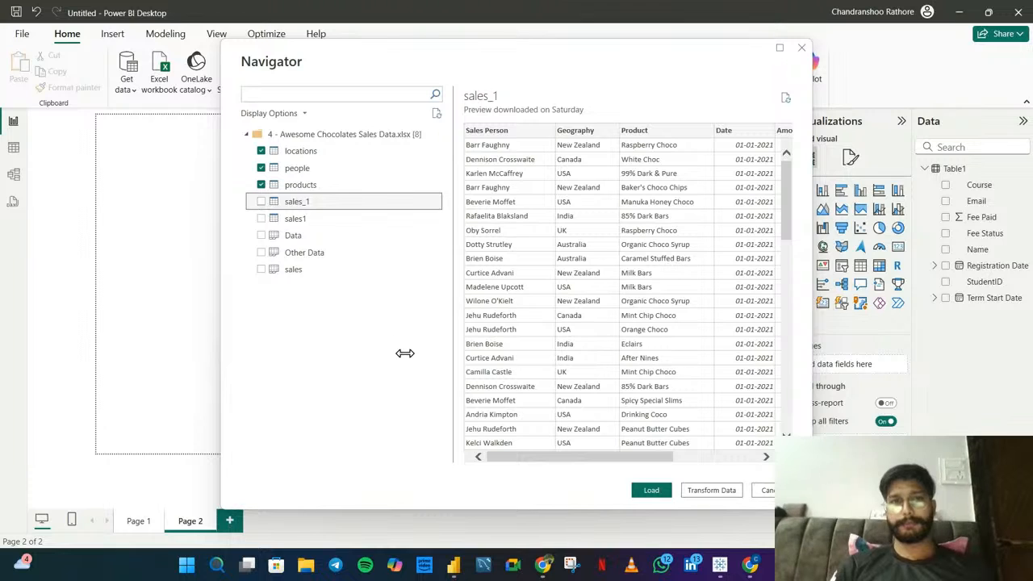
pyautogui.click(262, 202)
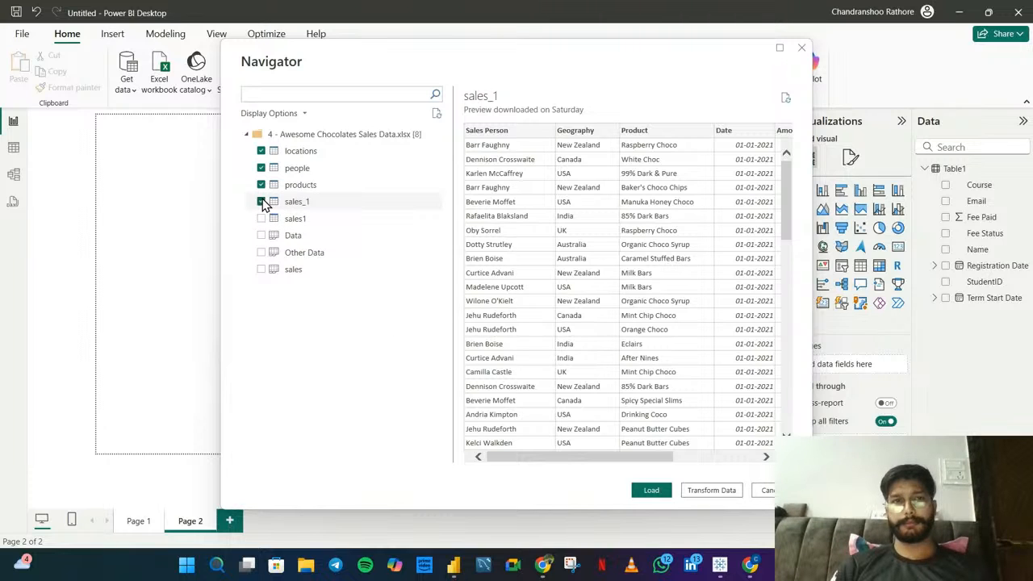
pyautogui.click(661, 491)
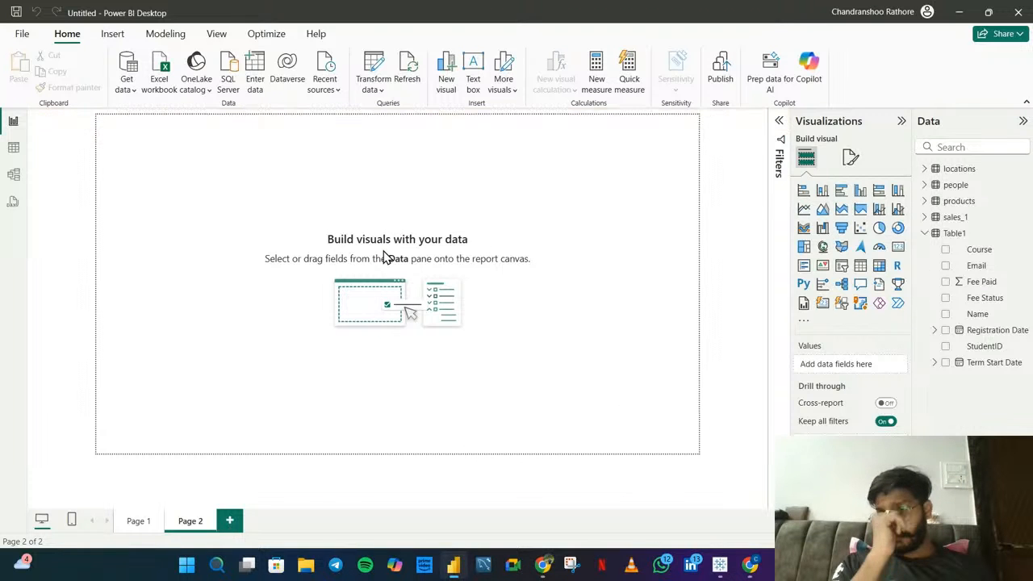
# - Delete the Table1 table from the data model
pyautogui.rightClick(957, 235)
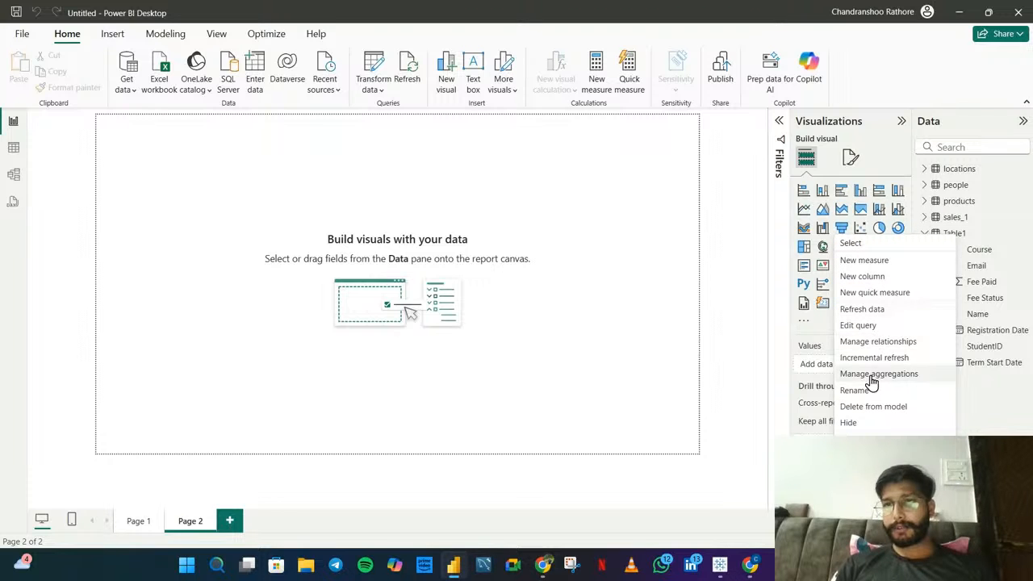
pyautogui.click(874, 407)
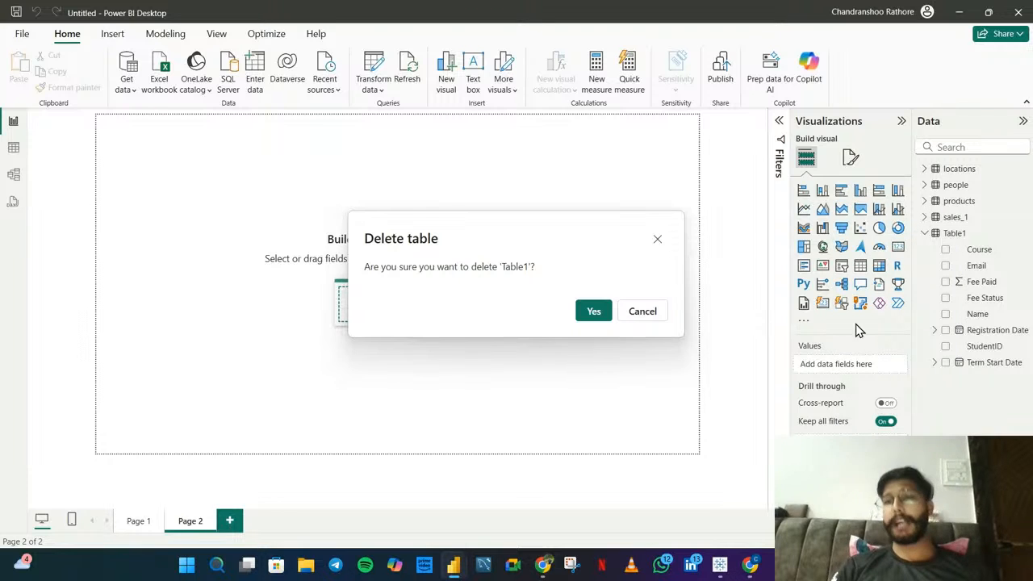
pyautogui.click(593, 313)
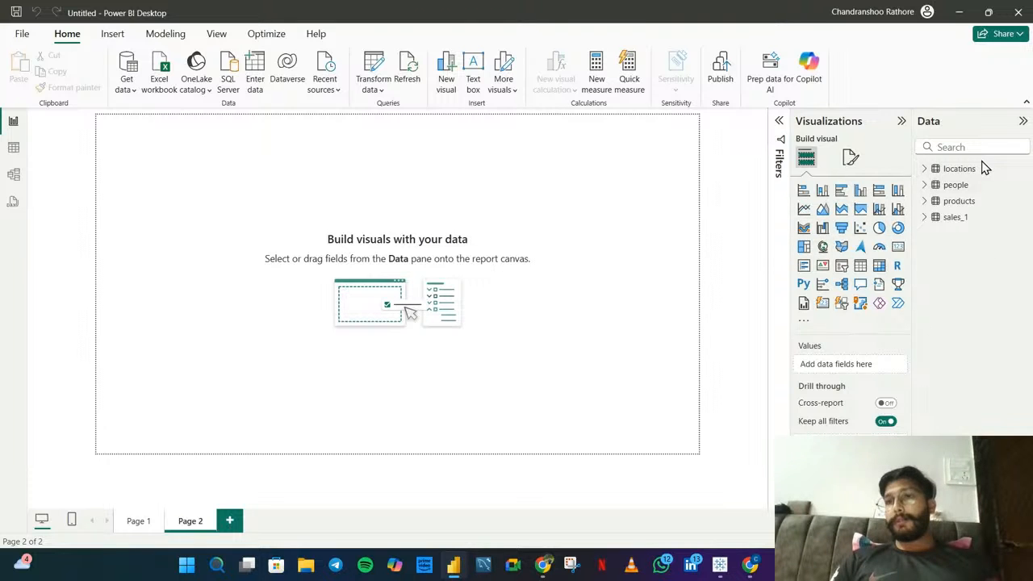
# - In the model diagram, place the locations table below products and relate its Geo column to Geography in sales_1, many to one with single cross-filtering
pyautogui.click(15, 177)
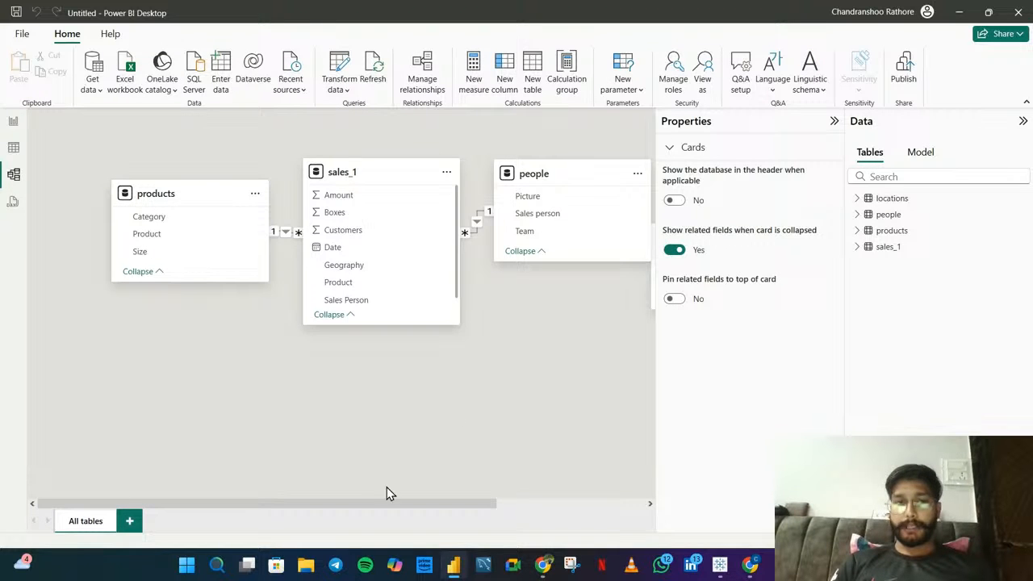
pyautogui.moveTo(375, 500); pyautogui.dragTo(525, 502)
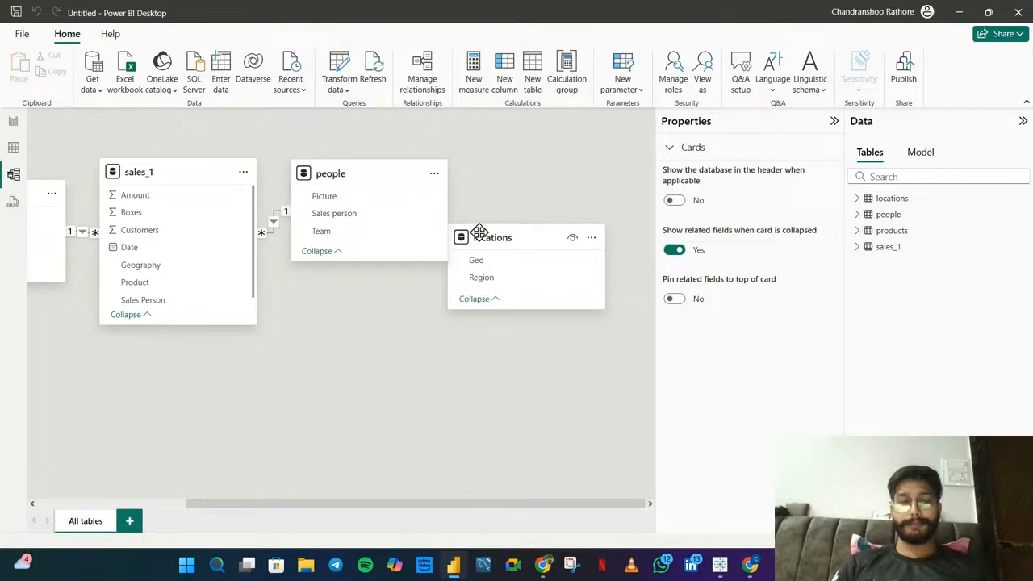
pyautogui.moveTo(477, 237); pyautogui.dragTo(131, 390)
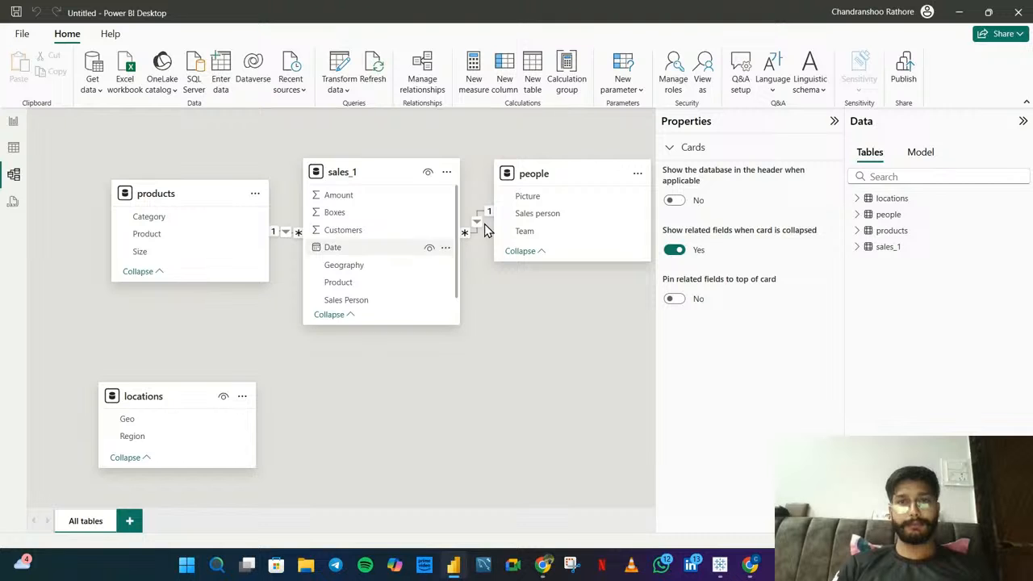
pyautogui.moveTo(125, 418); pyautogui.dragTo(349, 272)
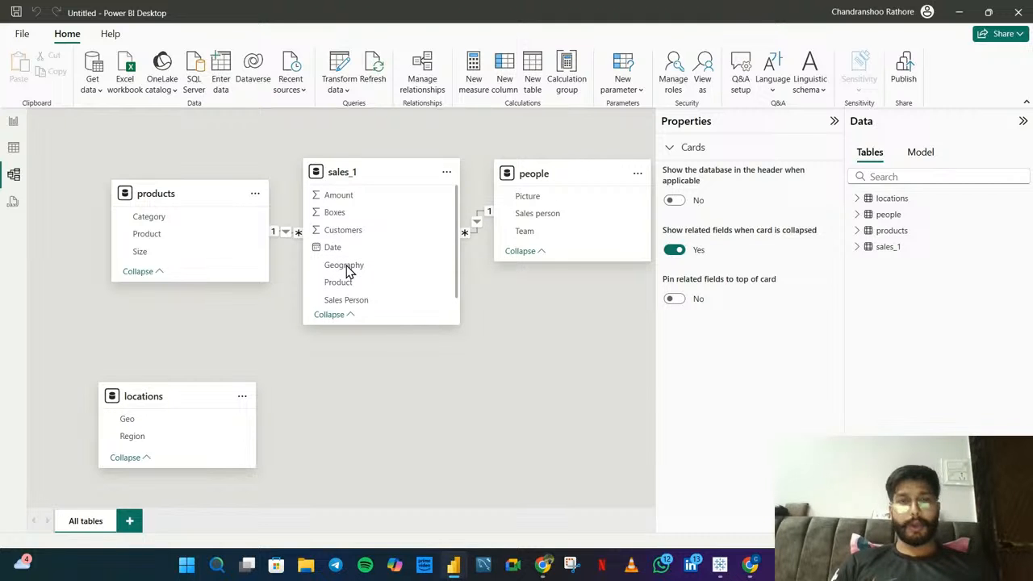
pyautogui.click(647, 493)
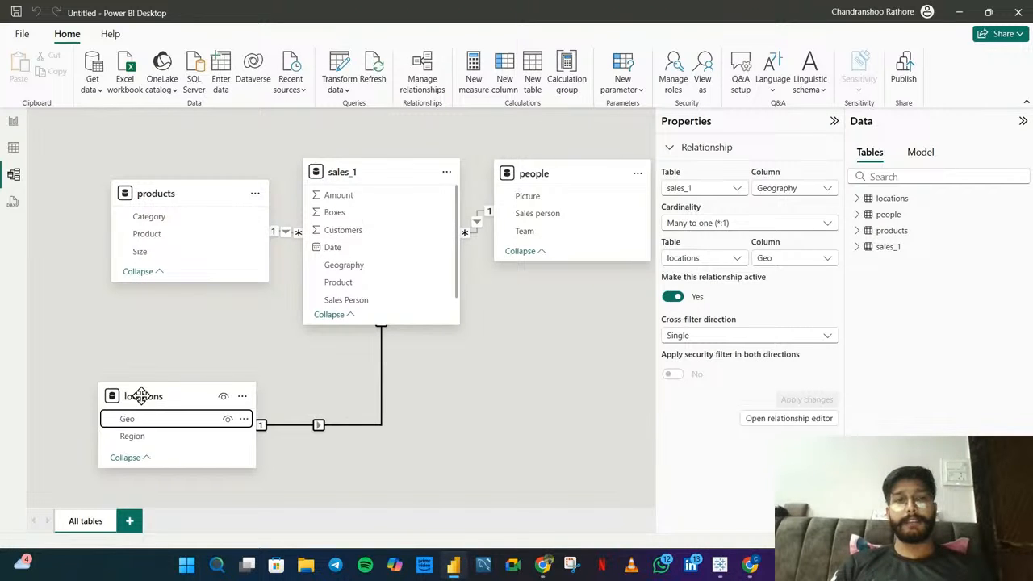
# - Arrange the model diagram around sales_1, with locations beneath it, products farther out on one side and people lower on the other
pyautogui.moveTo(141, 396); pyautogui.dragTo(284, 399)
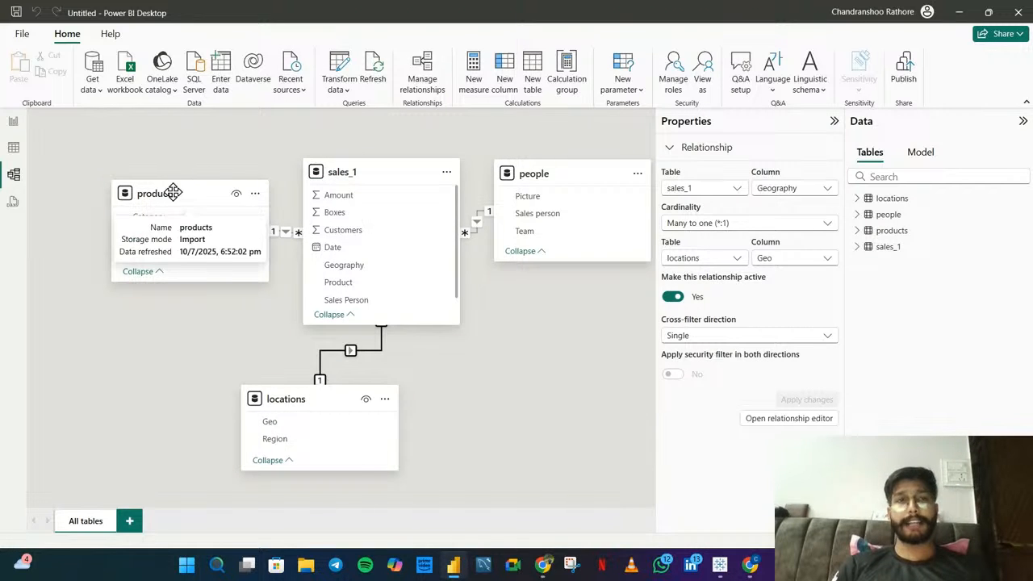
pyautogui.moveTo(173, 192); pyautogui.dragTo(142, 194)
pyautogui.click(359, 175)
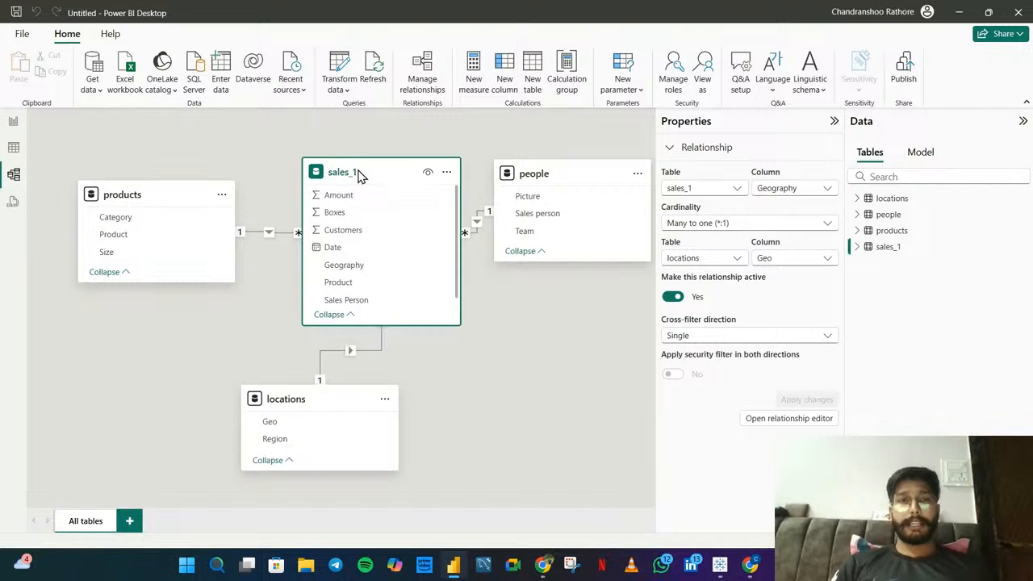
pyautogui.moveTo(347, 166); pyautogui.dragTo(344, 167)
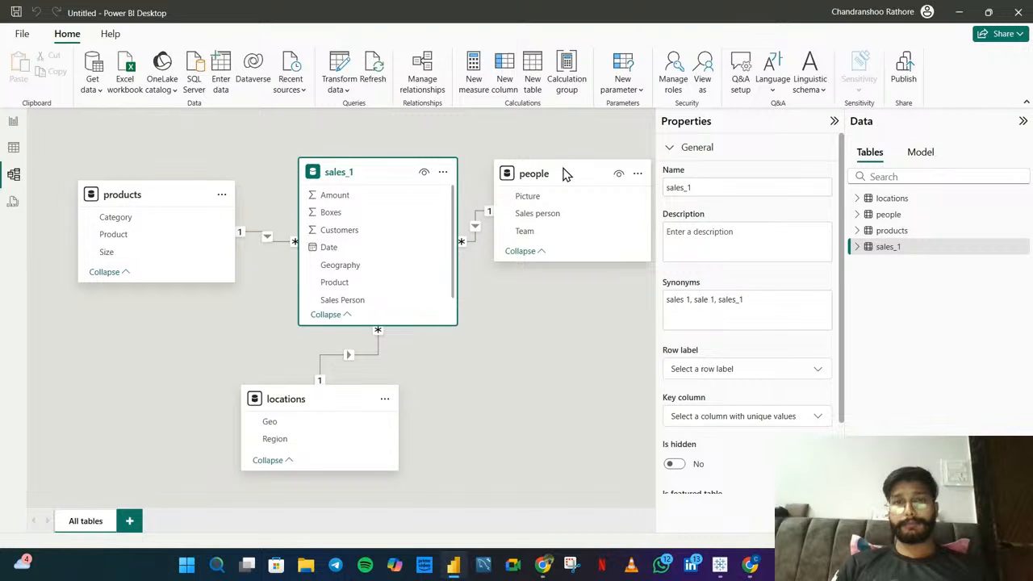
pyautogui.moveTo(542, 175); pyautogui.dragTo(538, 292)
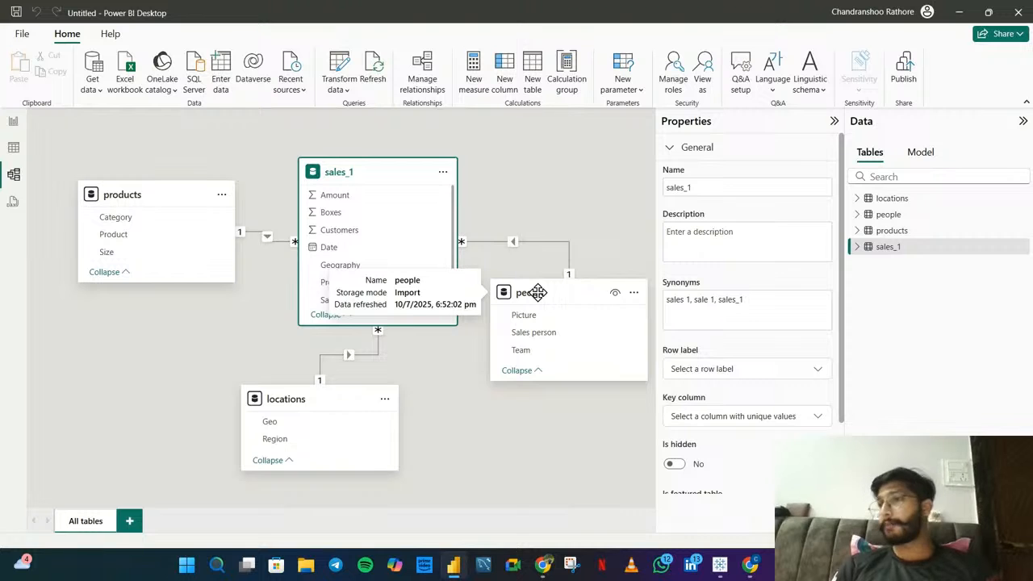
# - Review the rows and columns of the sales_1 table in its data grid and return to the empty report page
pyautogui.click(10, 148)
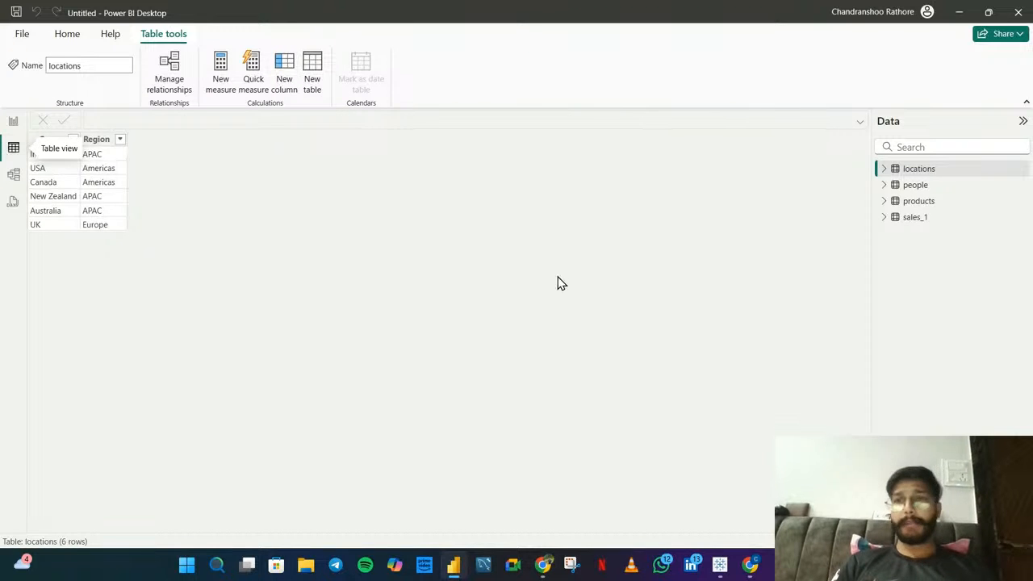
pyautogui.click(920, 224)
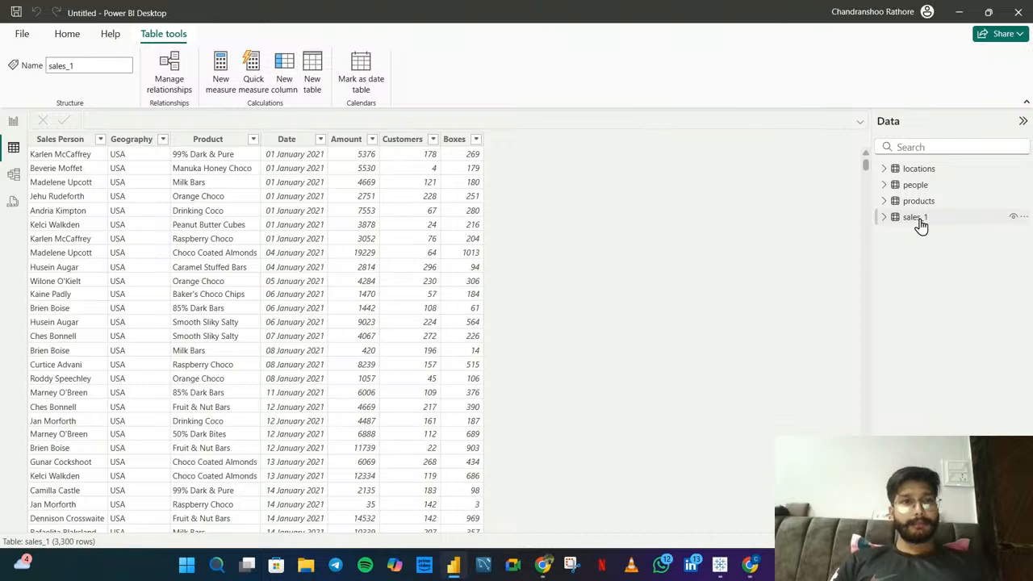
pyautogui.scroll(-5, 358, 305)
pyautogui.scroll(5, 358, 304)
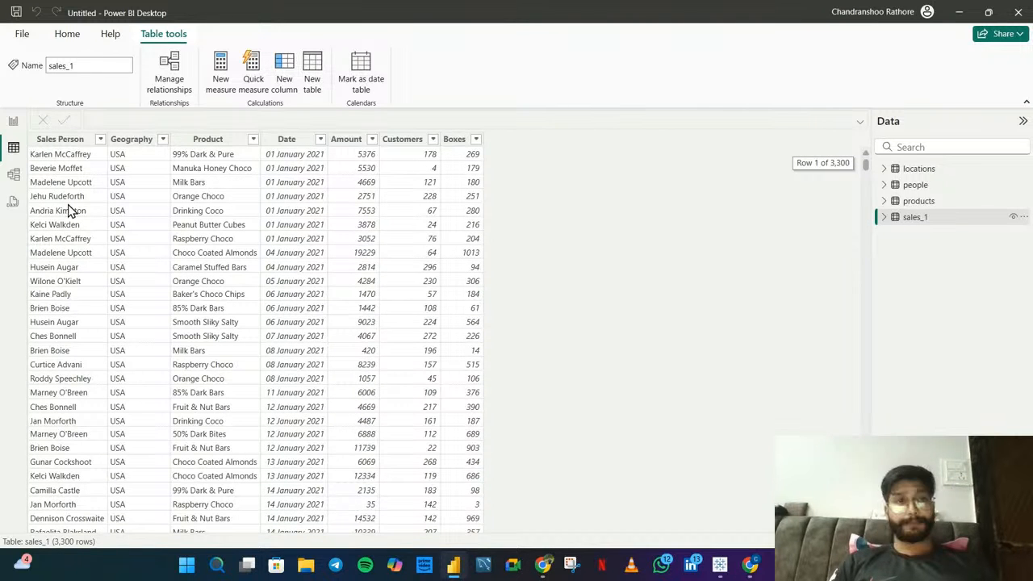
pyautogui.click(13, 121)
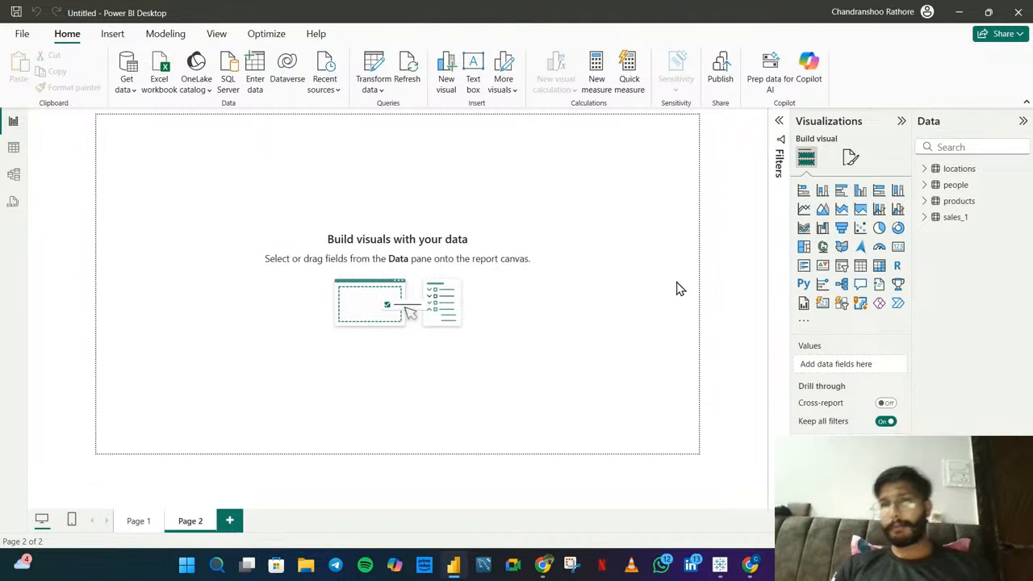
# - Set Page 2's canvas background to the third tint of the theme's bright blue and remove its transparency so the colour is solid
pyautogui.click(851, 158)
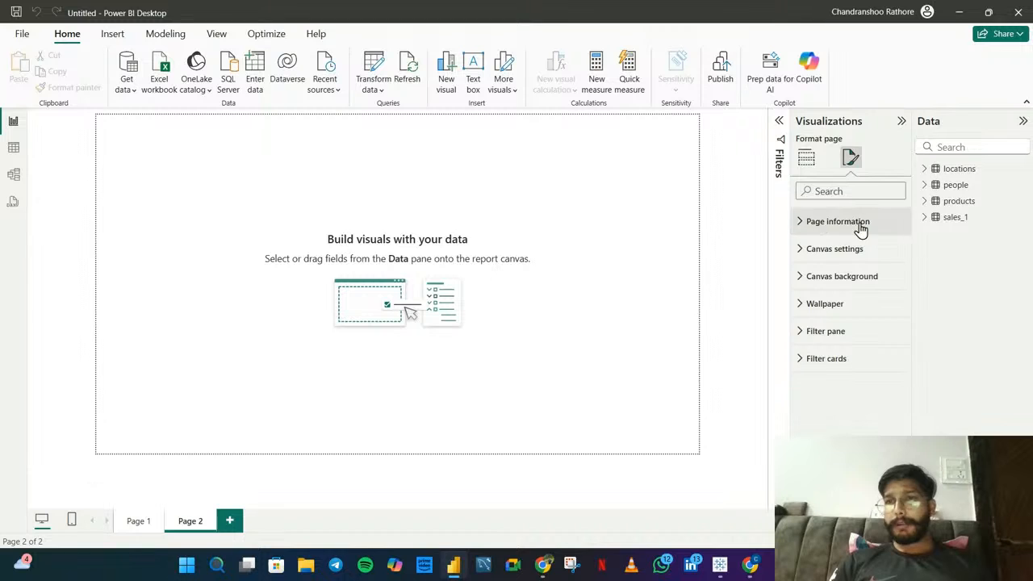
pyautogui.click(842, 277)
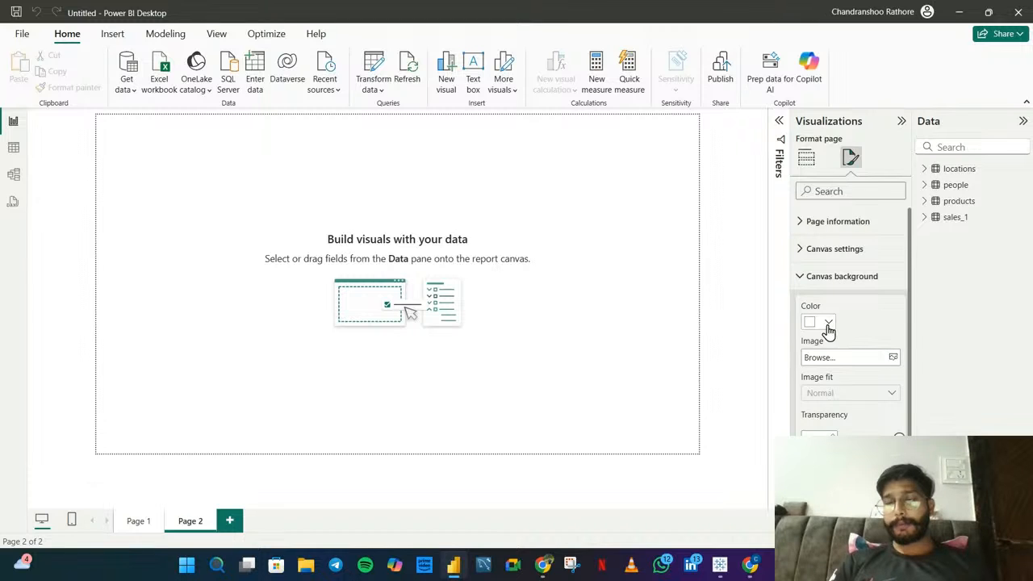
pyautogui.click(828, 323)
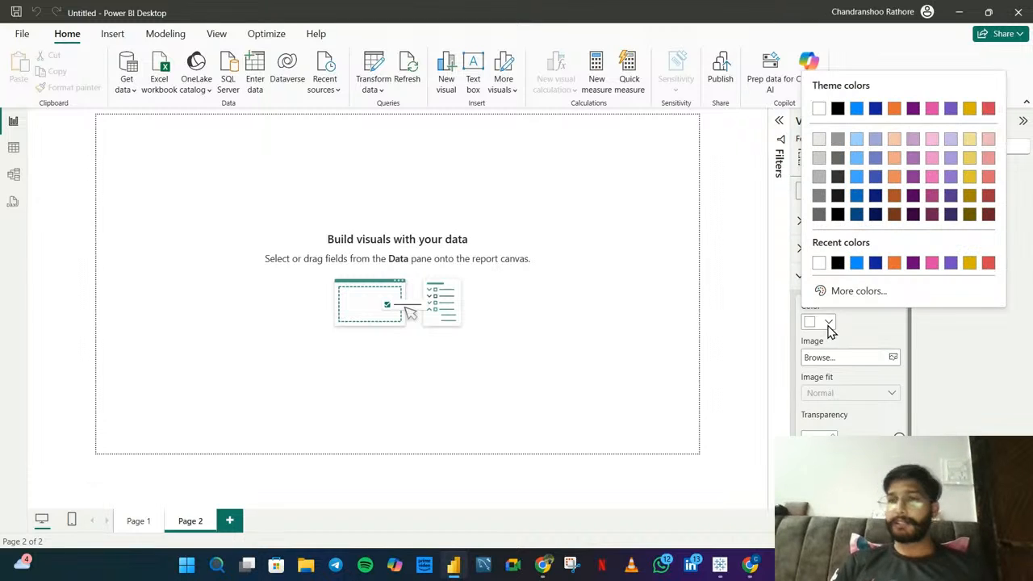
pyautogui.click(859, 265)
pyautogui.click(827, 323)
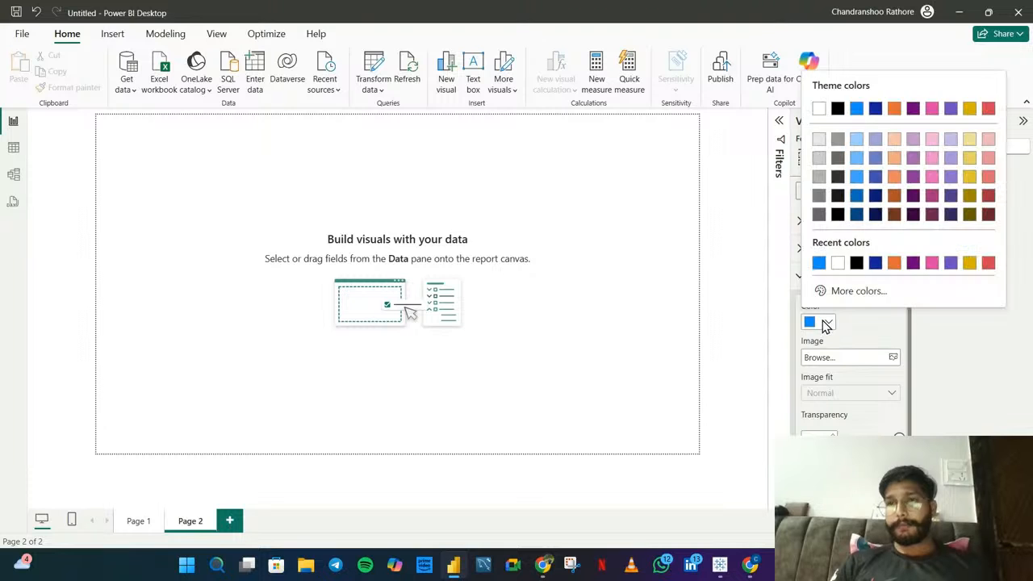
pyautogui.click(857, 139)
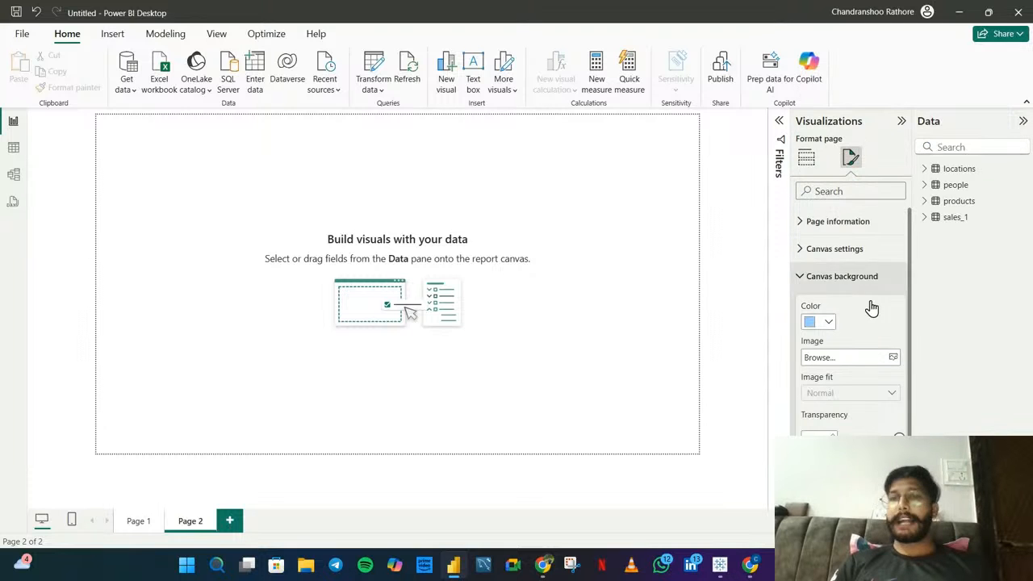
pyautogui.click(817, 323)
pyautogui.click(862, 181)
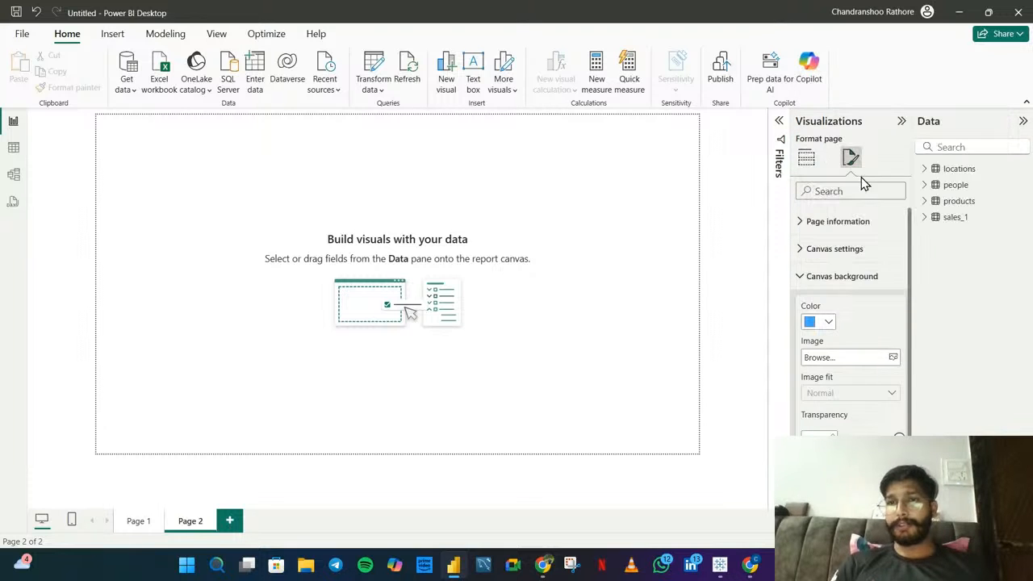
pyautogui.moveTo(899, 438); pyautogui.dragTo(762, 458)
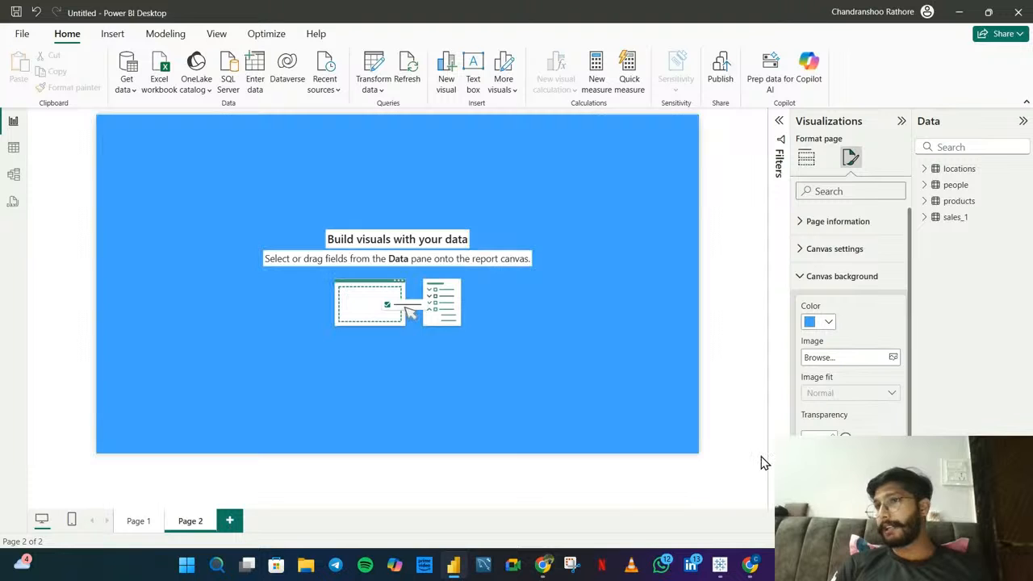
pyautogui.click(632, 336)
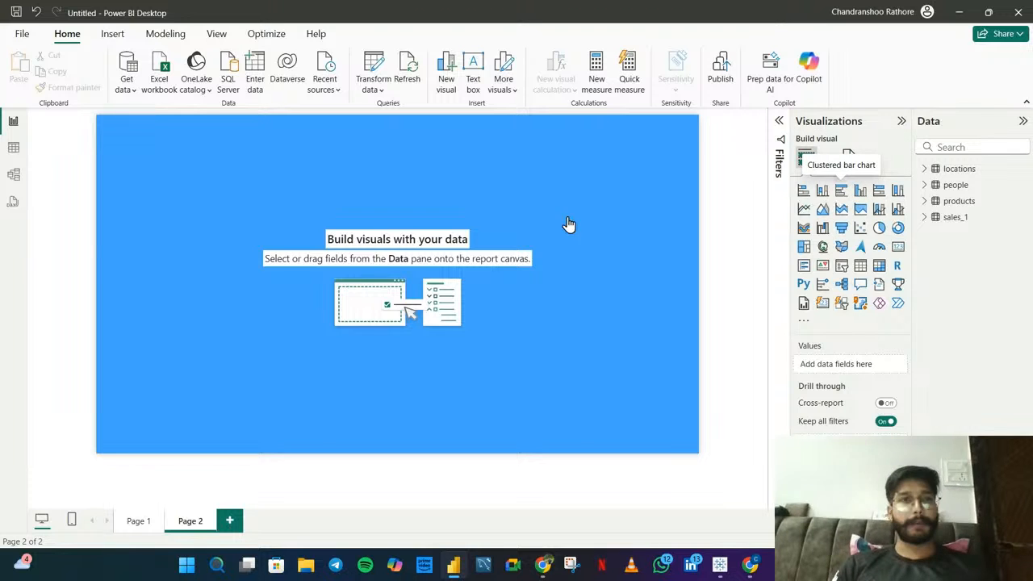
# - Add an empty clustered bar chart to the blue report page, without creating any new table
pyautogui.click(842, 190)
pyautogui.click(164, 250)
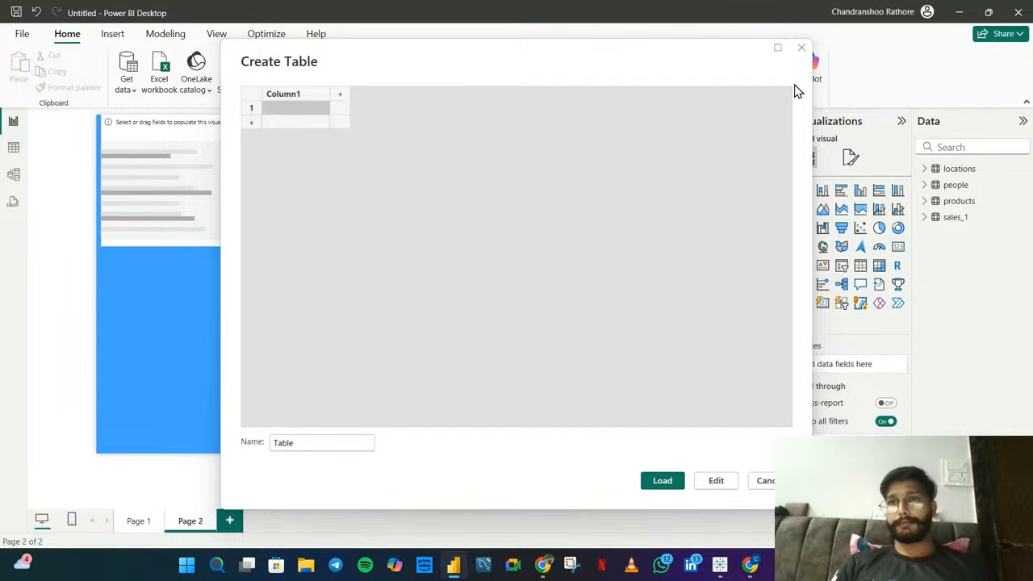
pyautogui.click(803, 47)
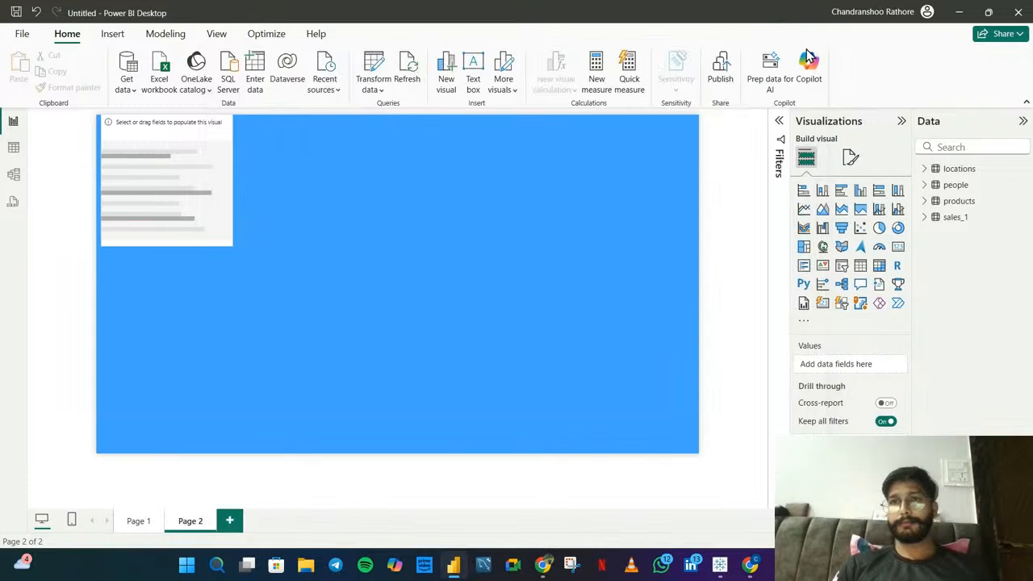
# - In Power Query, replace null with Candy in the people query's Team column and apply the change to the model
pyautogui.click(378, 75)
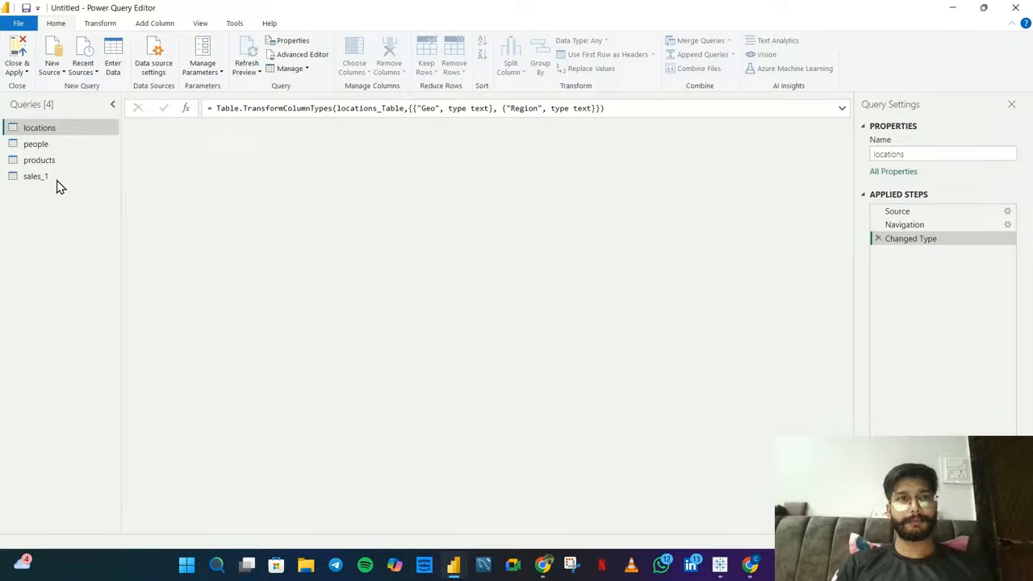
pyautogui.click(34, 146)
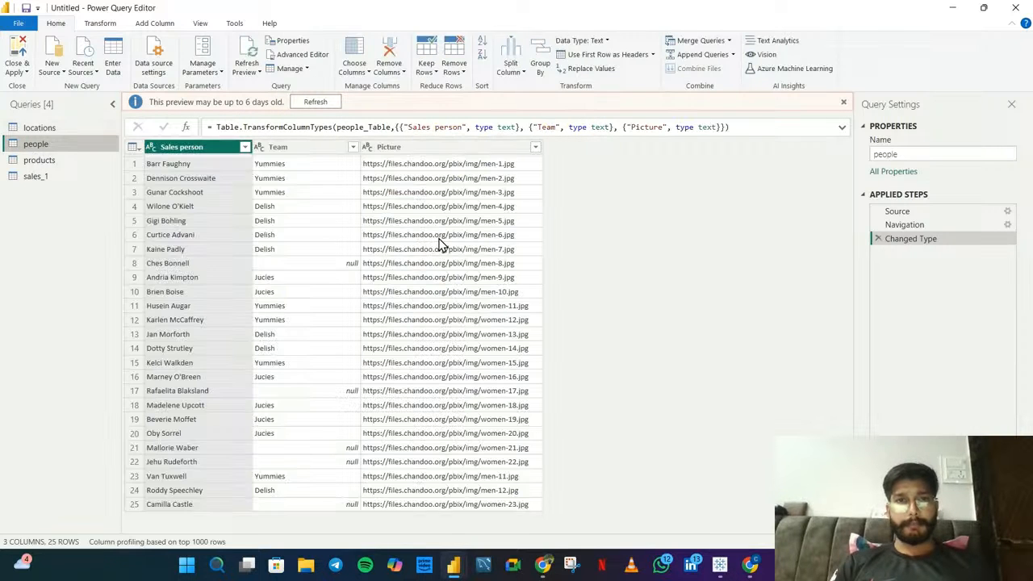
pyautogui.click(324, 153)
pyautogui.rightClick(323, 154)
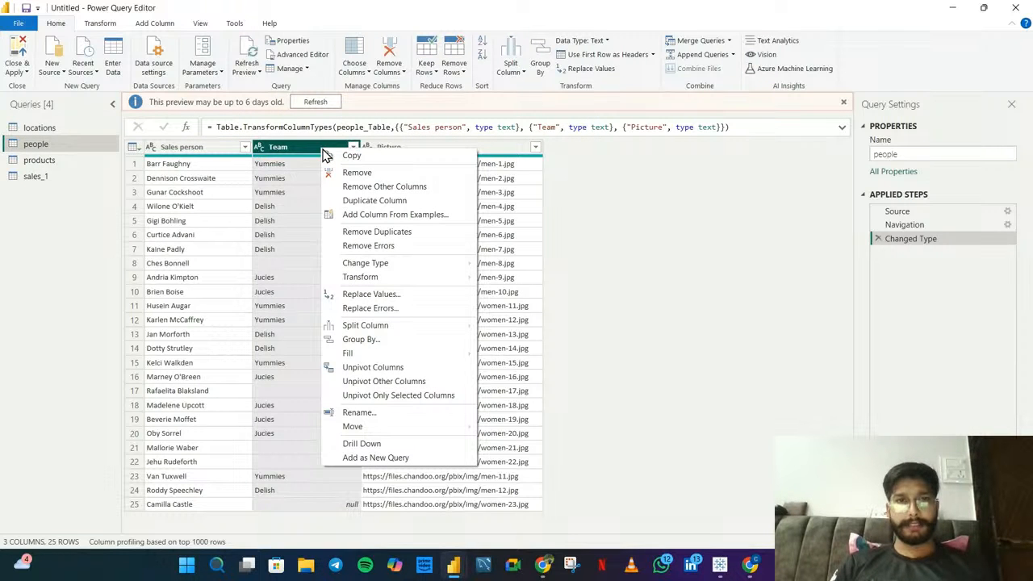
pyautogui.click(386, 296)
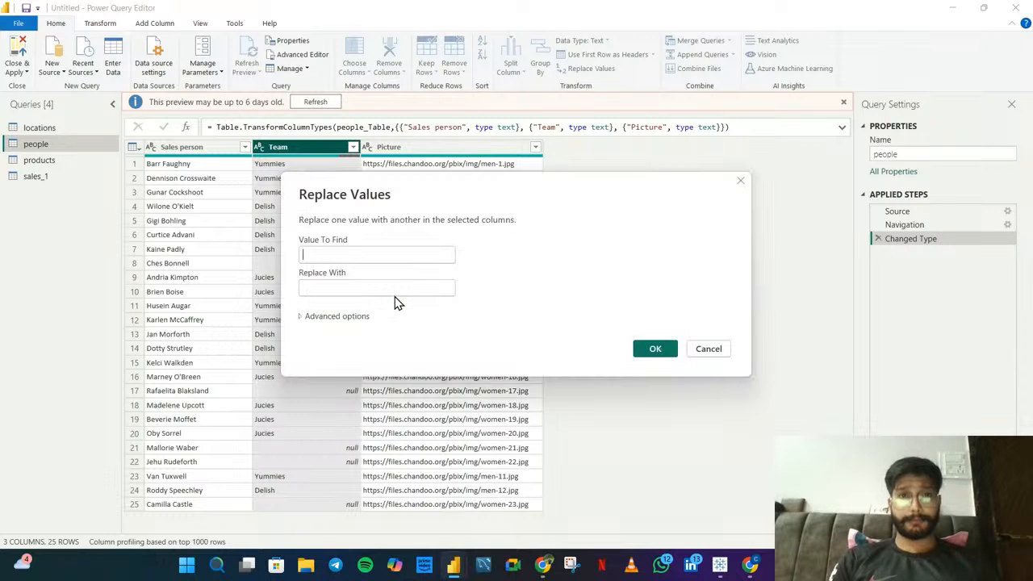
pyautogui.write('null')
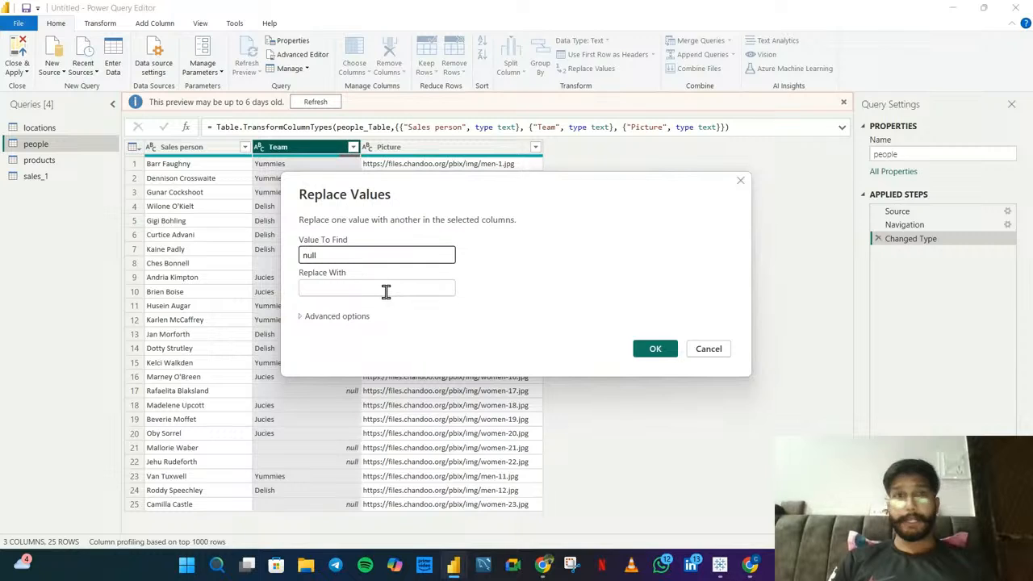
pyautogui.click(386, 292)
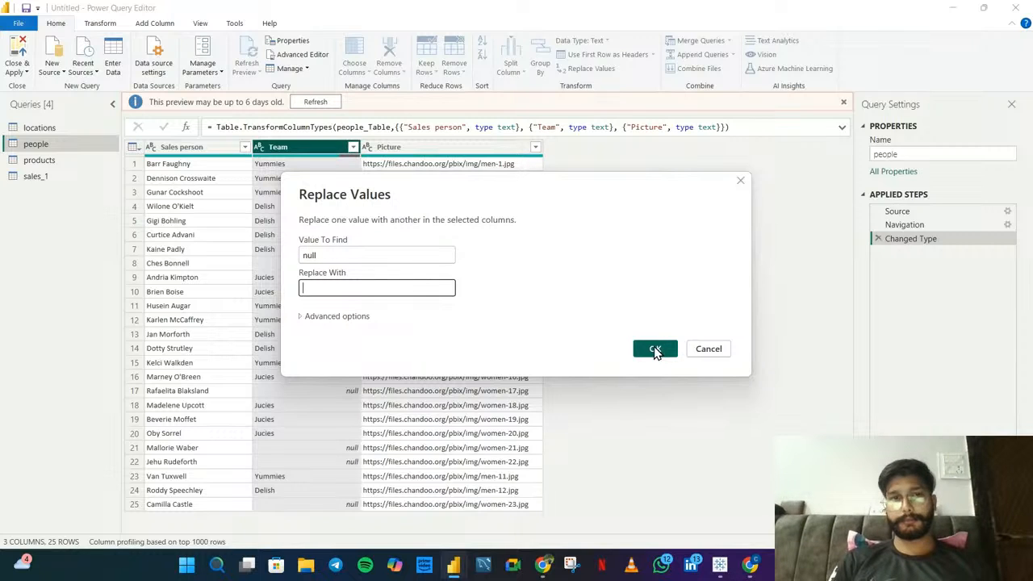
pyautogui.write('Candy')
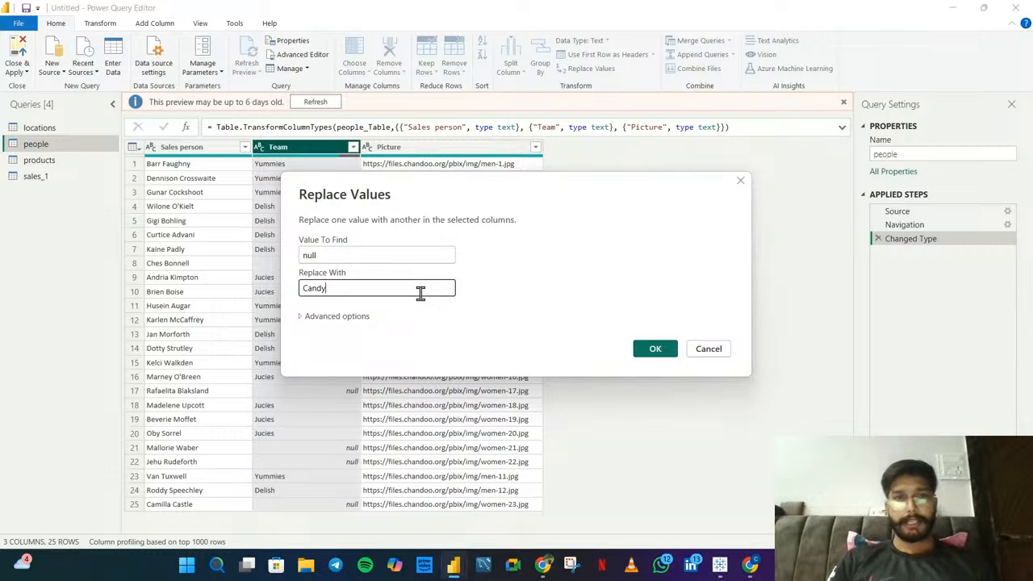
pyautogui.click(654, 349)
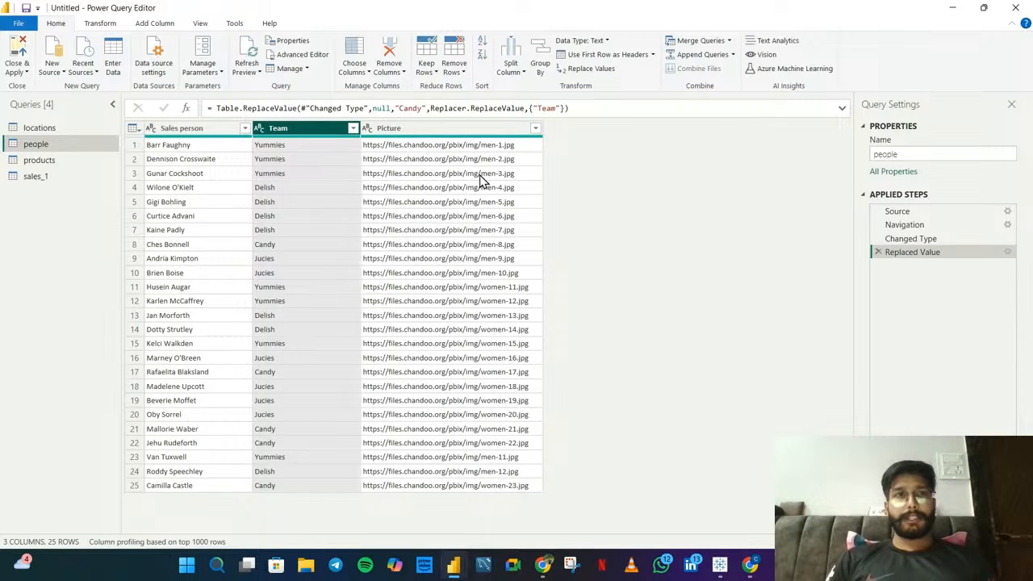
pyautogui.click(15, 48)
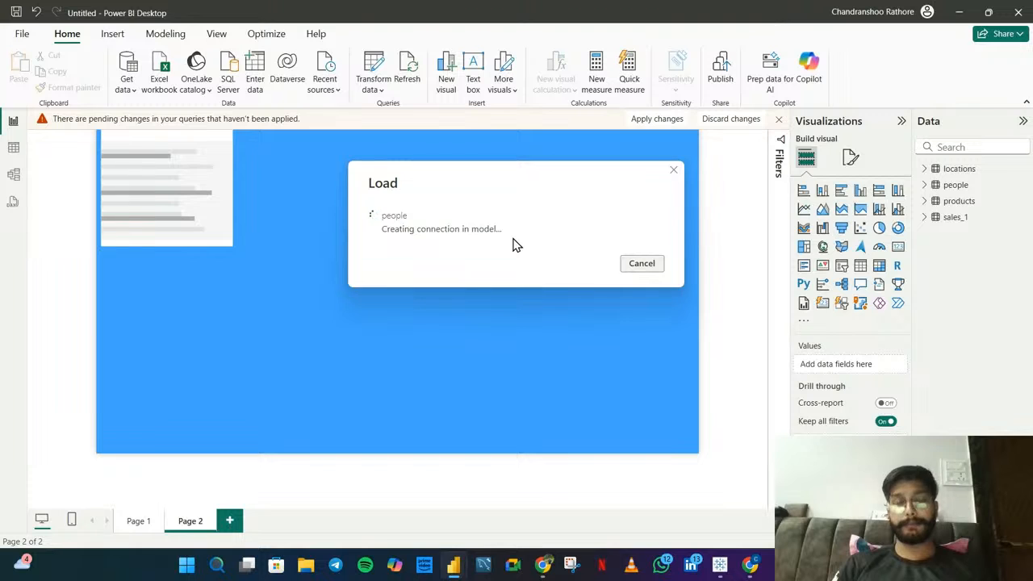
# - Place the empty bar chart slightly in from the page's upper-left corner and enlarge it in width and height
pyautogui.click(197, 131)
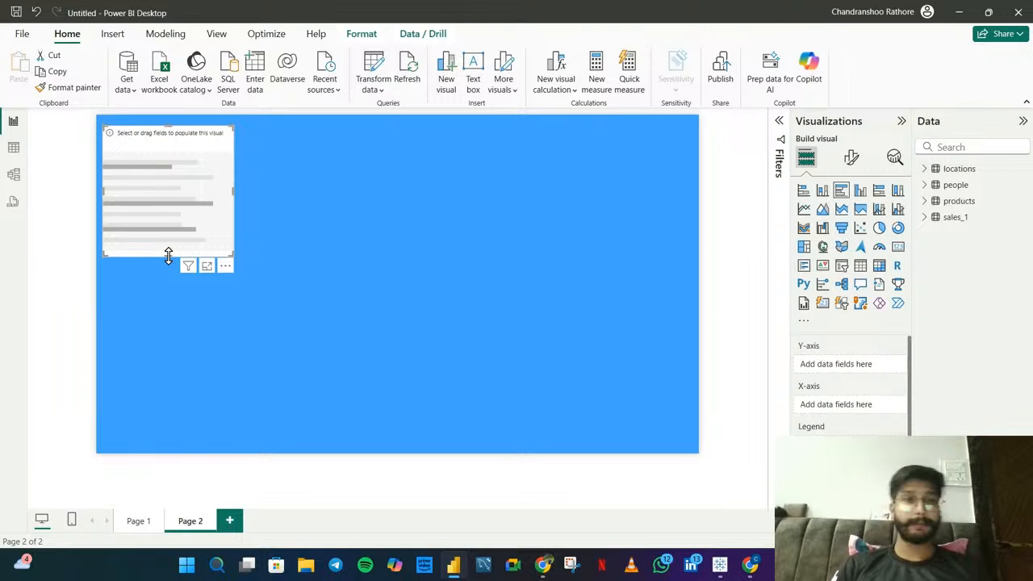
pyautogui.moveTo(168, 256); pyautogui.dragTo(167, 276)
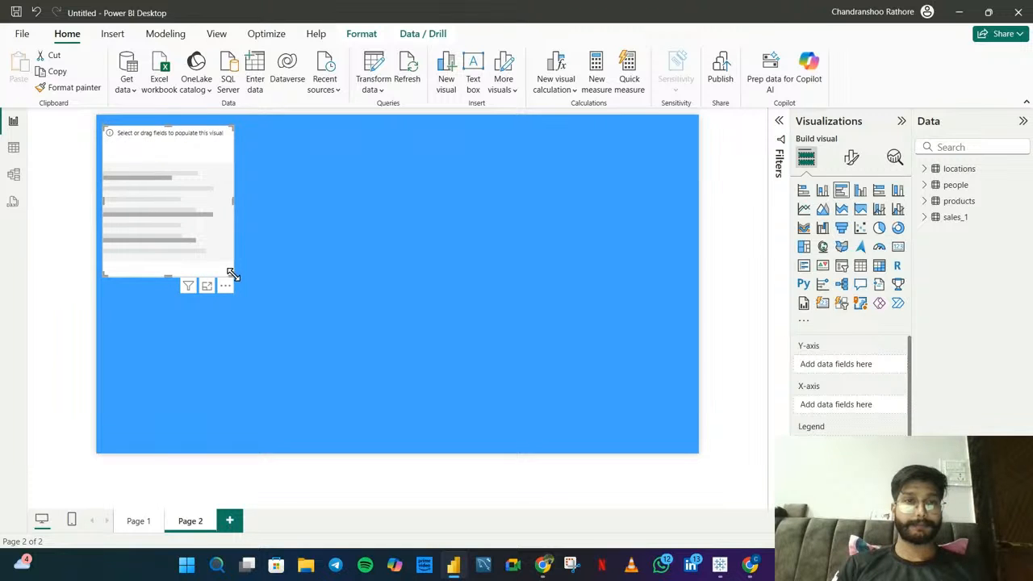
pyautogui.moveTo(231, 275); pyautogui.dragTo(256, 300)
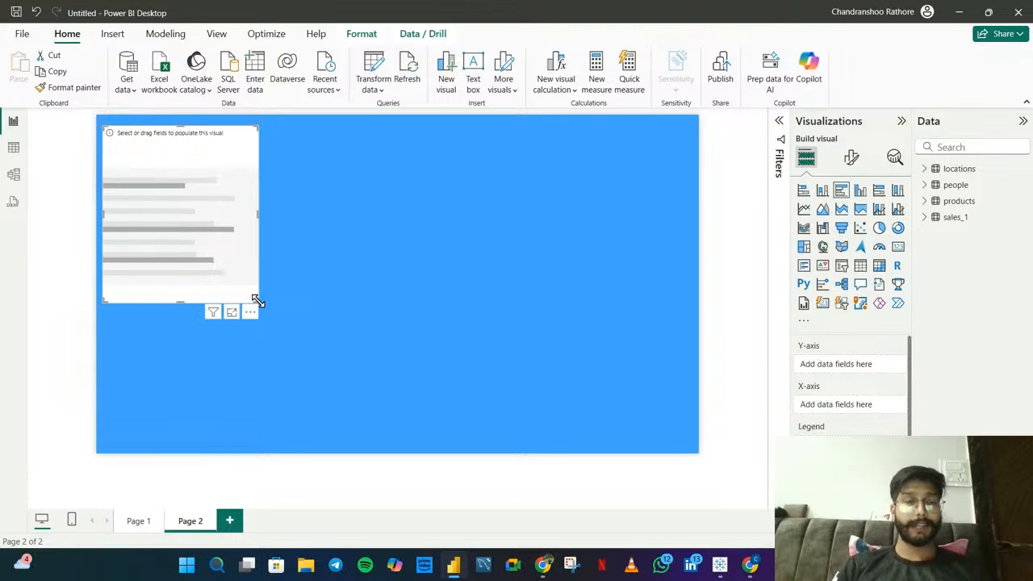
# - Plot the sum of Amount from sales_1 by Product from products in the bar chart, and make the chart wider and taller
pyautogui.click(925, 201)
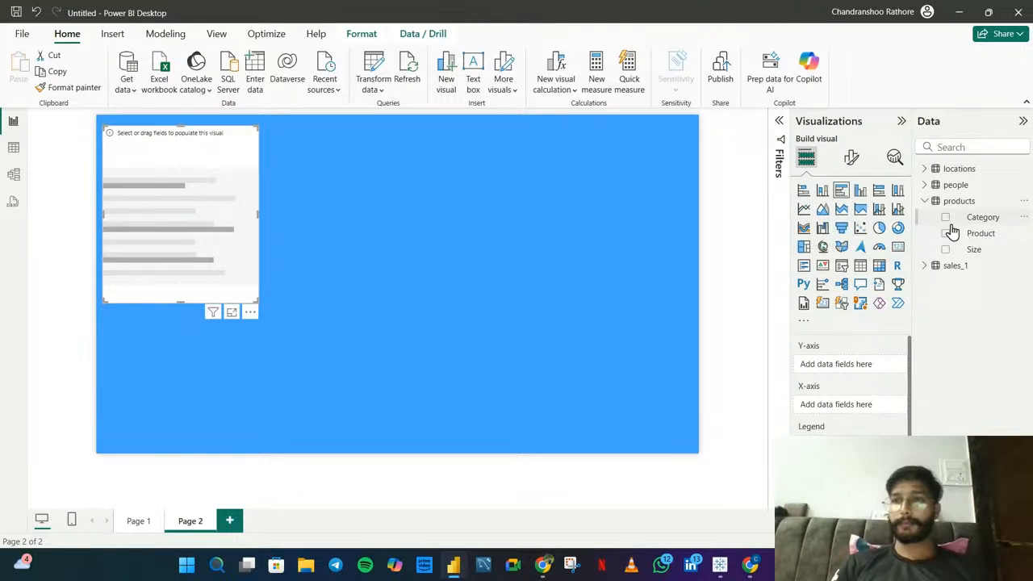
pyautogui.click(946, 233)
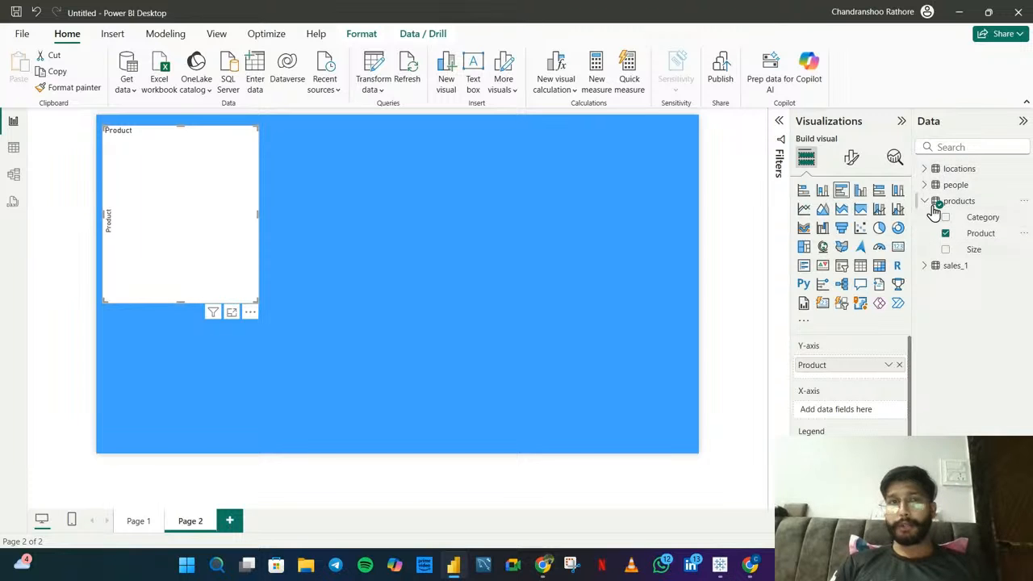
pyautogui.click(925, 265)
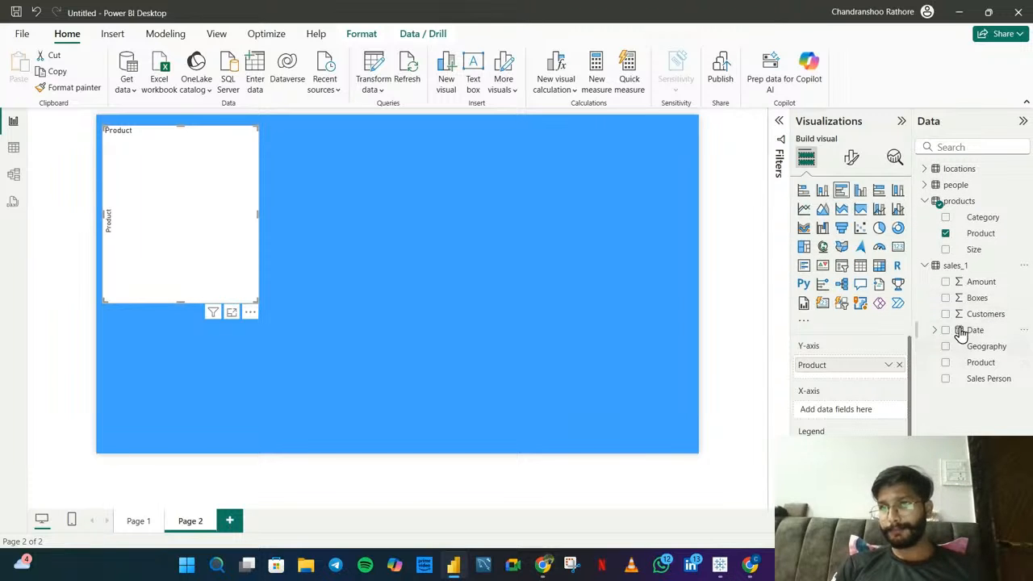
pyautogui.click(947, 281)
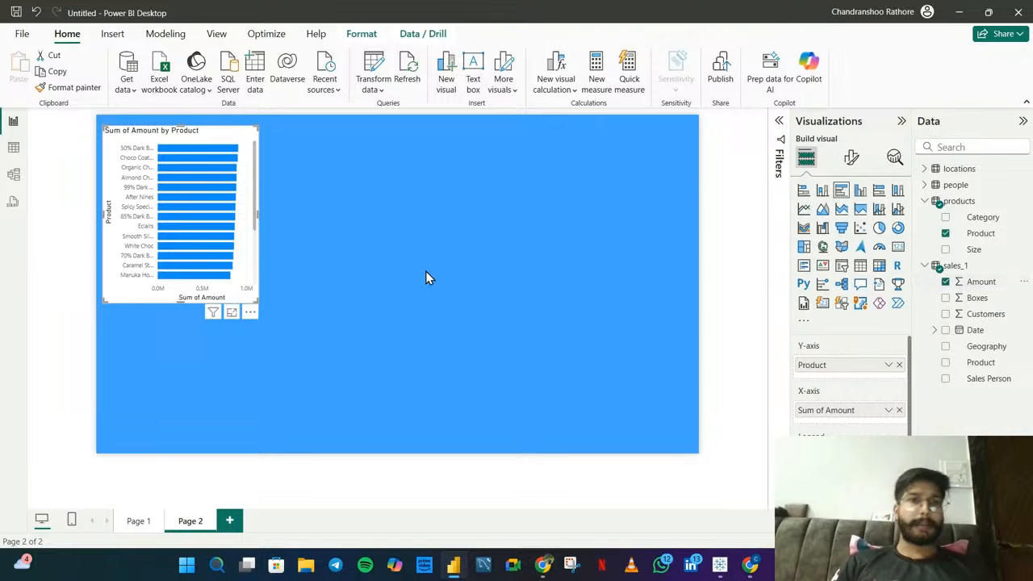
pyautogui.moveTo(258, 216); pyautogui.dragTo(346, 233)
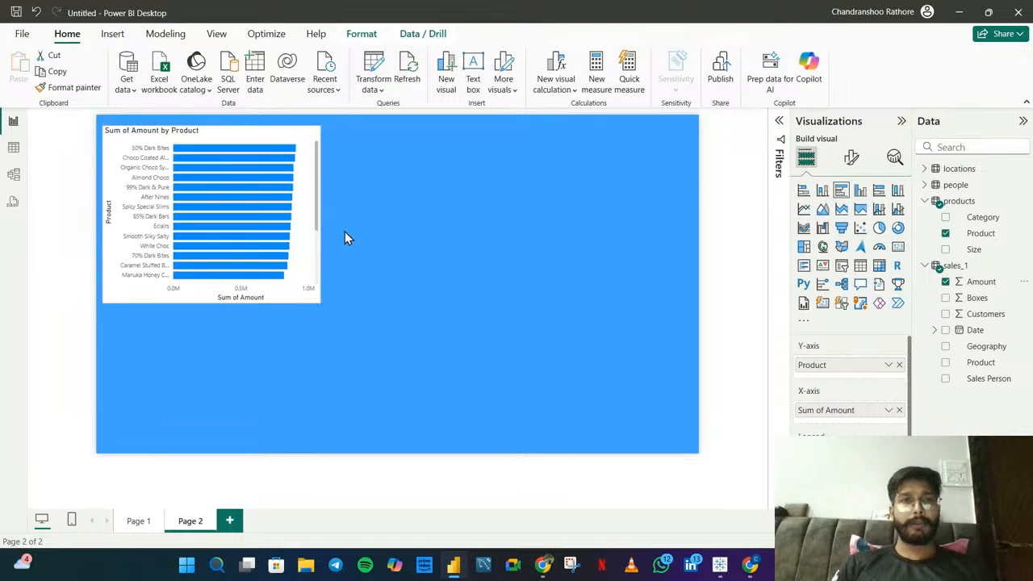
pyautogui.moveTo(226, 311); pyautogui.dragTo(226, 338)
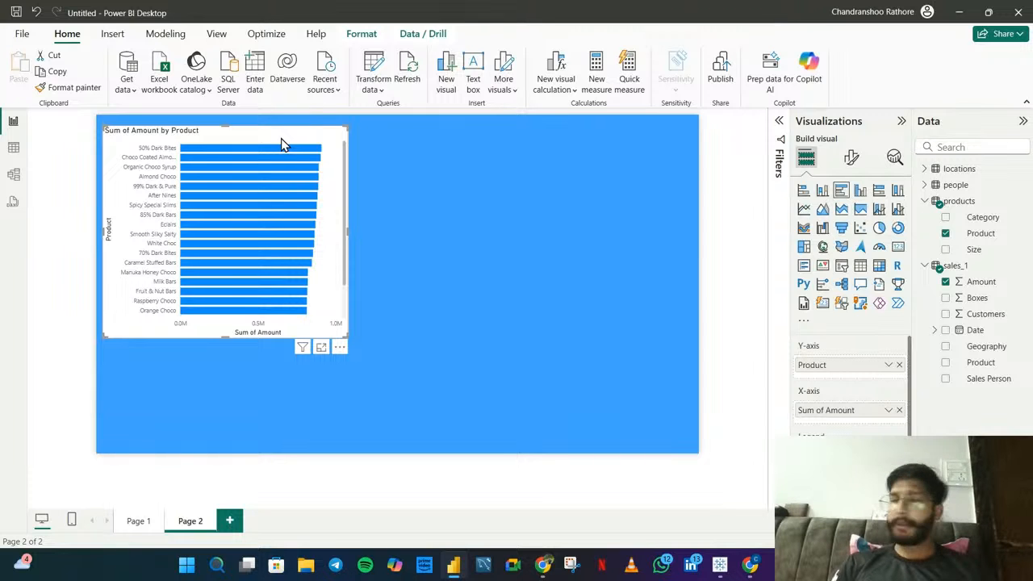
# - Turn off the Y-axis title of the Sum of Amount by Product bar chart
pyautogui.click(853, 162)
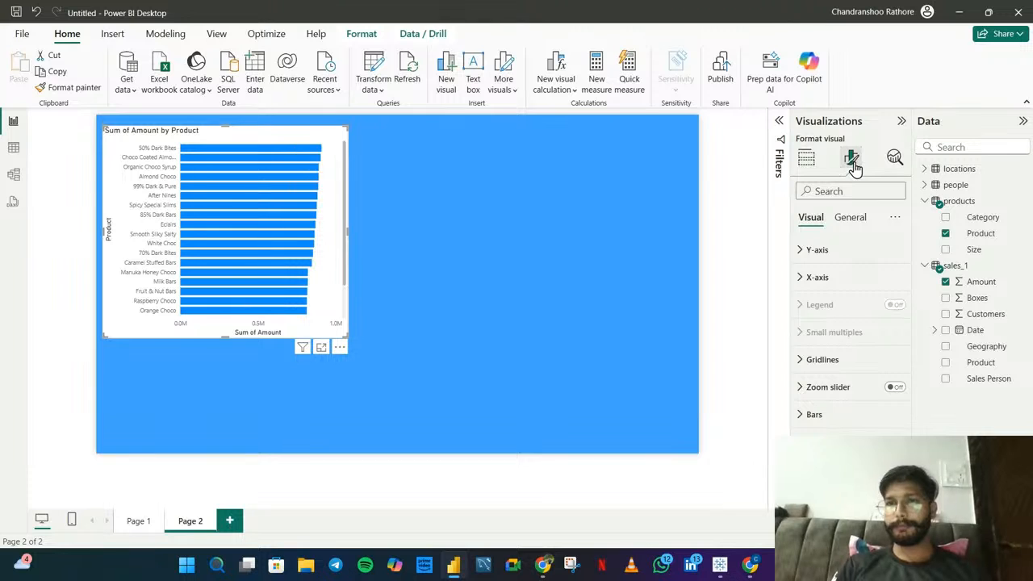
pyautogui.click(823, 256)
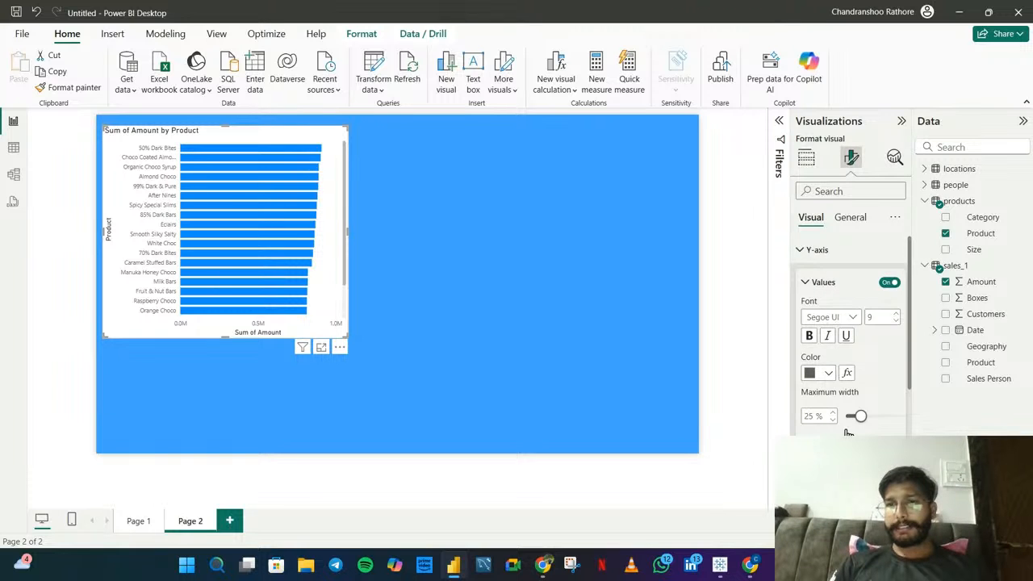
pyautogui.scroll(-2, 850, 433)
pyautogui.click(890, 444)
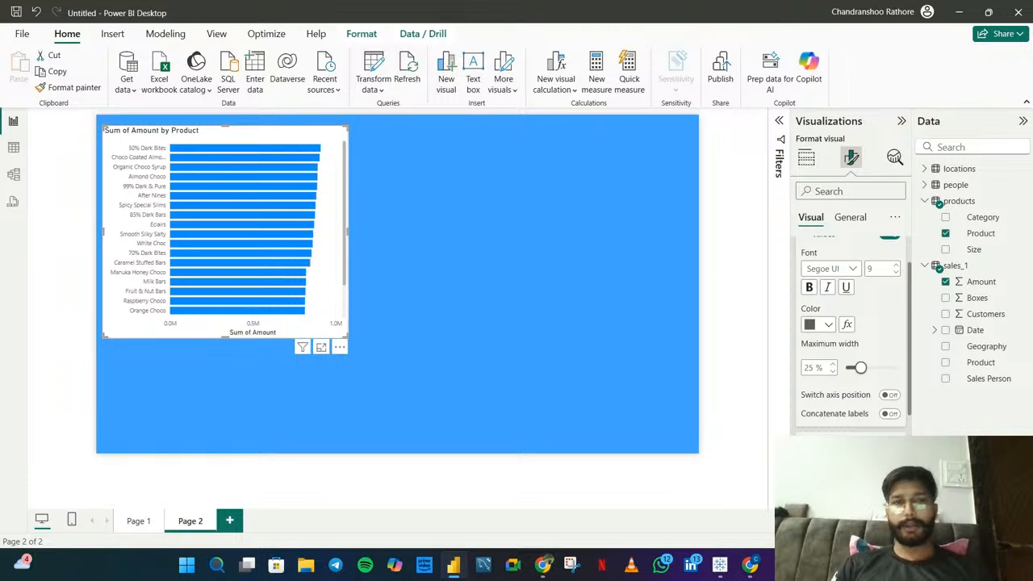
pyautogui.scroll(2, 872, 339)
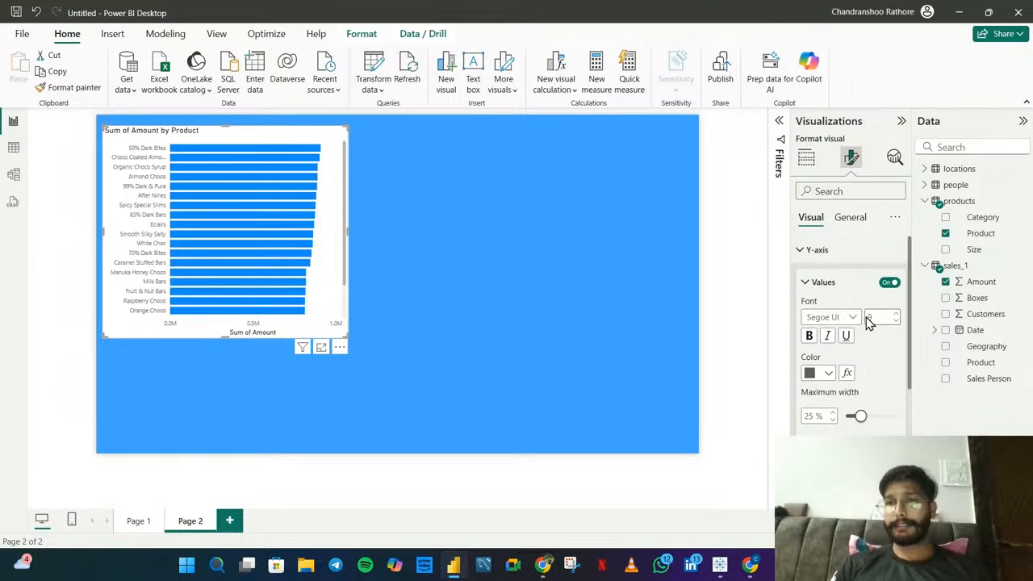
pyautogui.click(804, 255)
# - Turn off the X-axis title of the Sum of Amount by Product bar chart
pyautogui.click(823, 282)
pyautogui.scroll(-3, 856, 347)
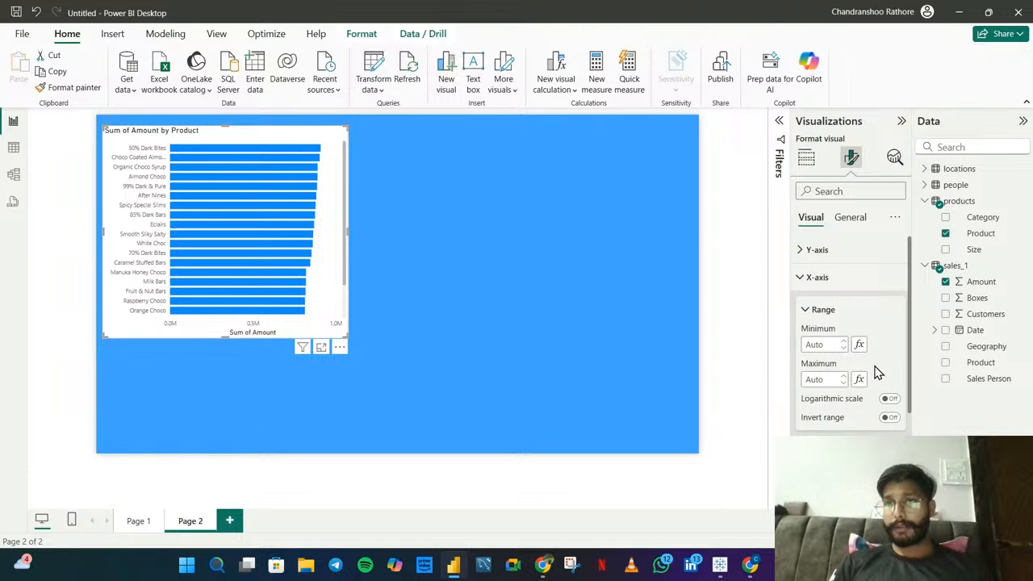
pyautogui.click(888, 404)
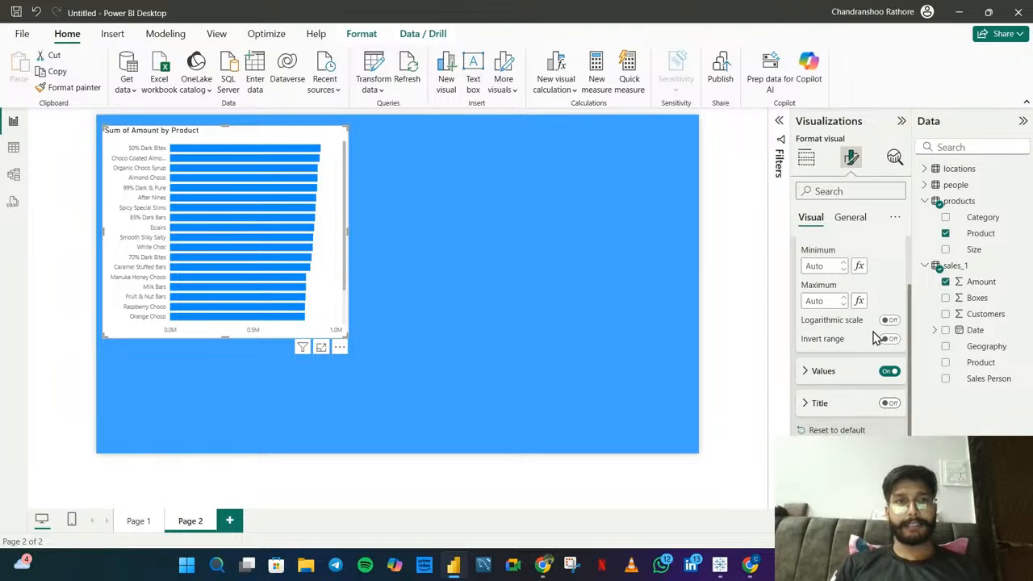
pyautogui.scroll(2, 876, 331)
pyautogui.click(814, 277)
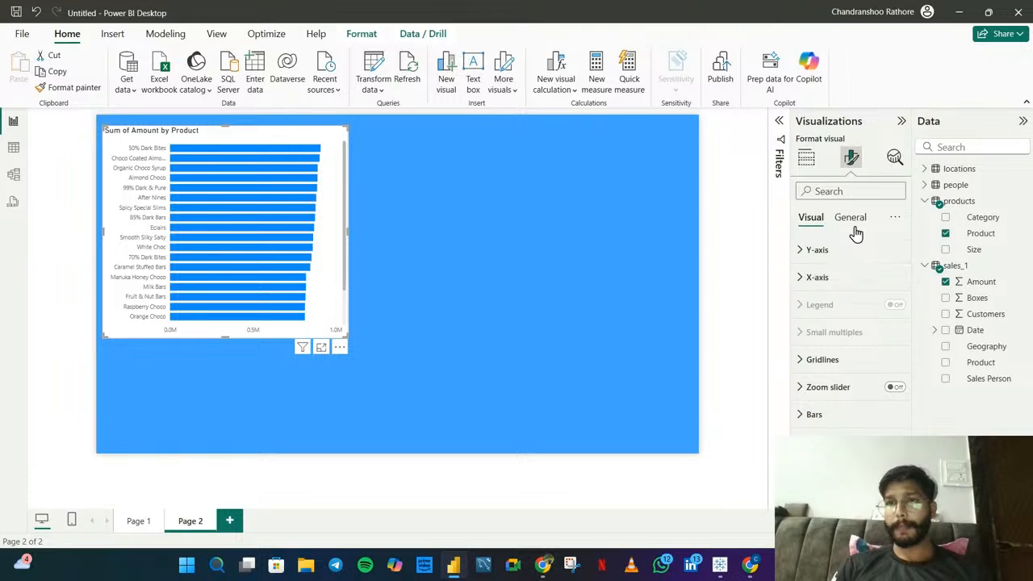
# - Format the Y-axis values of the Sum of Amount by Product bar chart as black, bold, font size 11
pyautogui.click(817, 253)
pyautogui.click(823, 372)
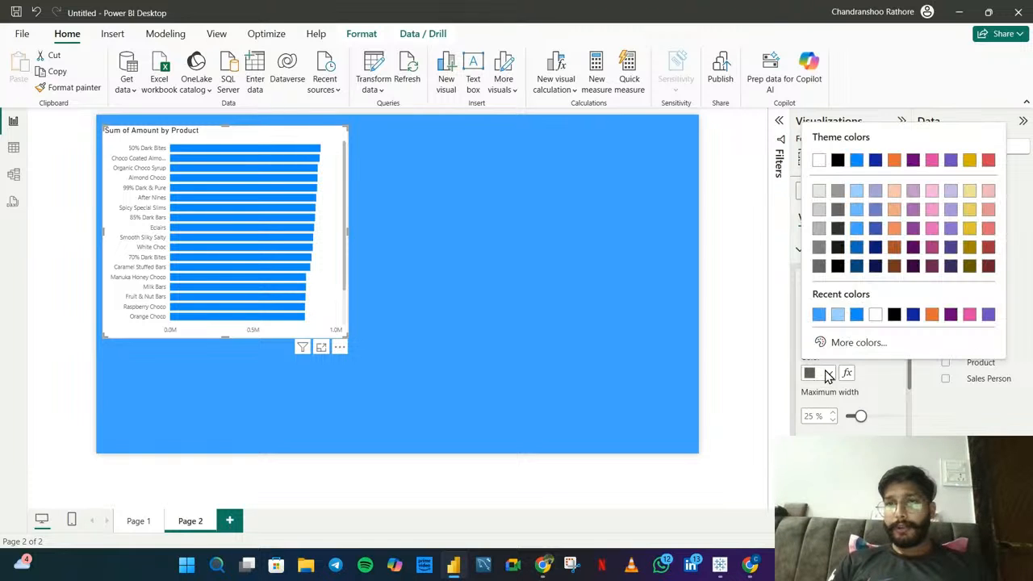
pyautogui.click(893, 315)
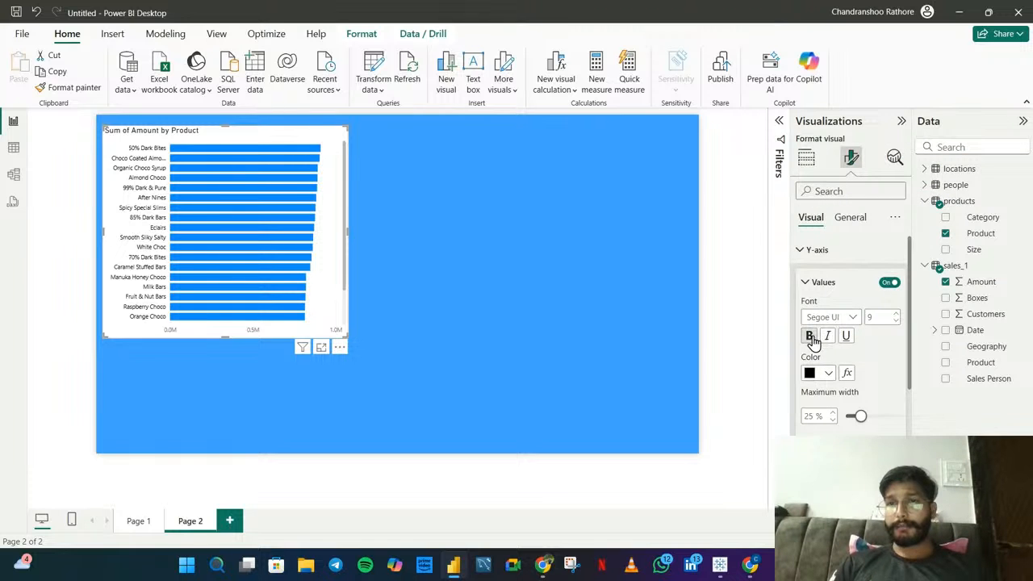
pyautogui.click(810, 337)
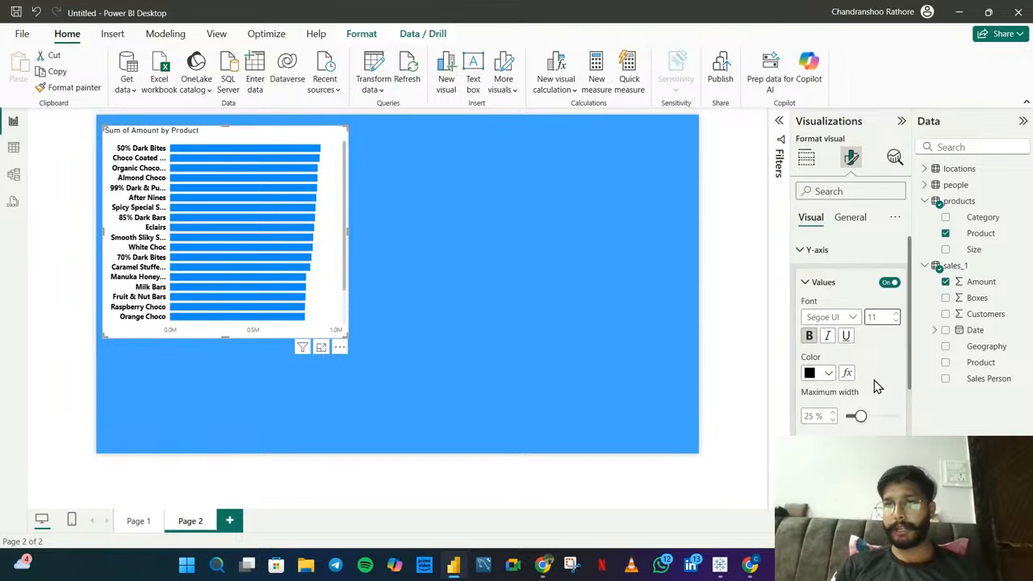
pyautogui.click(817, 250)
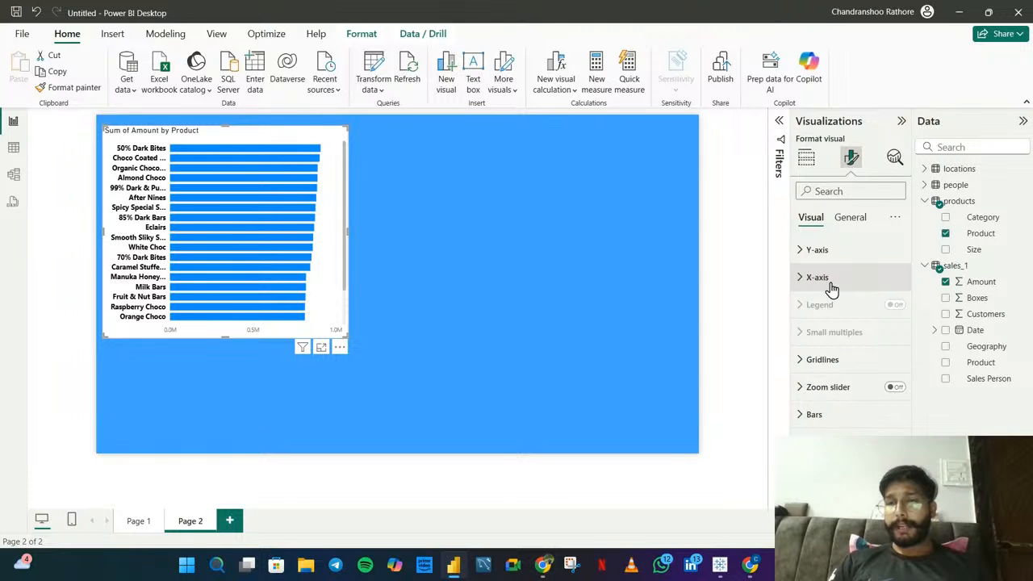
# - Set the bar chart's X-axis values to black with font size 11
pyautogui.click(831, 281)
pyautogui.click(830, 363)
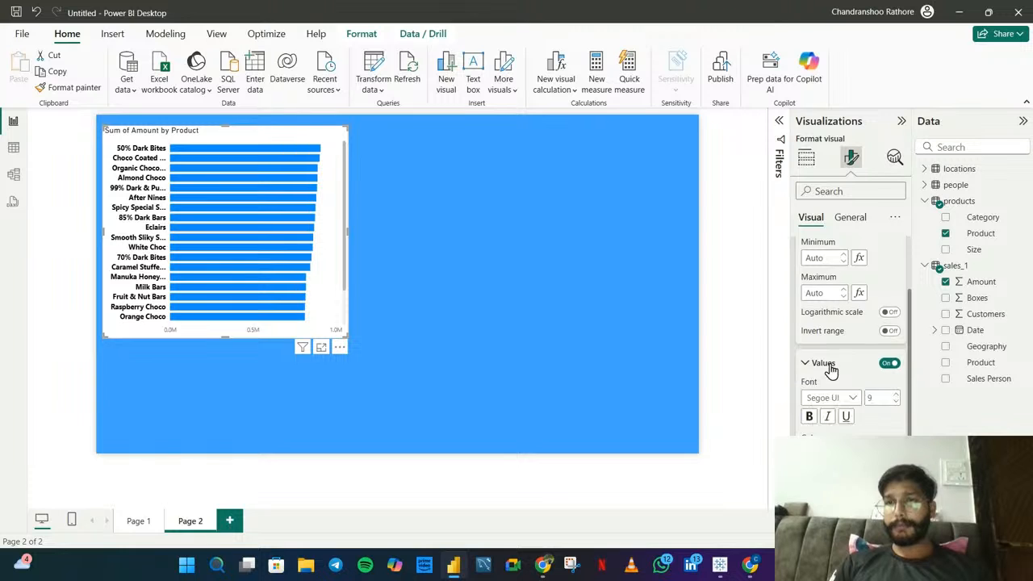
pyautogui.click(828, 326)
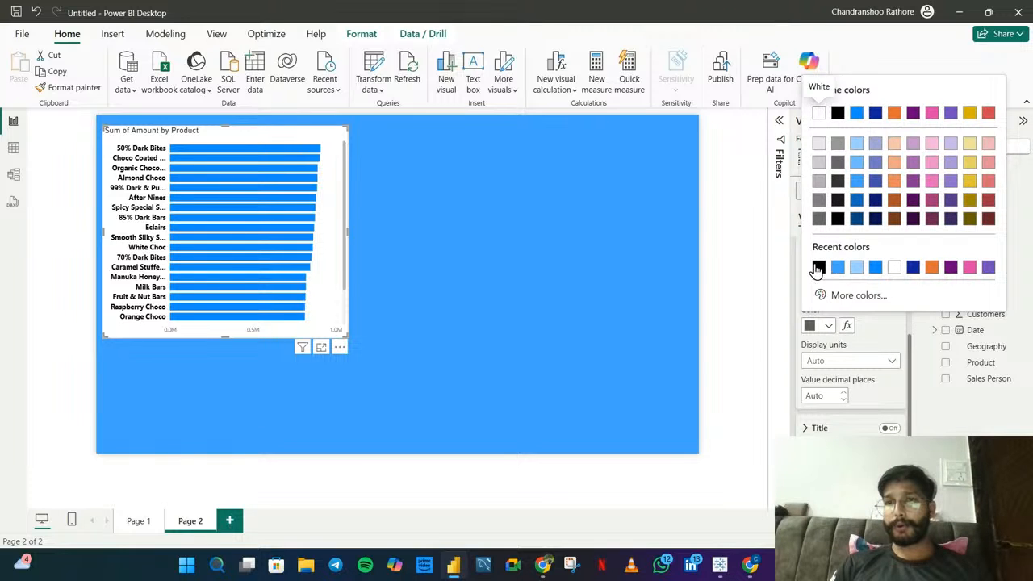
pyautogui.click(818, 268)
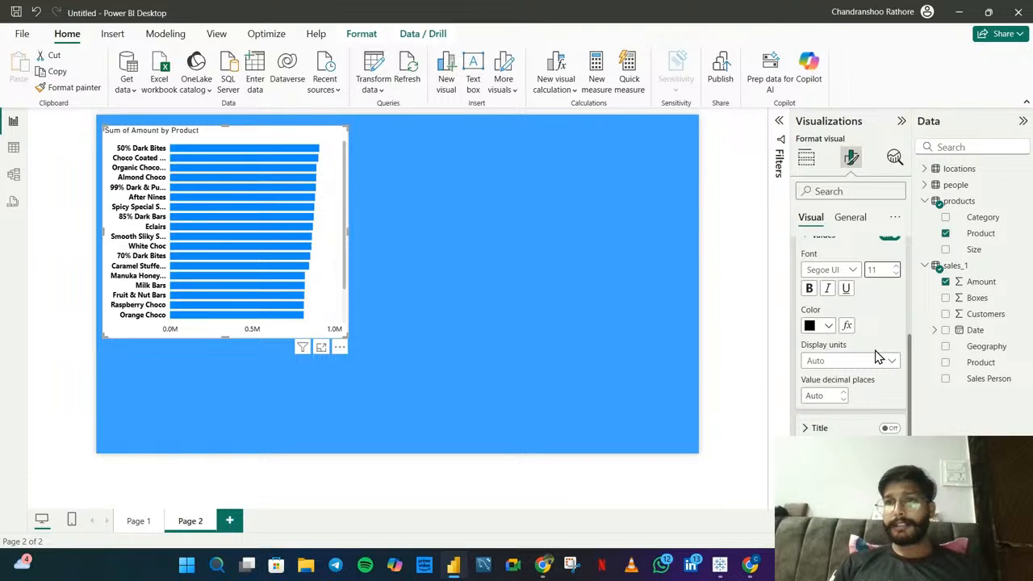
pyautogui.scroll(5, 878, 358)
# - Shorten the bar chart's title text to "Amount by Product"
pyautogui.click(857, 222)
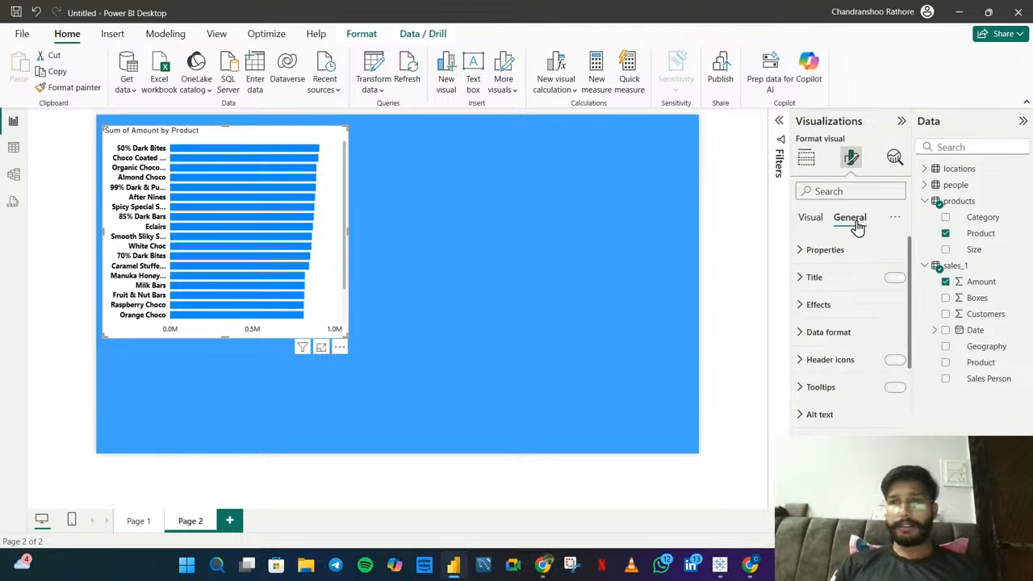
pyautogui.click(857, 277)
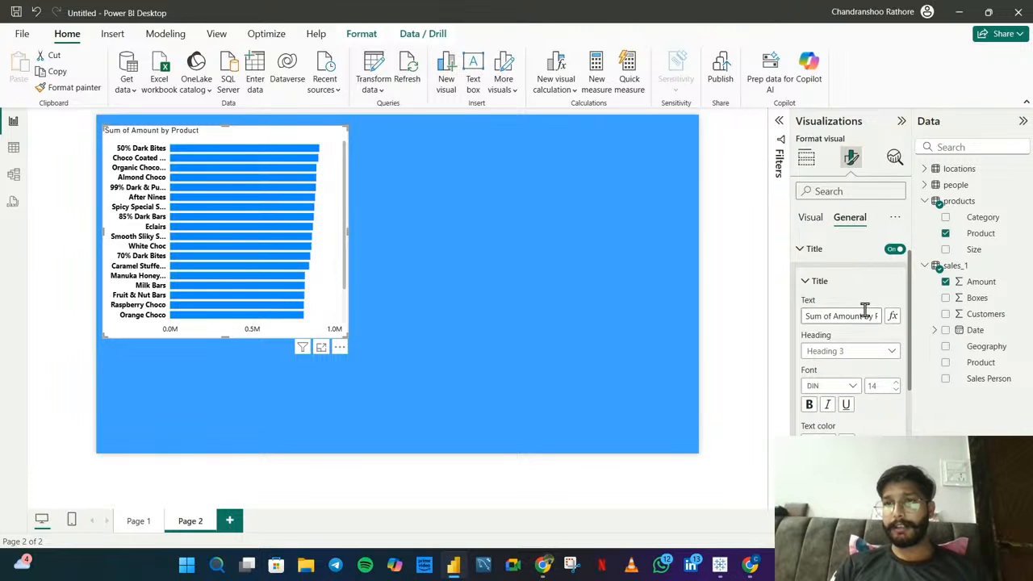
pyautogui.moveTo(834, 317); pyautogui.dragTo(711, 330)
pyautogui.press('BackSpace')
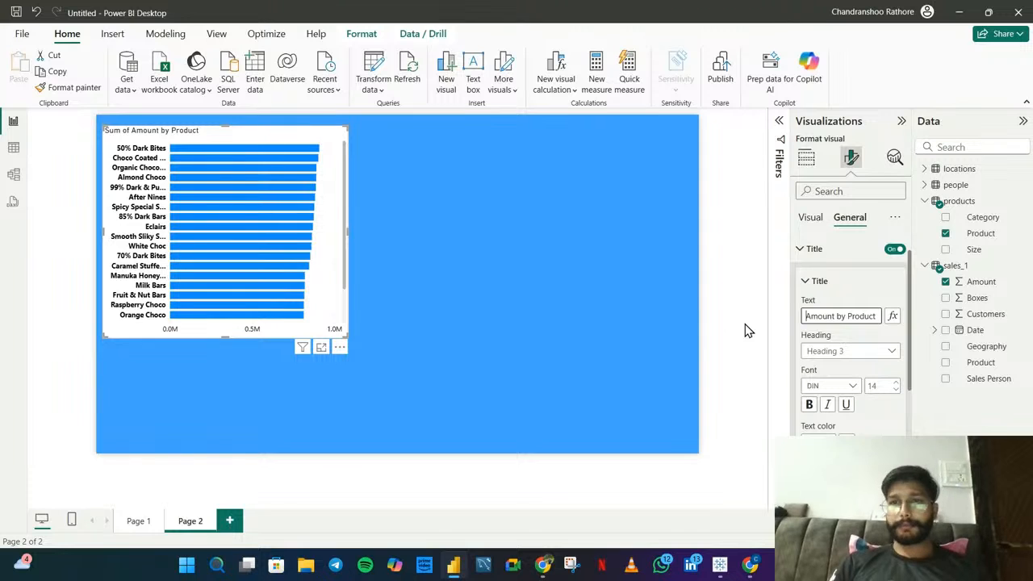
# - Format the bar chart's title with font size 15, centered alignment and bold
pyautogui.click(896, 383)
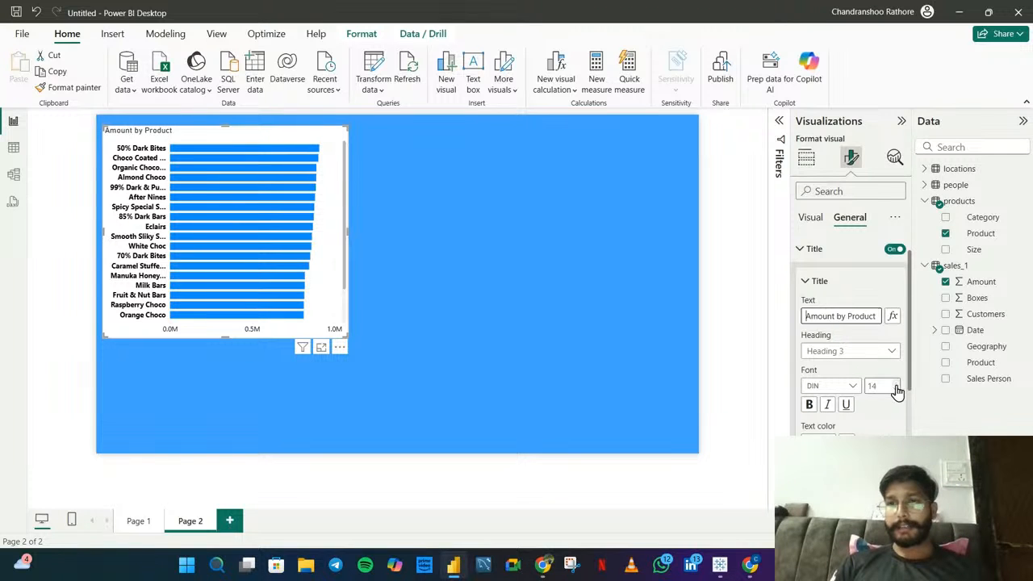
pyautogui.scroll(-1, 898, 391)
pyautogui.click(828, 478)
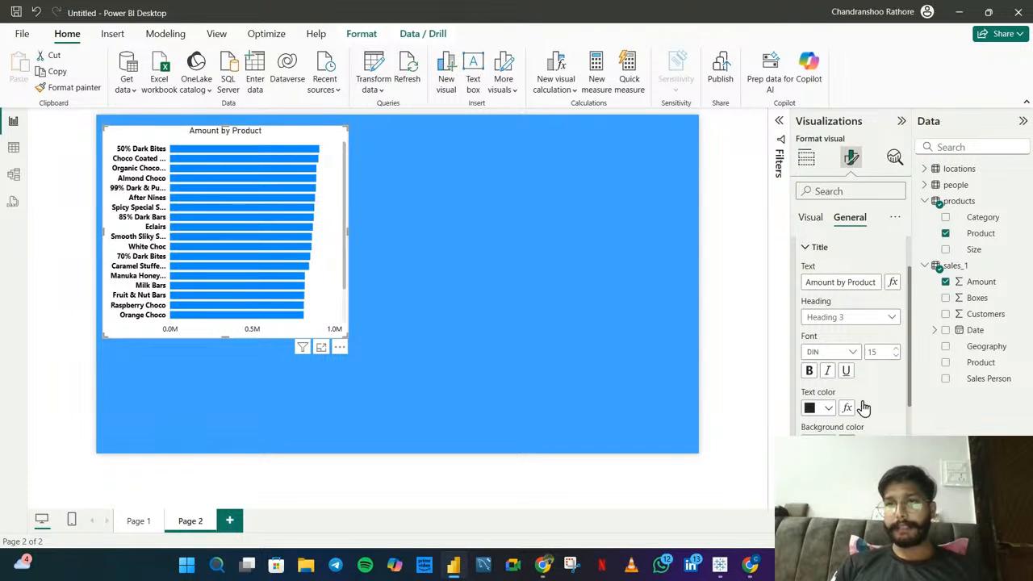
pyautogui.click(810, 371)
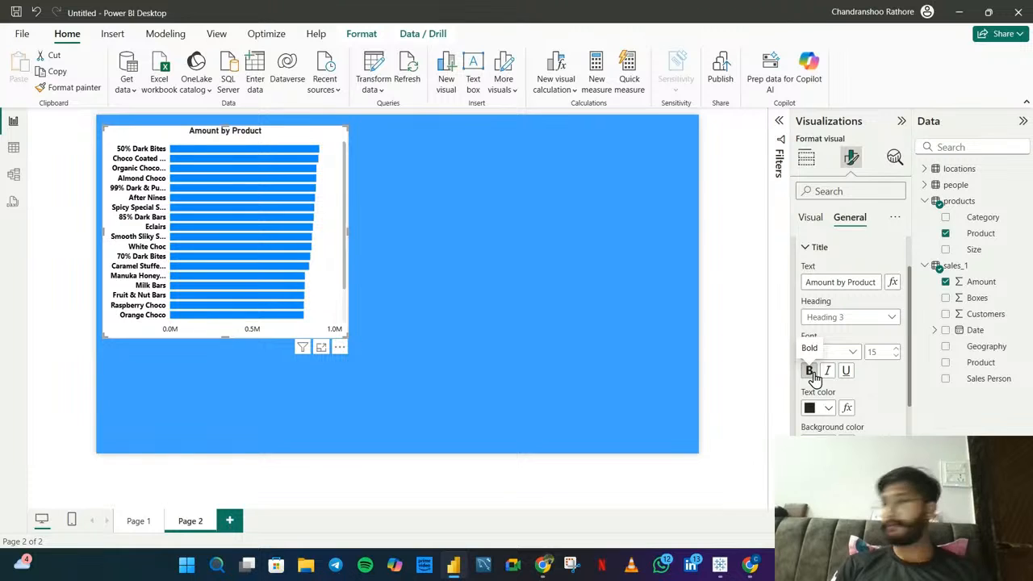
pyautogui.scroll(-3, 856, 393)
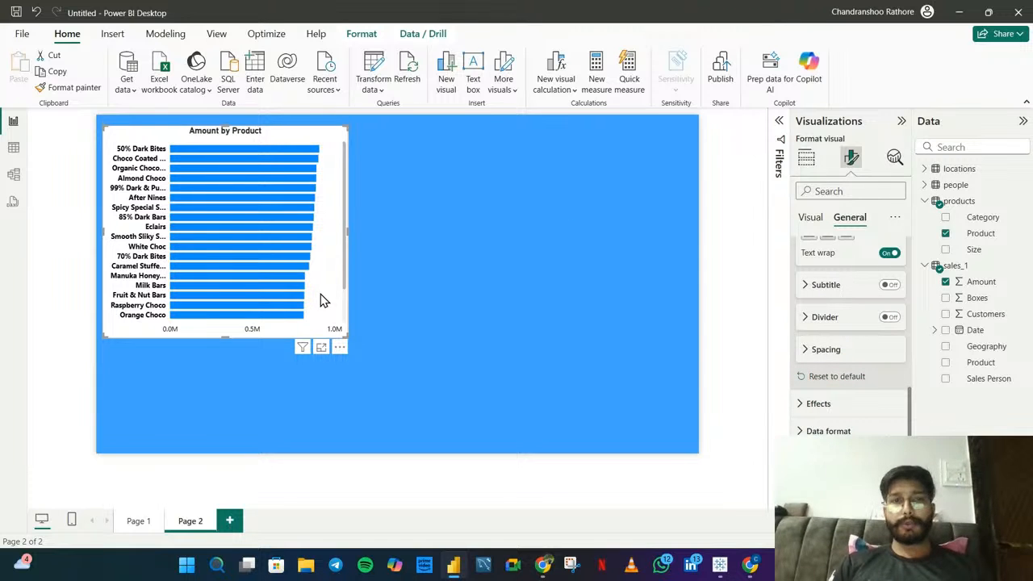
# - Change the color of all bars in the Amount by Product chart to dark blue
pyautogui.click(806, 158)
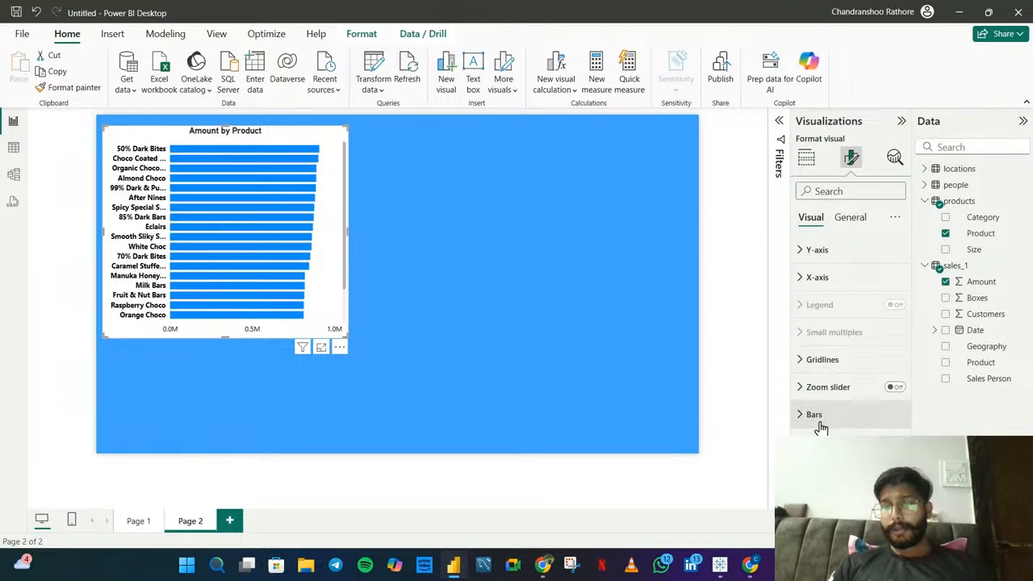
pyautogui.click(818, 424)
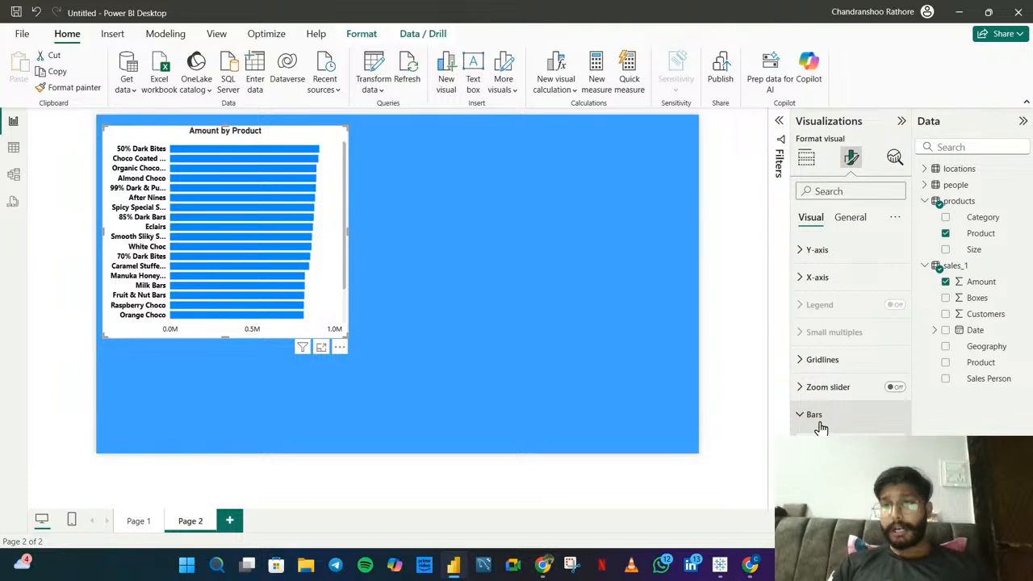
pyautogui.scroll(-3, 873, 364)
pyautogui.click(828, 403)
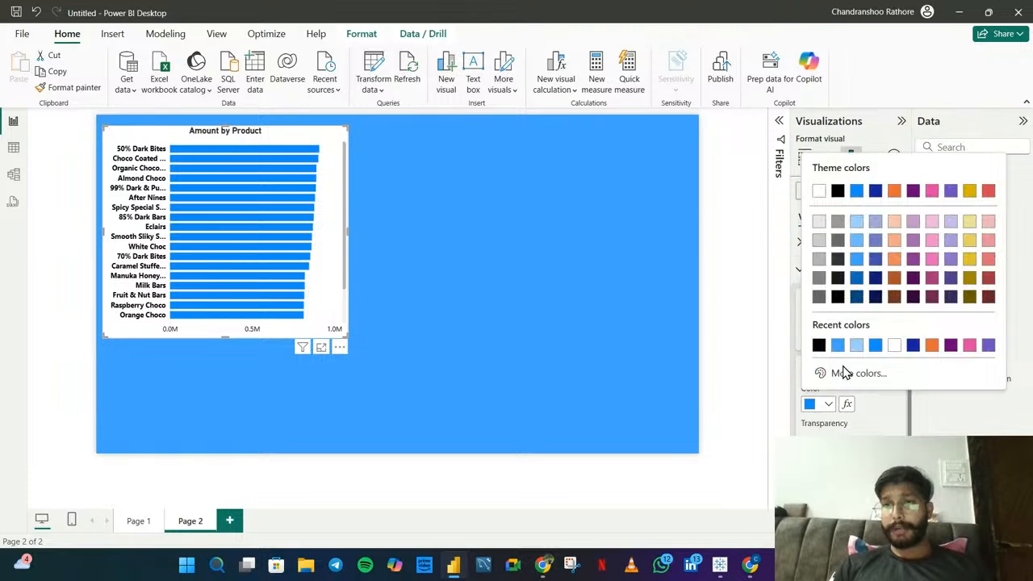
pyautogui.click(913, 347)
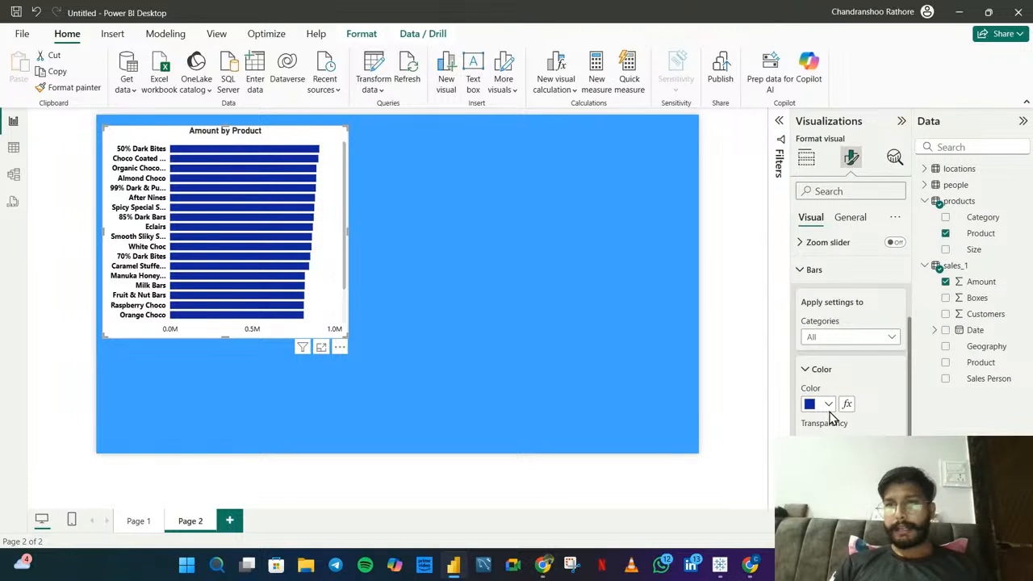
pyautogui.scroll(3, 825, 385)
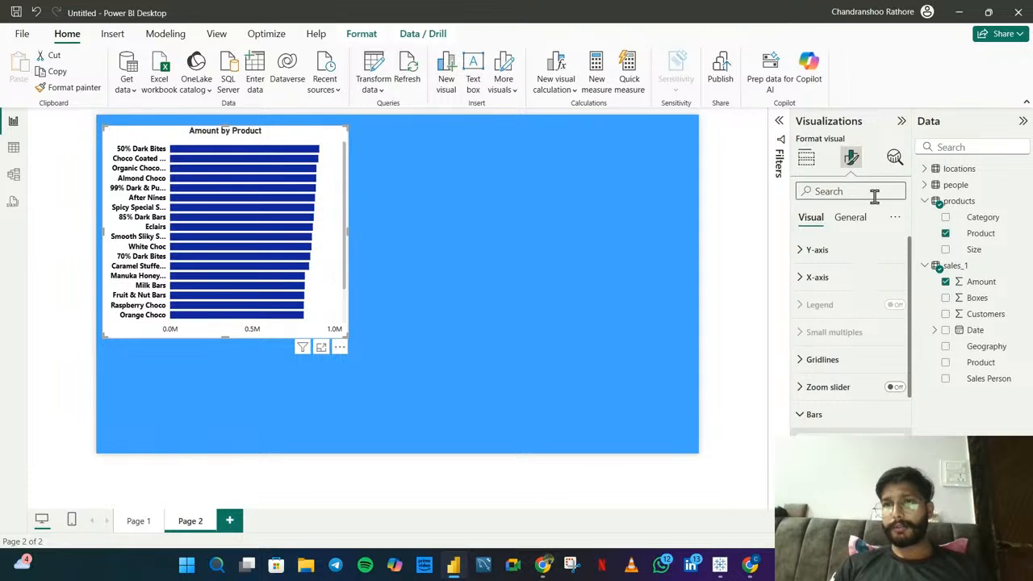
# - Set the Amount by Product chart's background to light gray, and make the chart slightly wider and shorter
pyautogui.click(854, 216)
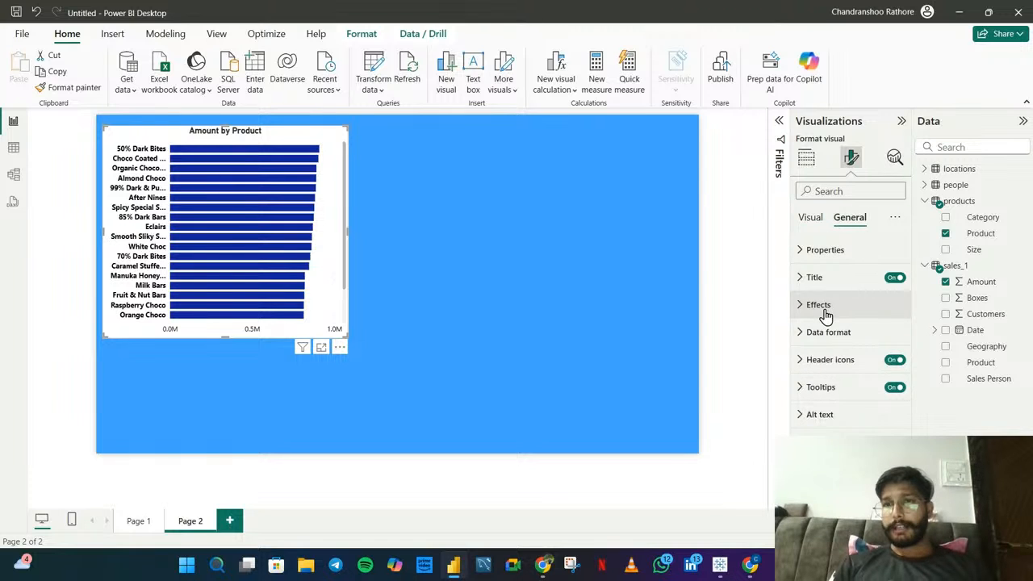
pyautogui.click(825, 314)
pyautogui.scroll(-1, 825, 314)
pyautogui.click(823, 293)
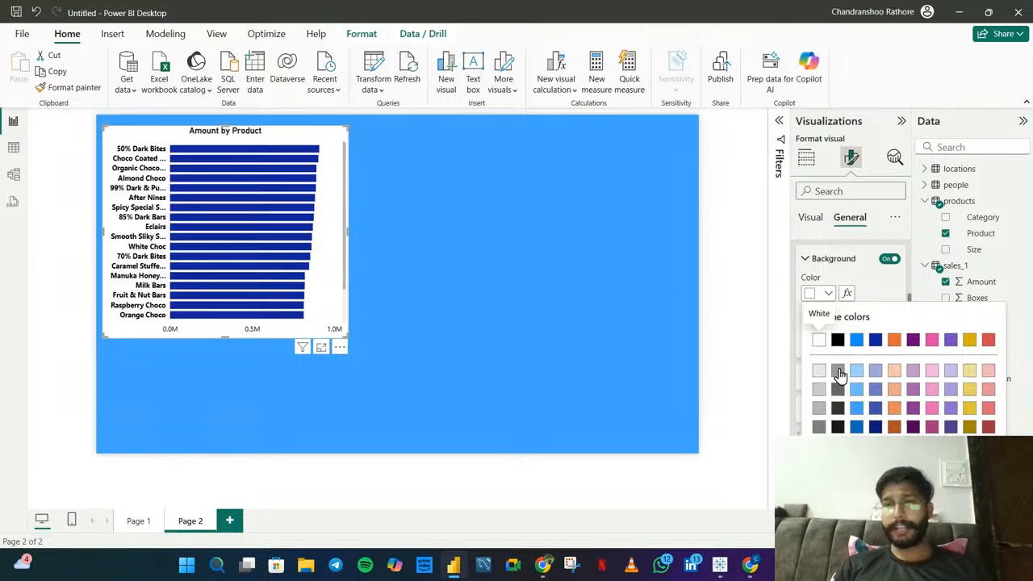
pyautogui.click(838, 370)
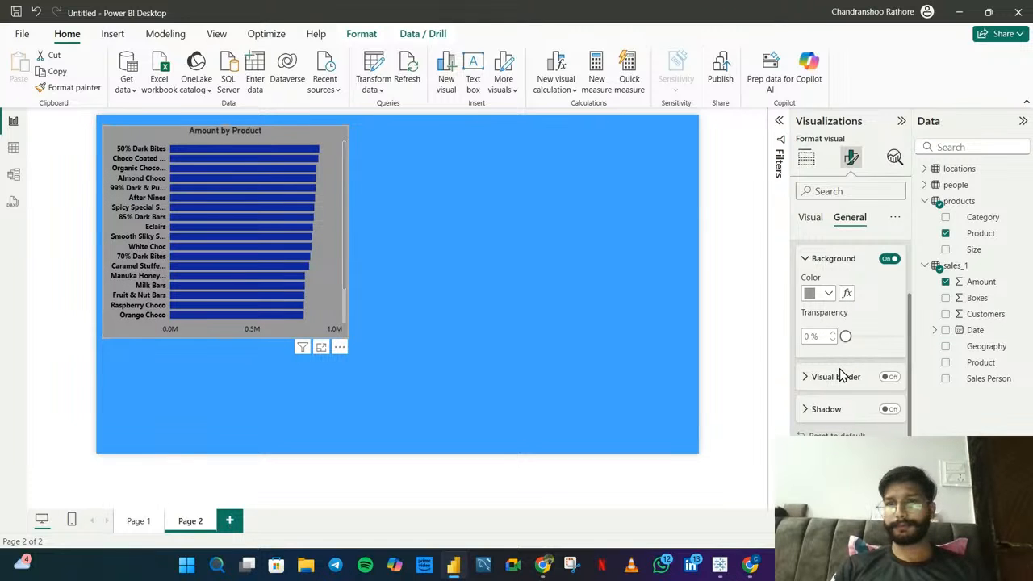
pyautogui.click(825, 294)
pyautogui.click(820, 373)
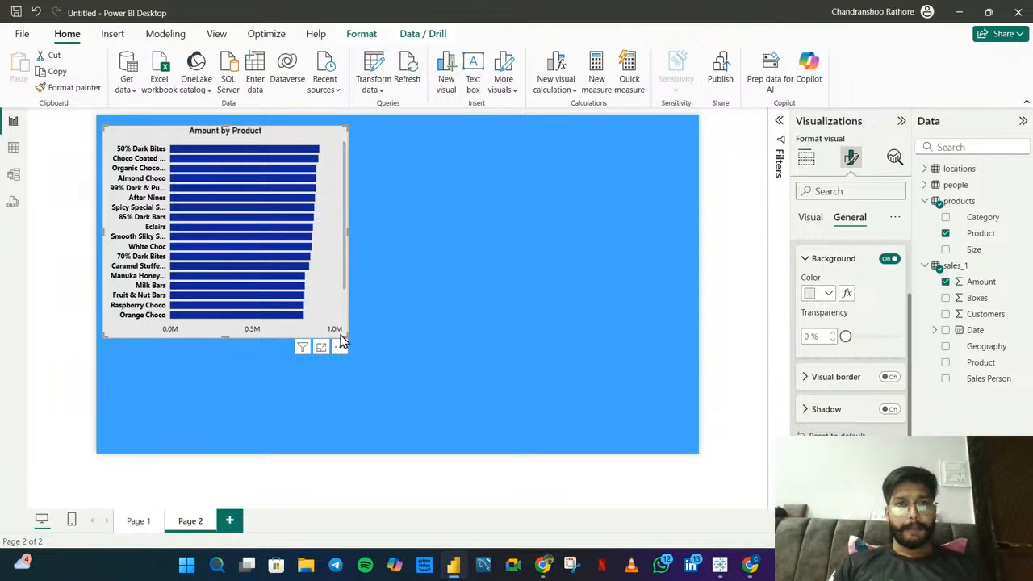
pyautogui.moveTo(342, 332); pyautogui.dragTo(358, 309)
# - Insert a pie chart showing the sum of Amount from sales_1, with Team from people as the legend
pyautogui.click(465, 214)
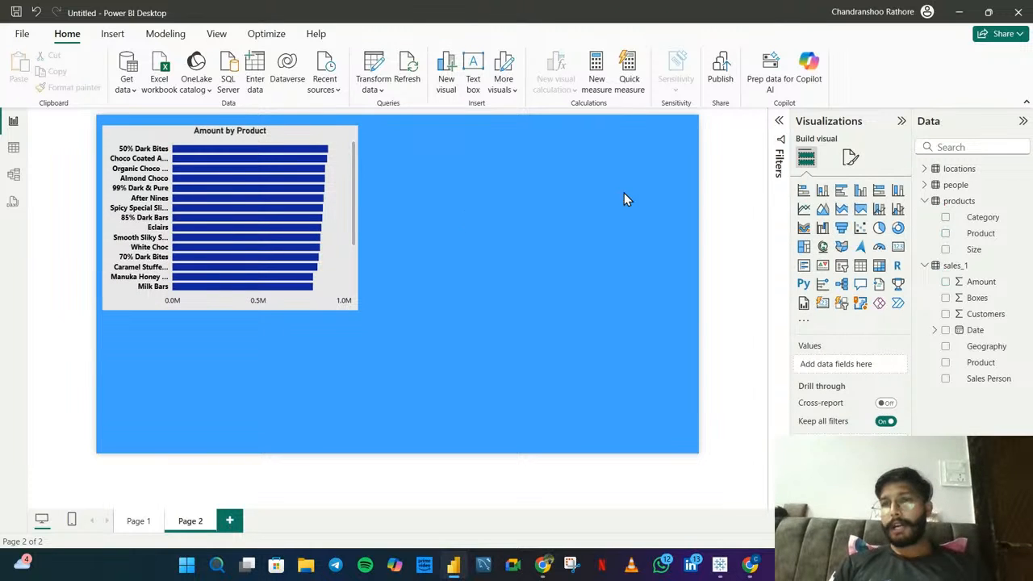
pyautogui.click(880, 228)
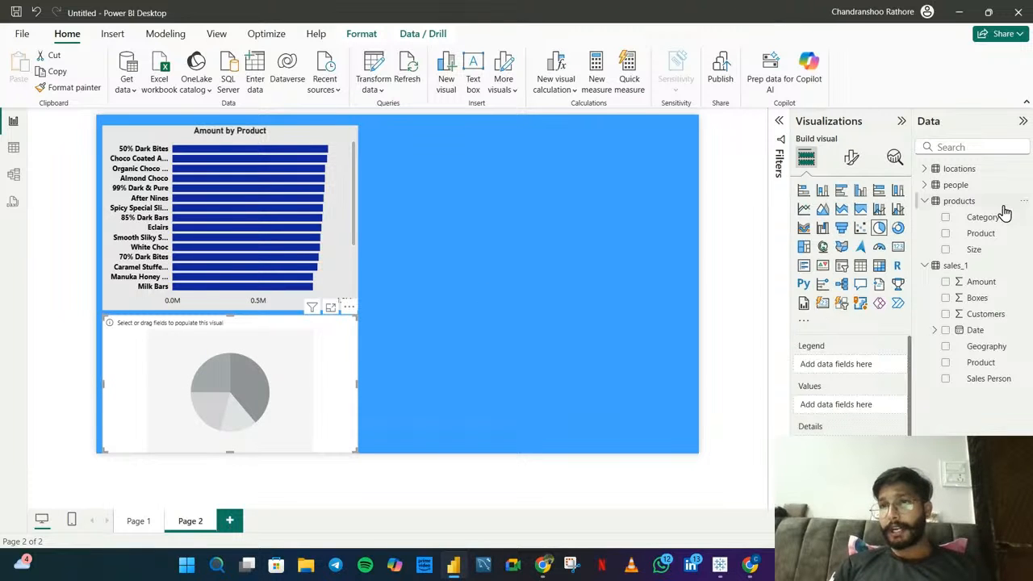
pyautogui.click(927, 185)
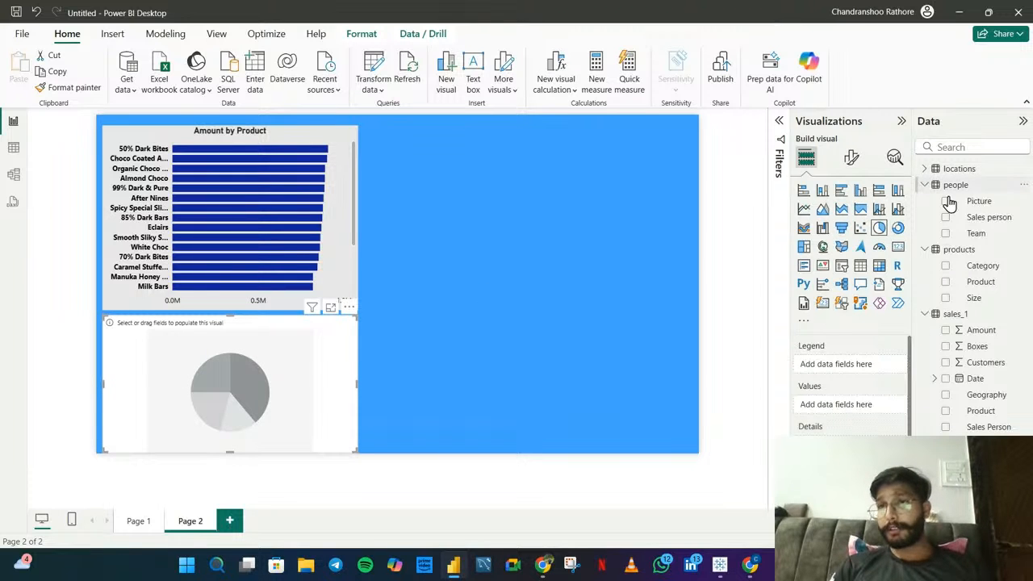
pyautogui.click(945, 234)
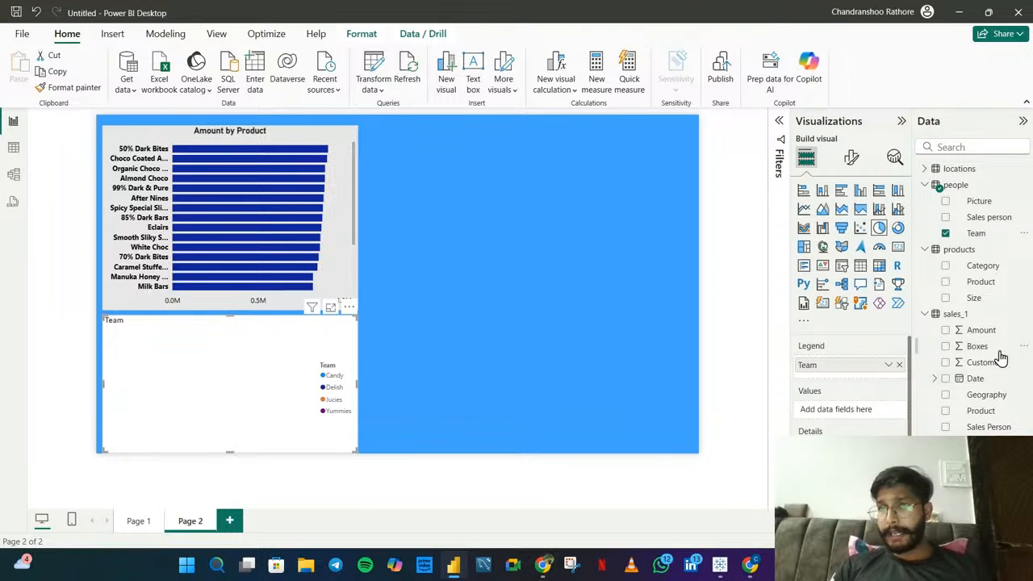
pyautogui.click(947, 331)
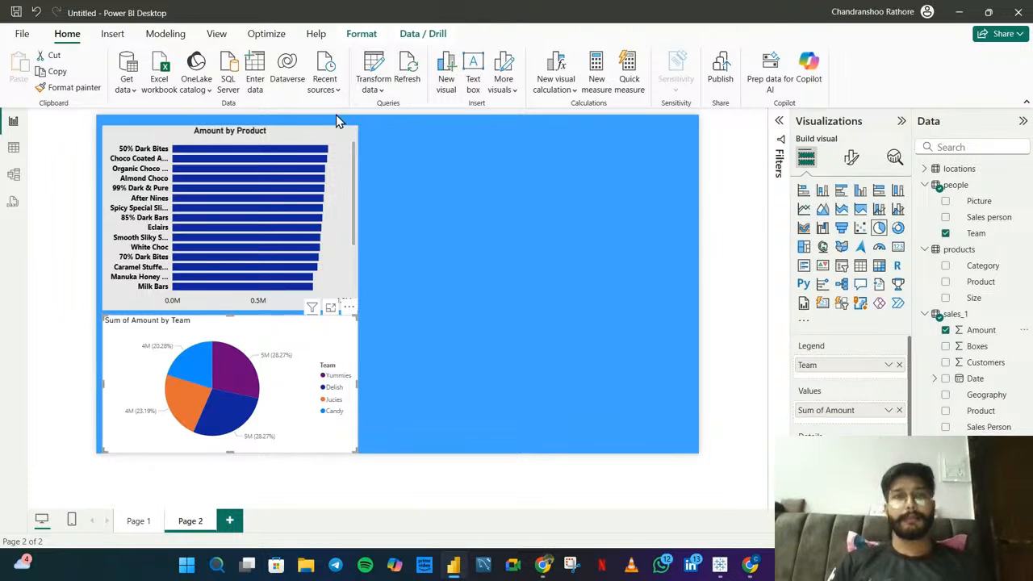
# - Copy the Amount by Product bar chart's formatting onto the pie chart with Format painter
pyautogui.click(296, 145)
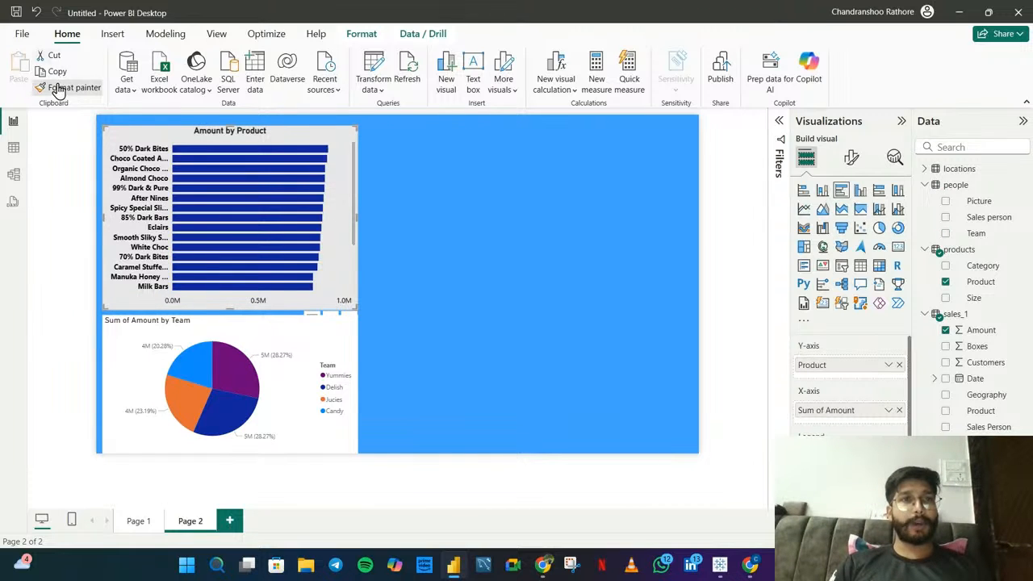
pyautogui.click(58, 88)
pyautogui.click(272, 346)
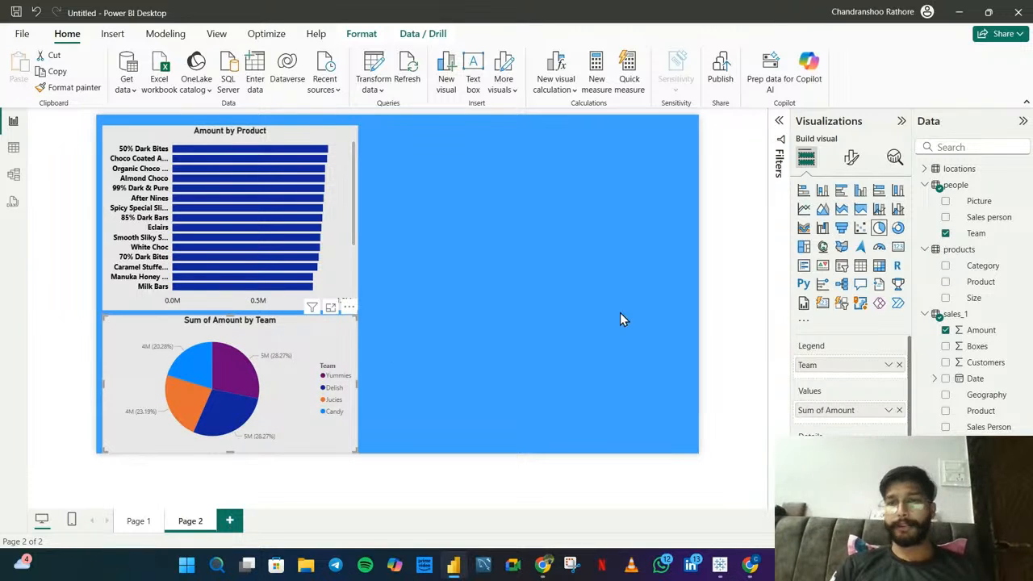
# - Format the pie chart's detail labels as black, bold, font size 11
pyautogui.click(852, 157)
pyautogui.click(831, 306)
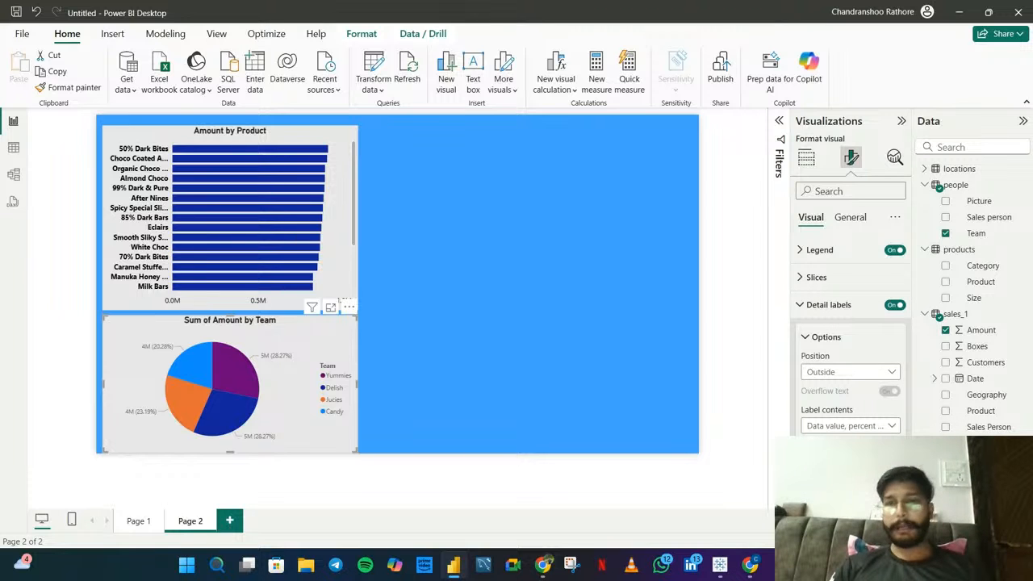
pyautogui.scroll(-3, 860, 339)
pyautogui.click(829, 320)
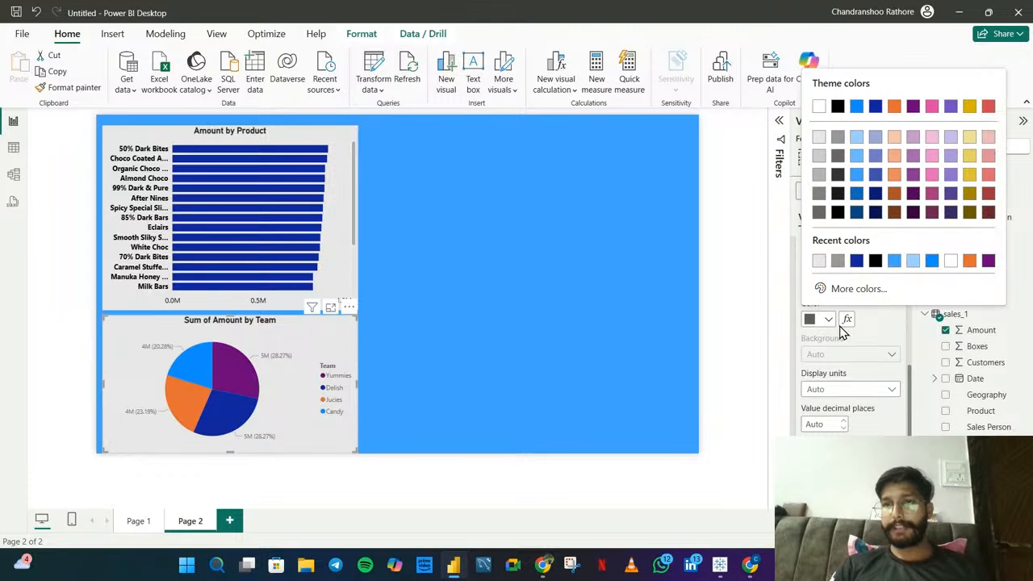
pyautogui.click(874, 258)
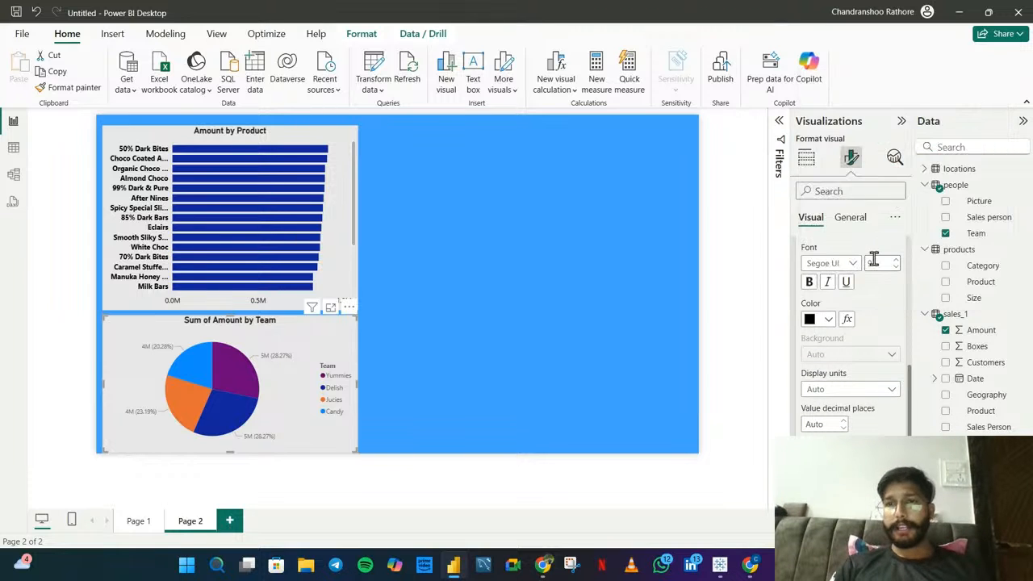
pyautogui.click(809, 281)
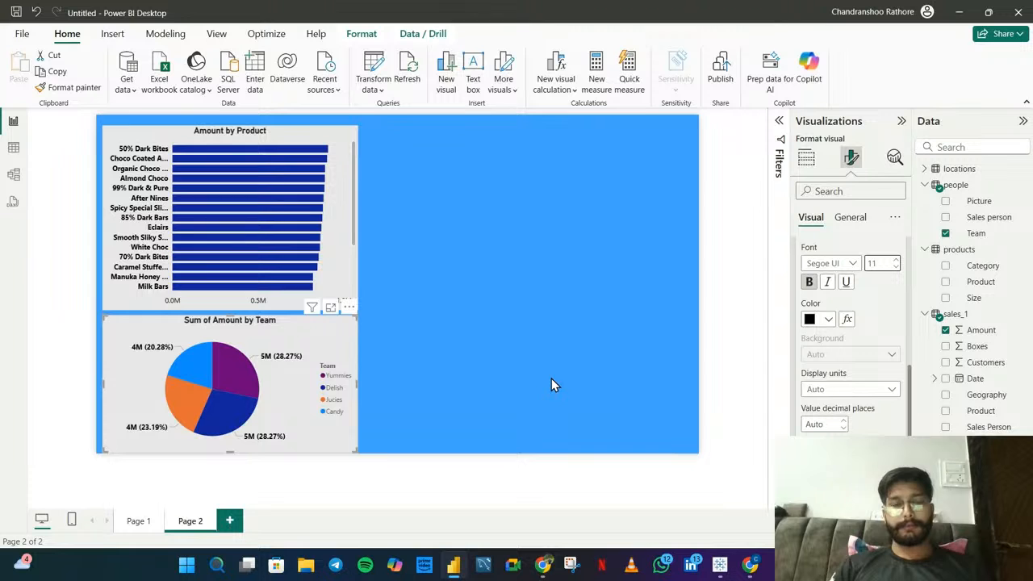
# - Turn on the visual border and shadow for the Amount by Product bar chart
pyautogui.click(335, 178)
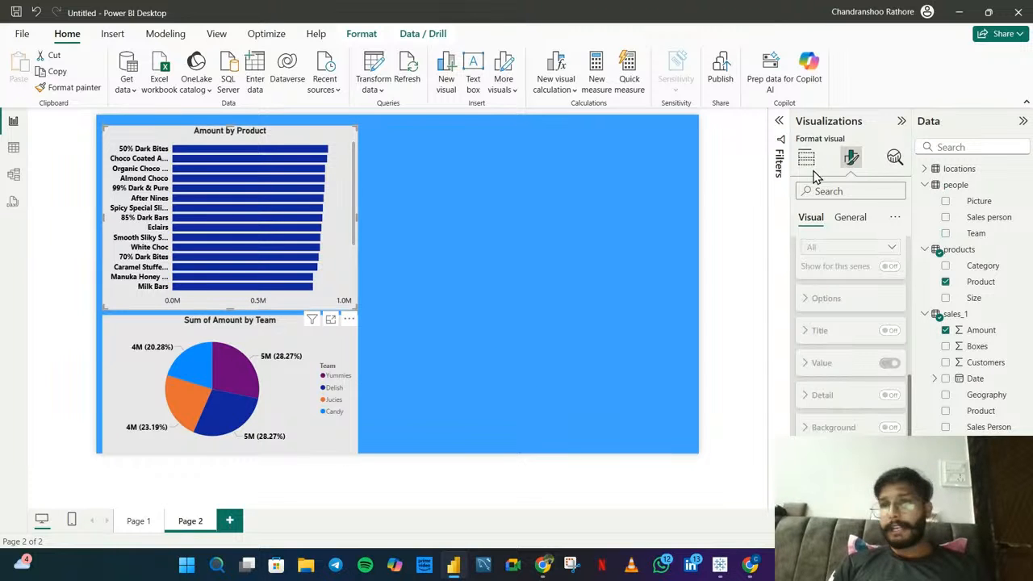
pyautogui.click(807, 158)
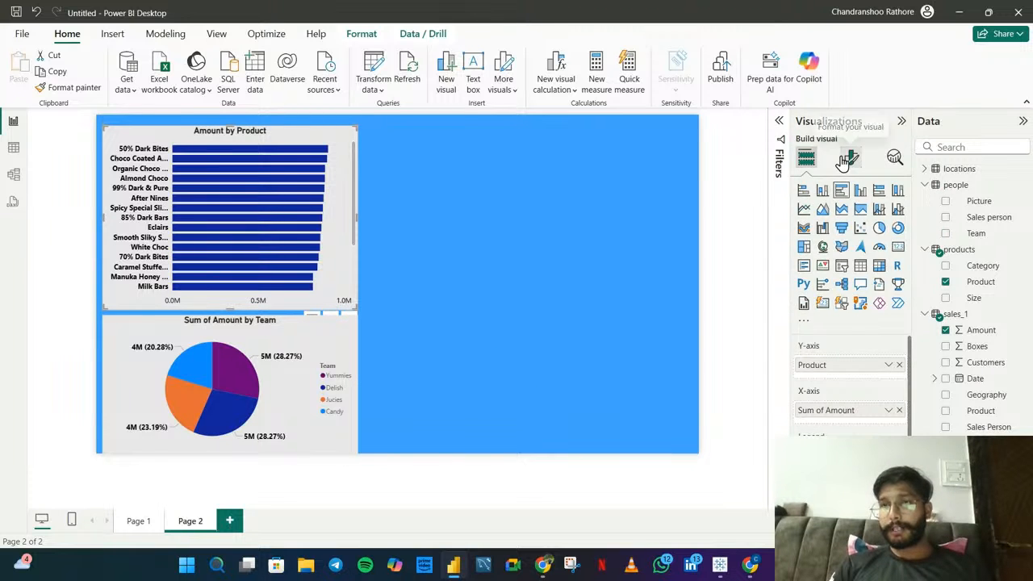
pyautogui.click(852, 158)
pyautogui.click(864, 219)
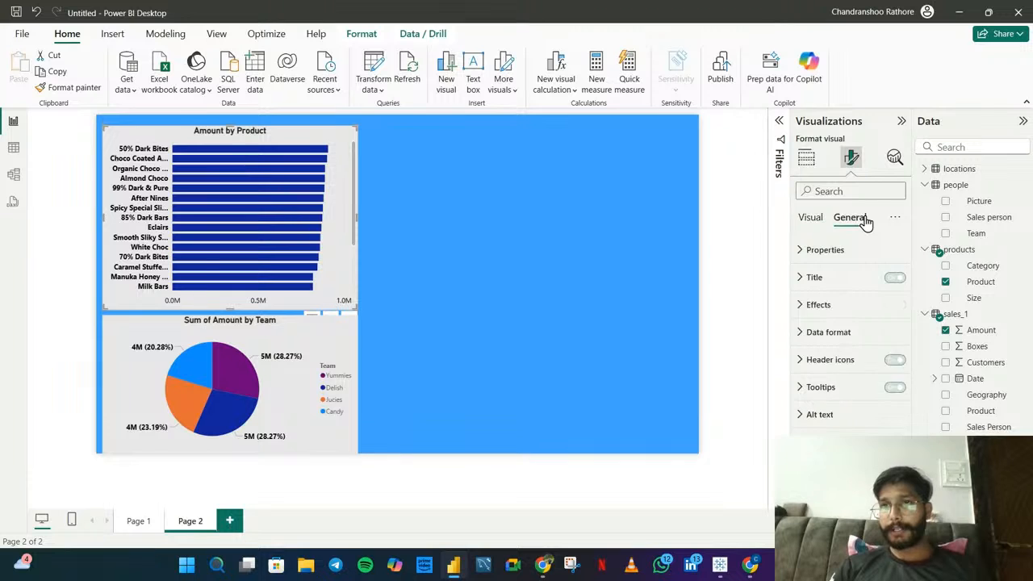
pyautogui.click(844, 304)
pyautogui.scroll(-1, 845, 304)
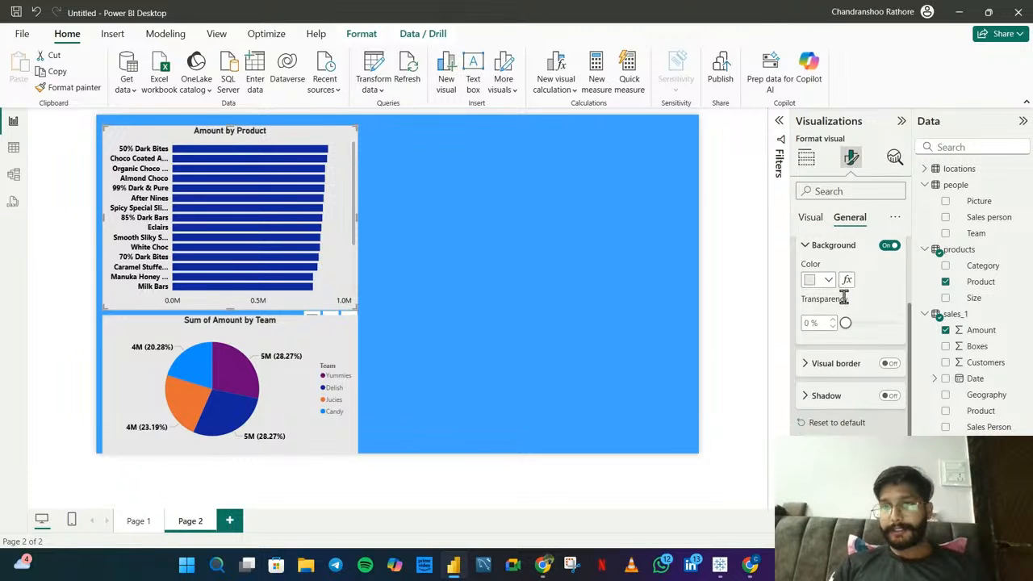
pyautogui.click(888, 364)
pyautogui.click(890, 395)
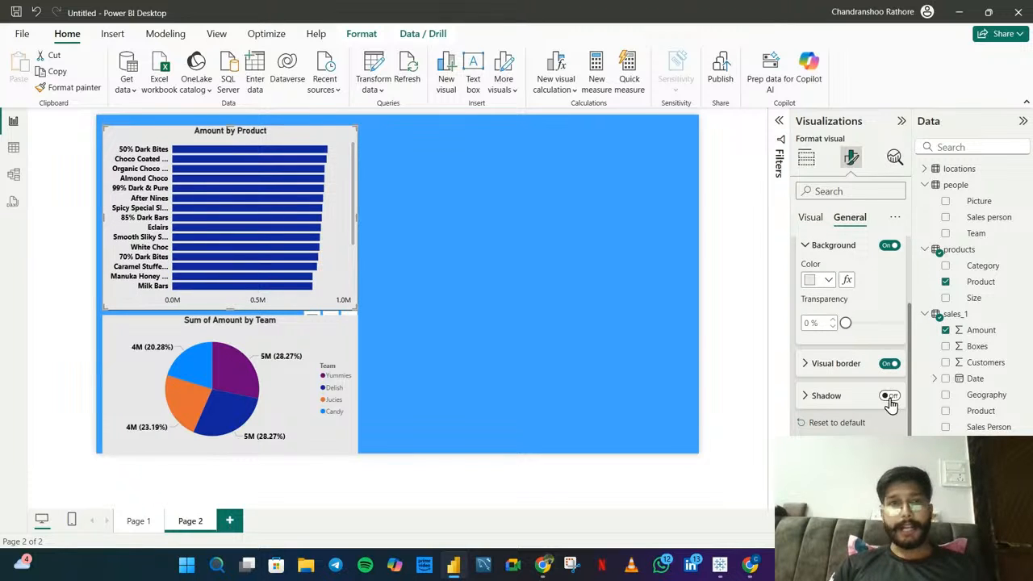
# - Round the corners of the Amount by Product chart's border to 15 px
pyautogui.click(840, 372)
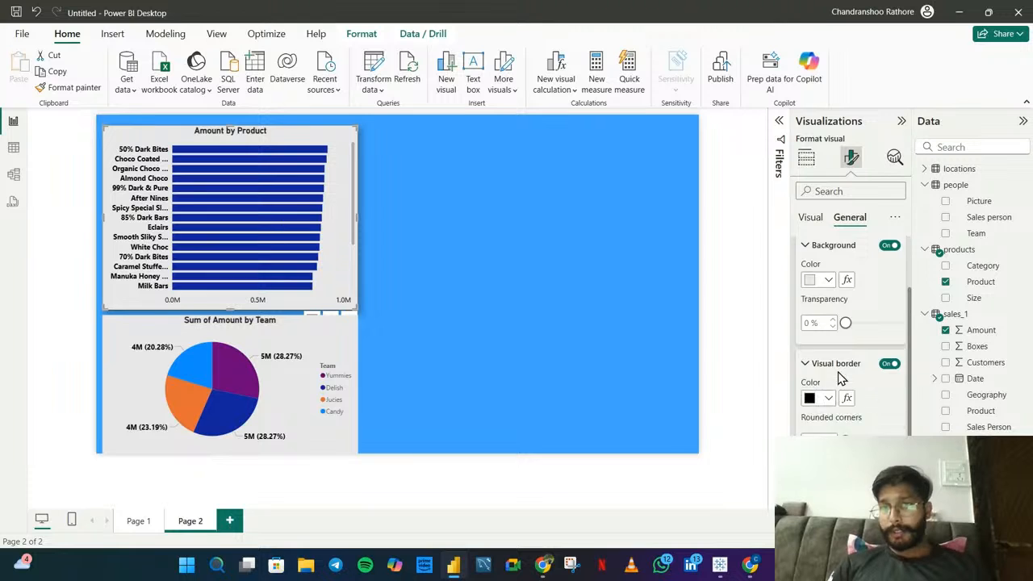
pyautogui.scroll(-2, 843, 377)
pyautogui.moveTo(851, 367)
pyautogui.mouseDown()
pyautogui.moveTo(880, 367)
pyautogui.moveTo(864, 371)
pyautogui.mouseUp()
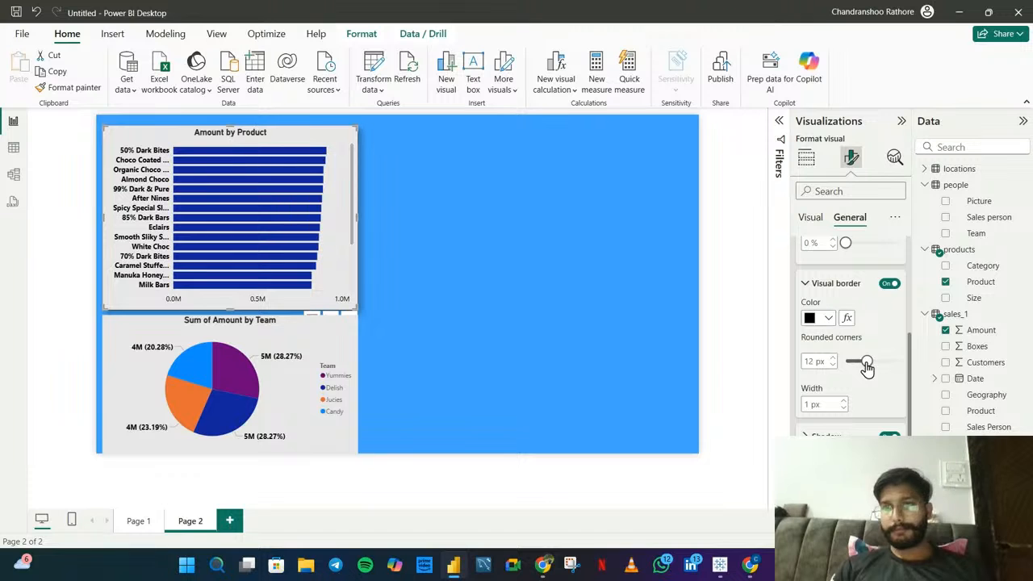
pyautogui.moveTo(866, 367); pyautogui.dragTo(873, 367)
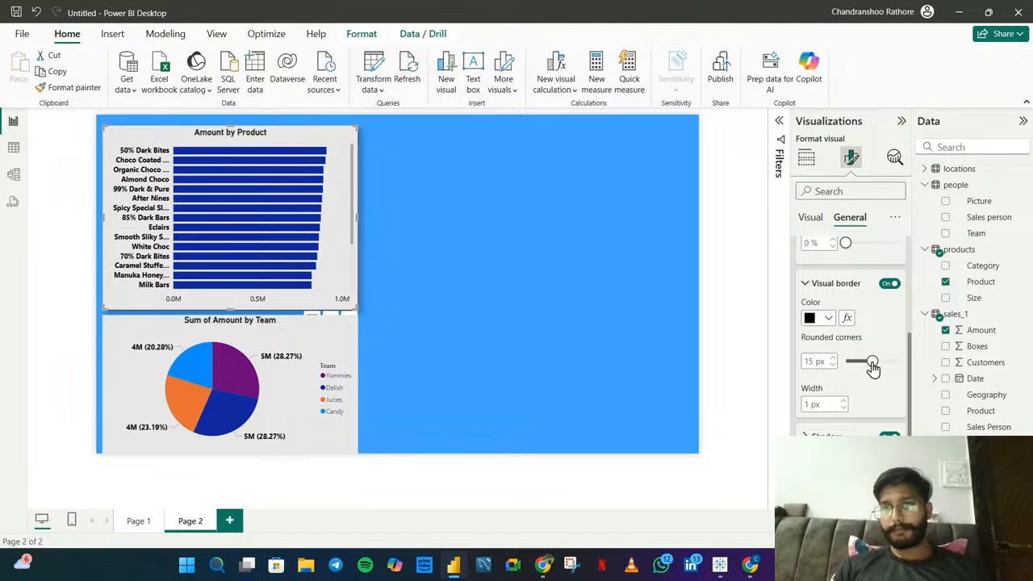
# - Give the Sum of Amount by Team pie chart a shadow and a visual border with 15 px rounded corners
pyautogui.click(336, 355)
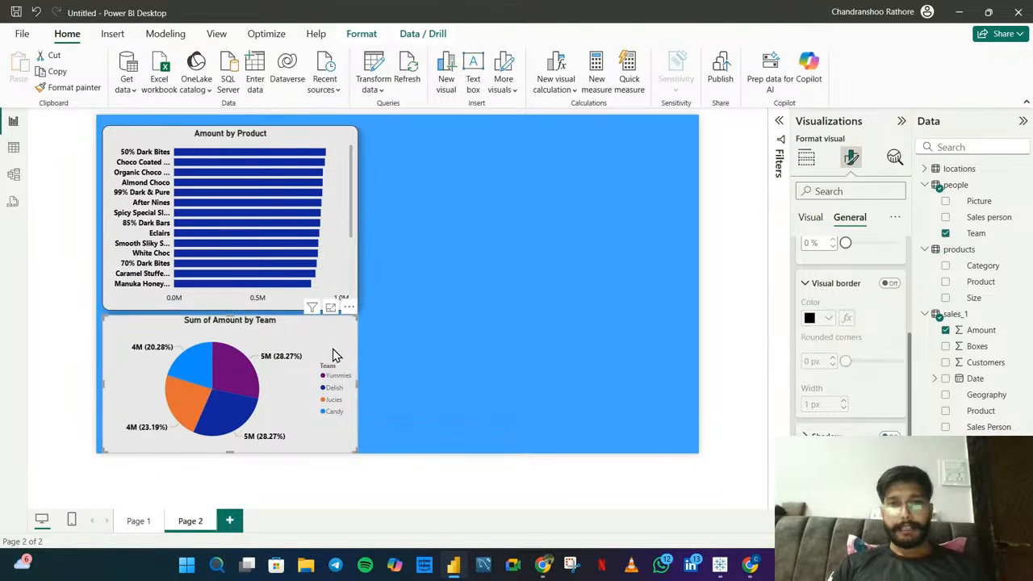
pyautogui.click(890, 284)
pyautogui.click(890, 436)
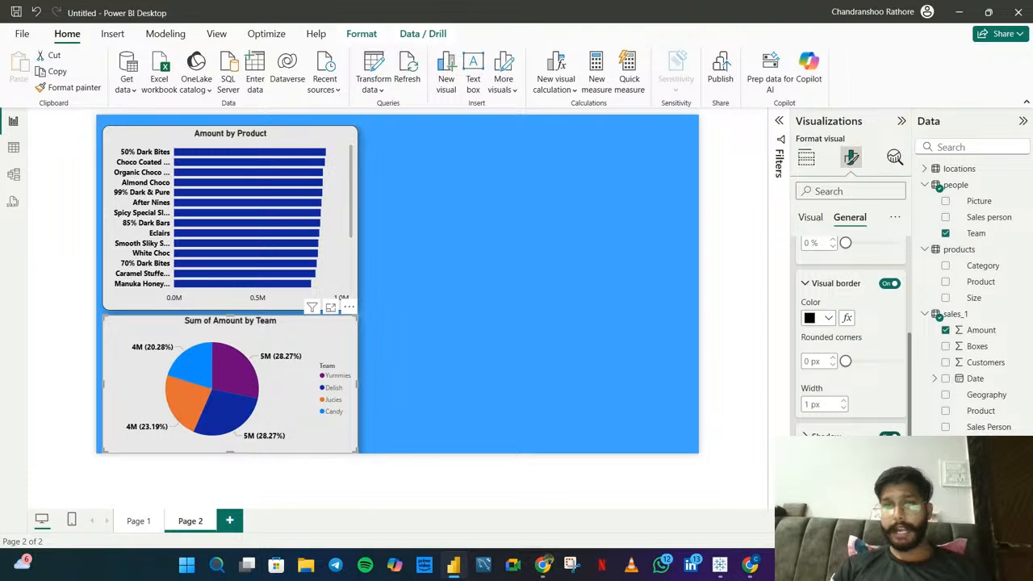
pyautogui.scroll(-4, 896, 343)
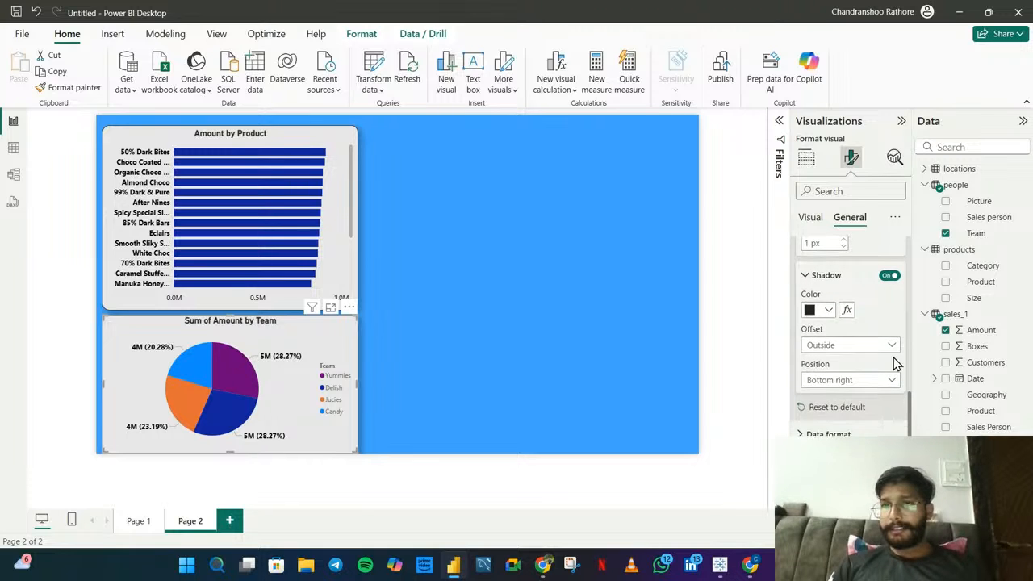
pyautogui.scroll(2, 897, 343)
pyautogui.moveTo(846, 291); pyautogui.dragTo(872, 293)
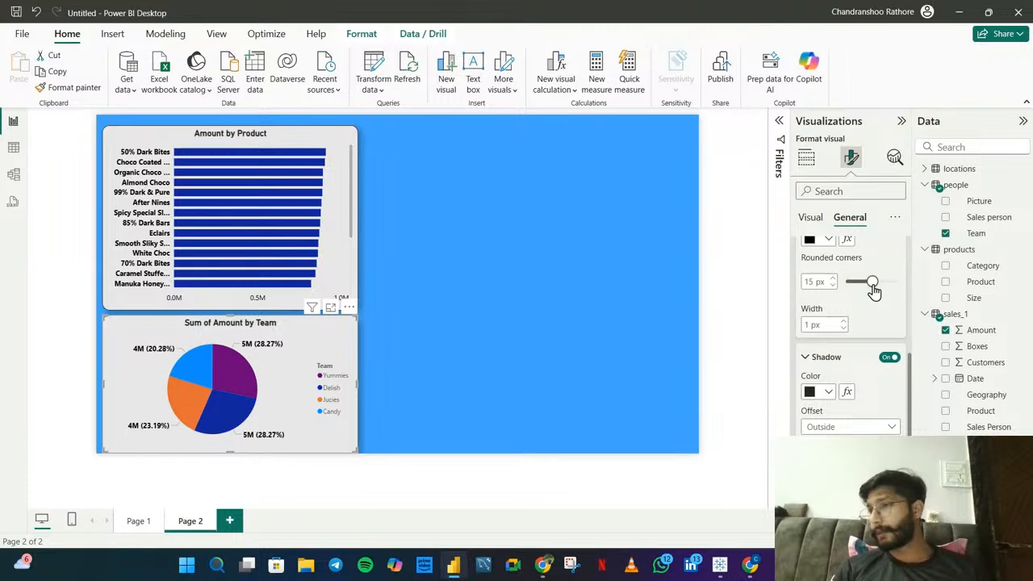
pyautogui.click(566, 274)
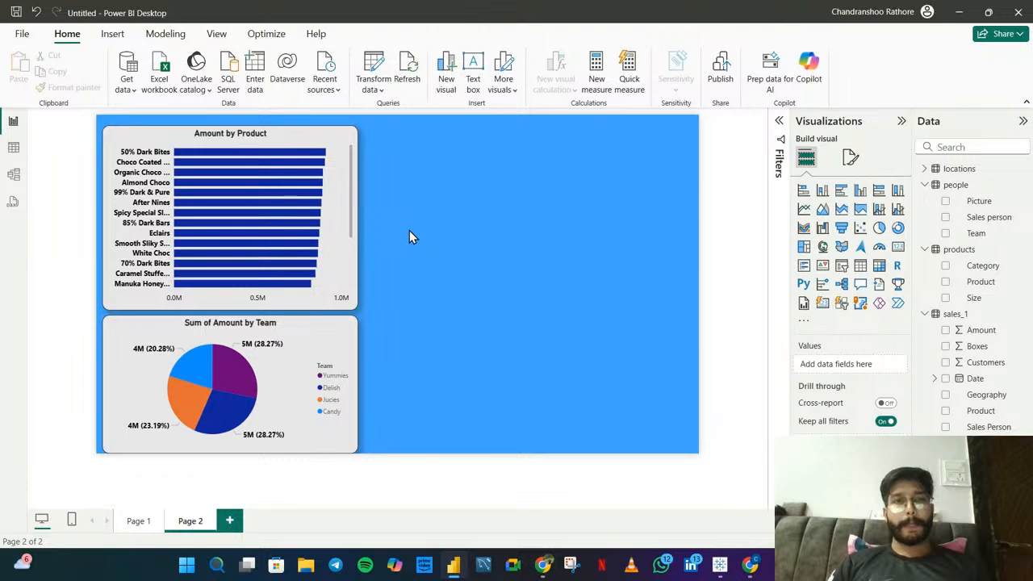
# - Insert an empty line chart beside the Amount by Product chart and widen it toward the page's edge
pyautogui.click(841, 248)
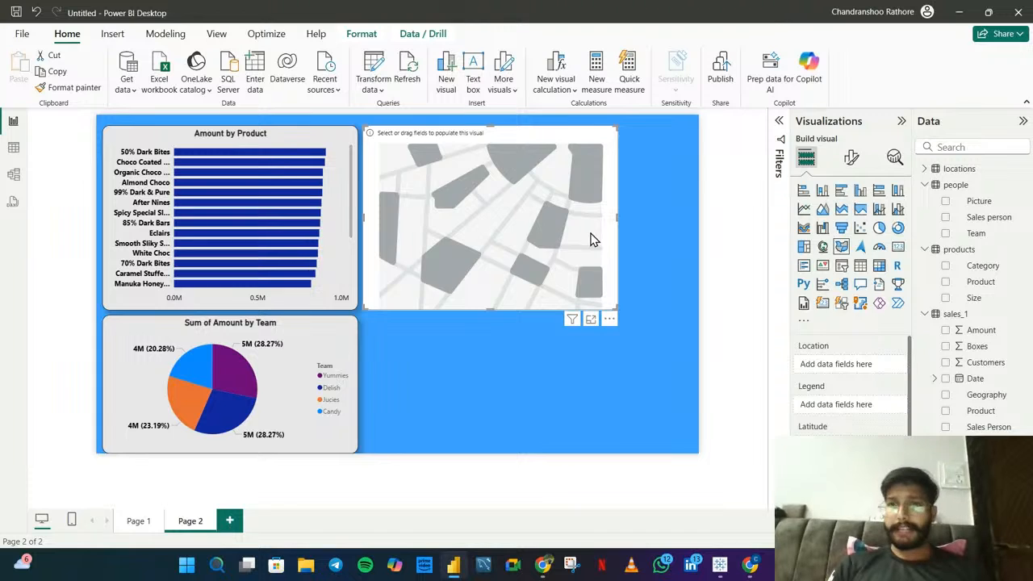
pyautogui.press('Delete')
pyautogui.click(804, 209)
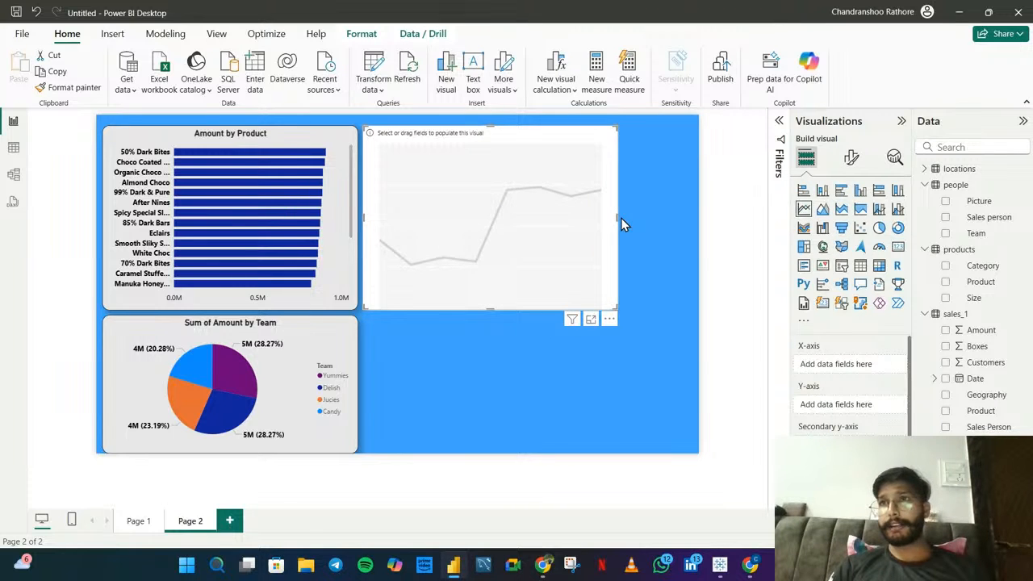
pyautogui.moveTo(618, 217); pyautogui.dragTo(670, 222)
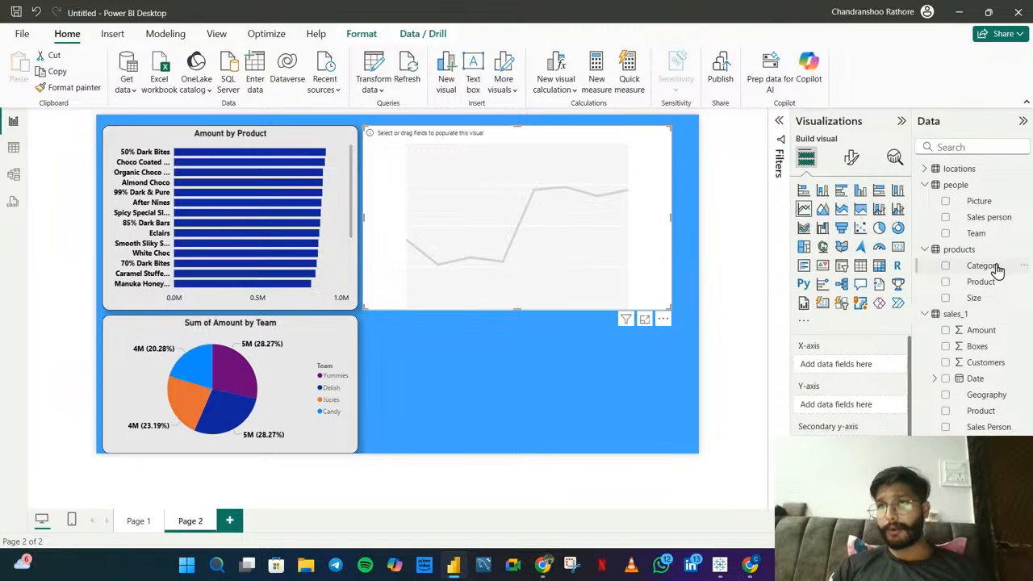
# - Plot the sum of Amount by Date from sales_1 in the line chart, and take the date hierarchy to the Month level
pyautogui.click(946, 379)
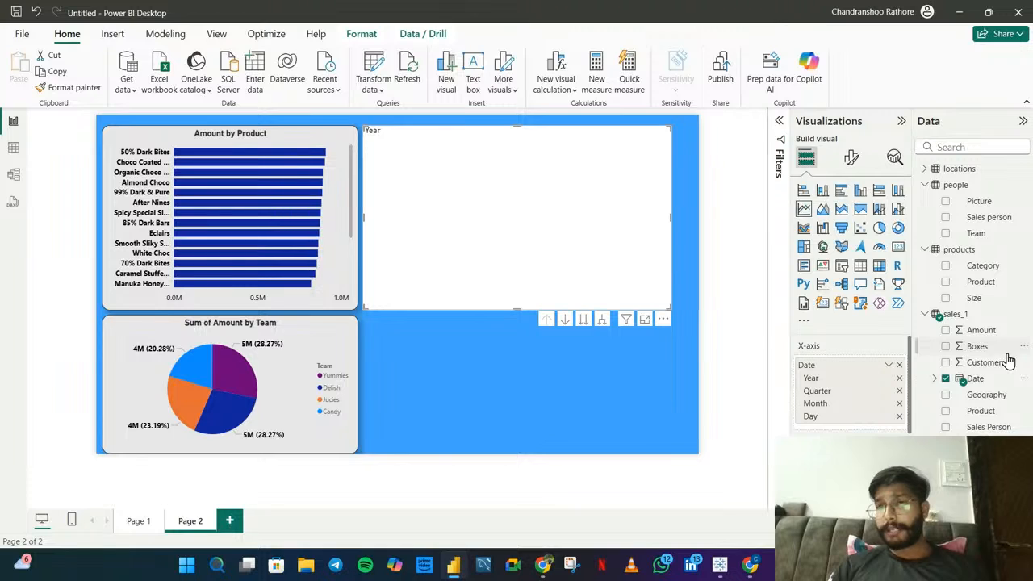
pyautogui.click(946, 331)
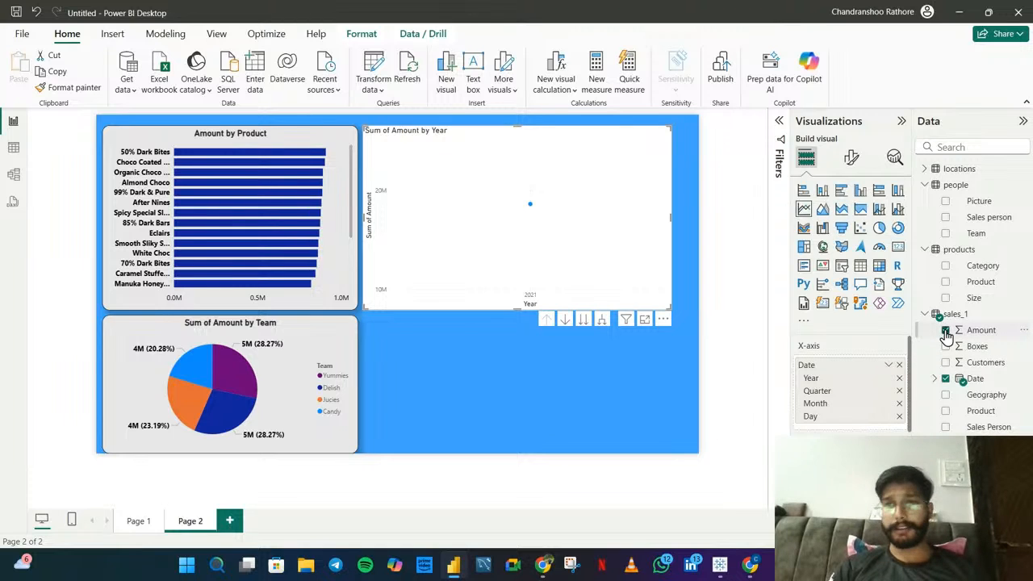
pyautogui.click(585, 320)
pyautogui.click(584, 321)
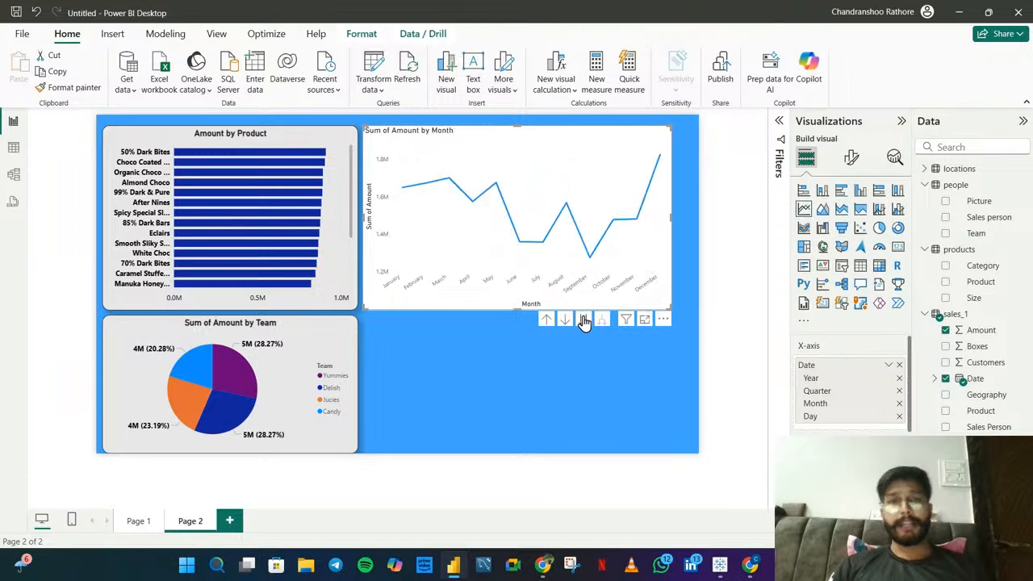
# - Copy the Amount by Product bar chart's formatting onto the Sum of Amount by Month line chart with Format painter
pyautogui.click(327, 154)
pyautogui.click(69, 87)
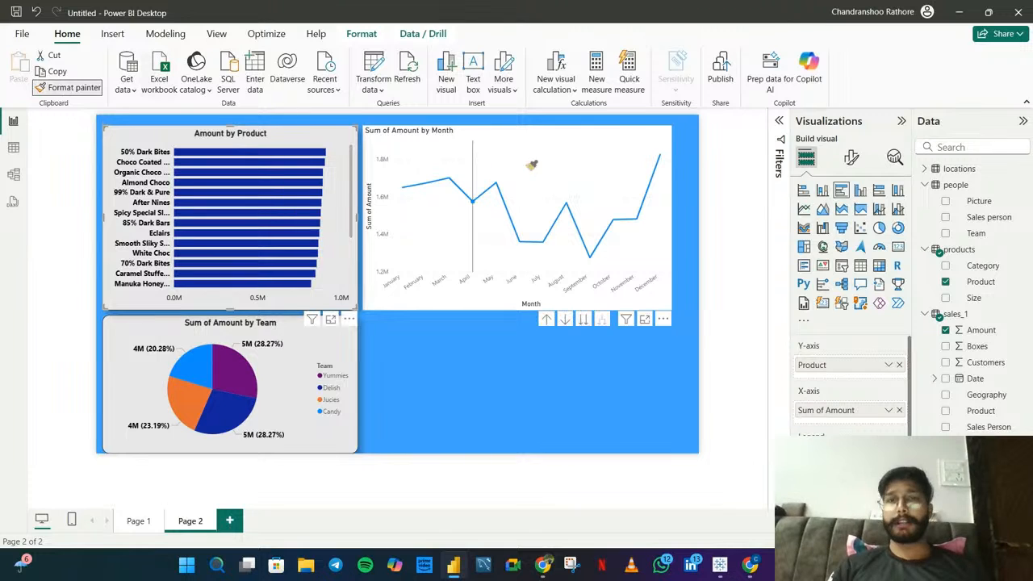
pyautogui.click(570, 164)
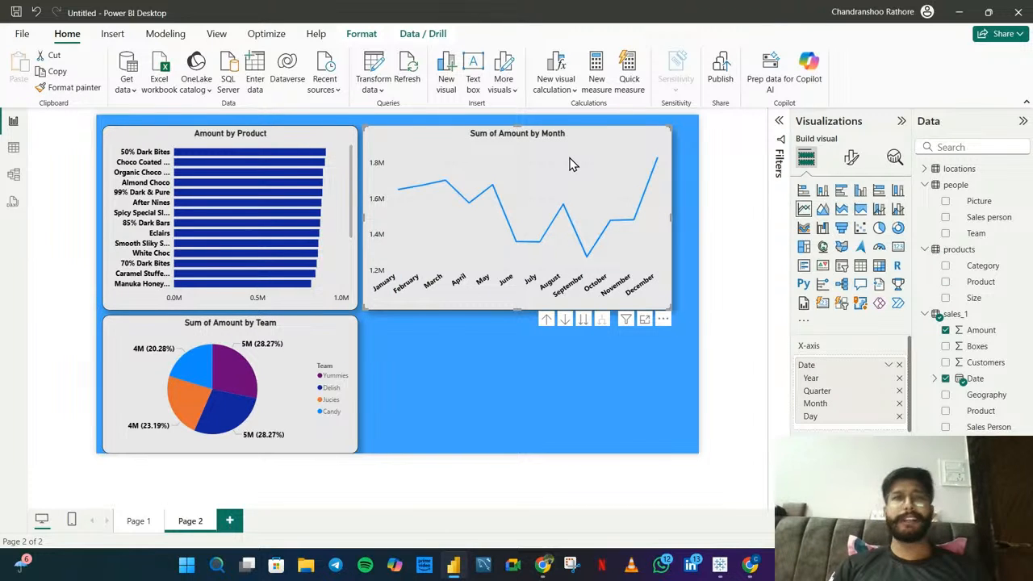
# - Set the line color of the Sum of Amount by Month chart to dark blue
pyautogui.click(851, 157)
pyautogui.scroll(-3, 848, 338)
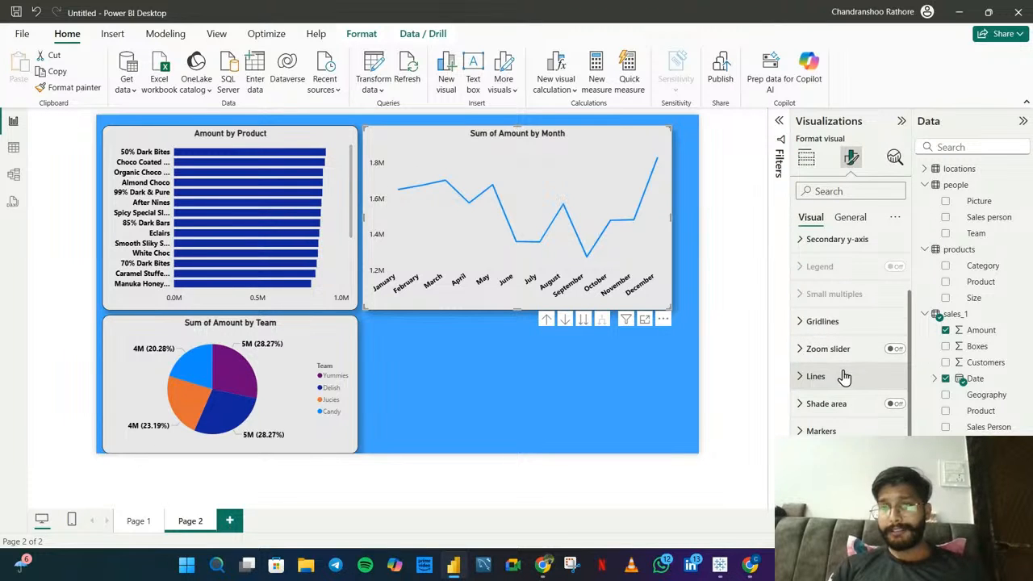
pyautogui.click(845, 372)
pyautogui.scroll(-3, 846, 376)
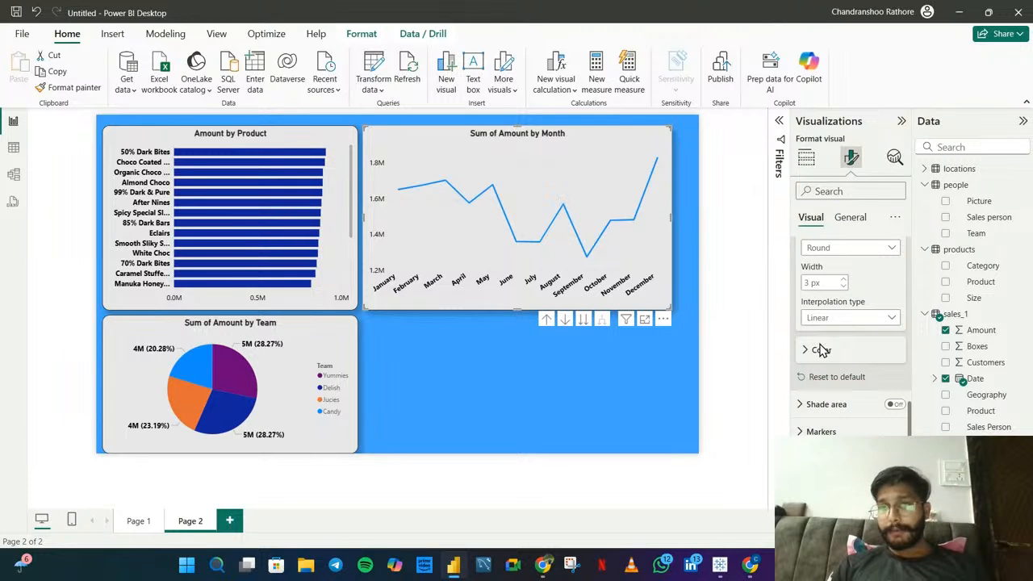
pyautogui.click(822, 351)
pyautogui.click(823, 326)
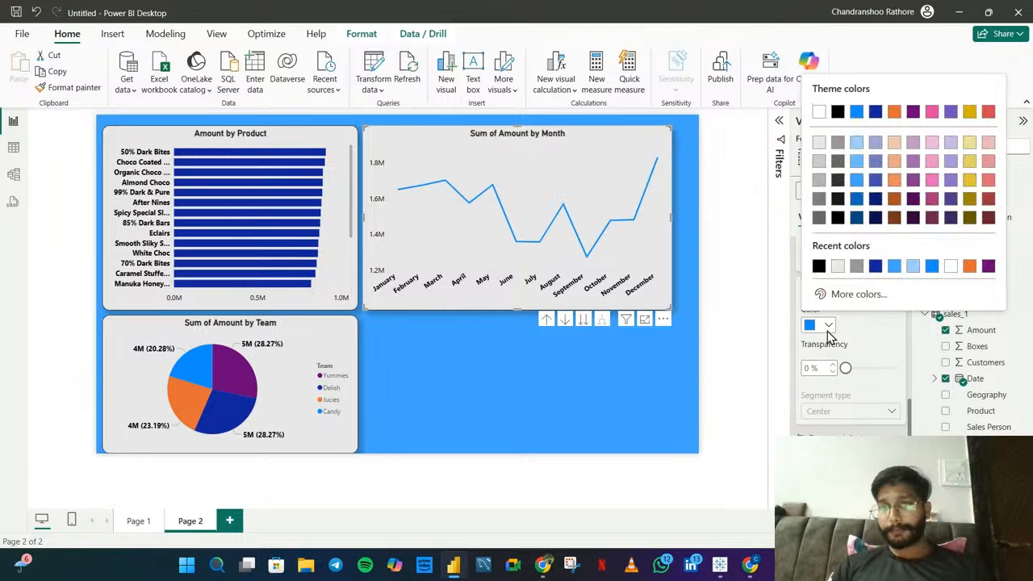
pyautogui.click(876, 266)
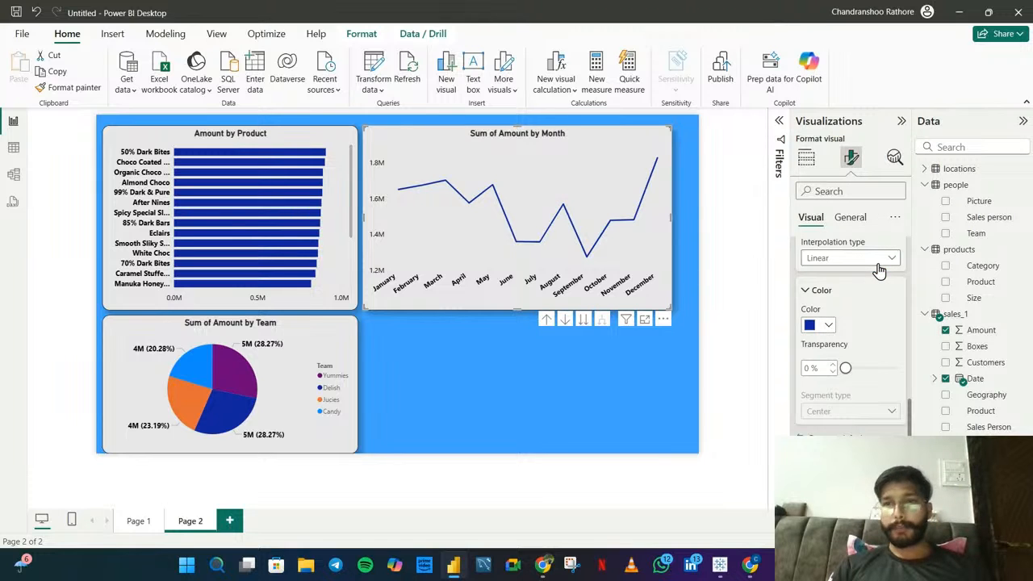
# - Show markers for all categories on the Sum of Amount by Month line and color them black
pyautogui.scroll(-3, 838, 399)
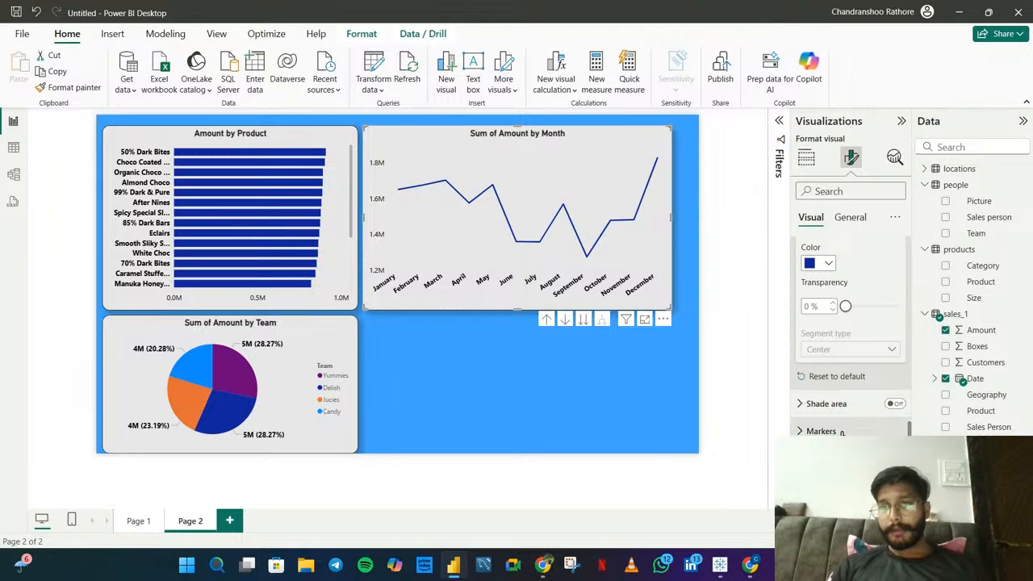
pyautogui.scroll(-1, 842, 431)
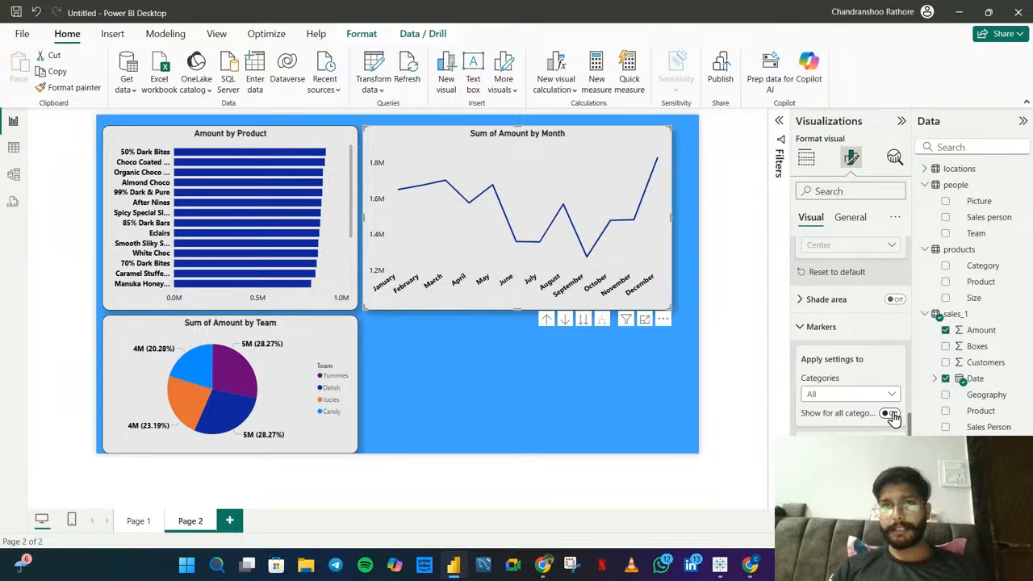
pyautogui.scroll(-2, 892, 416)
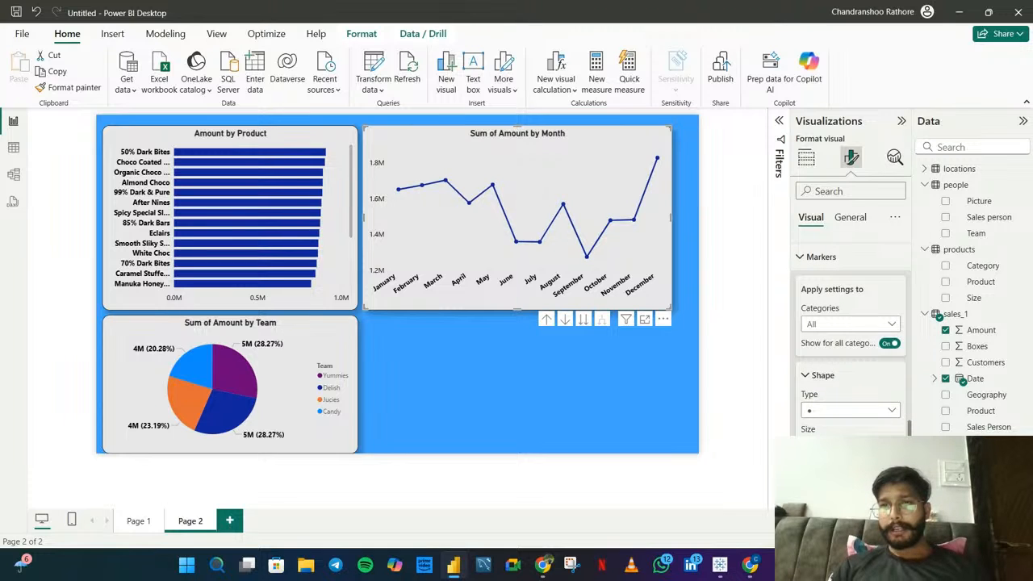
pyautogui.scroll(-2, 854, 421)
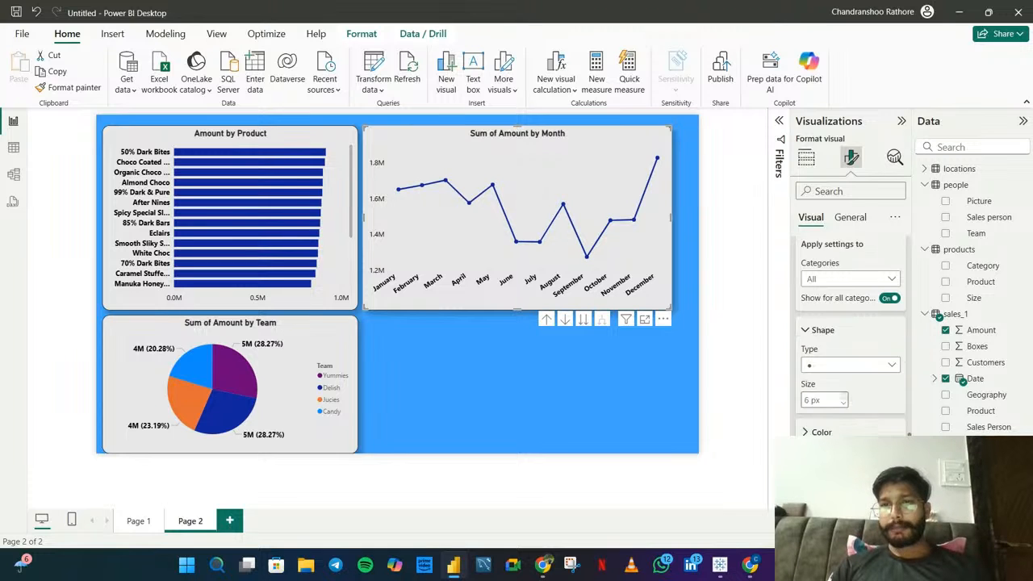
pyautogui.click(834, 421)
pyautogui.click(828, 336)
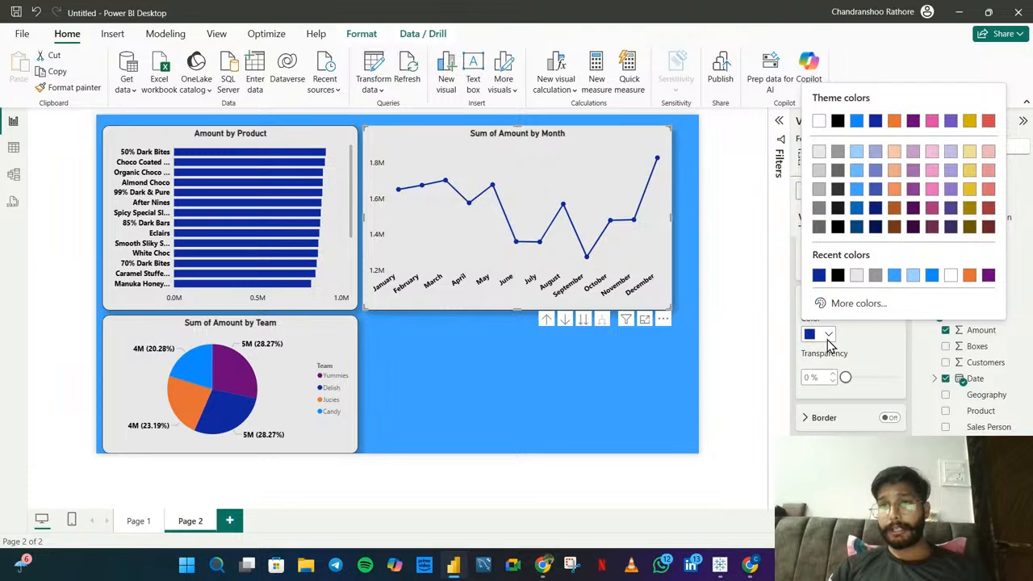
pyautogui.click(838, 275)
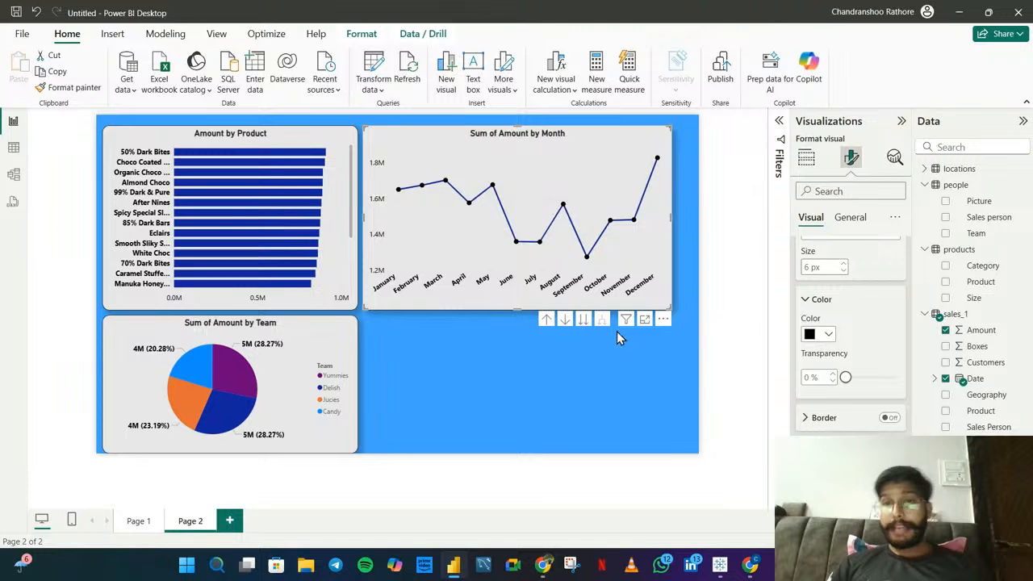
# - Change the page's canvas type to Custom and set its height to 1000 px
pyautogui.click(660, 352)
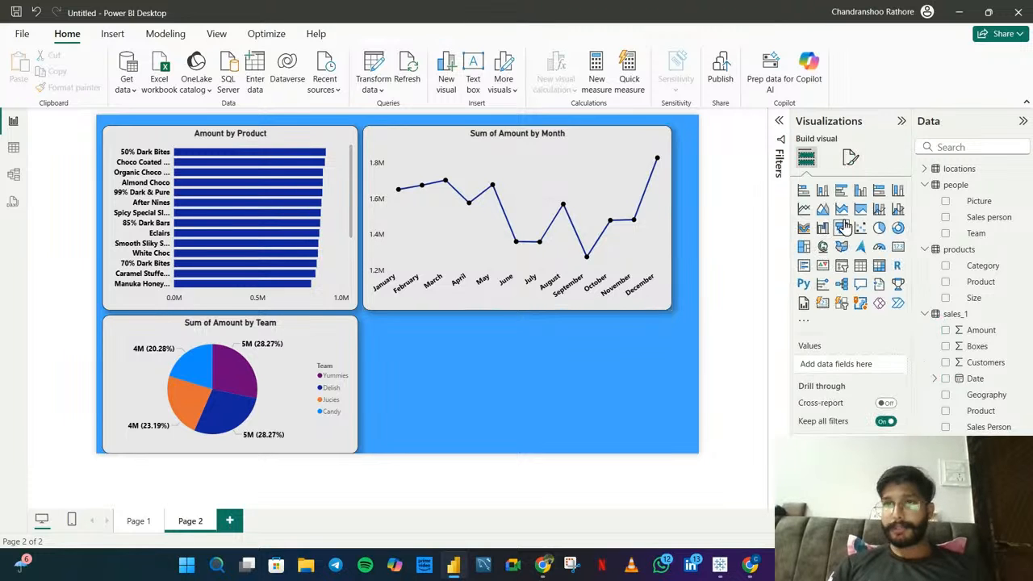
pyautogui.click(853, 159)
pyautogui.click(858, 252)
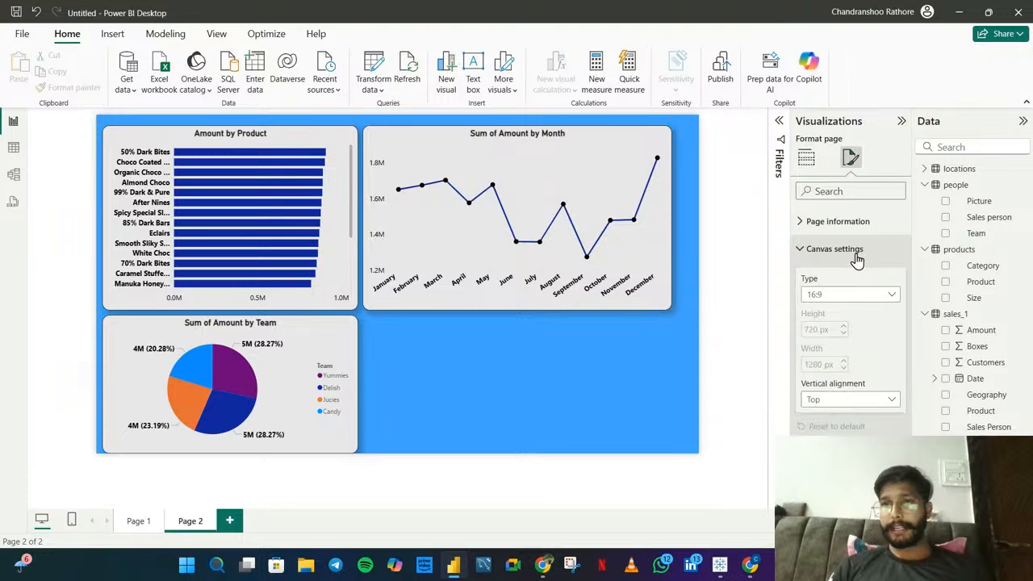
pyautogui.click(851, 296)
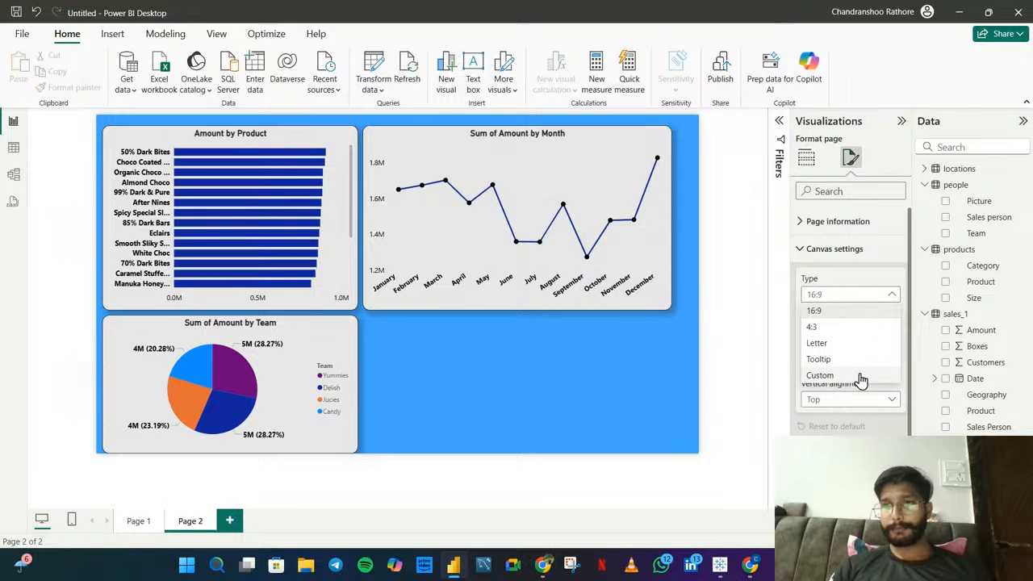
pyautogui.click(831, 378)
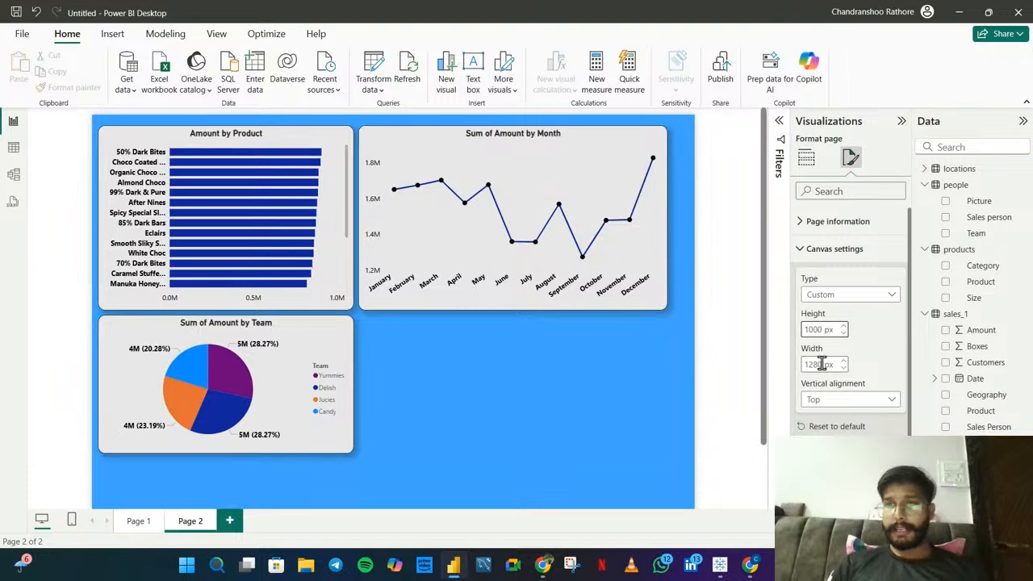
# - Set the page canvas width to 1500 px
pyautogui.doubleClick(819, 368)
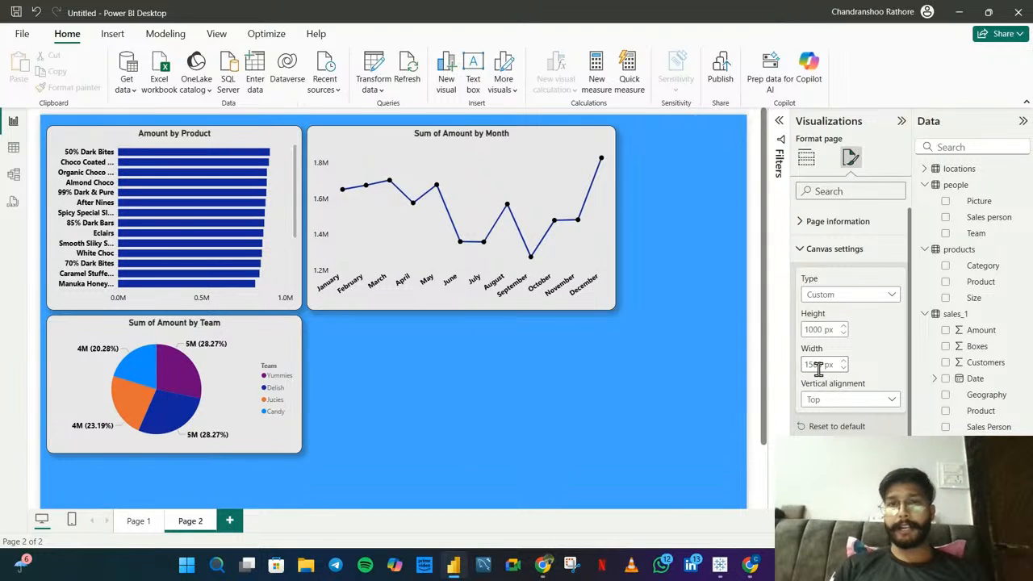
pyautogui.click(668, 371)
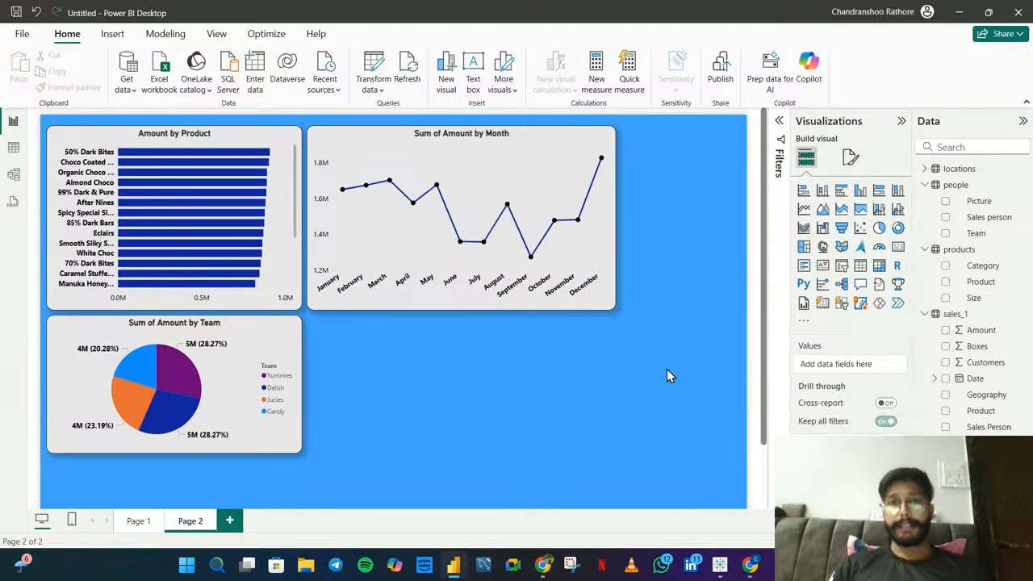
# - Add a new card visual and shape it into a tall, narrow column beside the Sum of Amount by Month chart
pyautogui.click(825, 305)
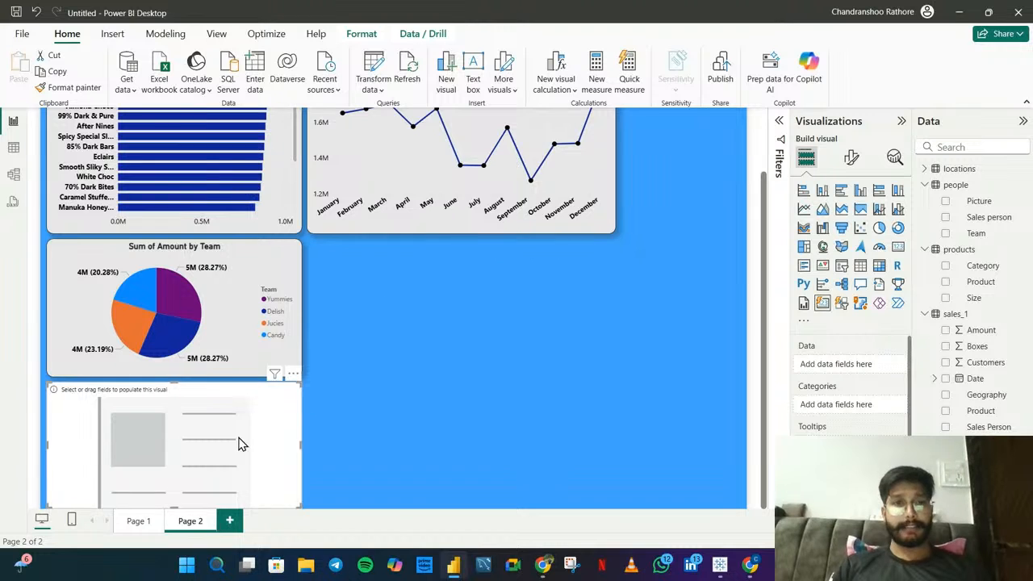
pyautogui.moveTo(222, 454); pyautogui.dragTo(642, 287)
pyautogui.scroll(2, 641, 286)
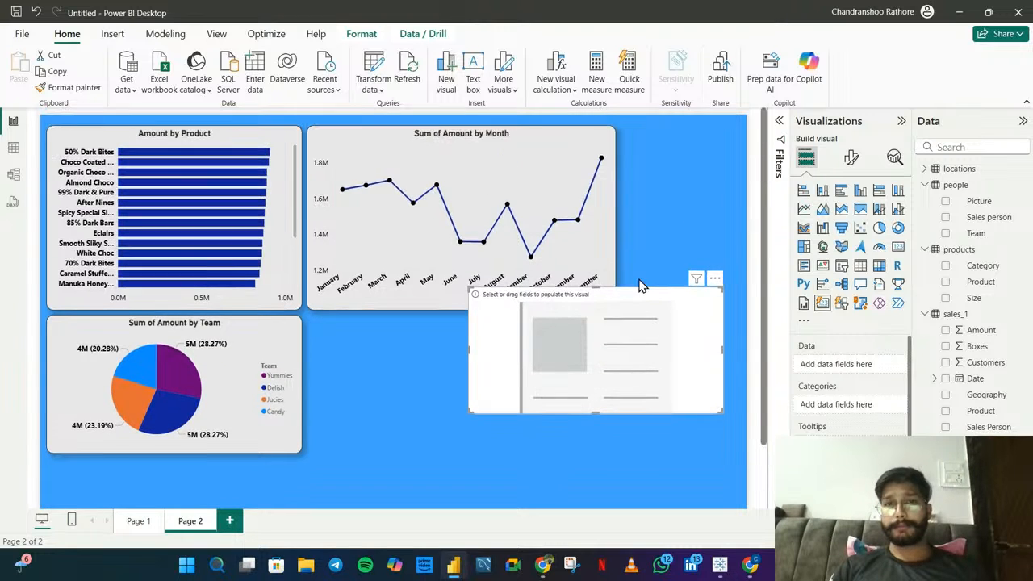
pyautogui.moveTo(609, 331); pyautogui.dragTo(632, 170)
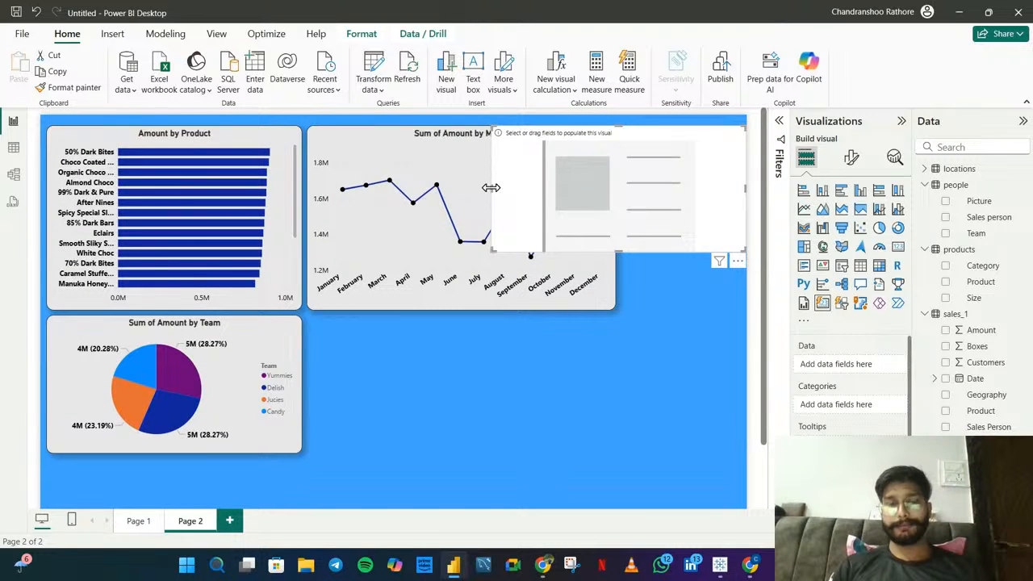
pyautogui.moveTo(491, 188); pyautogui.dragTo(699, 512)
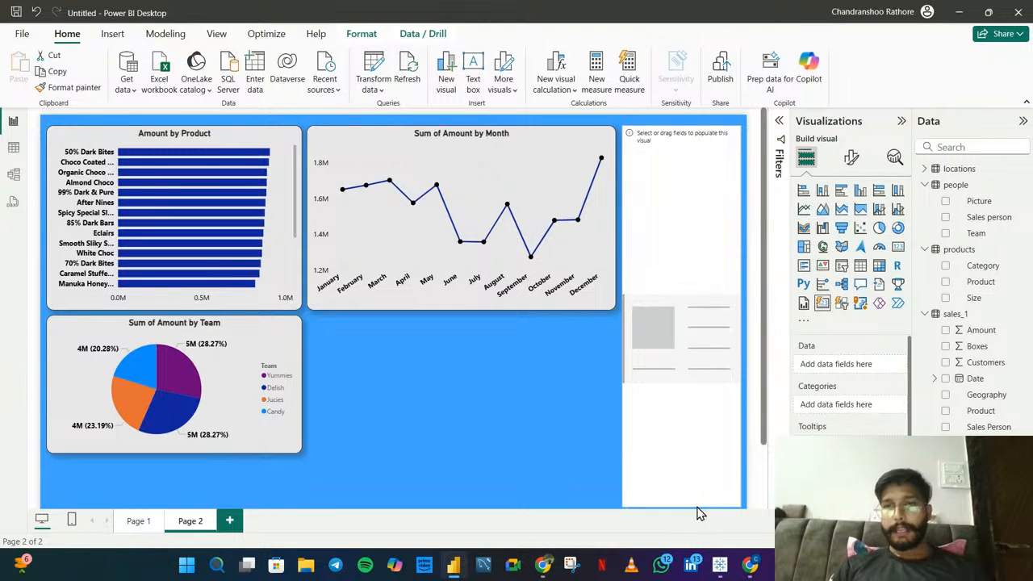
# - Add the Amount, Boxes and Customers fields from sales_1 to the card visual
pyautogui.click(945, 330)
pyautogui.click(945, 347)
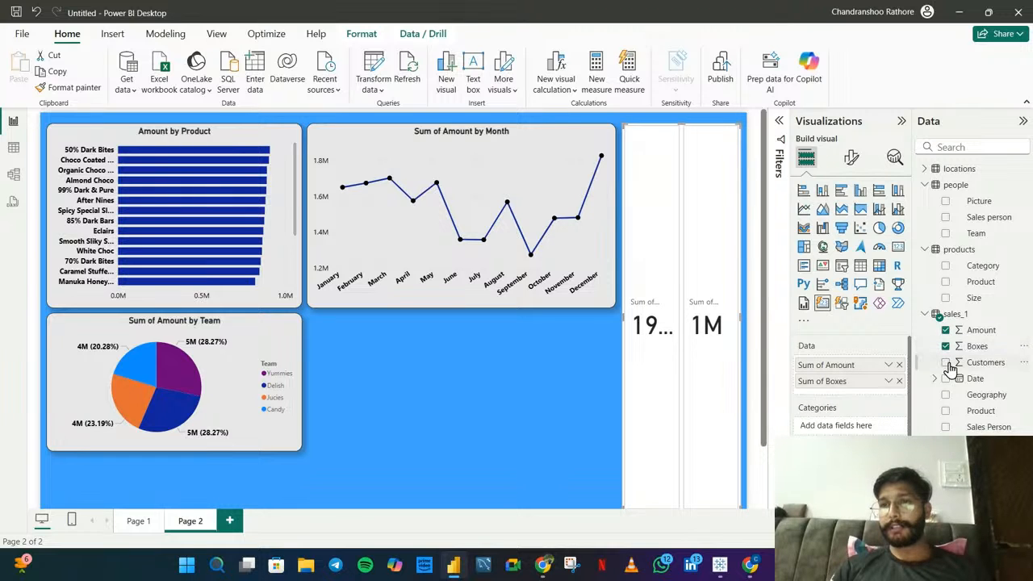
pyautogui.click(946, 363)
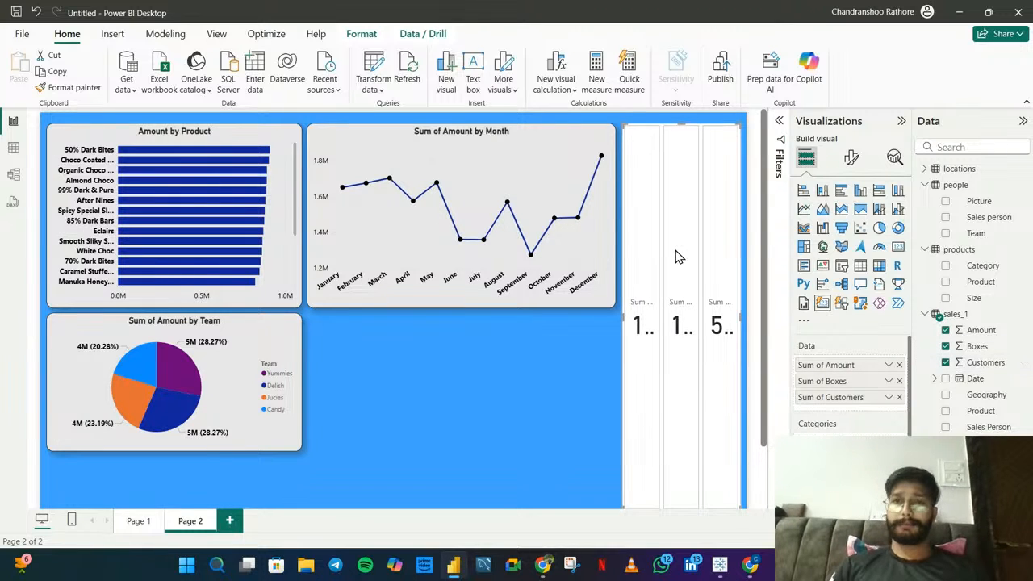
# - Change the card visual's layout arrangement to Single column
pyautogui.click(850, 157)
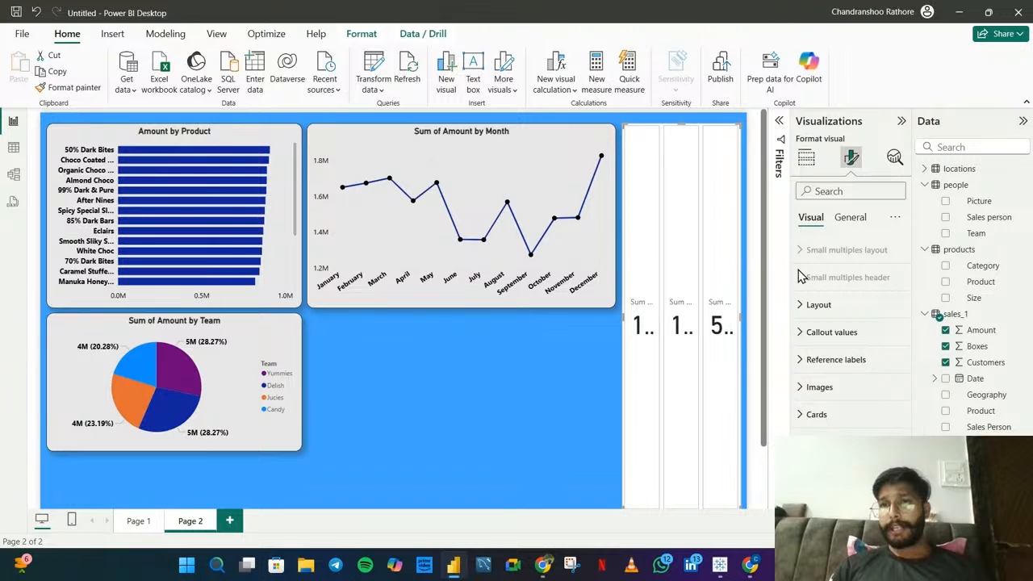
pyautogui.click(814, 304)
pyautogui.scroll(-2, 812, 271)
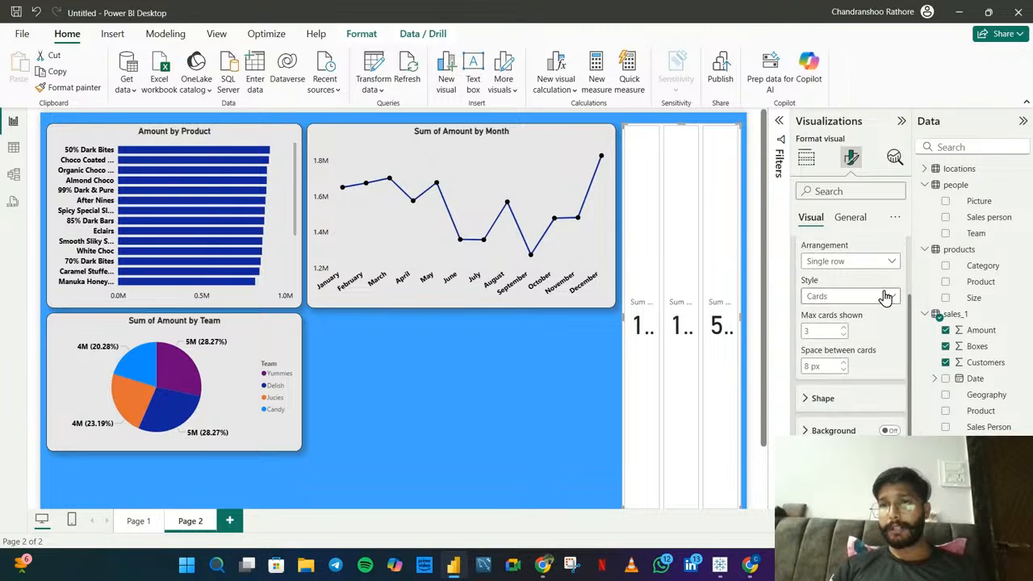
pyautogui.click(851, 261)
pyautogui.click(838, 279)
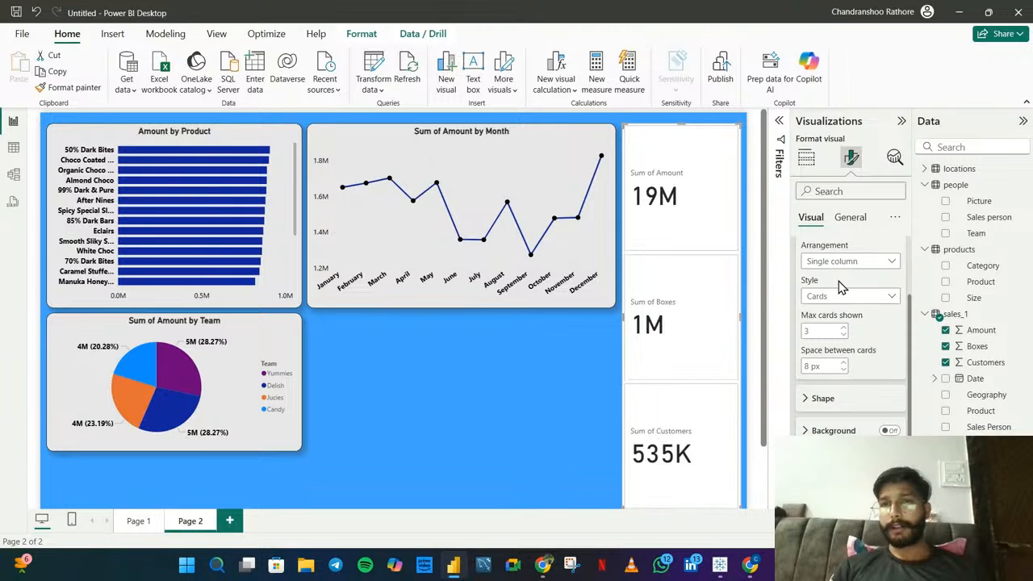
pyautogui.click(571, 365)
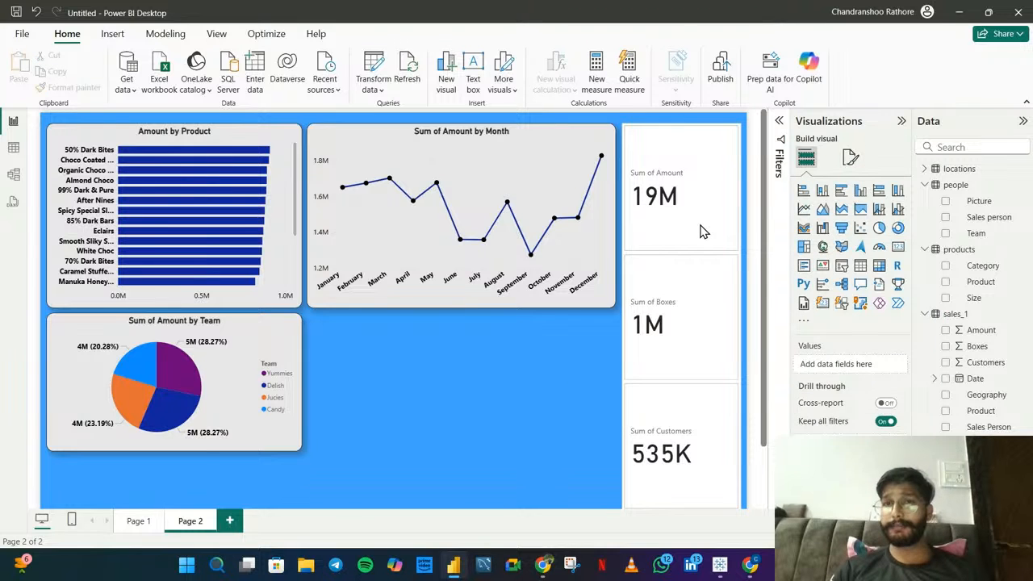
# - Center the callout values of all cards horizontally and make them bold
pyautogui.click(701, 231)
pyautogui.click(854, 162)
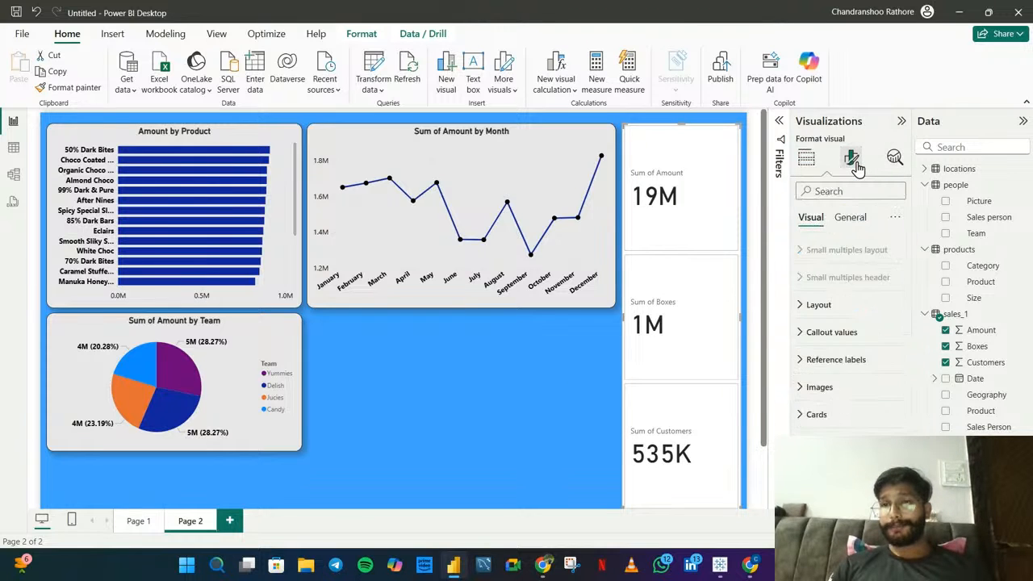
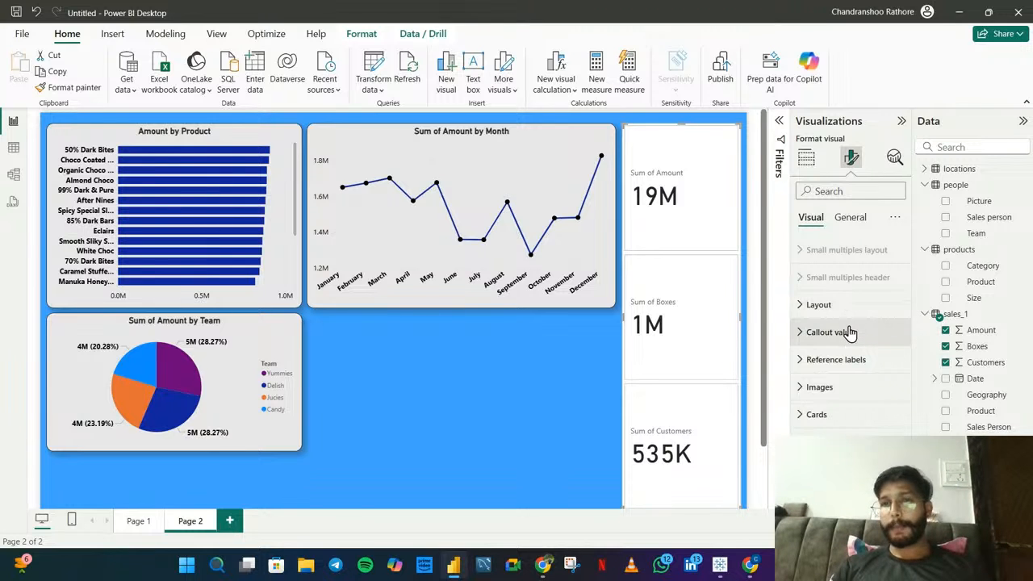
pyautogui.click(848, 332)
pyautogui.scroll(-1, 849, 334)
pyautogui.click(849, 334)
pyautogui.scroll(-1, 846, 364)
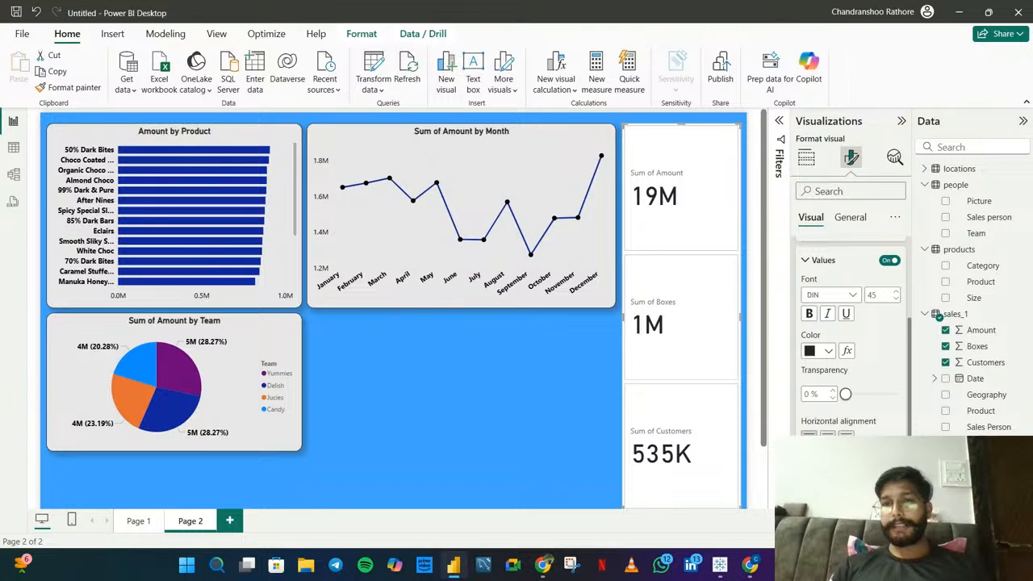
pyautogui.click(827, 437)
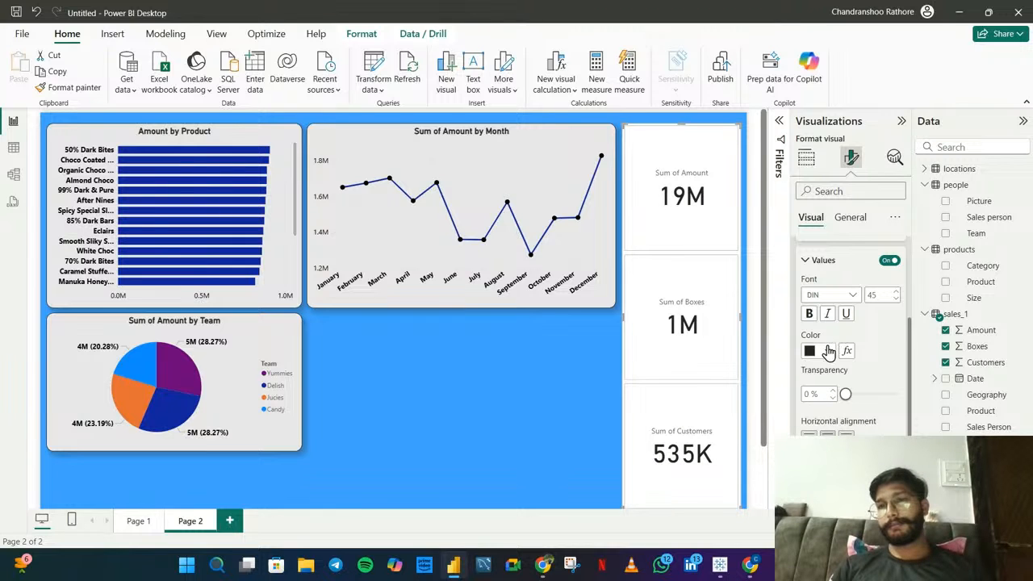
pyautogui.click(809, 313)
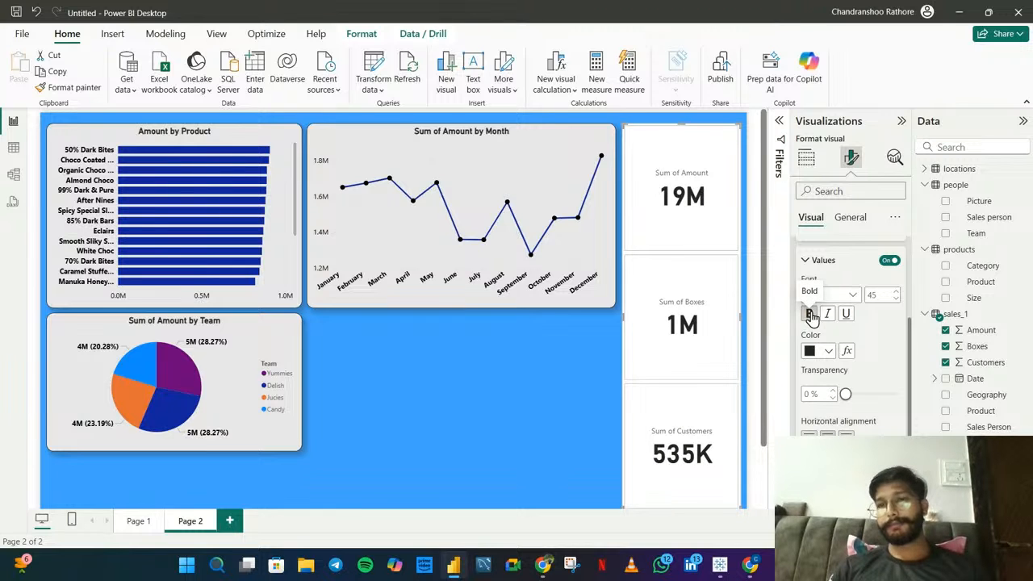
# - Make the labels above the card values bold and black
pyautogui.scroll(3, 866, 369)
pyautogui.scroll(-4, 865, 370)
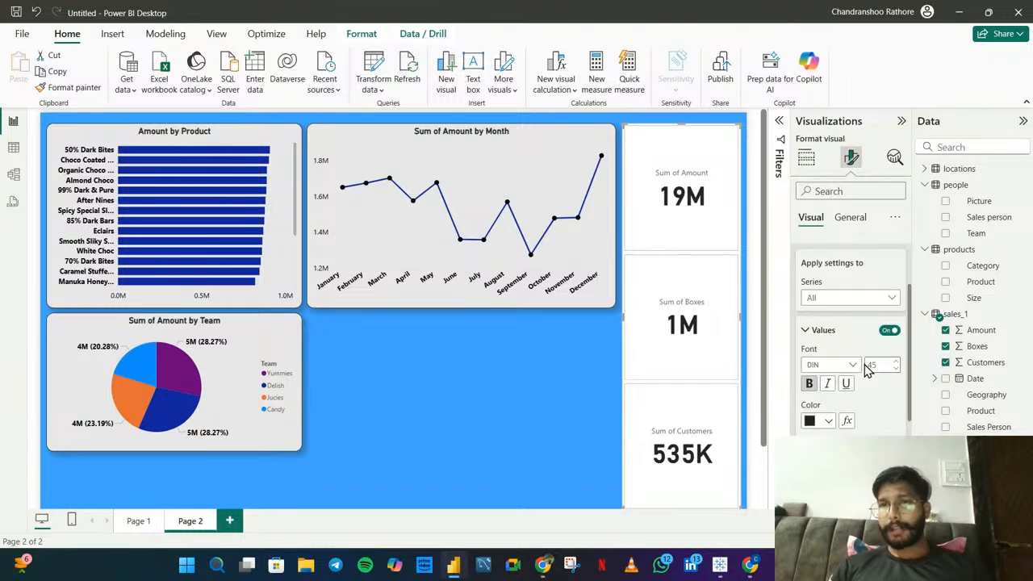
pyautogui.scroll(-5, 865, 369)
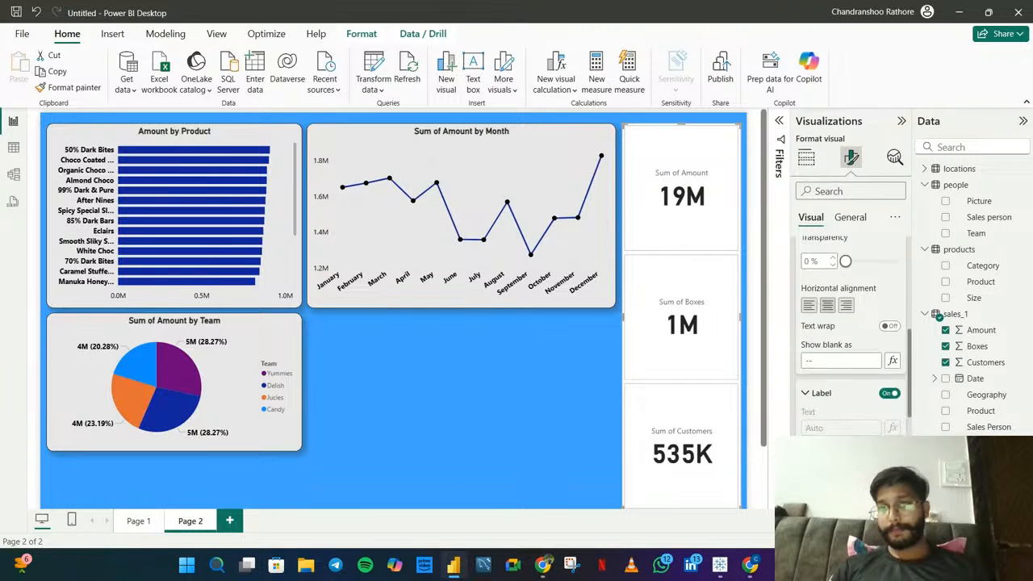
pyautogui.click(817, 495)
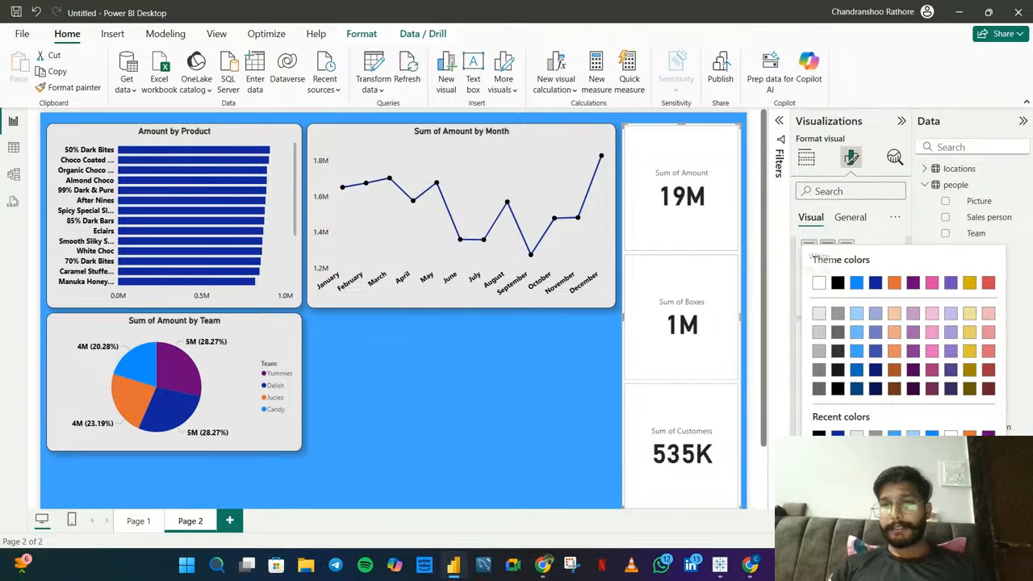
pyautogui.click(841, 280)
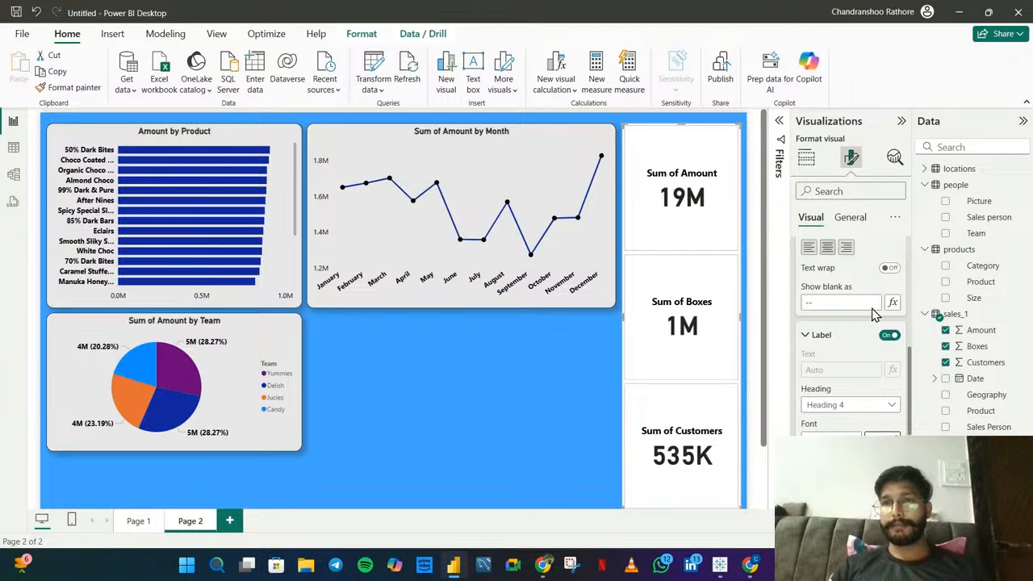
# - Set the background color of all cards to the light gray theme shade matching the other charts
pyautogui.click(849, 217)
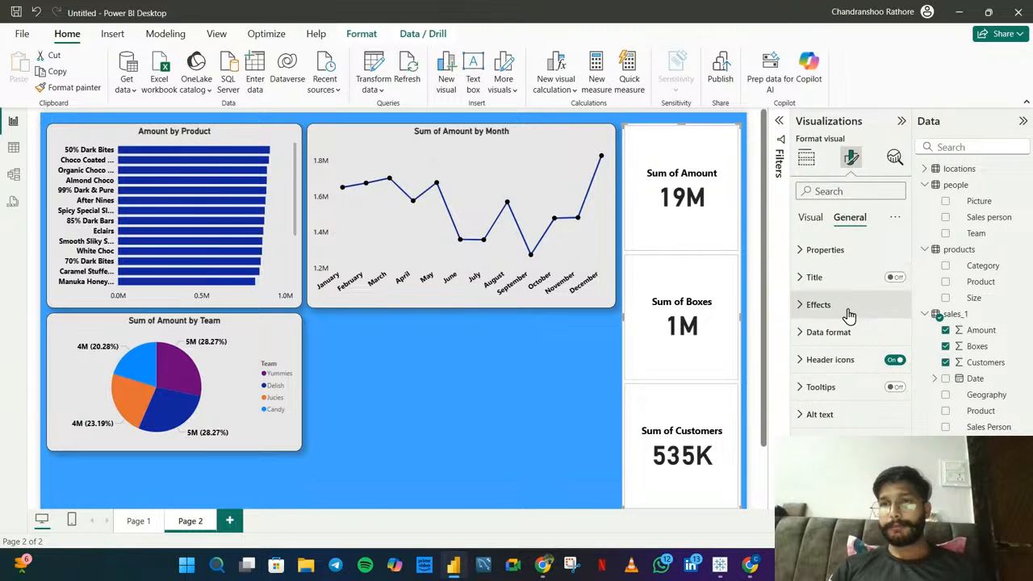
pyautogui.click(810, 217)
pyautogui.scroll(-10, 863, 372)
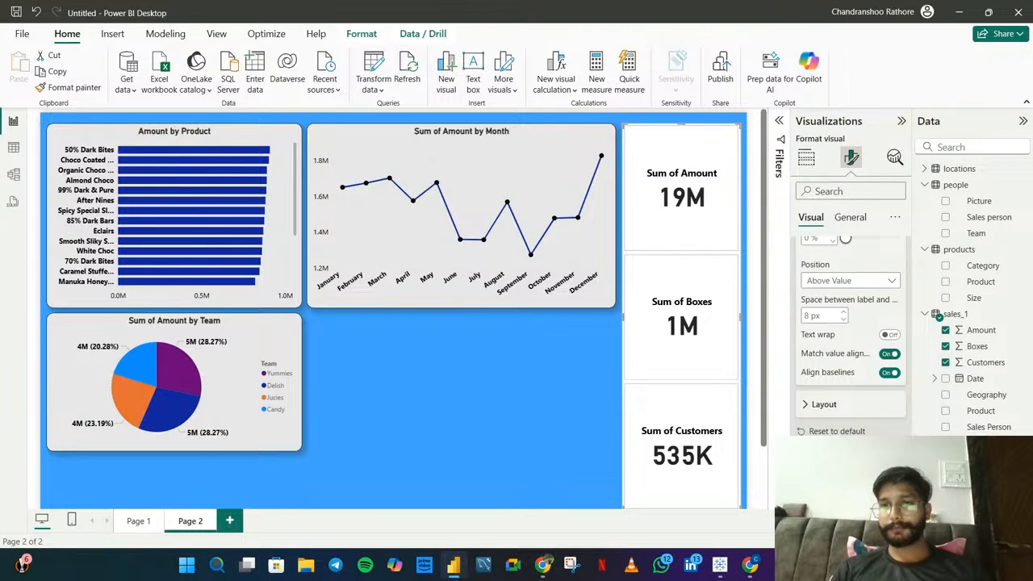
pyautogui.scroll(-5, 847, 404)
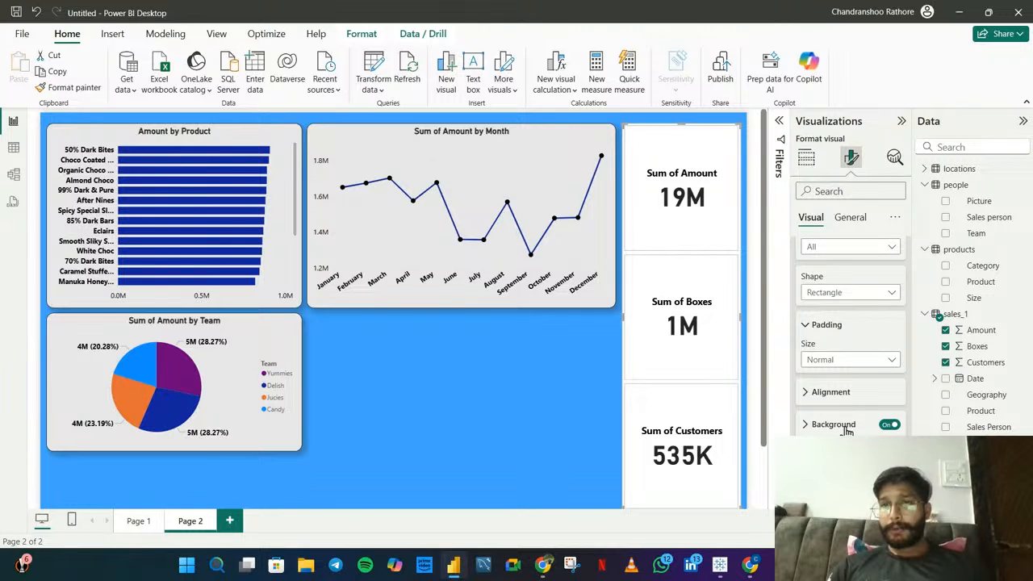
pyautogui.click(834, 424)
pyautogui.click(825, 276)
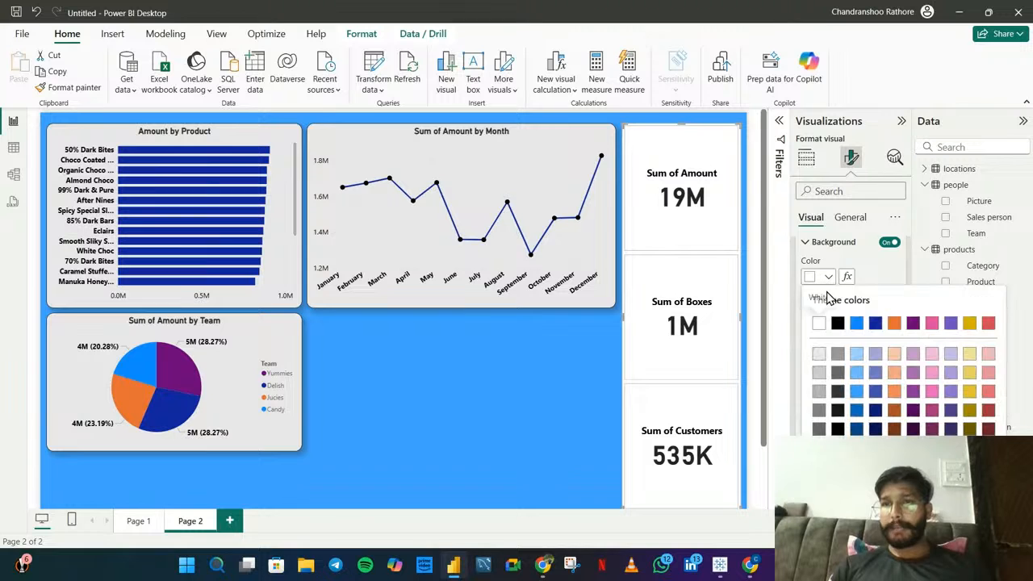
pyautogui.click(819, 355)
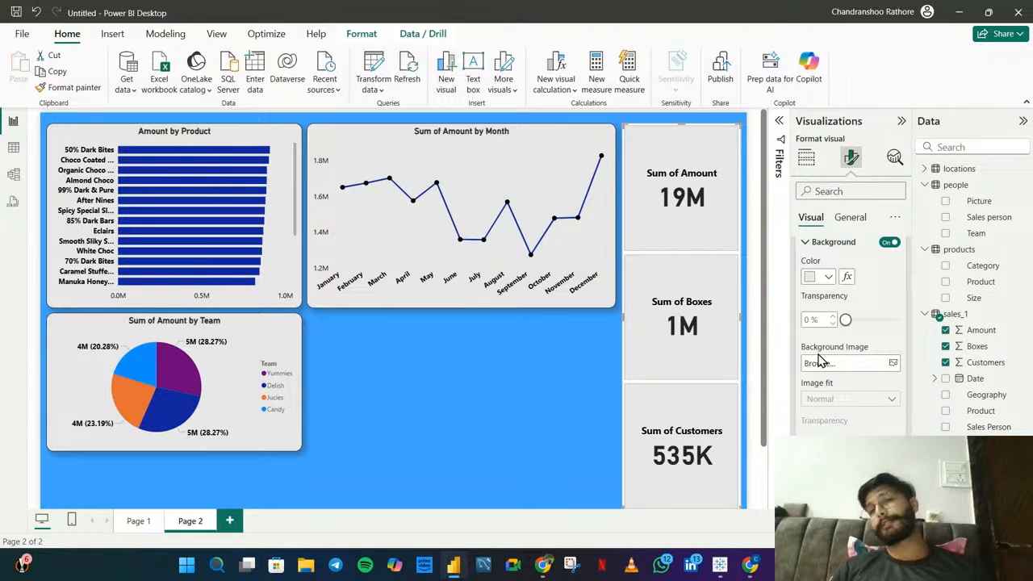
# - Shorten the card visual to about the line chart's height and align it beside the Sum of Amount by Month chart
pyautogui.click(525, 399)
pyautogui.click(736, 243)
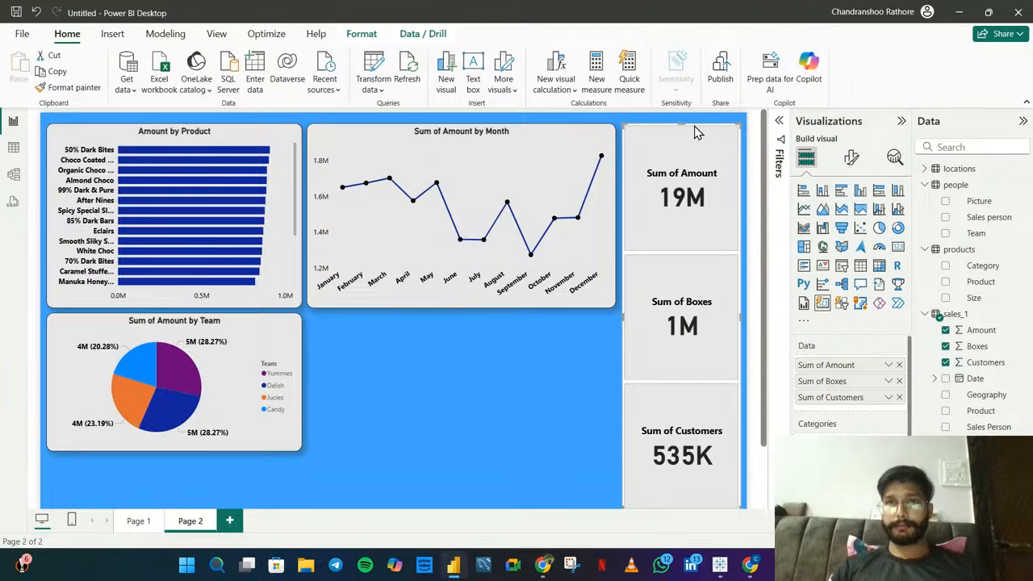
pyautogui.moveTo(682, 125); pyautogui.dragTo(684, 334)
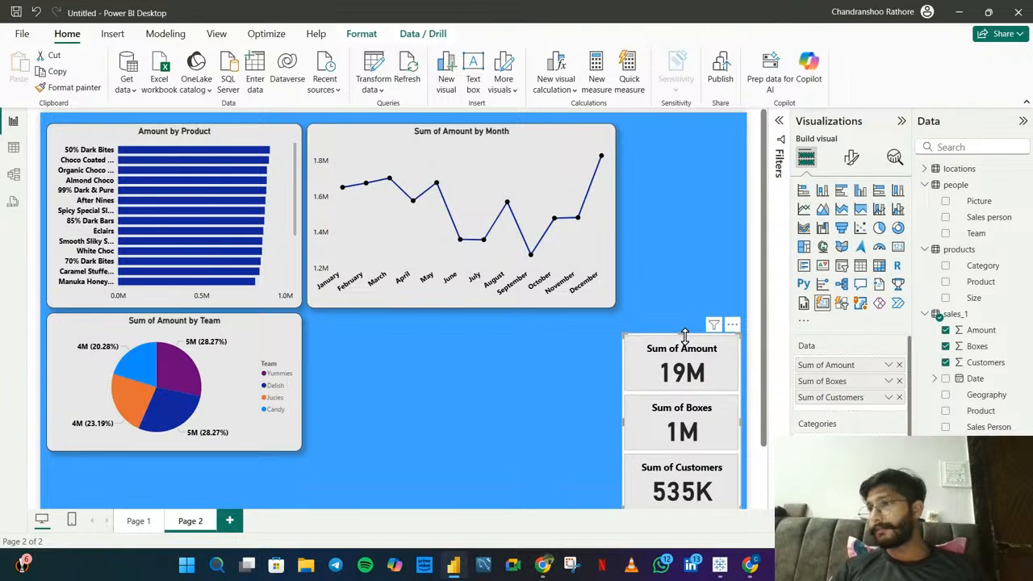
pyautogui.moveTo(638, 387); pyautogui.dragTo(640, 181)
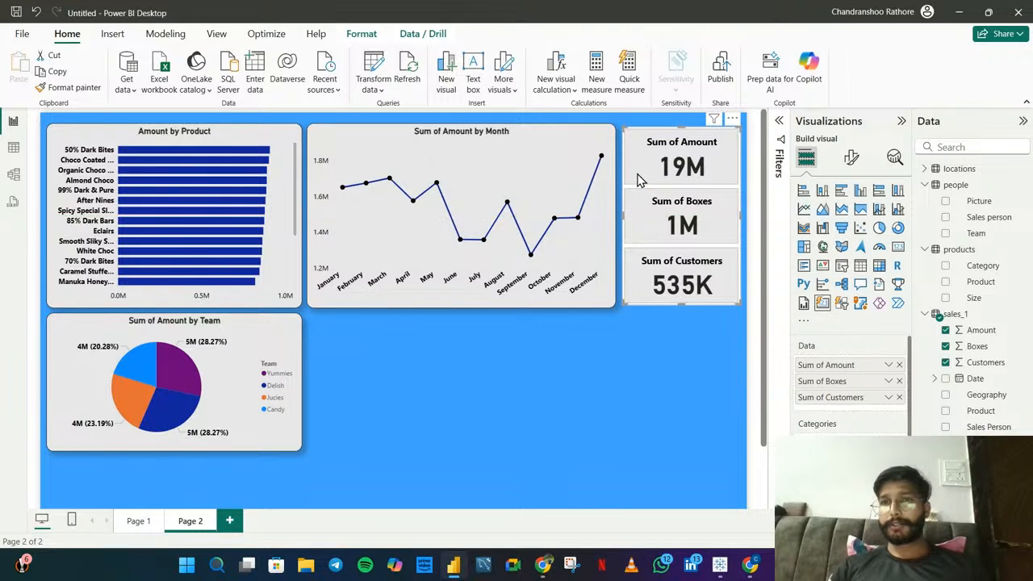
# - Turn on the visual border and the shadow for the card visual
pyautogui.click(854, 168)
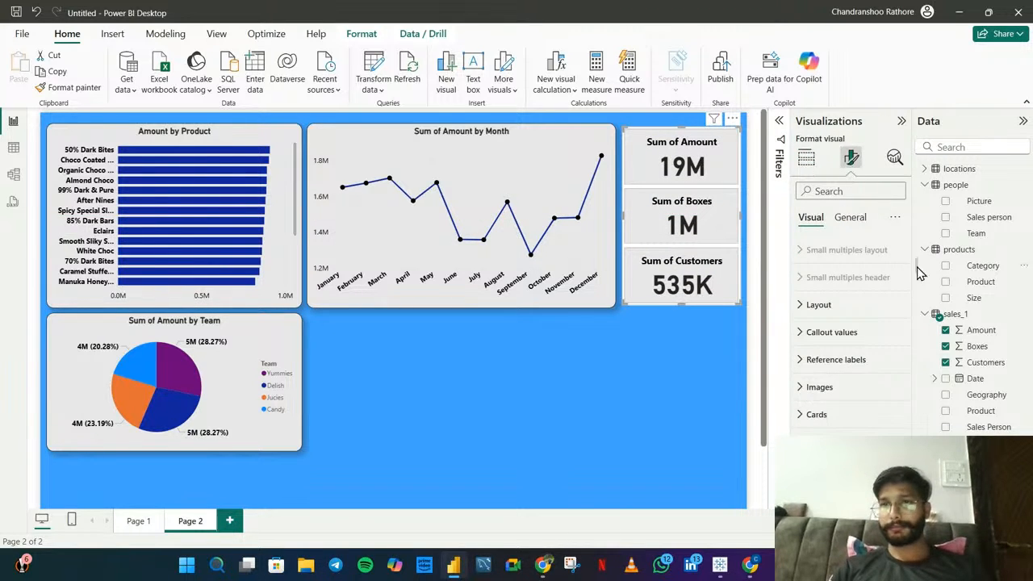
pyautogui.click(852, 218)
pyautogui.click(848, 322)
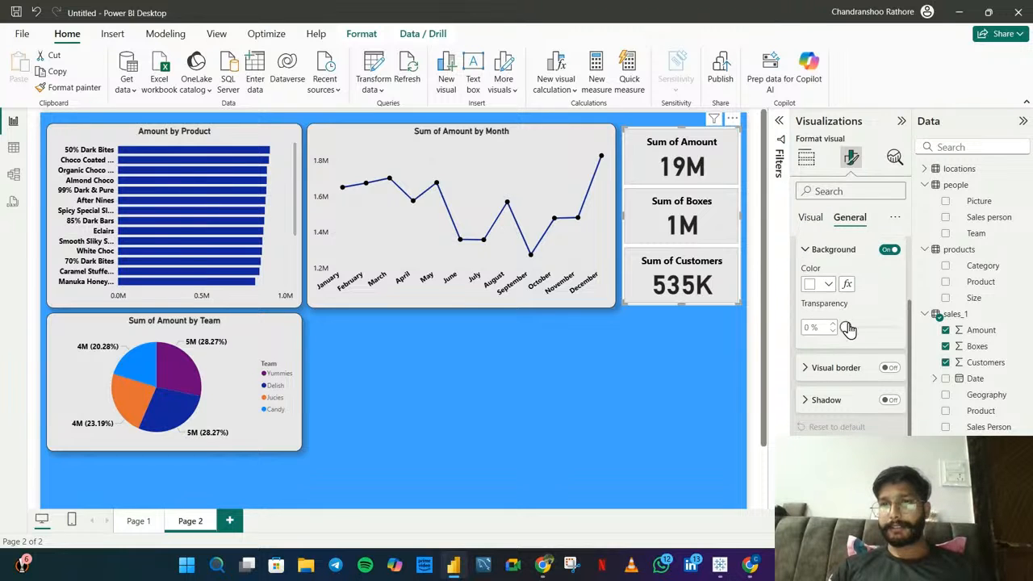
pyautogui.click(889, 368)
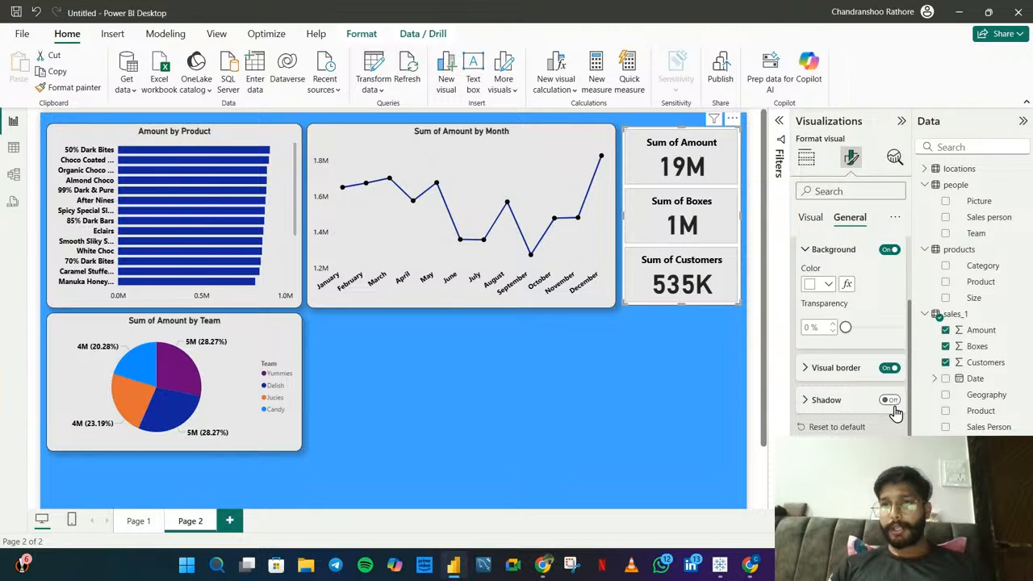
pyautogui.click(879, 398)
pyautogui.click(887, 402)
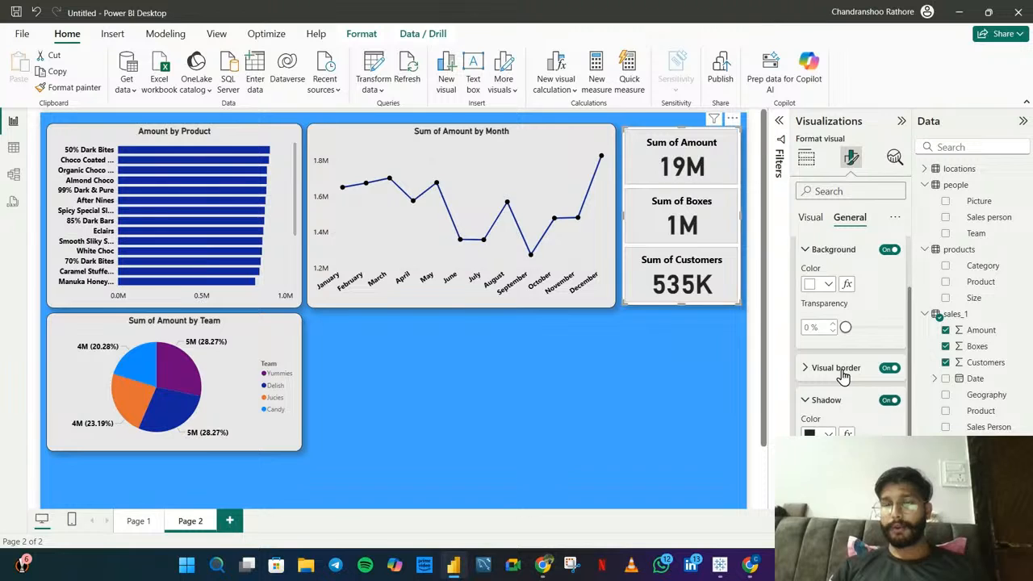
# - Set the rounded corners of the card visual's border to 15 px
pyautogui.click(839, 369)
pyautogui.scroll(-1, 844, 379)
pyautogui.moveTo(849, 401); pyautogui.dragTo(872, 404)
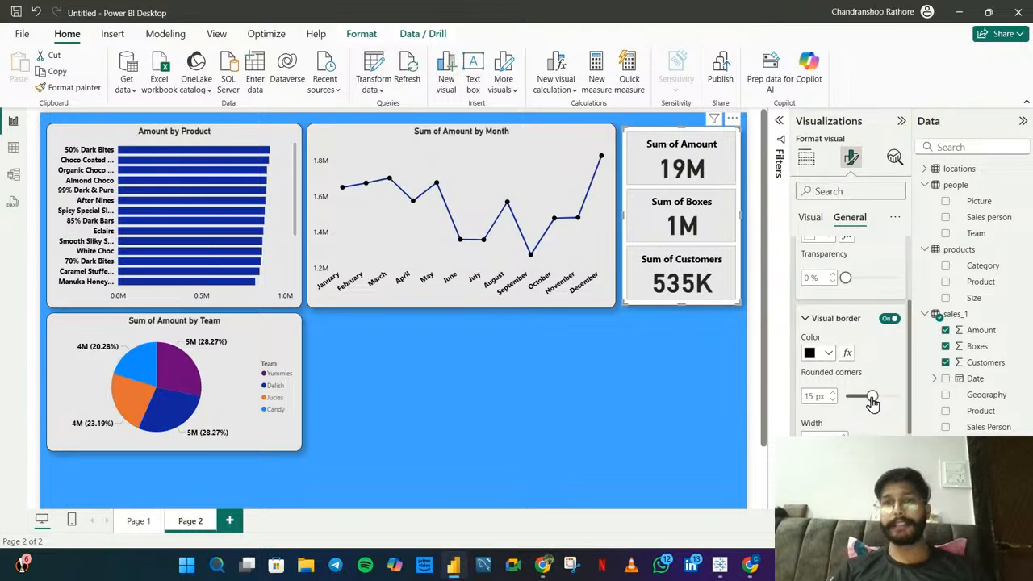
pyautogui.click(711, 399)
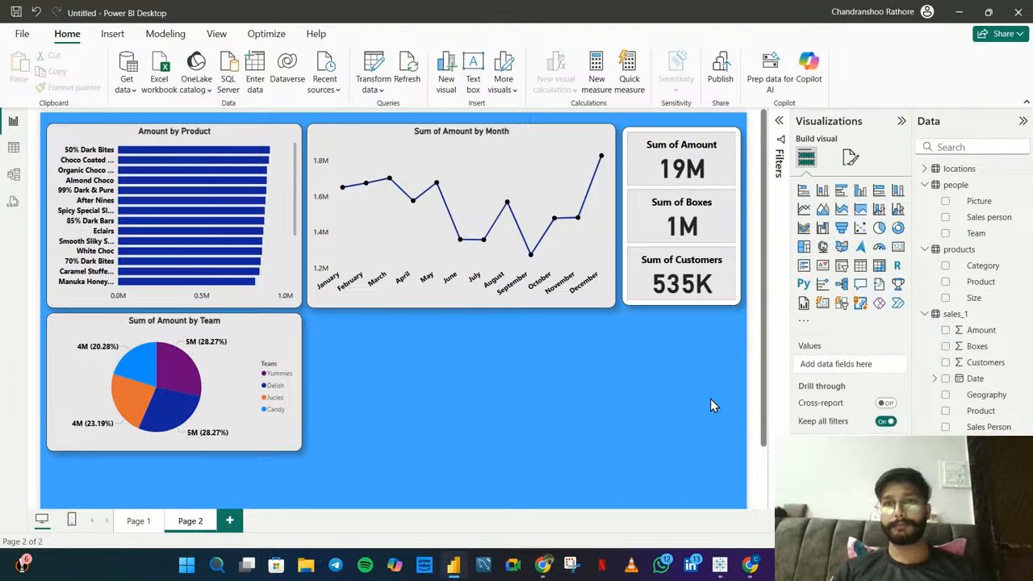
# - Insert a filled map beside the Sum of Amount by Team pie chart and enlarge it to the outer edge of the KPI cards
pyautogui.click(850, 160)
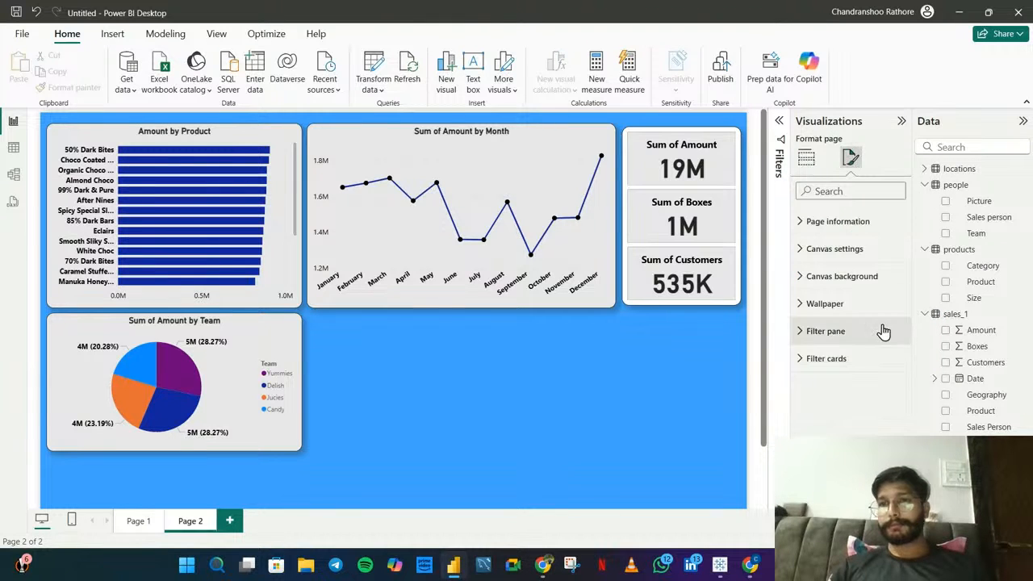
pyautogui.click(738, 199)
pyautogui.click(587, 382)
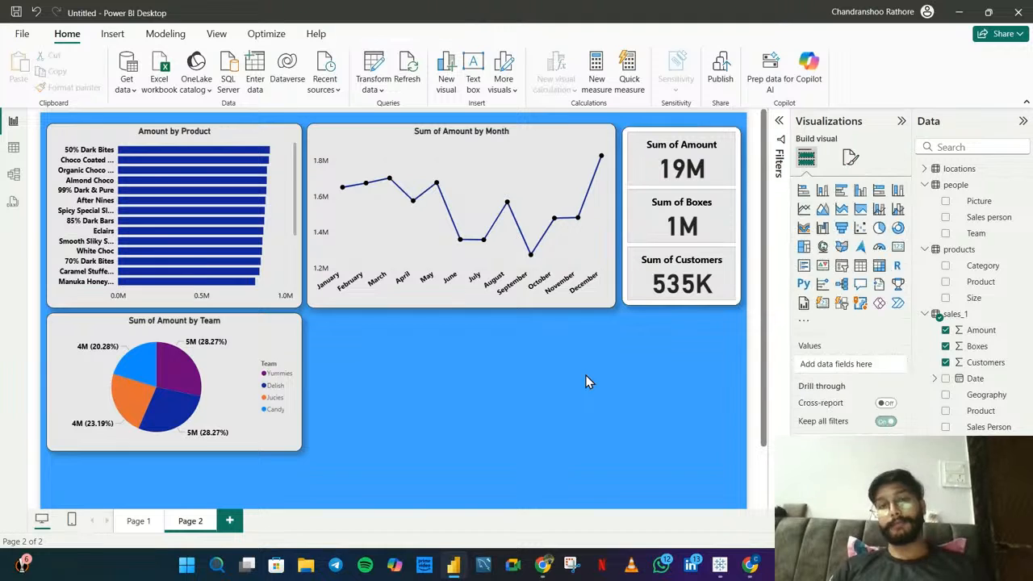
pyautogui.click(843, 248)
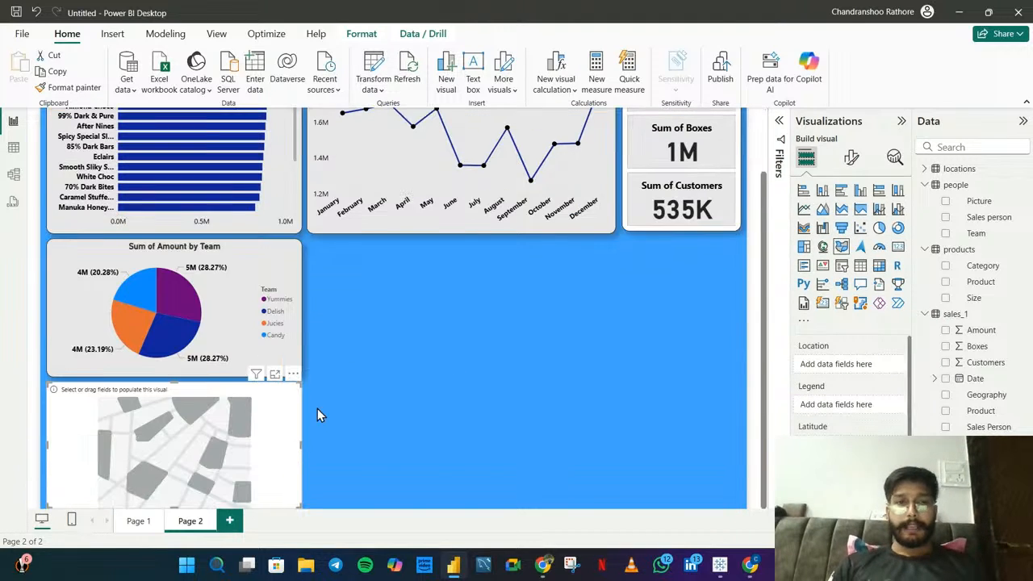
pyautogui.moveTo(247, 429); pyautogui.dragTo(483, 297)
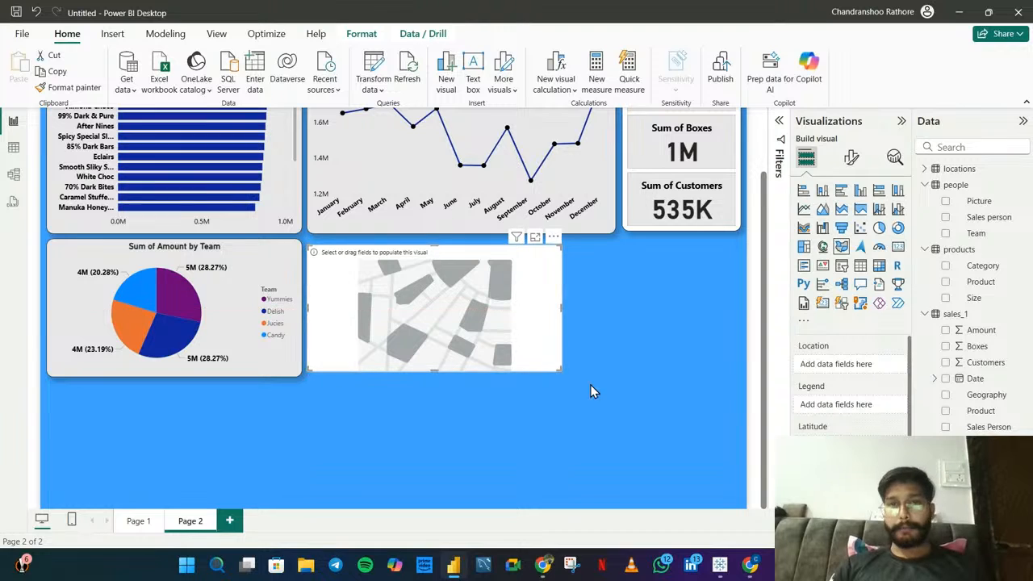
pyautogui.moveTo(560, 370); pyautogui.dragTo(741, 397)
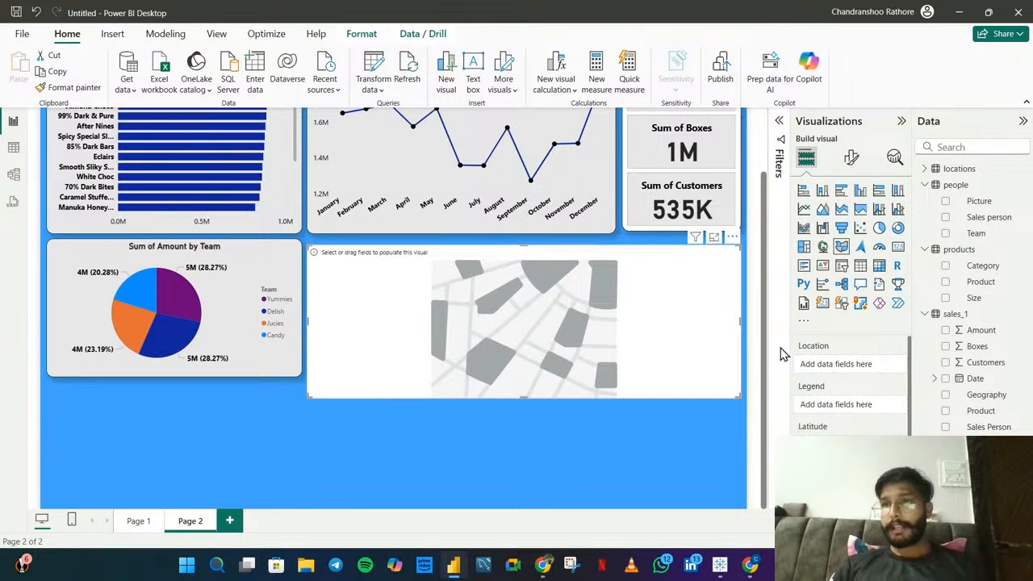
# - Extend the Sum of Amount by Team pie chart downward to match the map's height
pyautogui.click(218, 369)
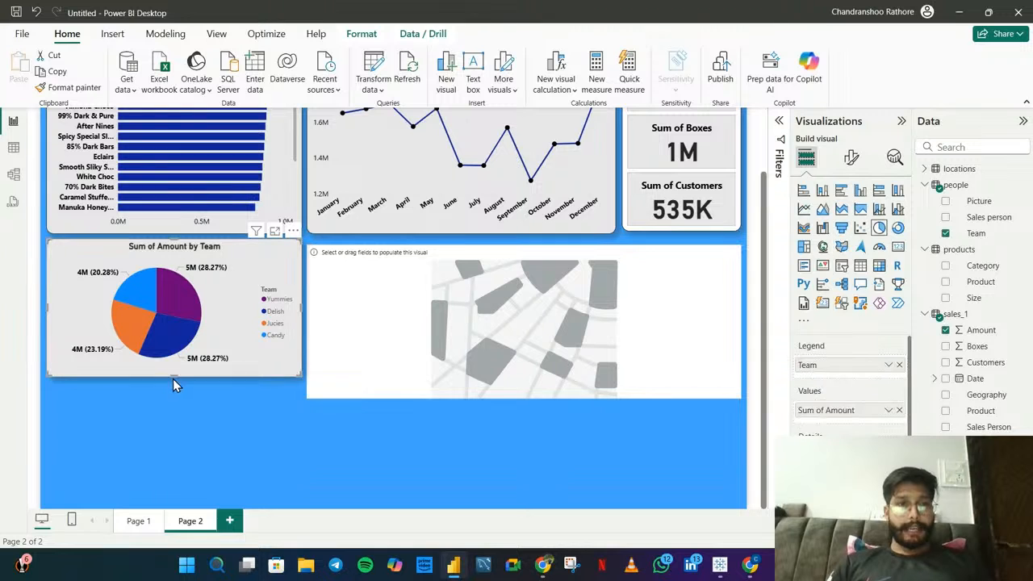
pyautogui.moveTo(174, 375); pyautogui.dragTo(175, 396)
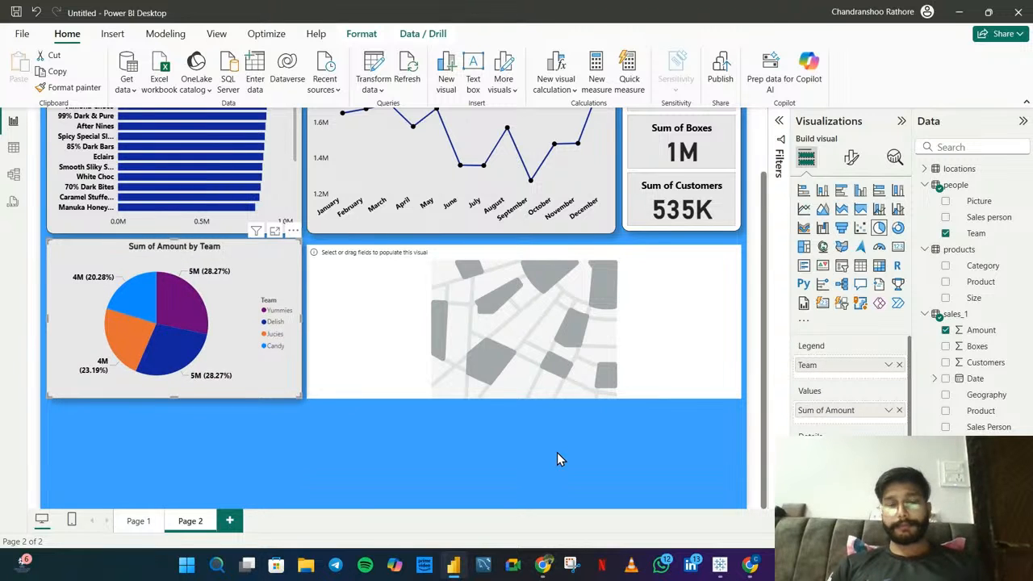
pyautogui.scroll(1, 557, 452)
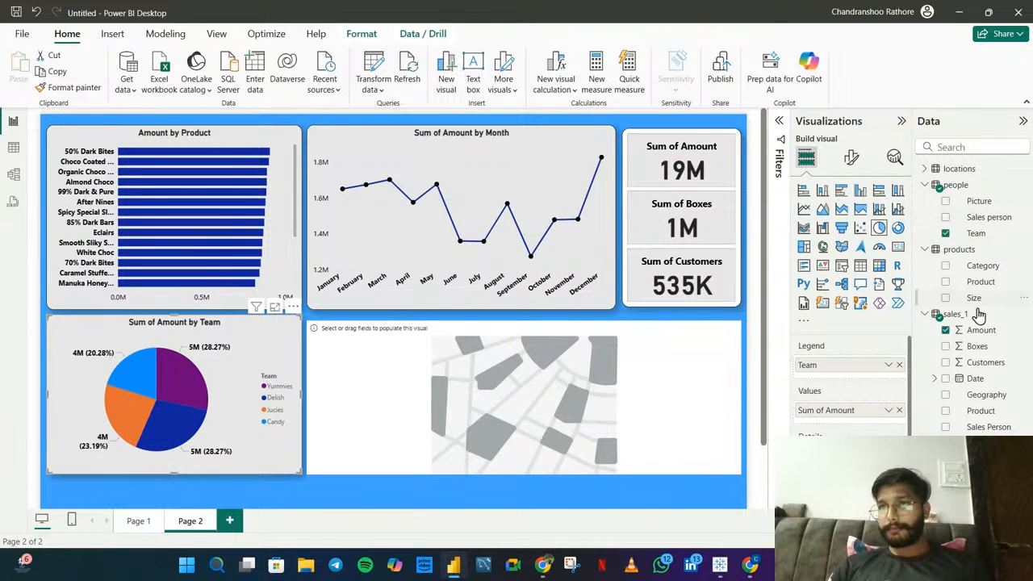
# - Try to add the Geo field from the locations table to the map visual
pyautogui.click(926, 171)
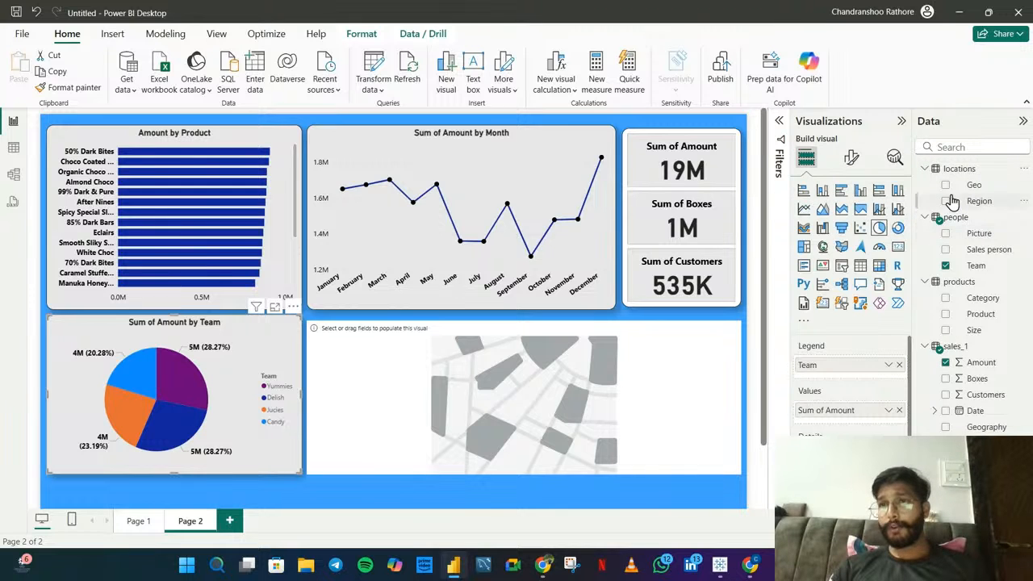
pyautogui.click(946, 186)
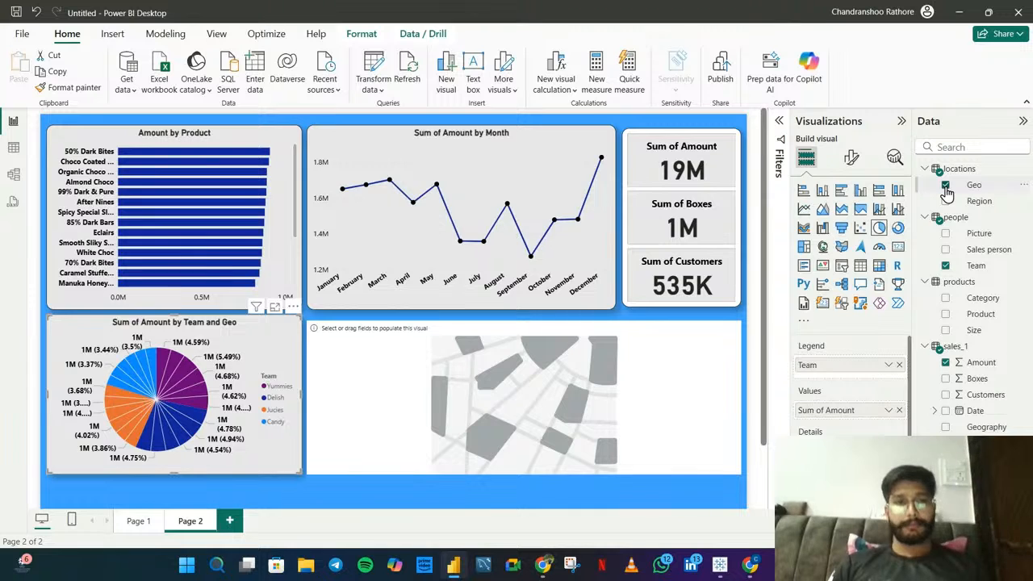
pyautogui.click(947, 186)
pyautogui.click(658, 365)
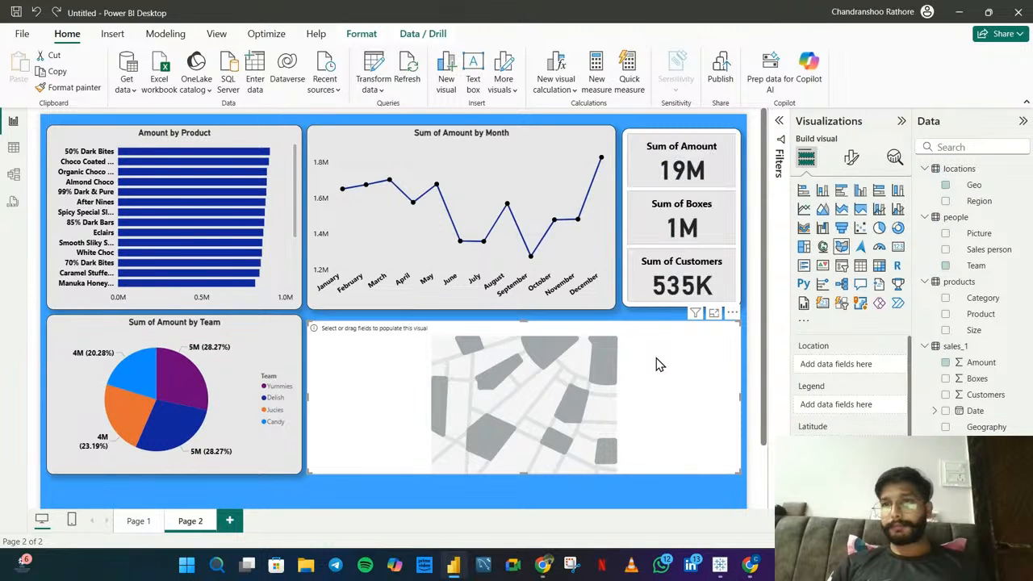
pyautogui.click(946, 186)
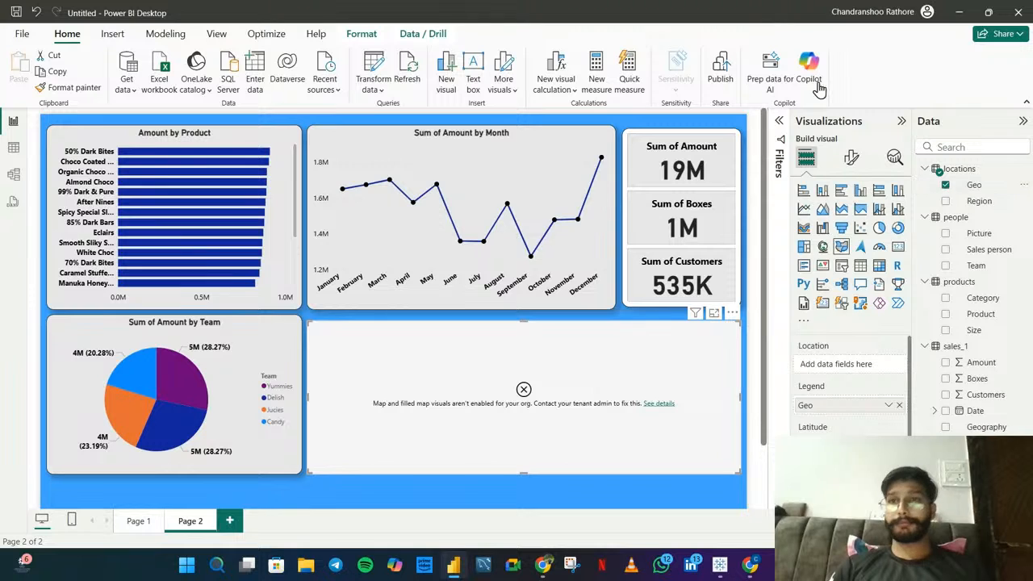
# - Sign out of the current account, then remove the Geo field from the map's legend and add it again
pyautogui.click(889, 9)
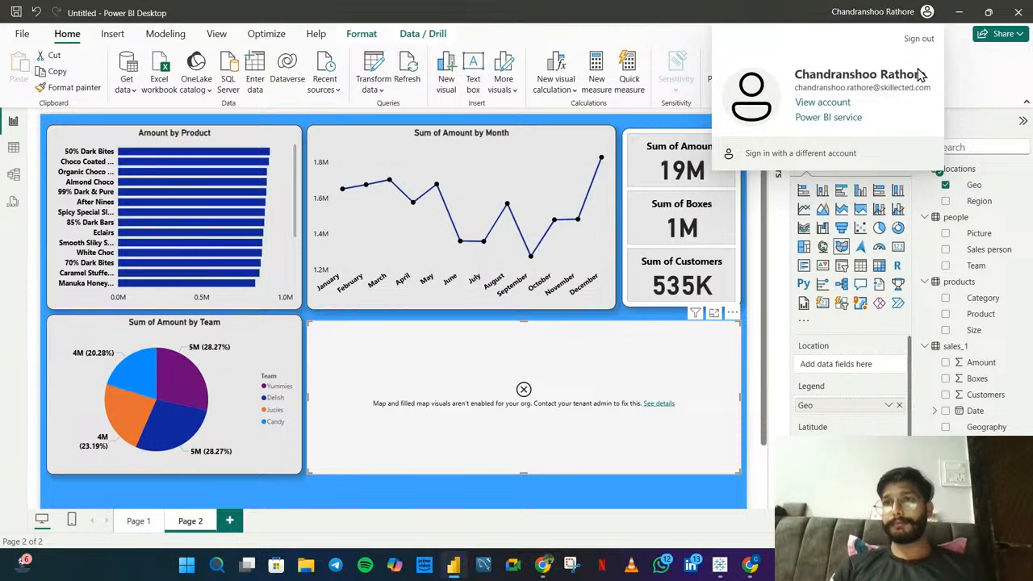
pyautogui.click(913, 42)
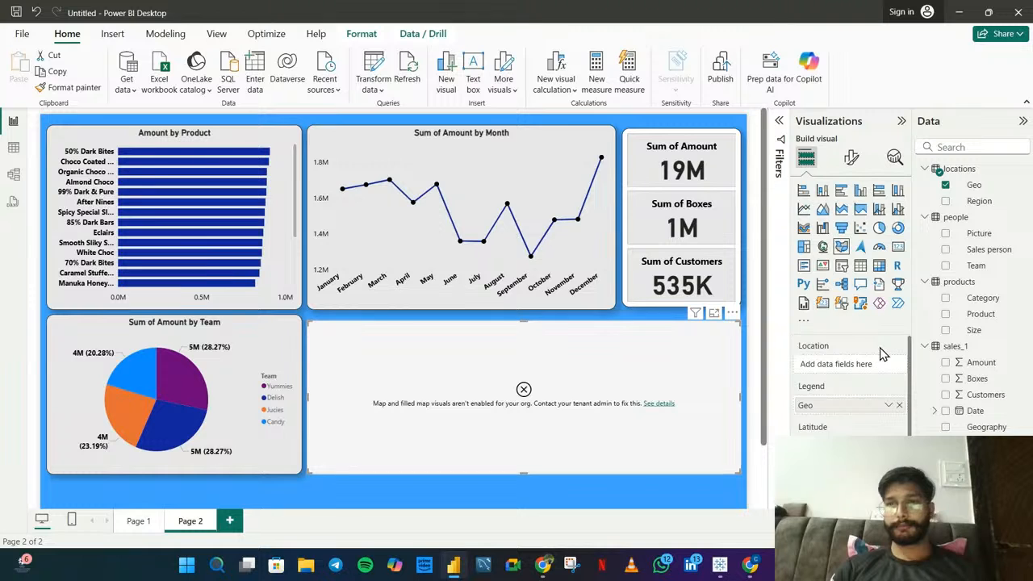
pyautogui.click(900, 405)
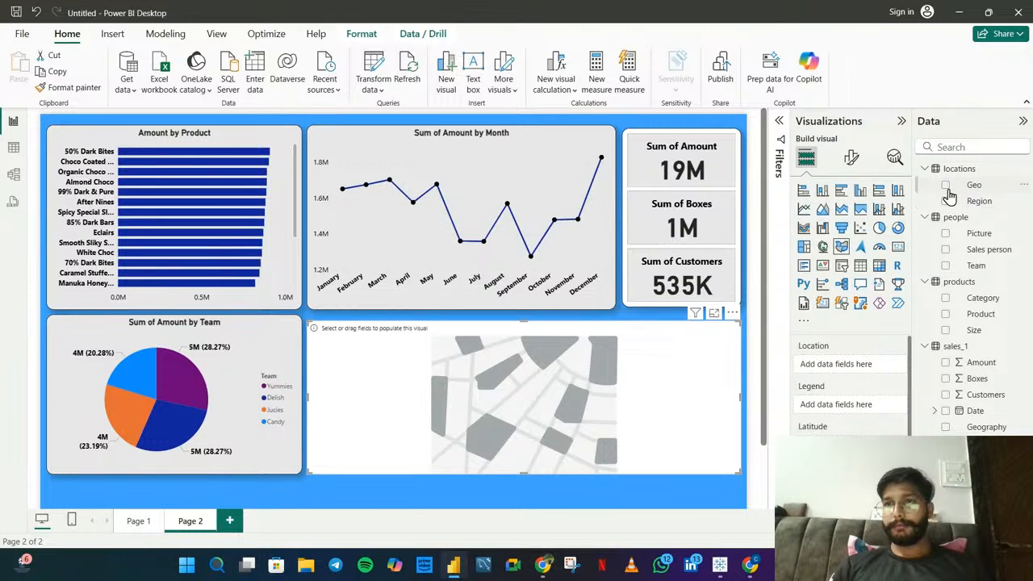
pyautogui.click(946, 185)
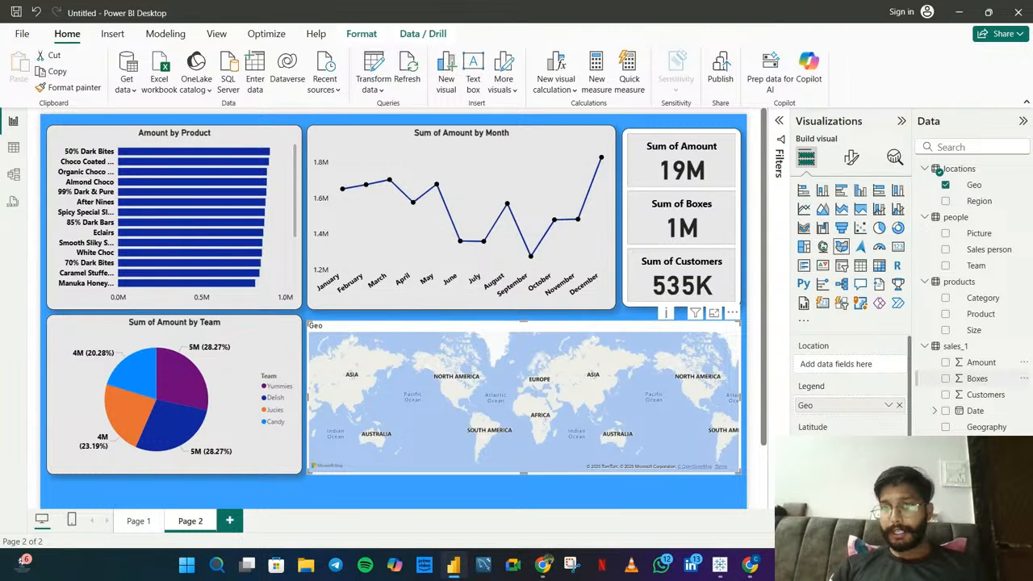
# - Add the Amount, Boxes and Customers fields from sales_1 to the map
pyautogui.scroll(-2, 904, 372)
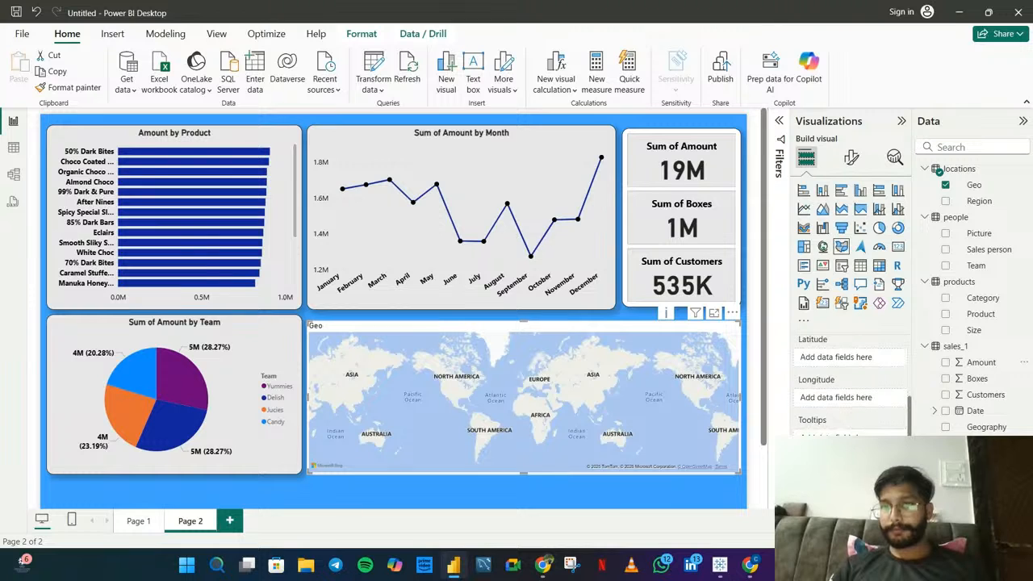
pyautogui.click(946, 363)
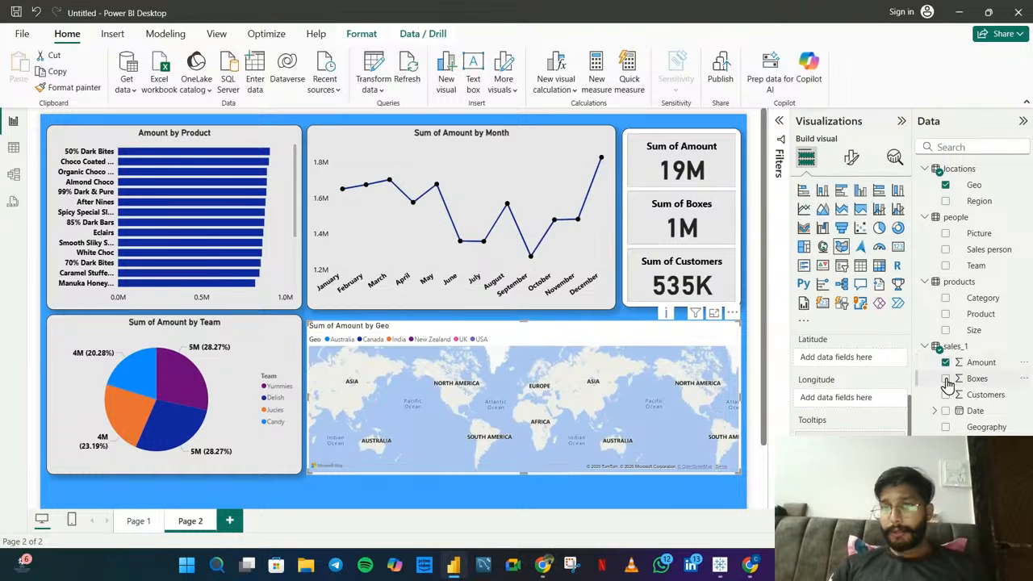
pyautogui.click(946, 380)
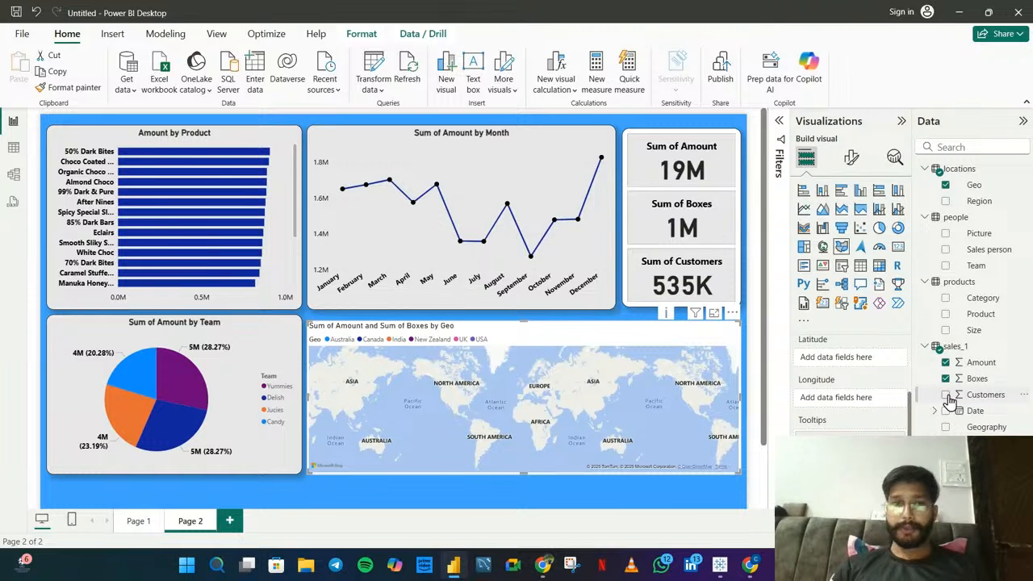
pyautogui.click(946, 396)
# - Move Geo from the map's legend to its location, and add Geo from locations as the legend too
pyautogui.scroll(1, 840, 406)
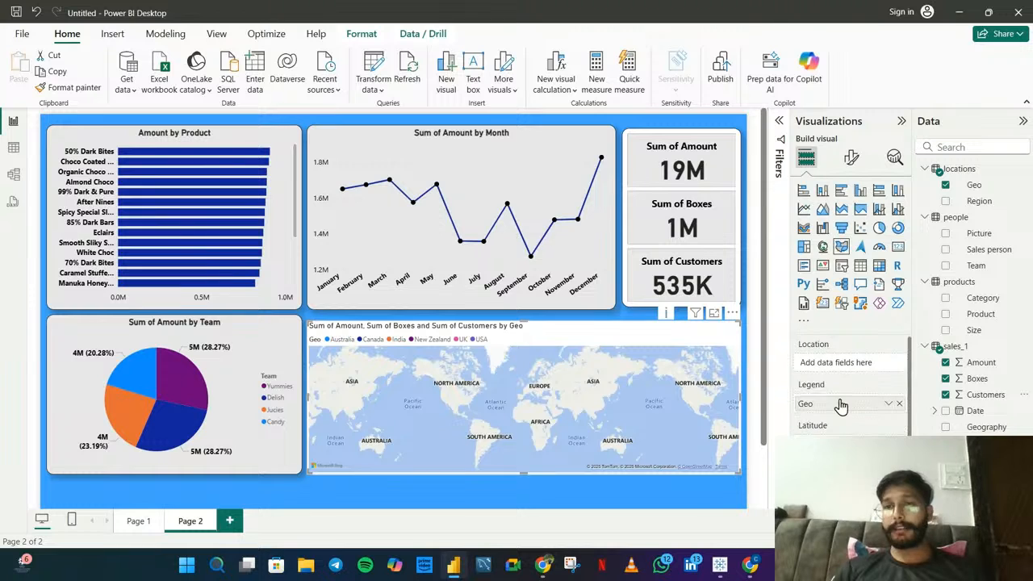
pyautogui.moveTo(841, 405); pyautogui.dragTo(843, 373)
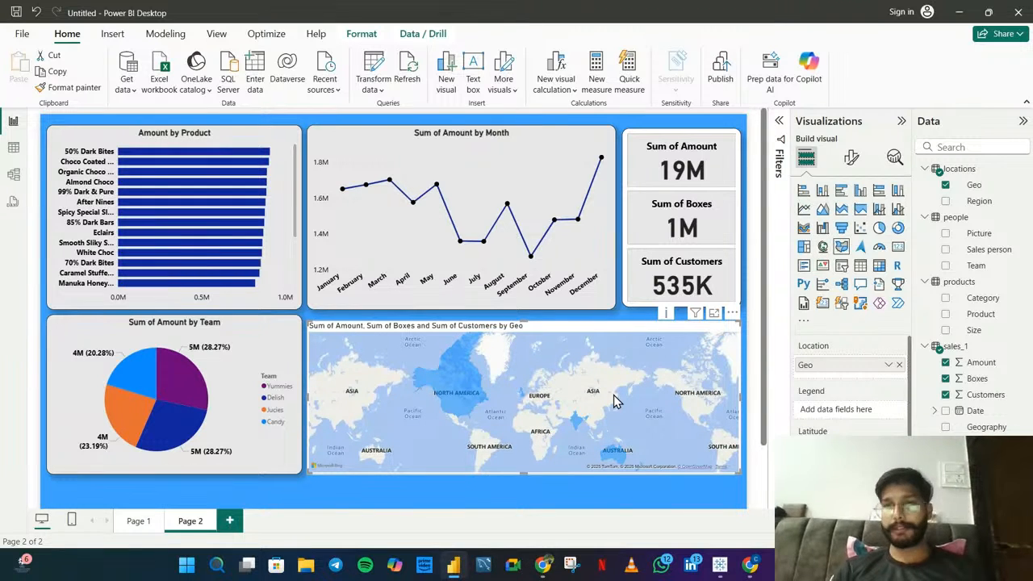
pyautogui.moveTo(973, 184); pyautogui.dragTo(847, 413)
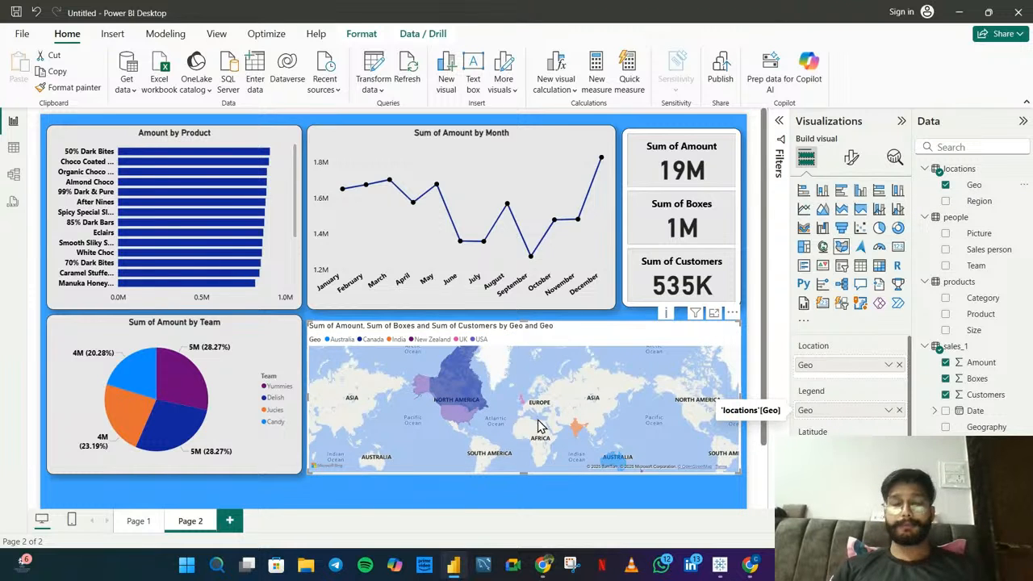
# - Copy the formatting of the Sum of Amount by Month line chart onto the map with Format painter
pyautogui.click(349, 156)
pyautogui.click(73, 88)
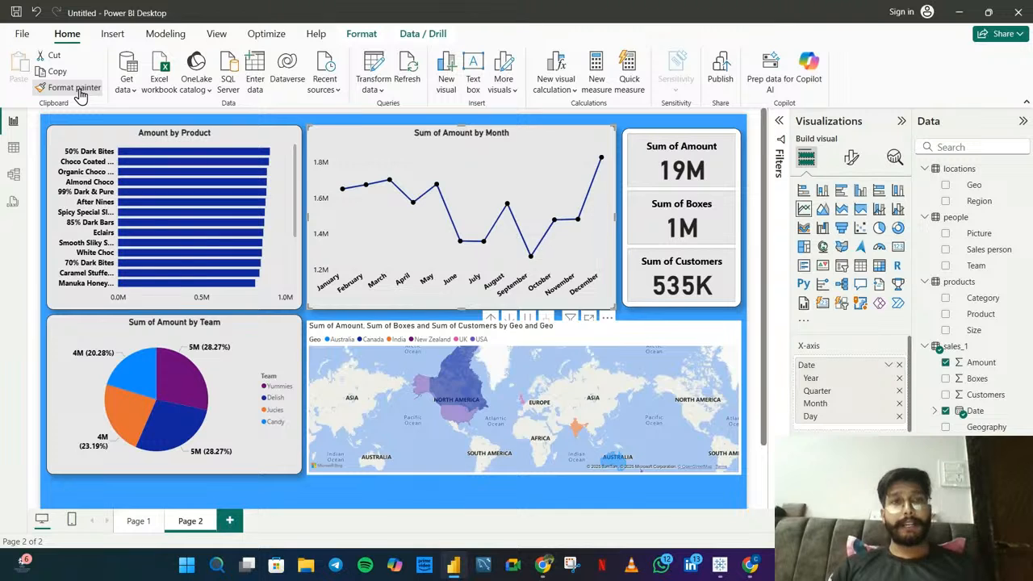
pyautogui.click(603, 331)
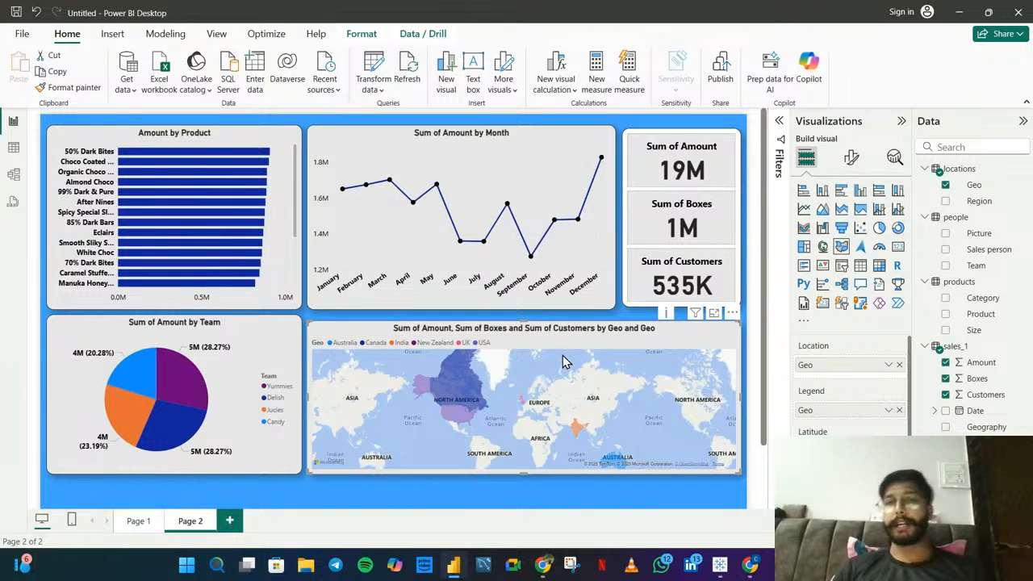
# - Change the map's title text to "Geo Location"
pyautogui.click(852, 157)
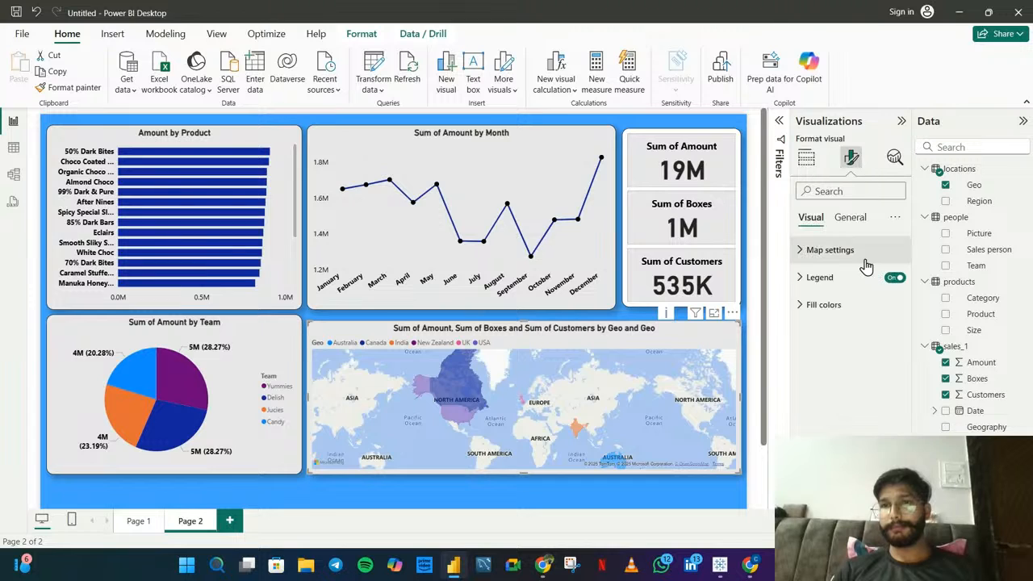
pyautogui.click(853, 226)
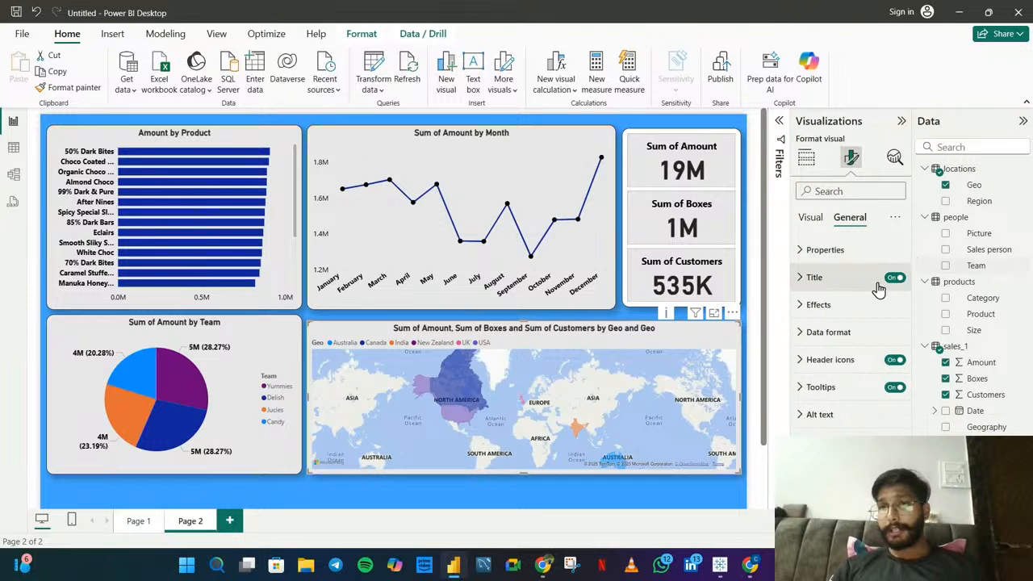
pyautogui.click(817, 279)
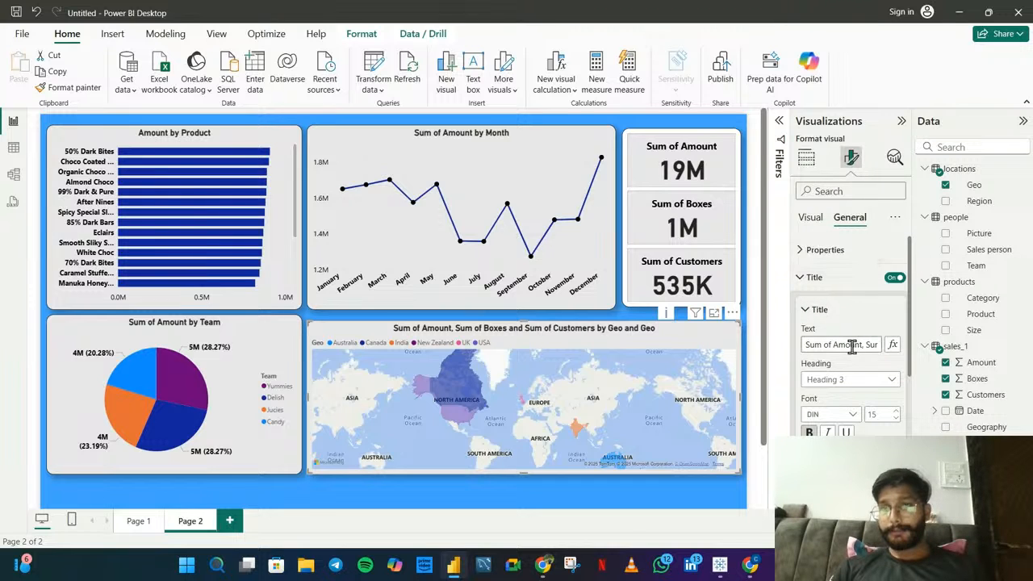
pyautogui.hscroll(3, 869, 345)
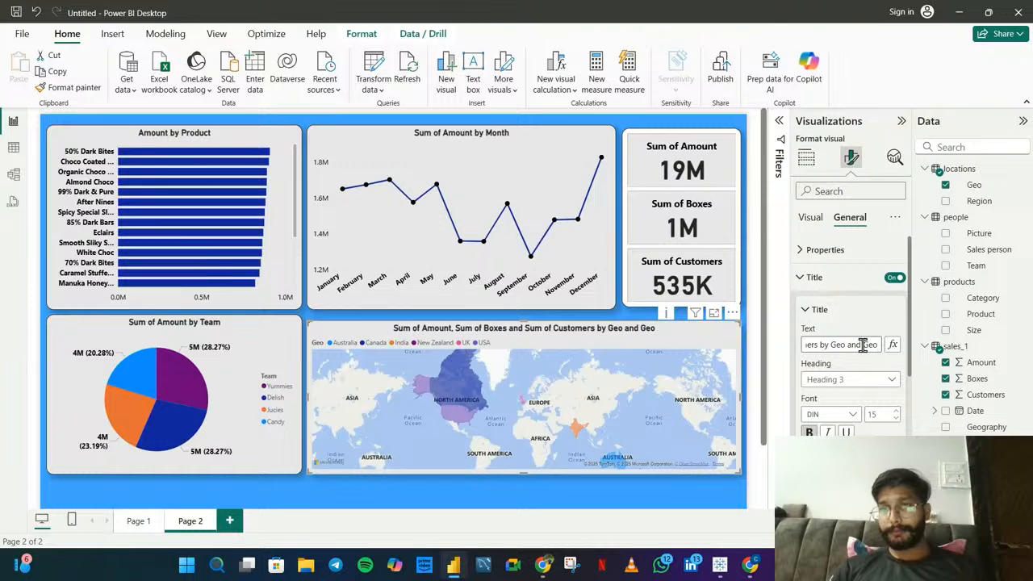
pyautogui.moveTo(862, 345); pyautogui.dragTo(761, 358)
pyautogui.press('BackSpace')
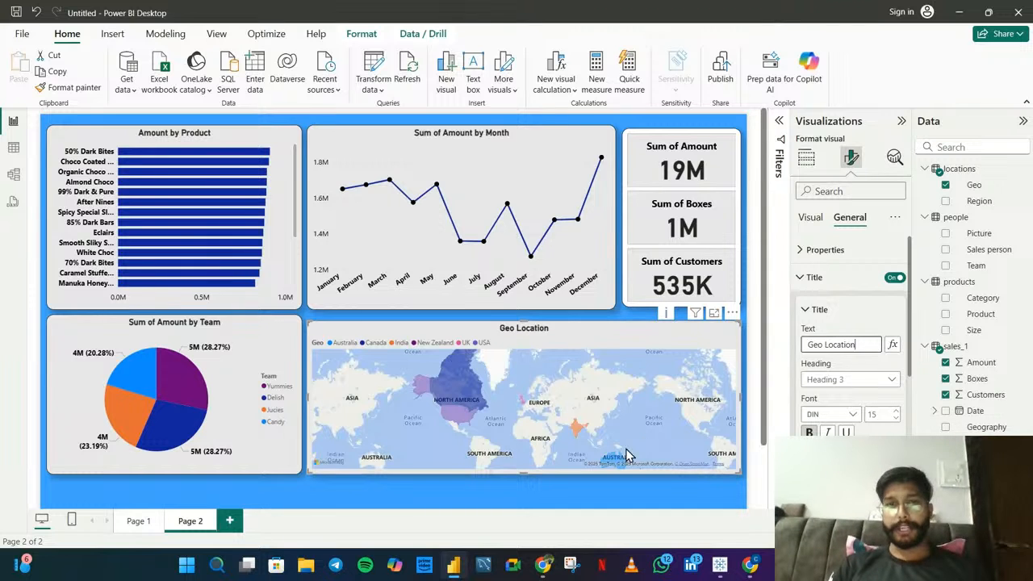
# - Insert a list slicer below the pie chart and map, and resize it into a short strip spanning the page width
pyautogui.scroll(-2, 571, 471)
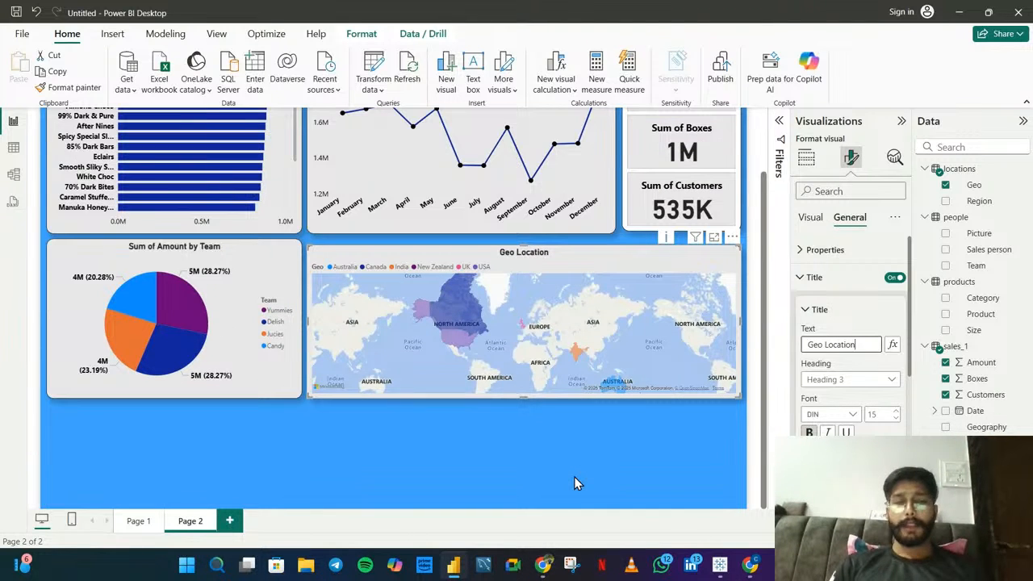
pyautogui.click(590, 454)
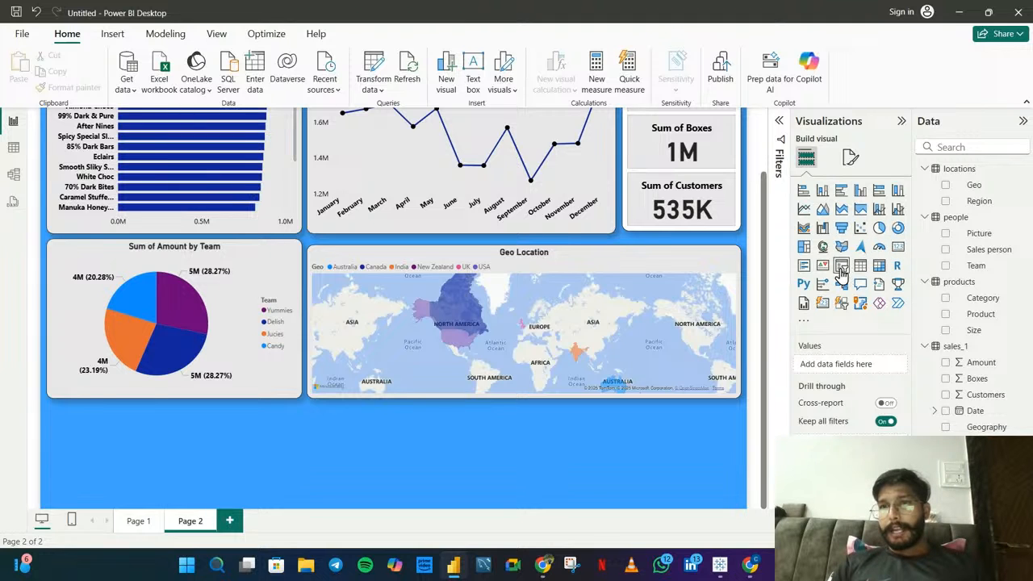
pyautogui.click(840, 305)
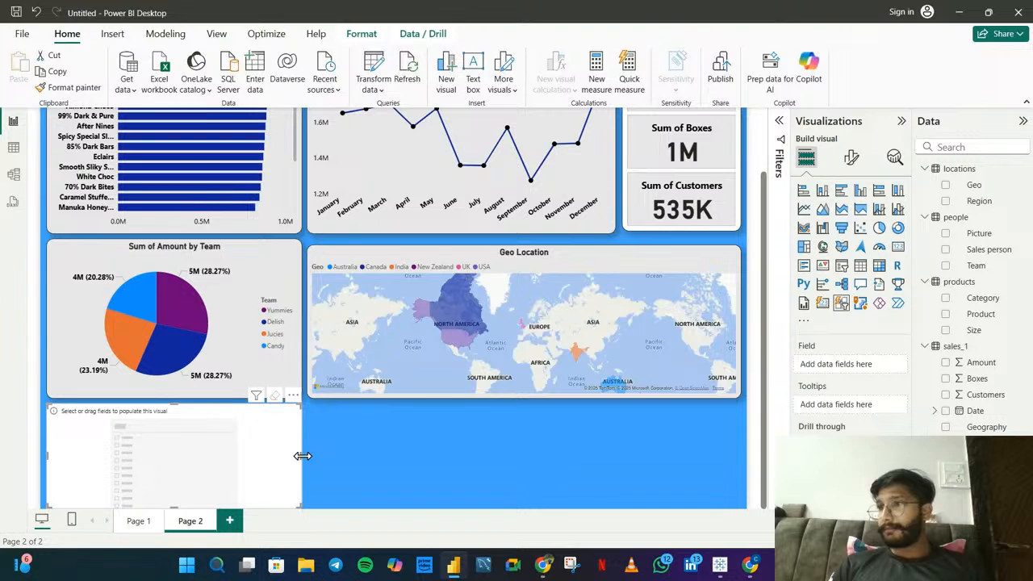
pyautogui.moveTo(302, 456); pyautogui.dragTo(734, 452)
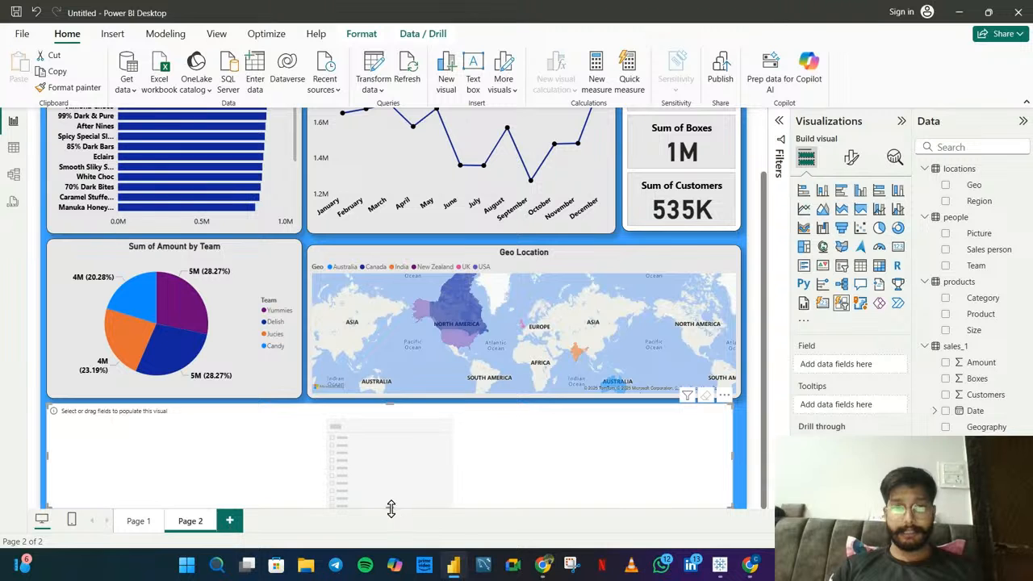
pyautogui.moveTo(390, 507); pyautogui.dragTo(442, 462)
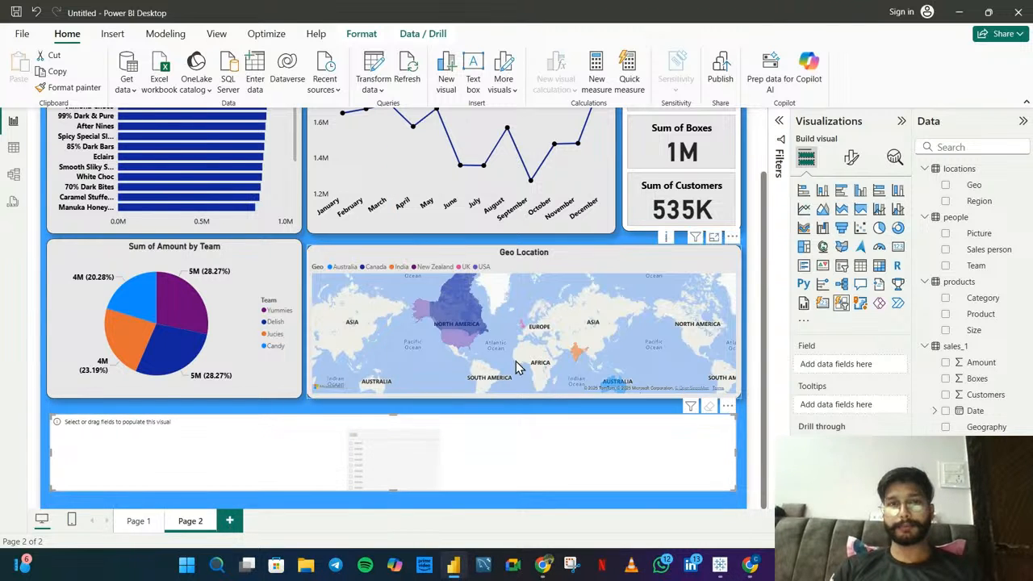
pyautogui.scroll(2, 516, 361)
pyautogui.scroll(-3, 516, 361)
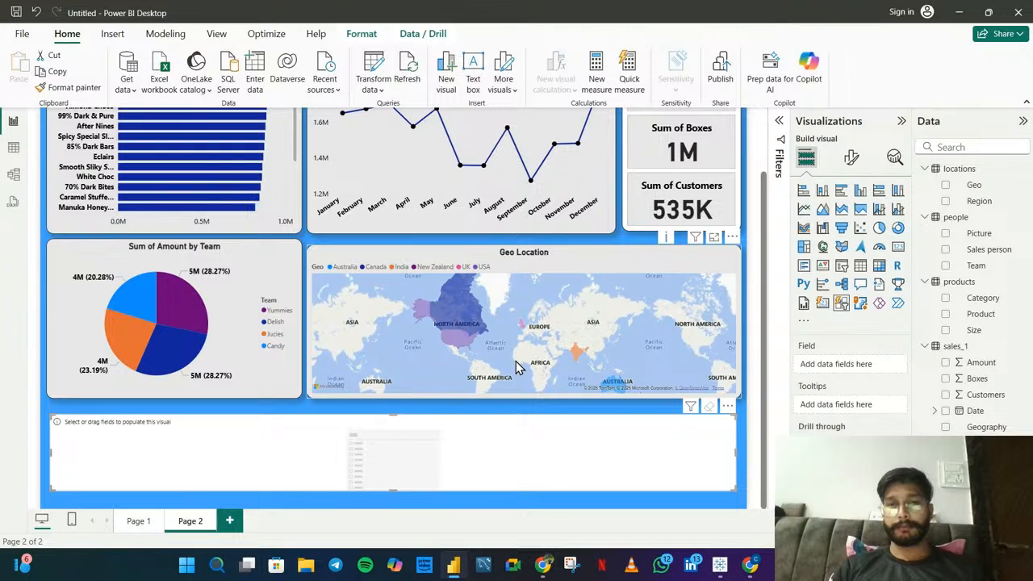
# - Populate the slicer with Geo from locations and copy the line chart's formatting onto it with Format painter
pyautogui.click(946, 186)
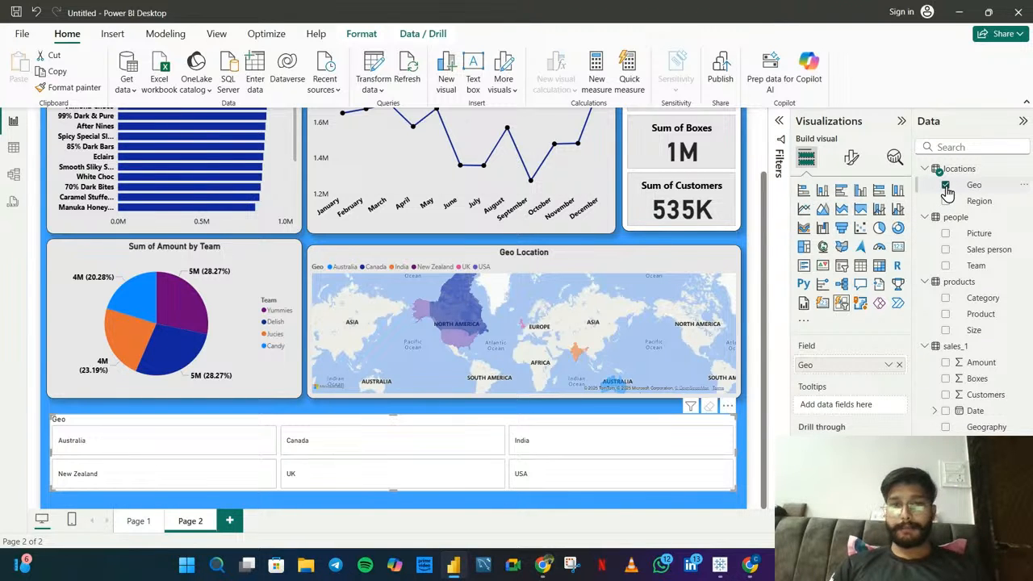
pyautogui.click(388, 149)
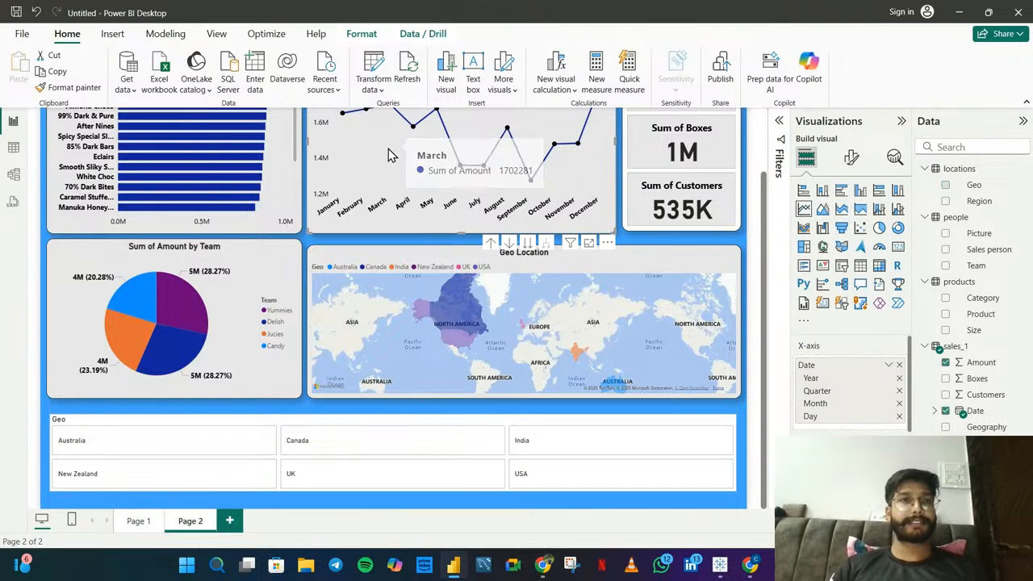
pyautogui.click(74, 88)
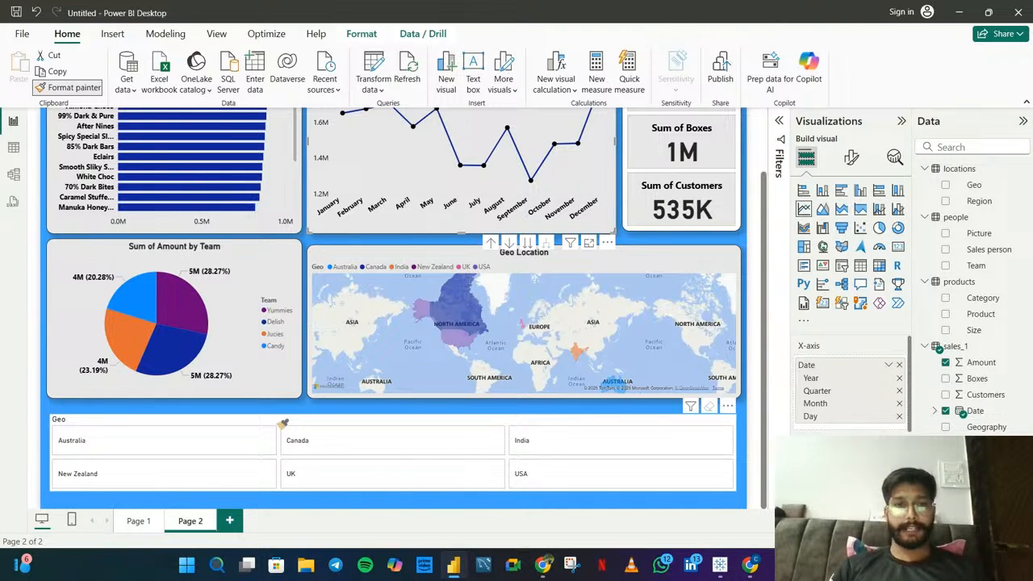
pyautogui.click(283, 423)
pyautogui.scroll(2, 484, 448)
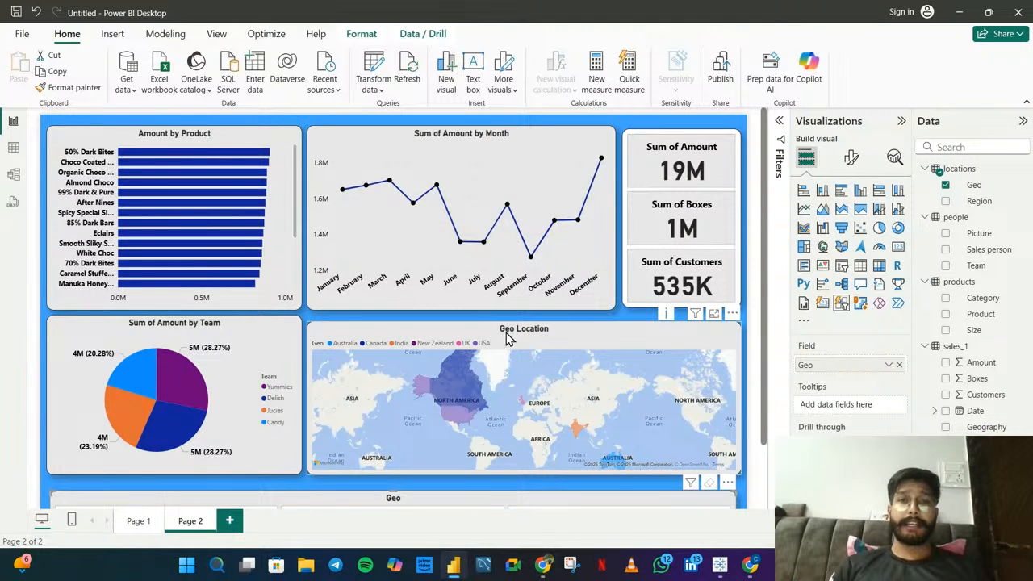
pyautogui.scroll(-1, 471, 330)
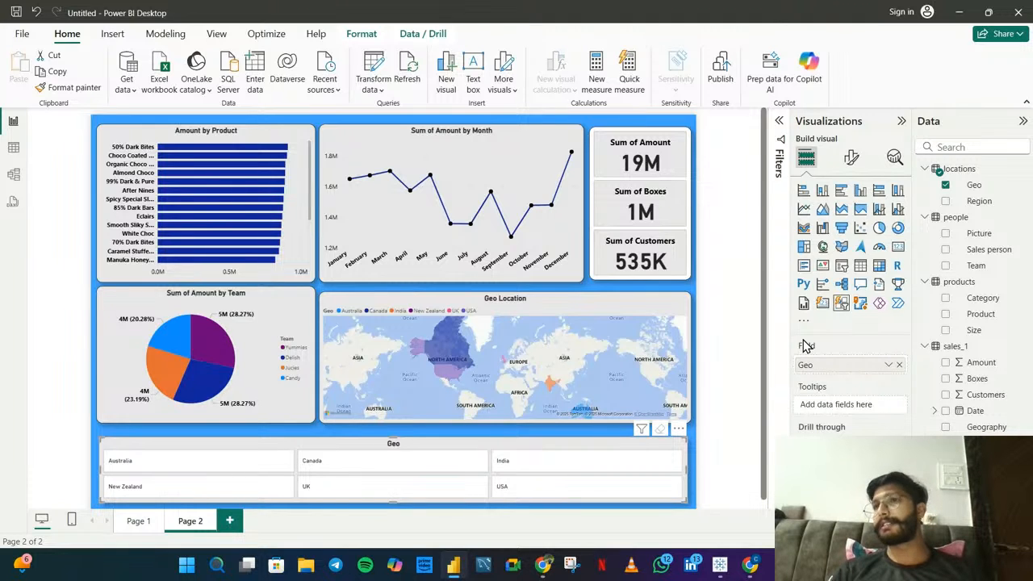
# - Test the Geo slicer by filtering the report page by Australia, New Zealand, UK, Canada, India and USA in turn
pyautogui.click(275, 473)
pyautogui.click(276, 492)
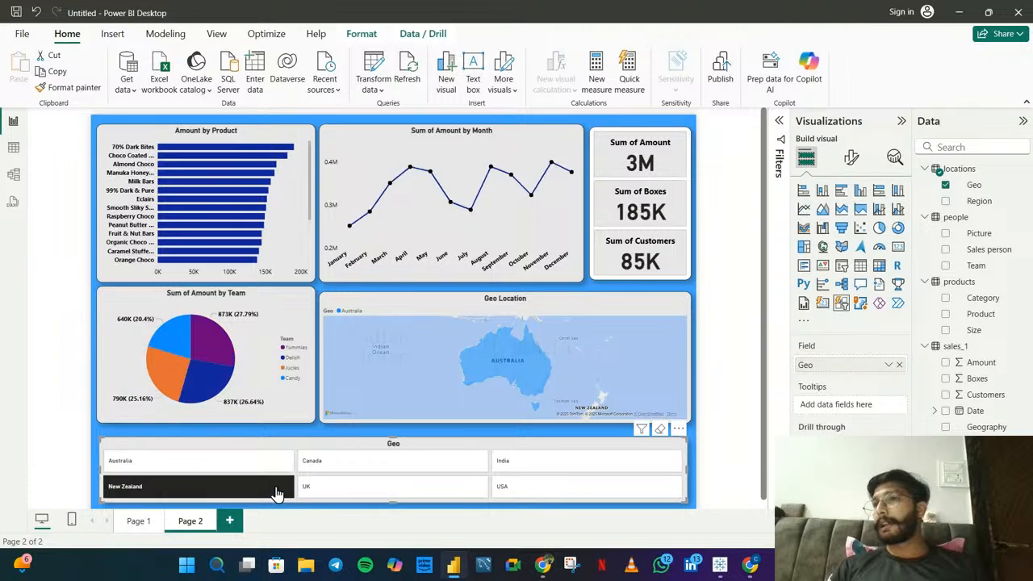
pyautogui.click(360, 494)
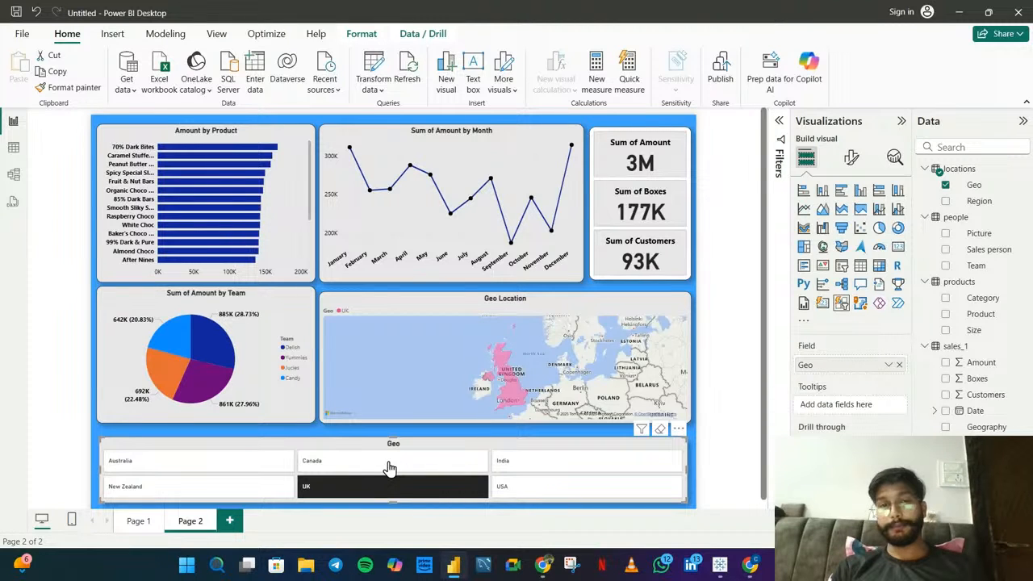
pyautogui.click(389, 468)
pyautogui.click(534, 467)
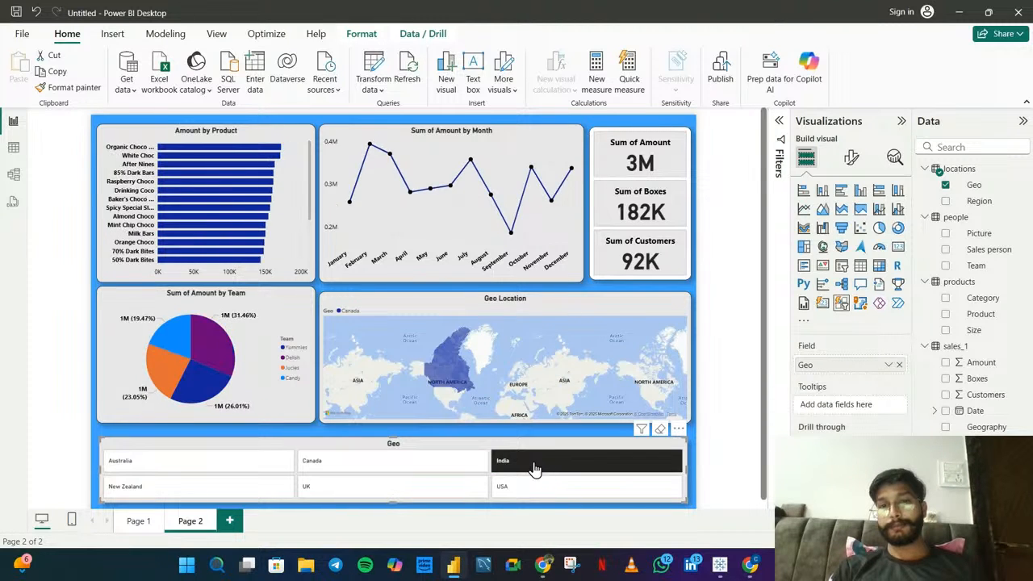
pyautogui.click(525, 488)
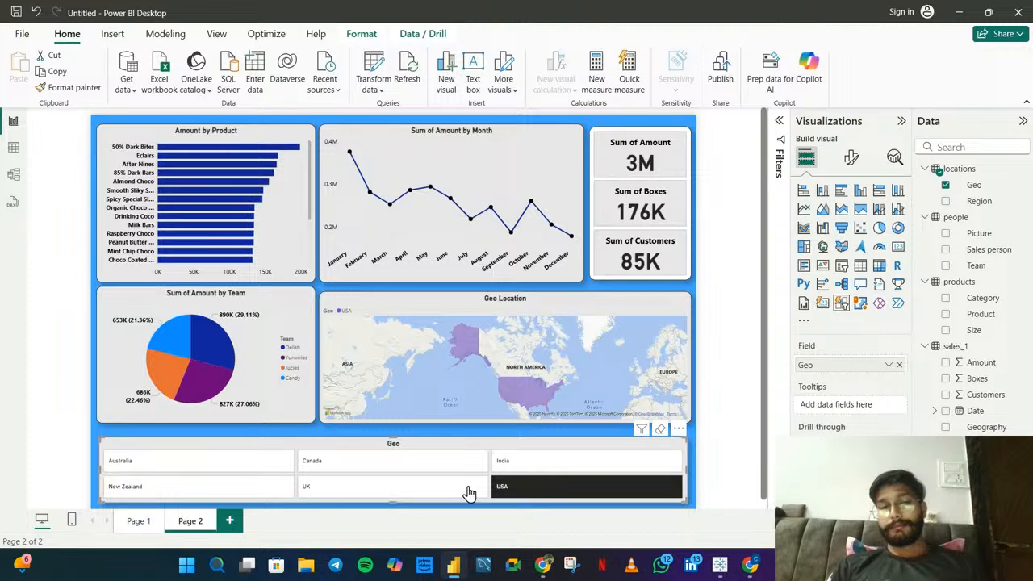
# - Compare the charts and KPI cards across countries by filtering from UK and India through Canada, Australia and New Zealand to USA
pyautogui.click(470, 490)
pyautogui.click(549, 469)
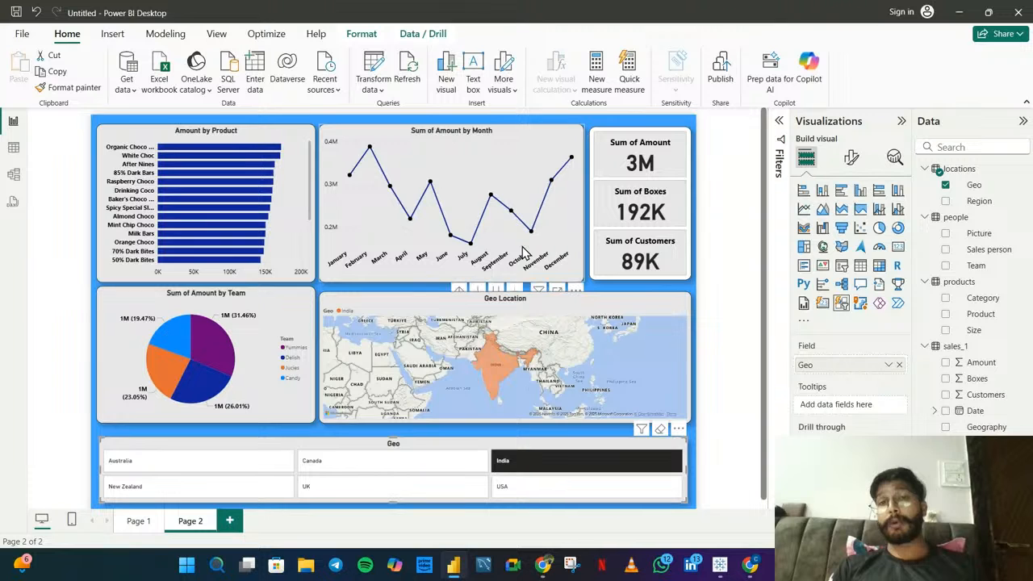
pyautogui.click(363, 470)
pyautogui.click(347, 494)
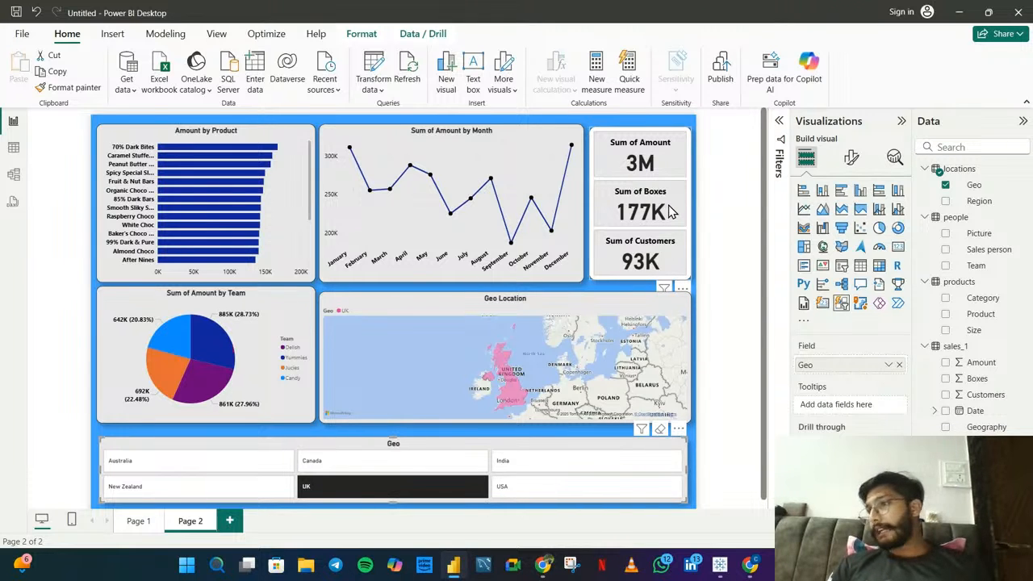
pyautogui.click(260, 470)
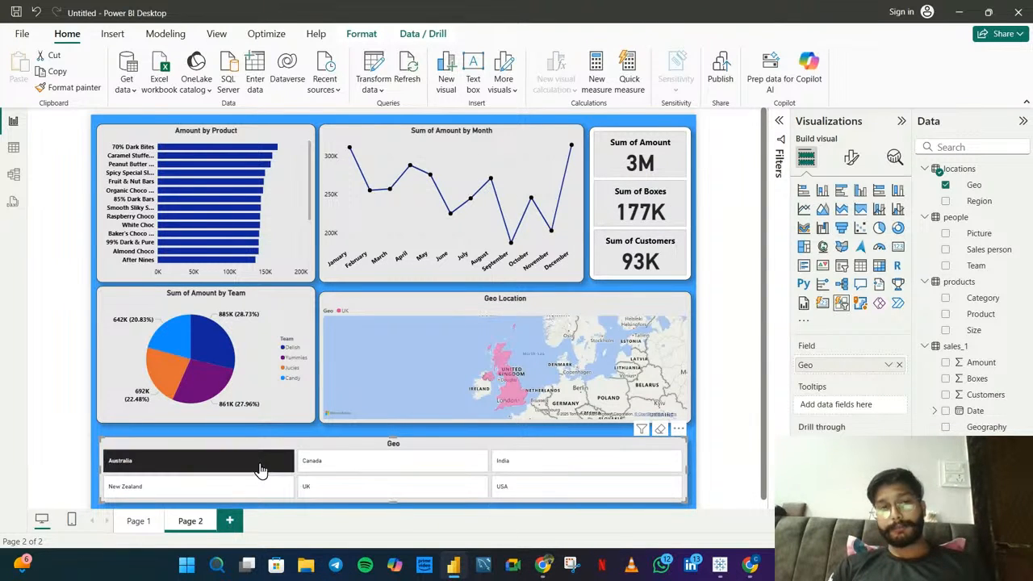
pyautogui.click(252, 485)
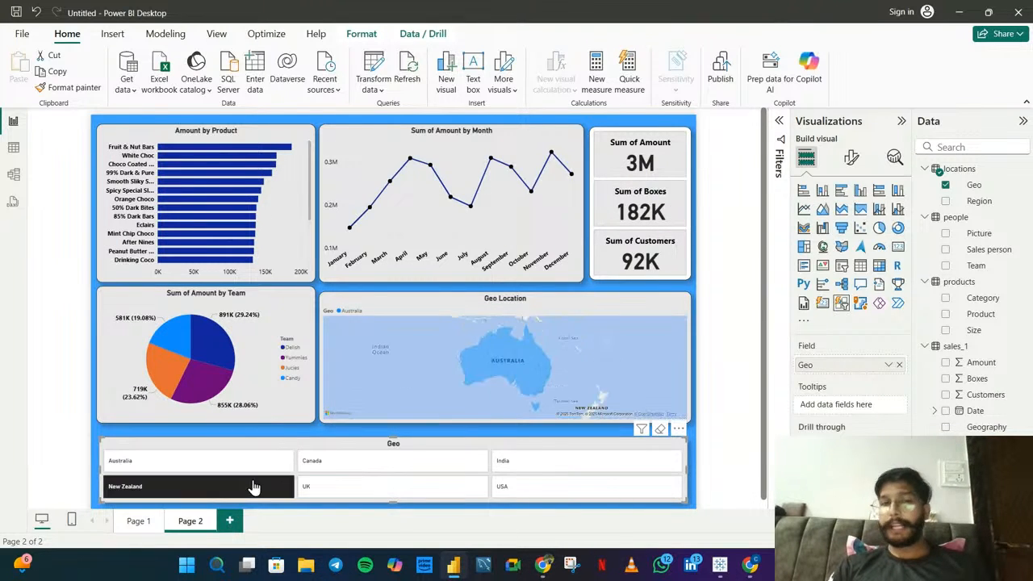
pyautogui.click(360, 467)
pyautogui.click(572, 472)
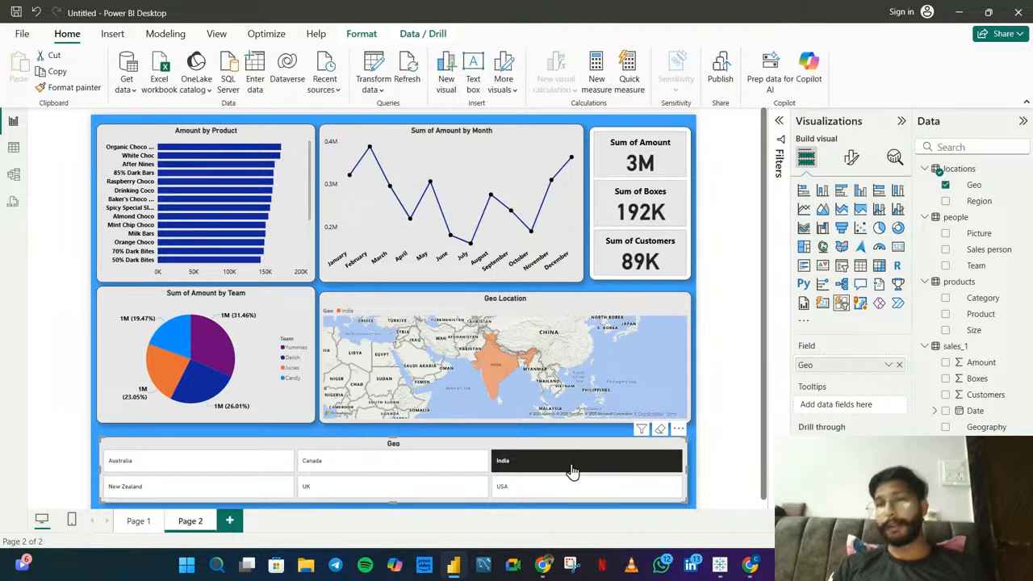
pyautogui.click(520, 490)
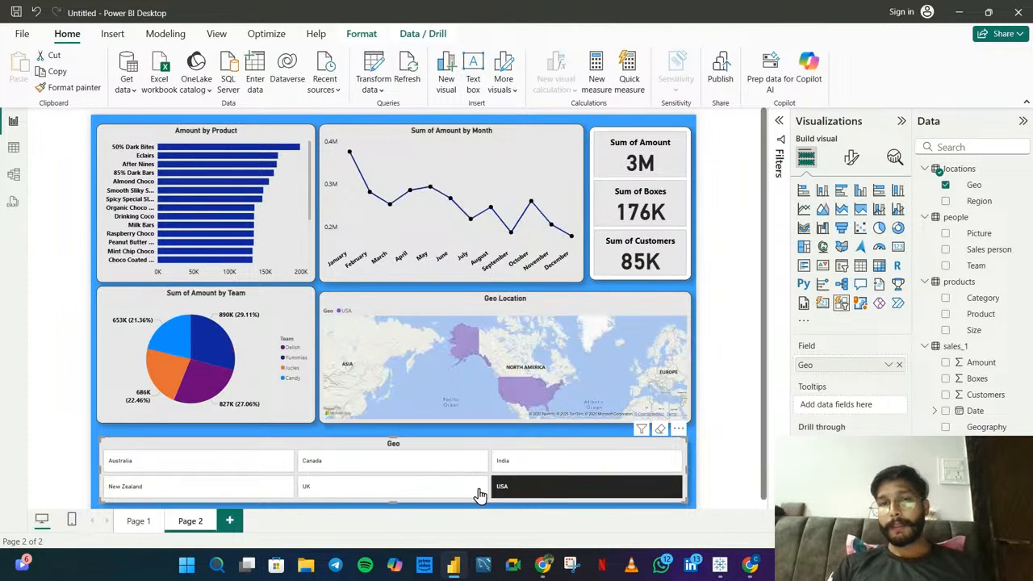
# - Cycle the Geo slicer through the countries again to check the map and charts, ending on Canada
pyautogui.click(481, 487)
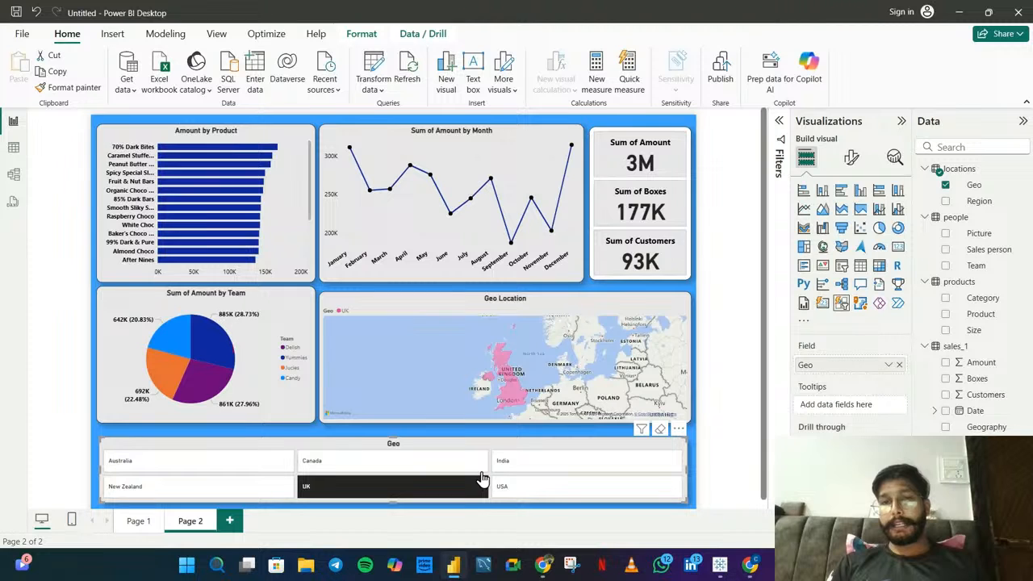
pyautogui.click(485, 467)
pyautogui.click(510, 472)
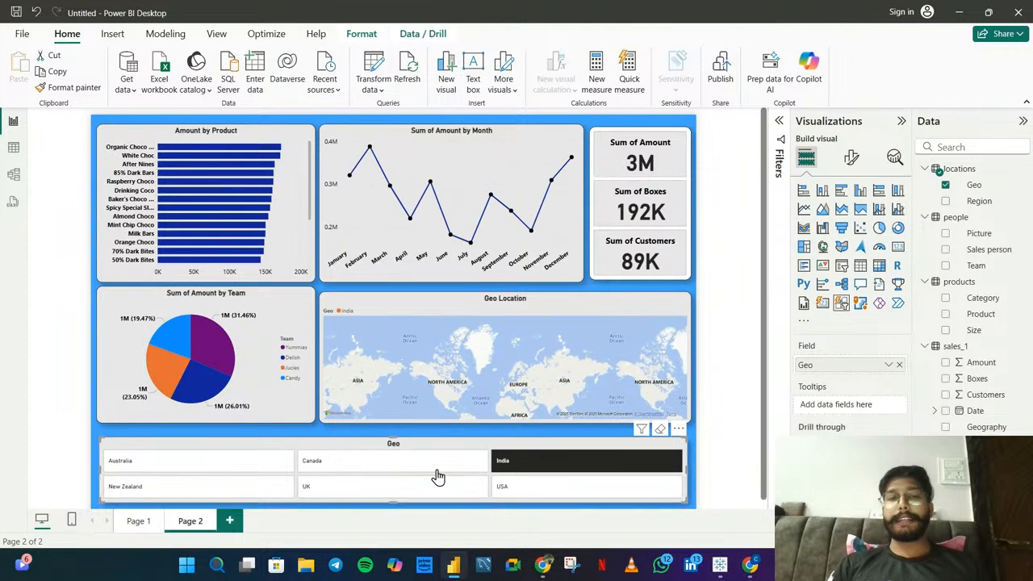
pyautogui.click(279, 473)
pyautogui.click(274, 488)
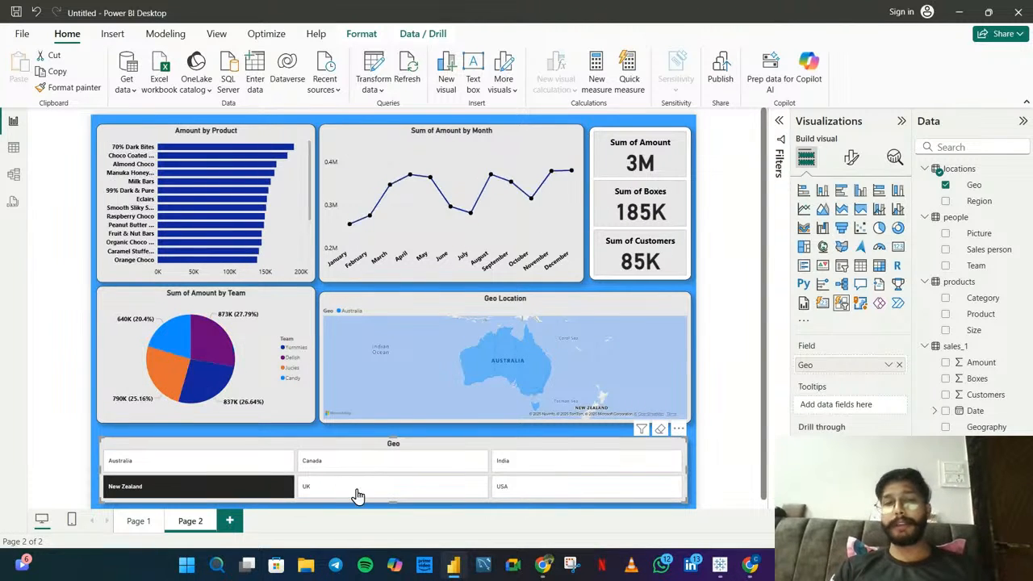
pyautogui.click(459, 486)
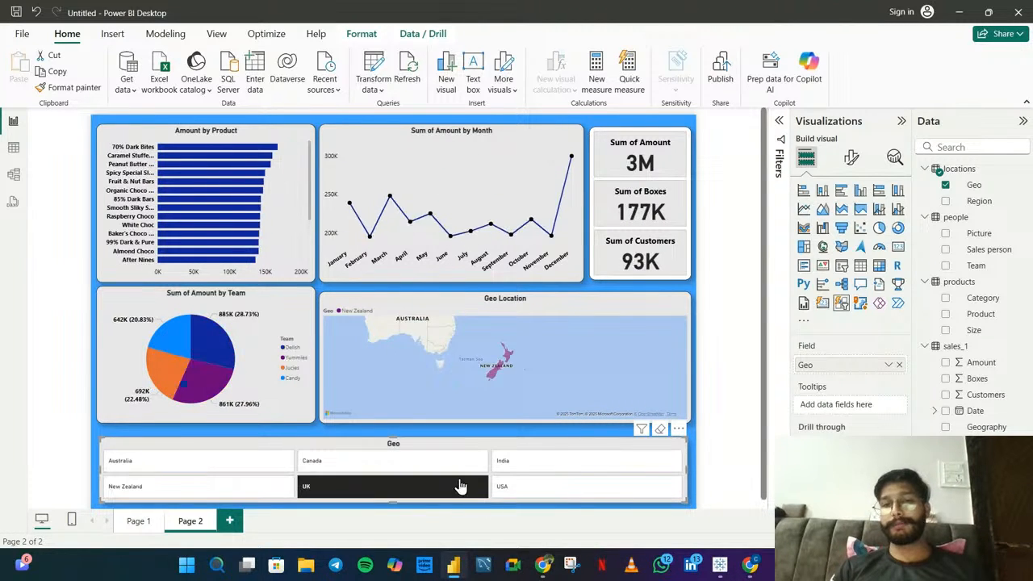
pyautogui.click(506, 488)
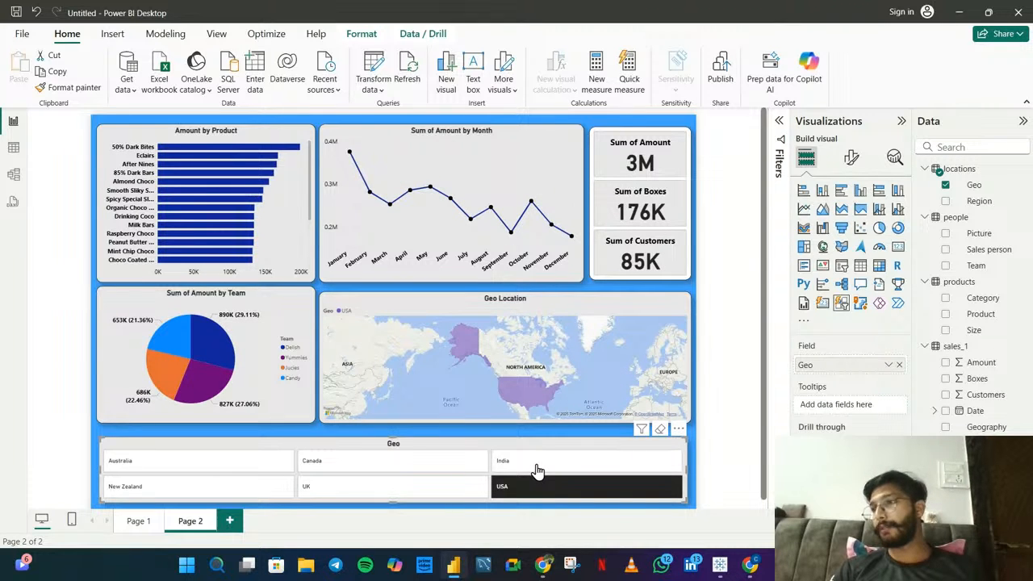
pyautogui.click(536, 469)
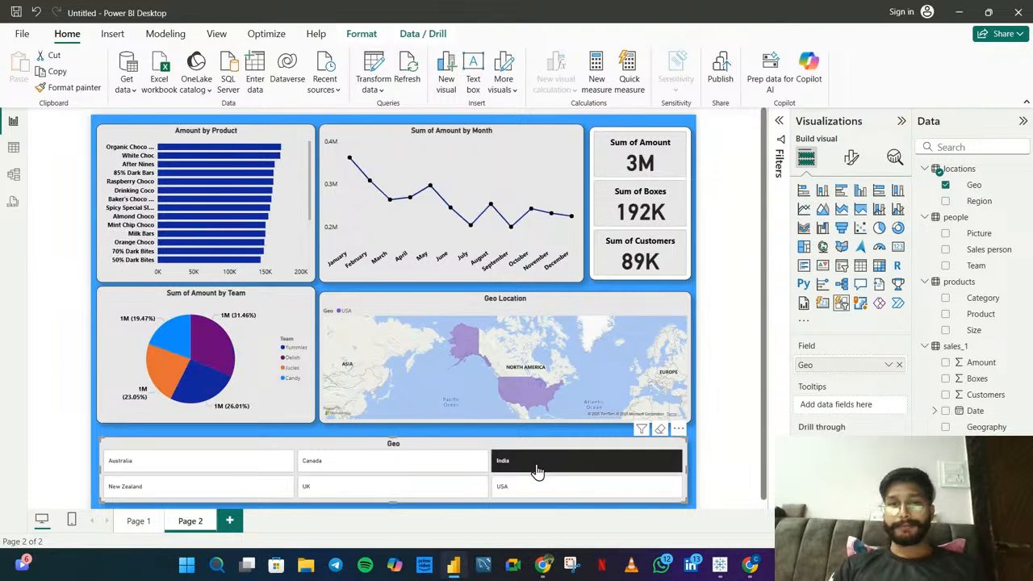
pyautogui.click(468, 471)
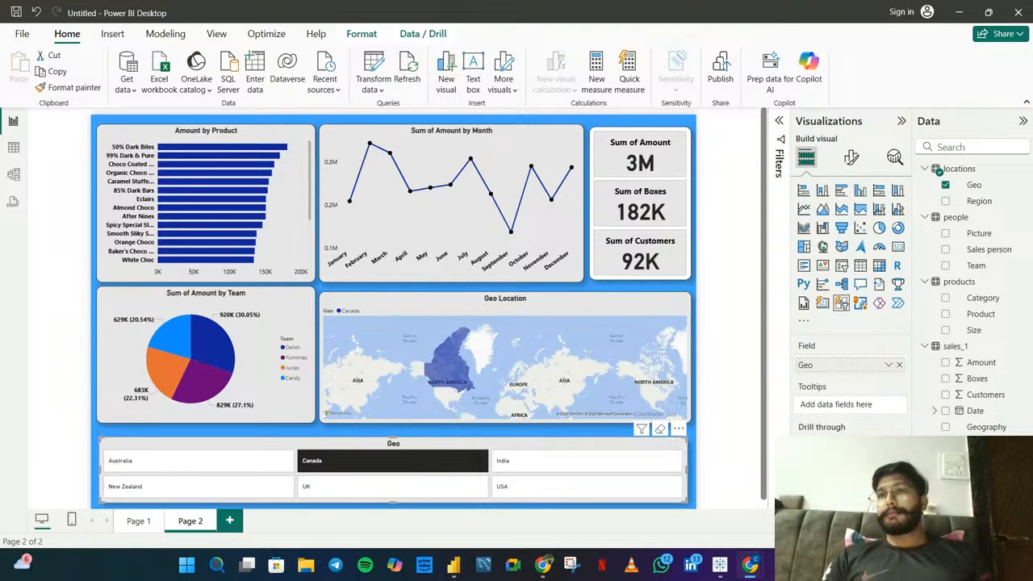
# - Switch to the Mastering Power BI Basics course page in the browser, start its test and begin the Power BI quiz
pyautogui.moveTo(1032, 200); pyautogui.dragTo(396, 1)
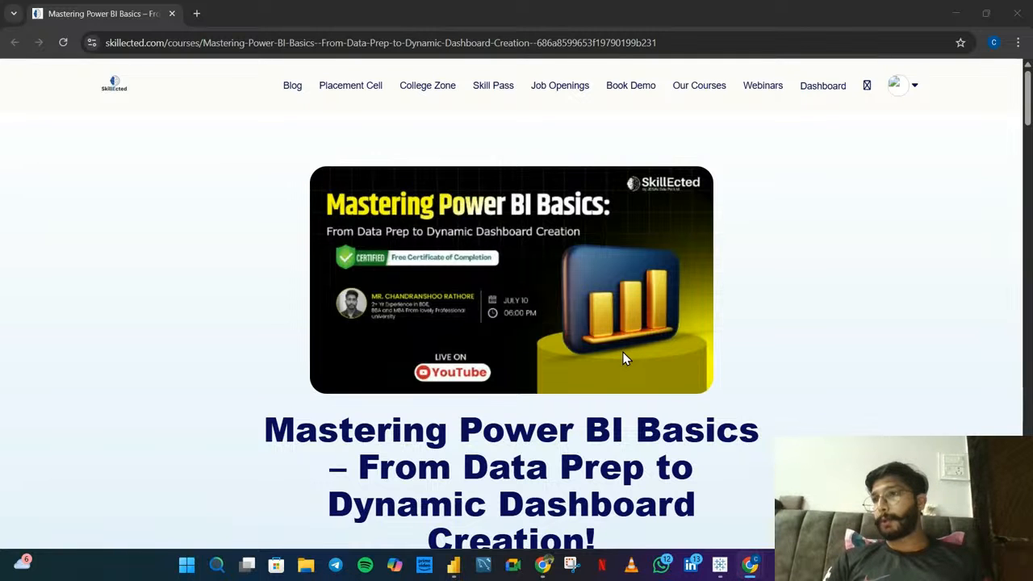
pyautogui.scroll(-3, 625, 355)
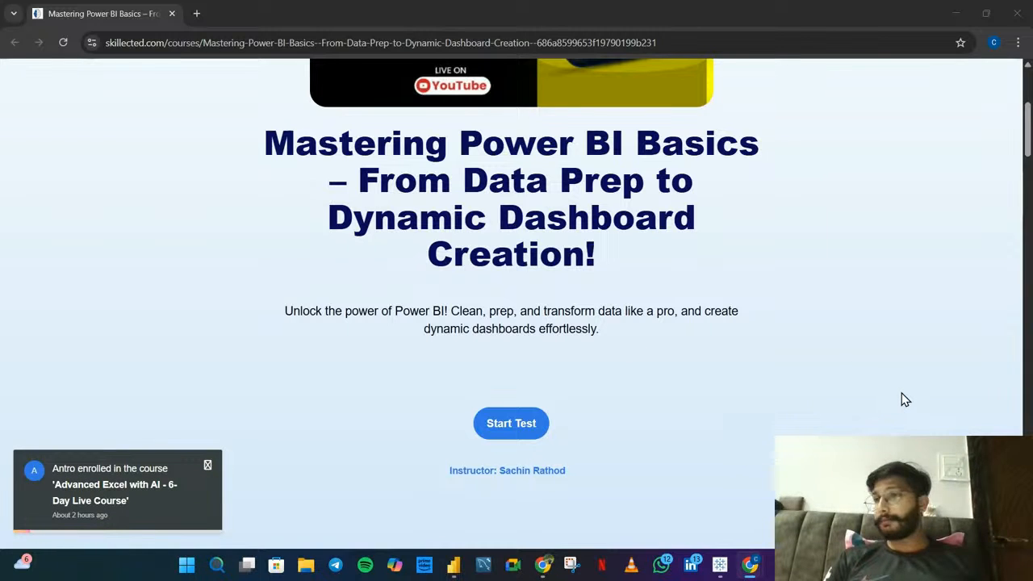
pyautogui.click(526, 428)
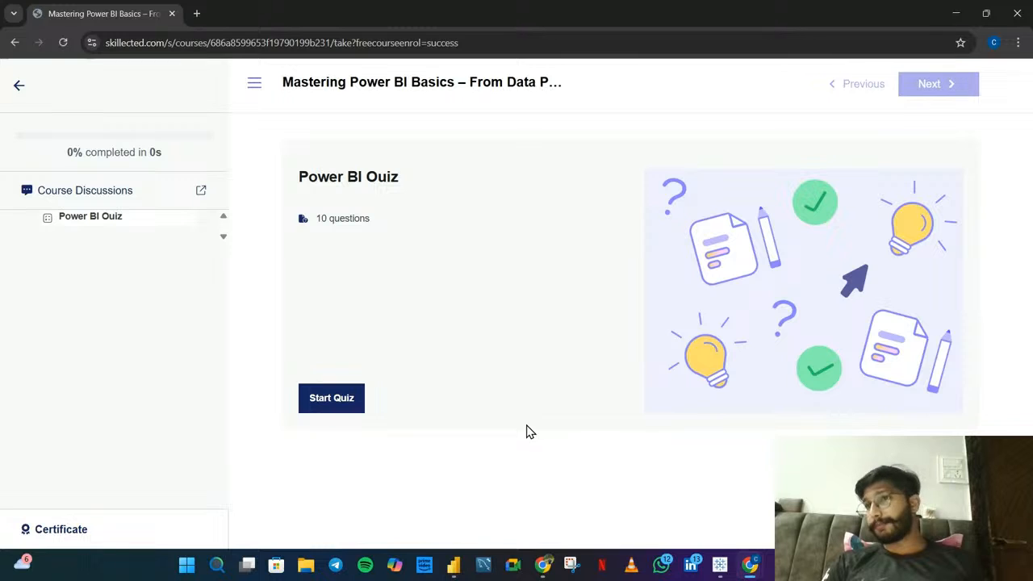
pyautogui.click(321, 400)
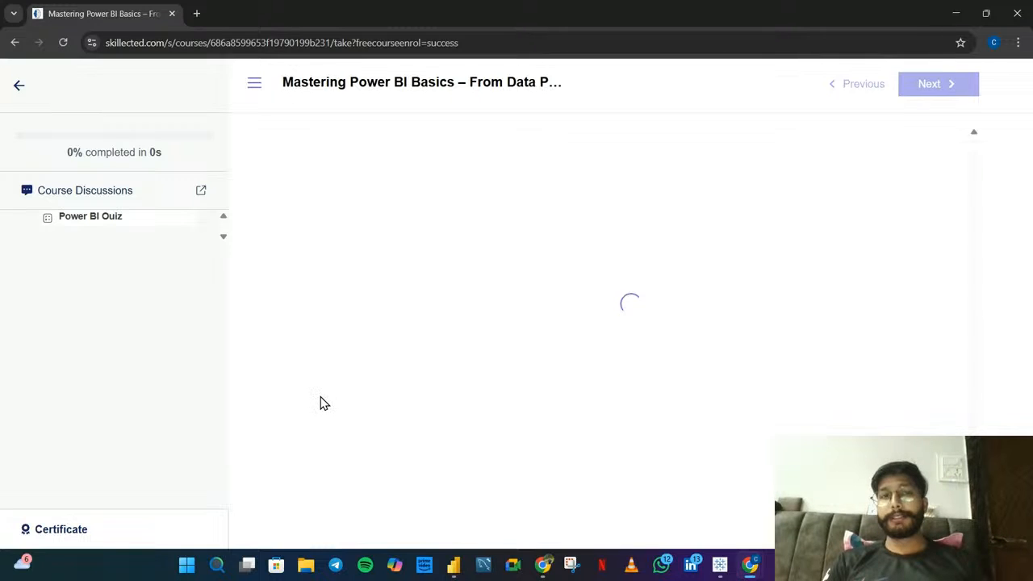
pyautogui.click(619, 483)
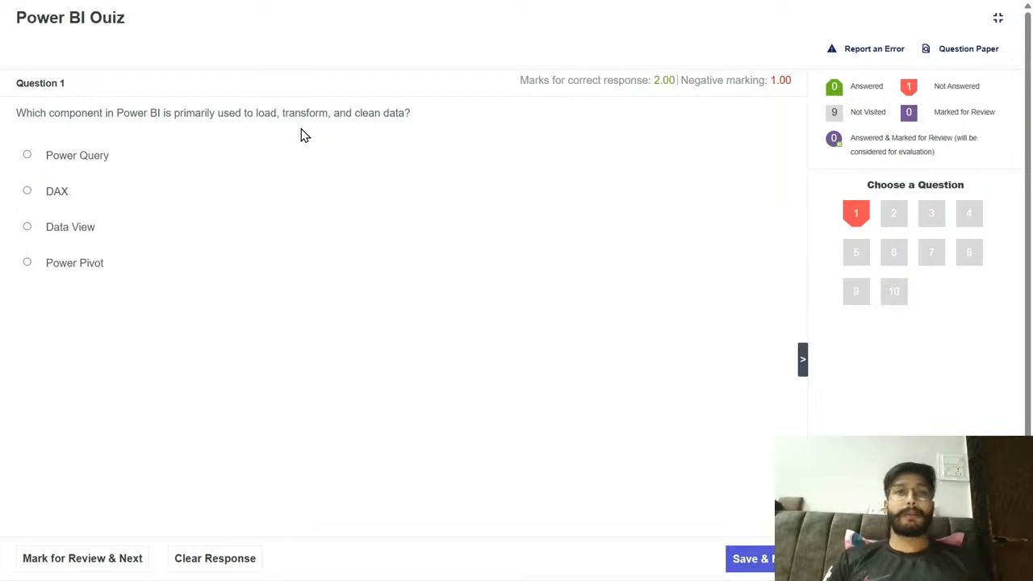
# - Answer quiz question 1 with DAX, question 2 with M and question 3 with Create measures, saving each answer
pyautogui.click(103, 195)
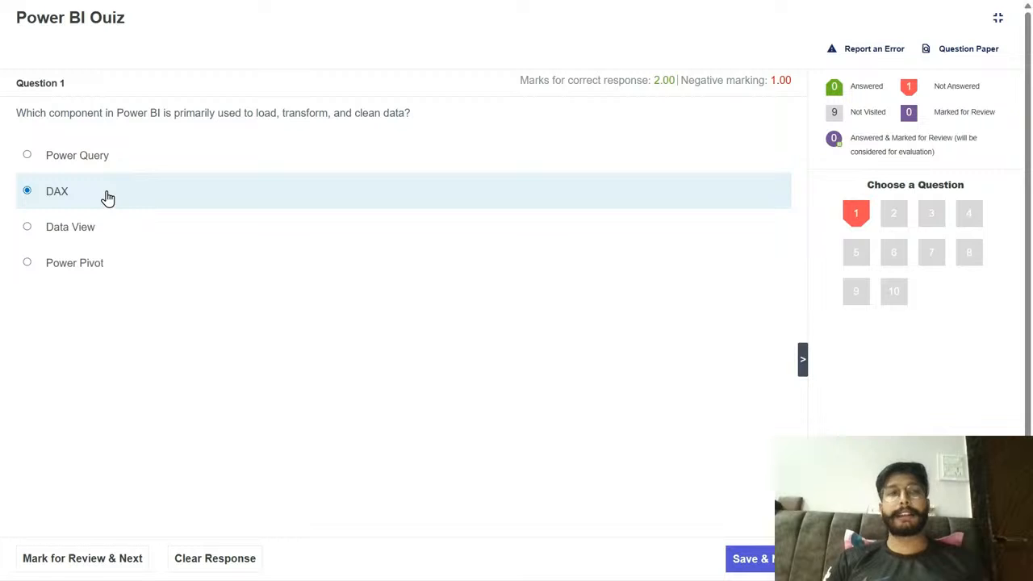
pyautogui.click(751, 560)
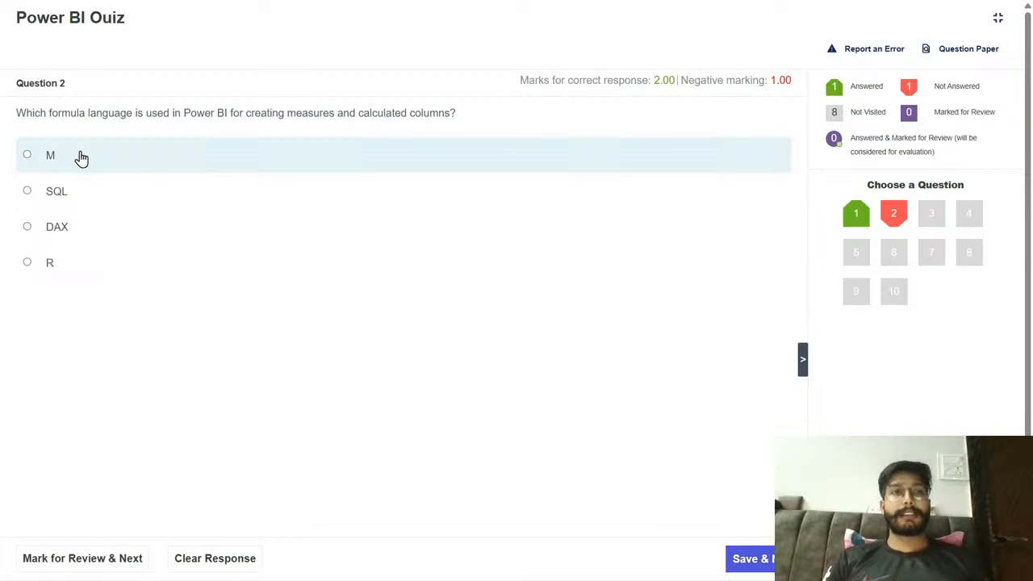
pyautogui.click(81, 157)
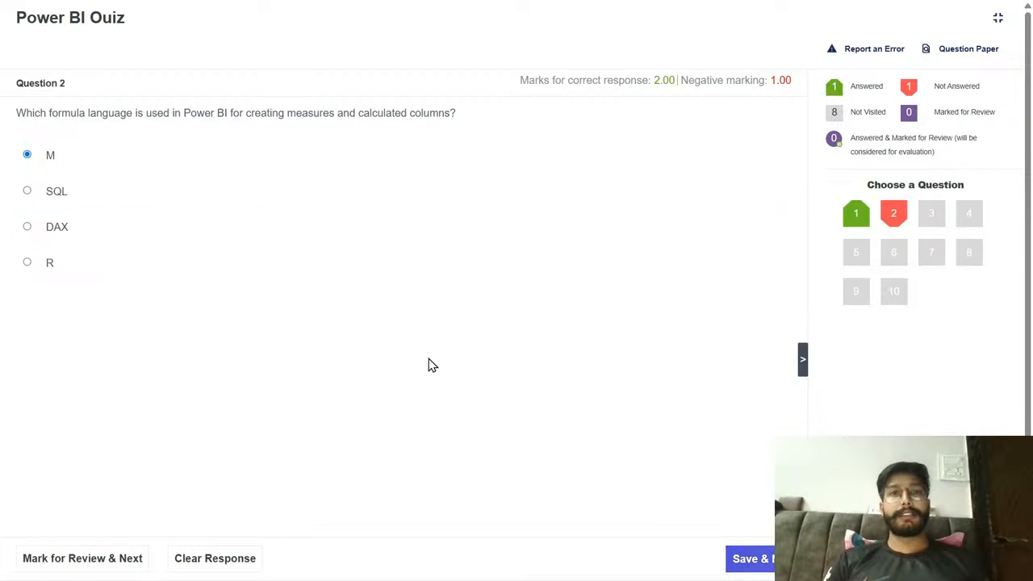
pyautogui.click(755, 558)
pyautogui.click(87, 203)
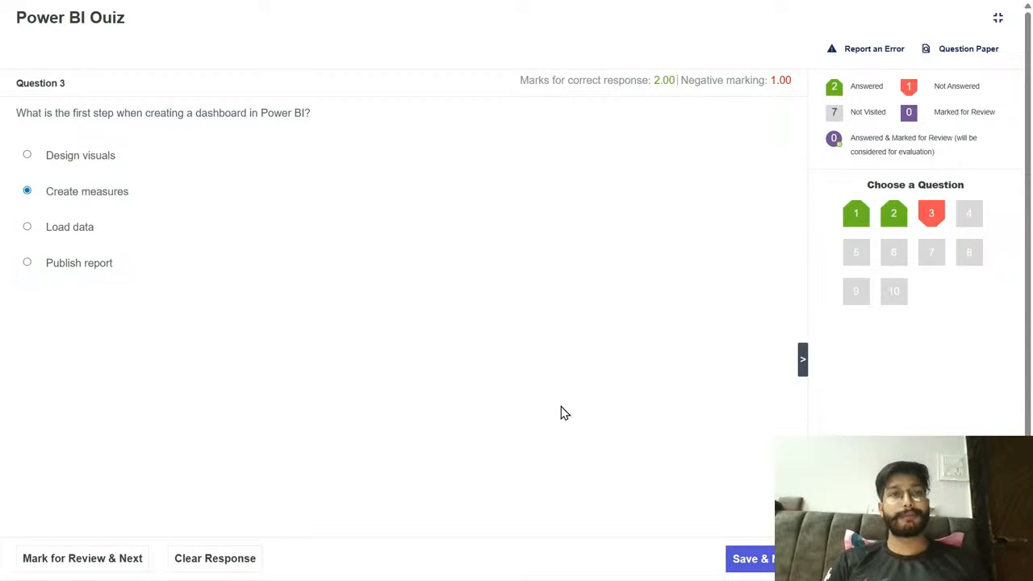
pyautogui.click(745, 559)
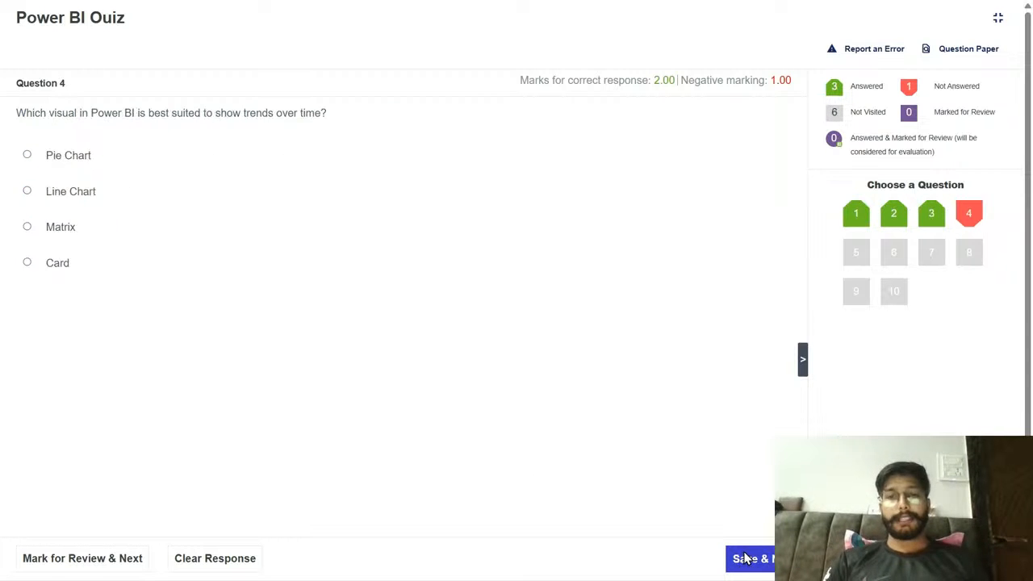
# - Answer and save question 4 with Matrix, and select Refresh datasets for question 5
pyautogui.click(73, 224)
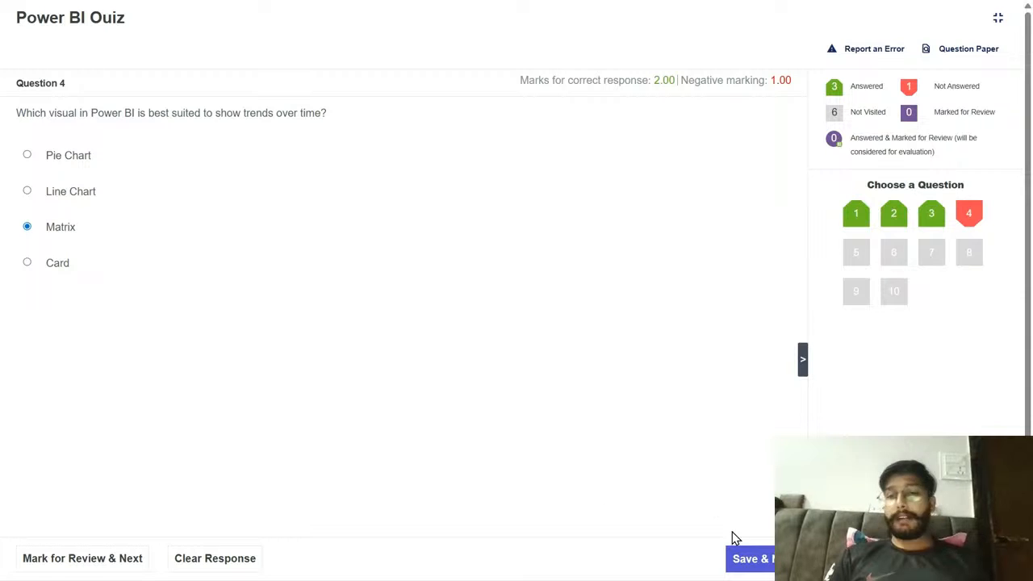
pyautogui.click(751, 558)
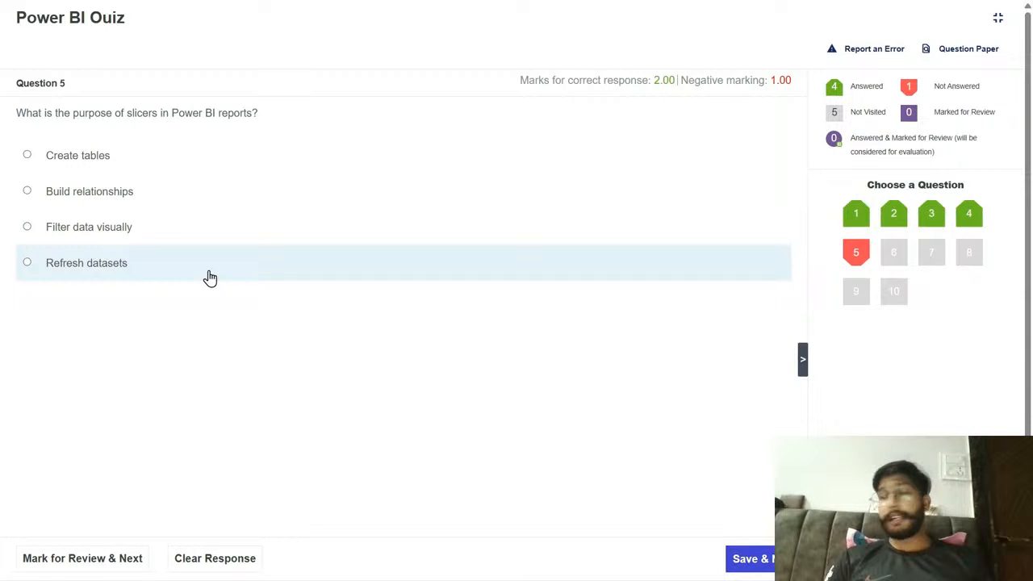
pyautogui.click(132, 278)
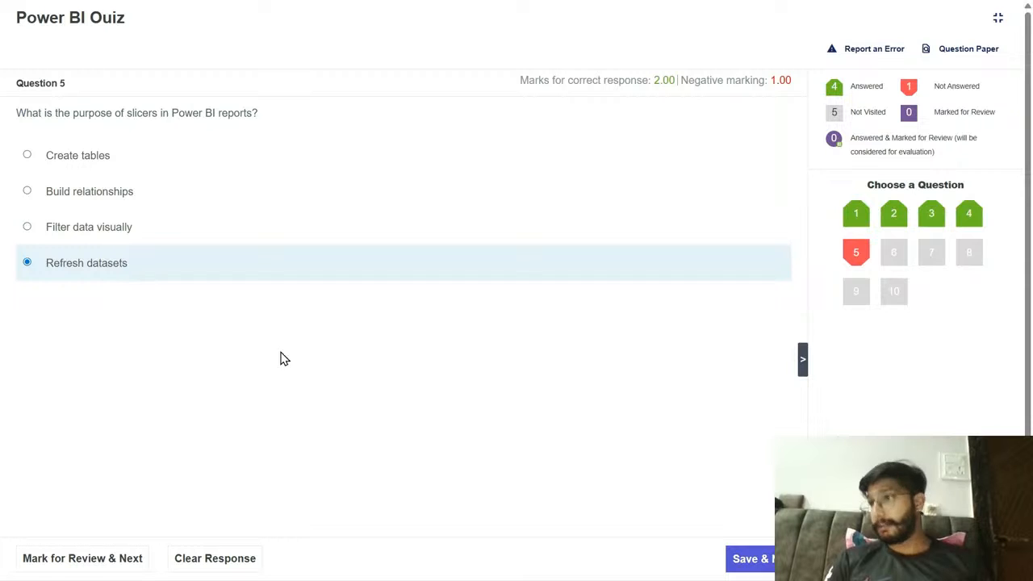
# - Save question 5, then answer question 6 with Model View and question 7 with COUNT(), saving each answer
pyautogui.click(753, 560)
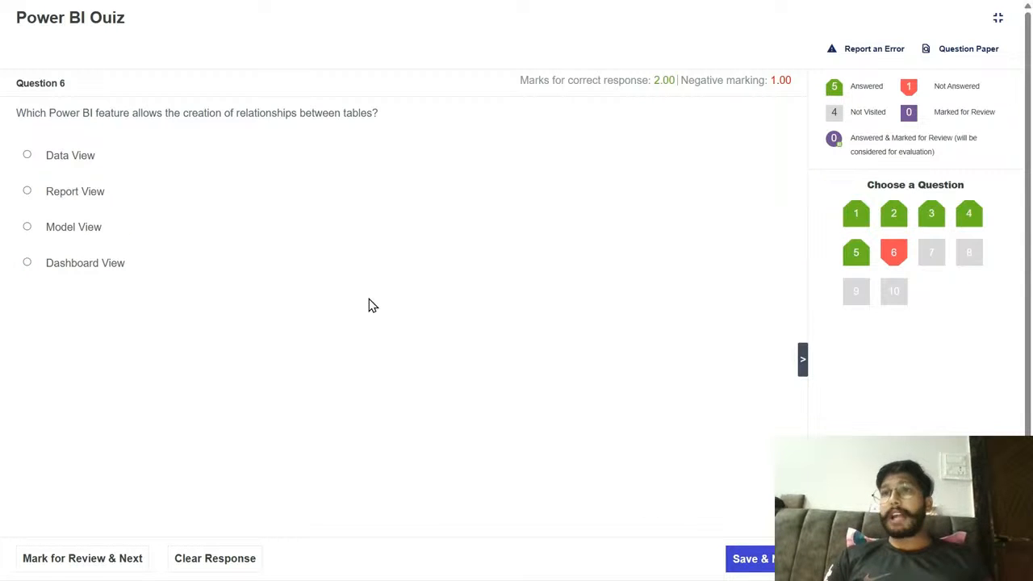
pyautogui.click(56, 230)
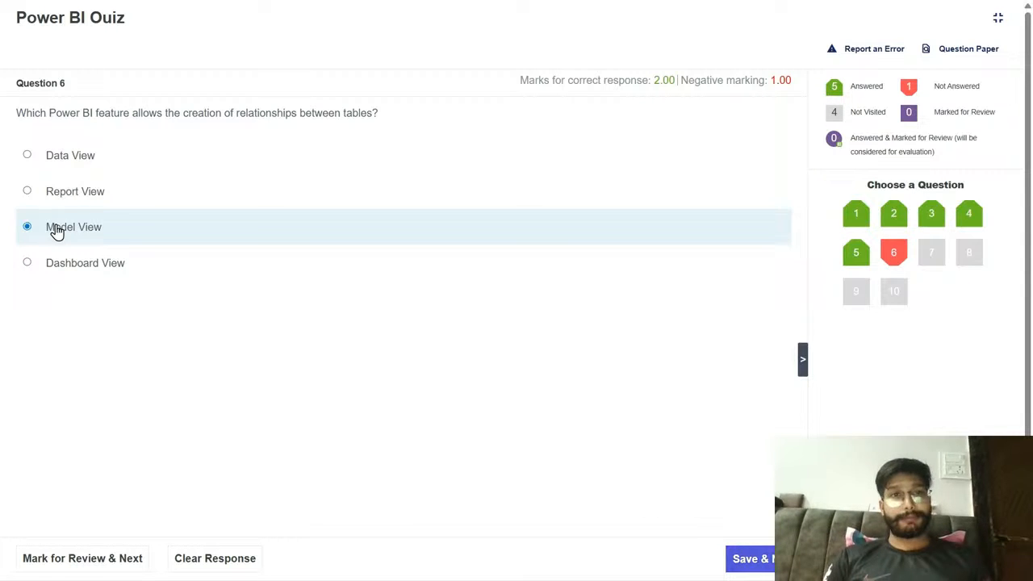
pyautogui.click(747, 560)
pyautogui.click(118, 191)
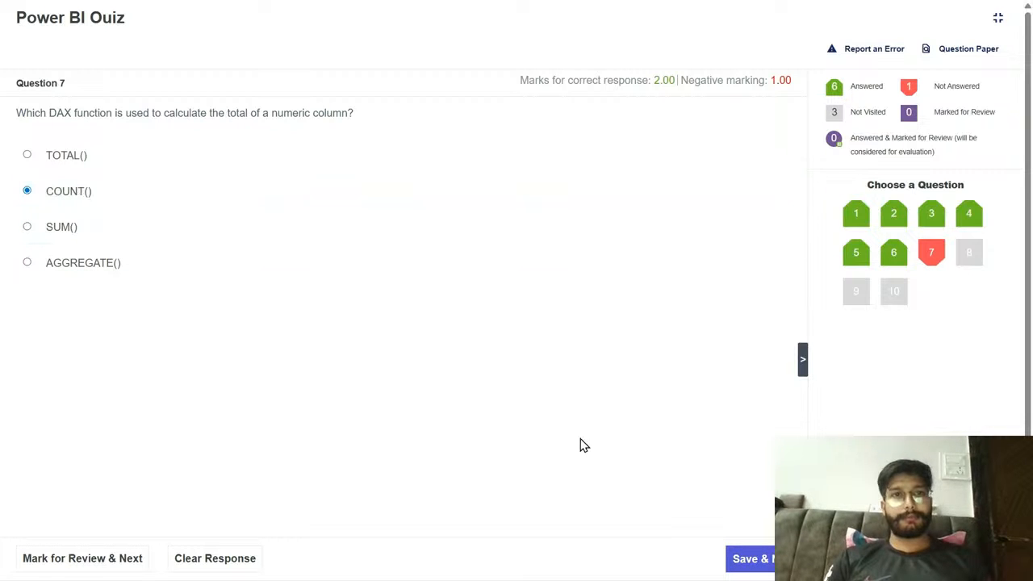
pyautogui.click(748, 559)
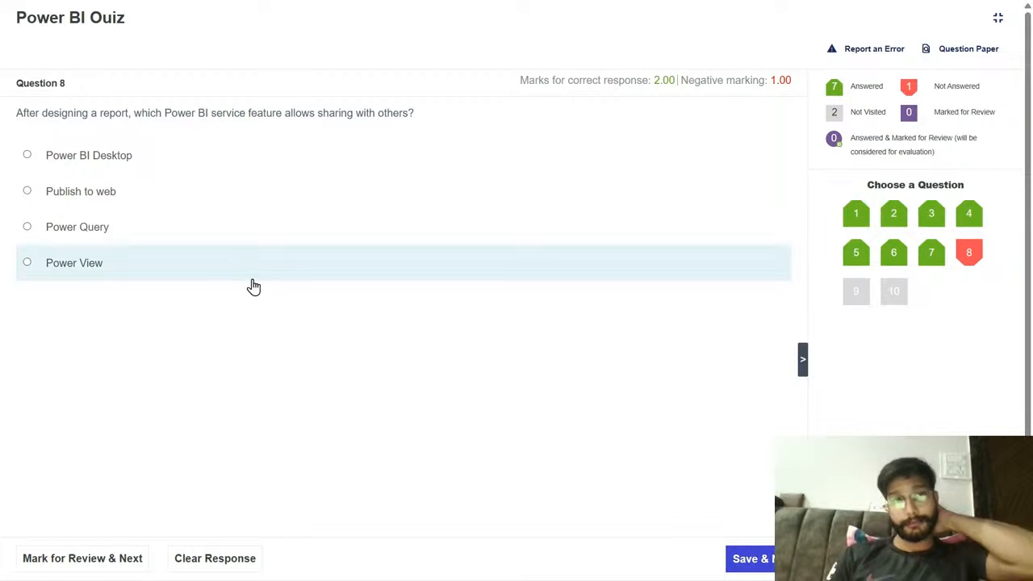
# - Answer question 8 with Publish to web and question 9 with Remove Duplicates, saving each answer
pyautogui.click(127, 180)
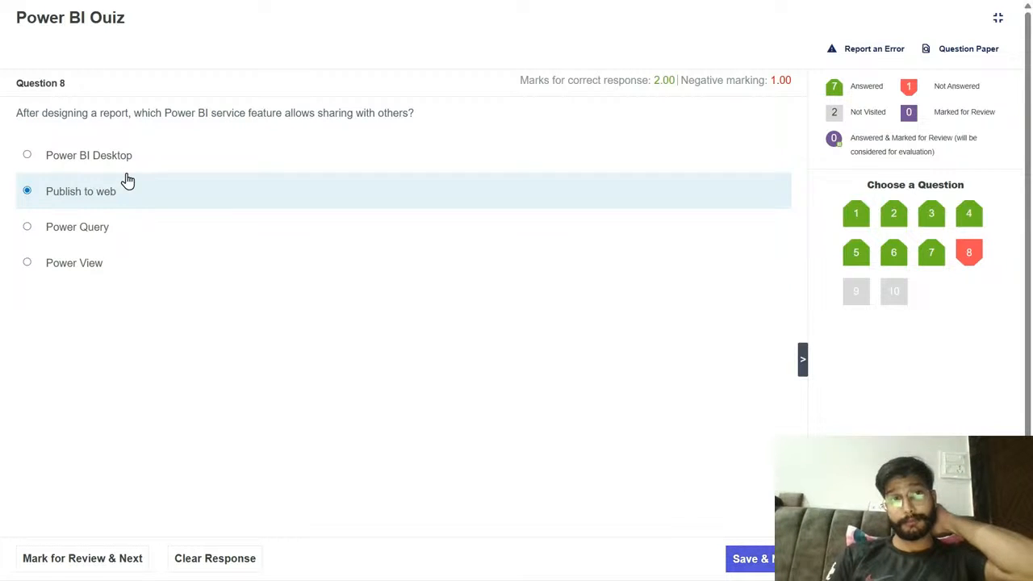
pyautogui.click(767, 559)
pyautogui.click(58, 226)
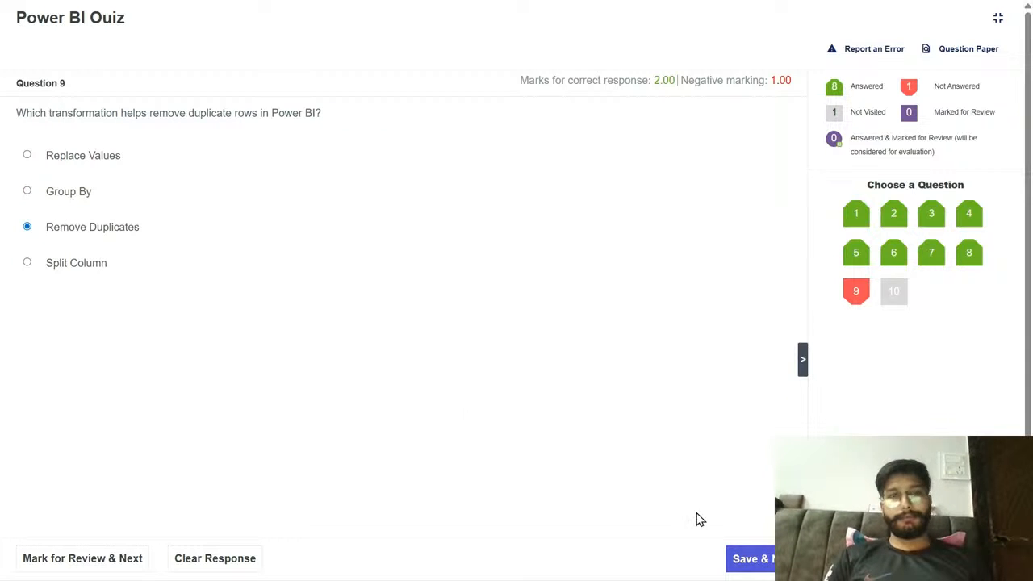
pyautogui.click(759, 561)
# - Answer question 10 with To design dashboards, save it and submit the completed quiz
pyautogui.click(85, 257)
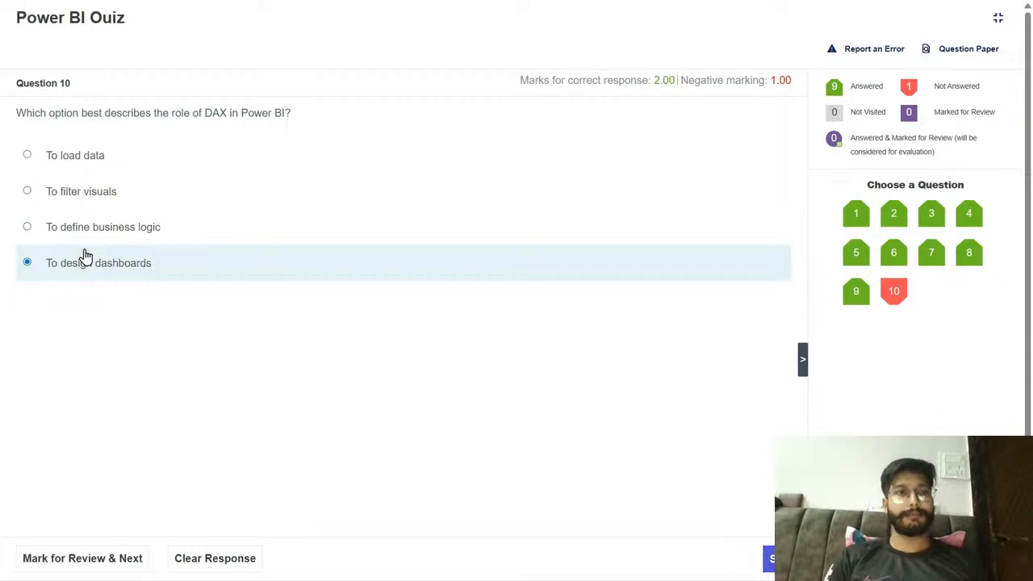
pyautogui.click(767, 558)
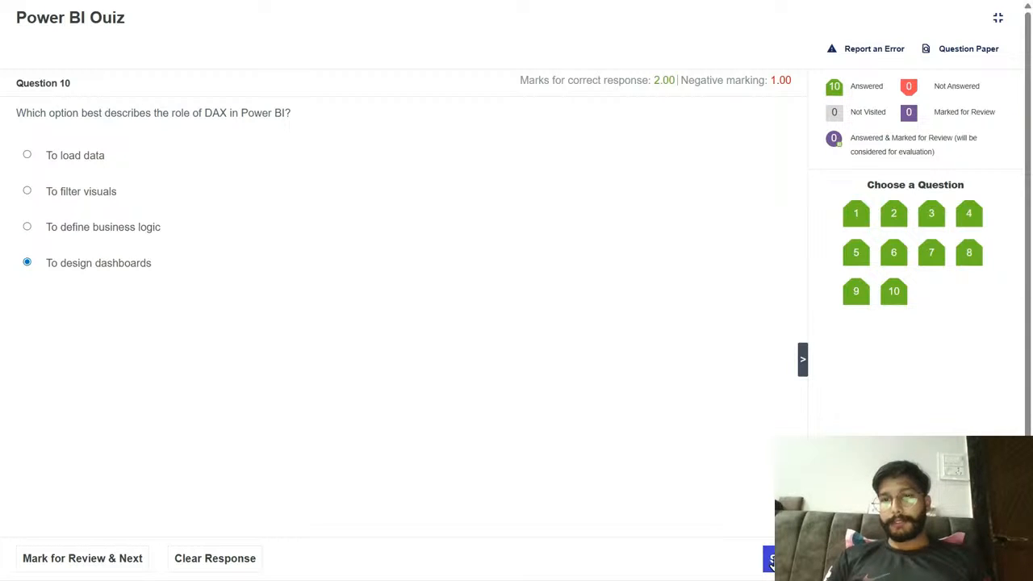
pyautogui.click(769, 558)
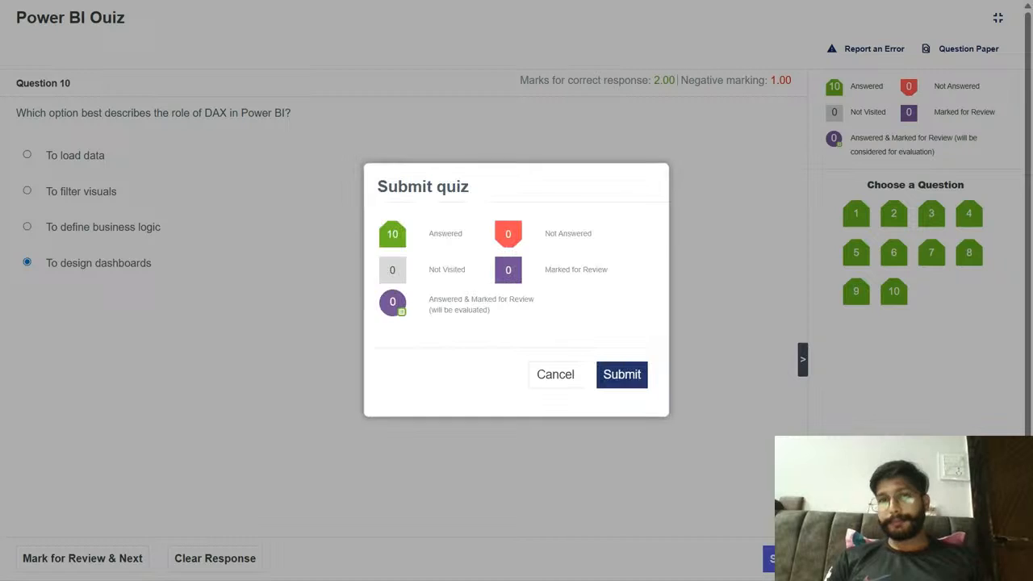
pyautogui.click(622, 375)
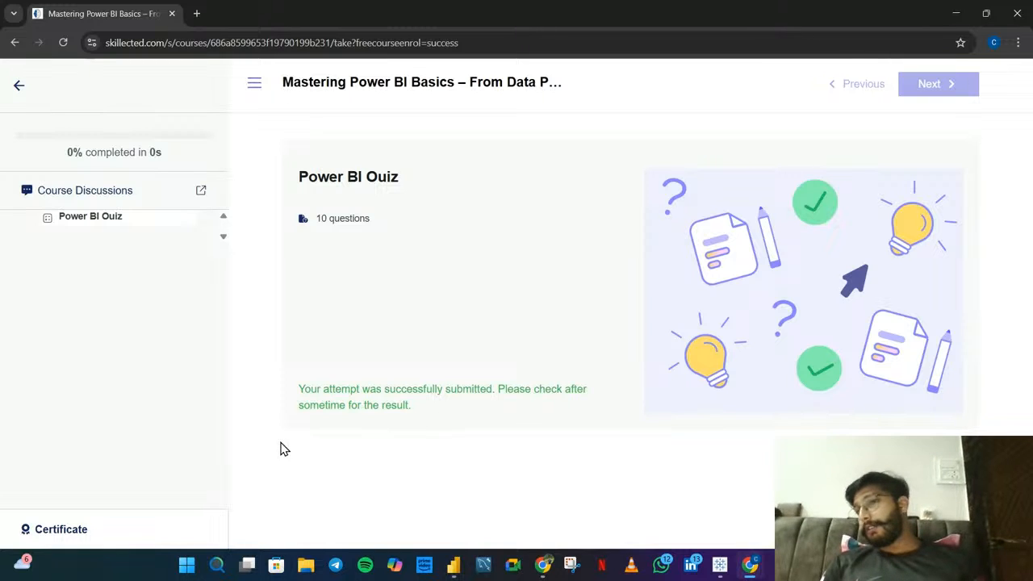
# - Download the course certificate, open the image to check it, and close both the image and the certificate dialog
pyautogui.click(101, 533)
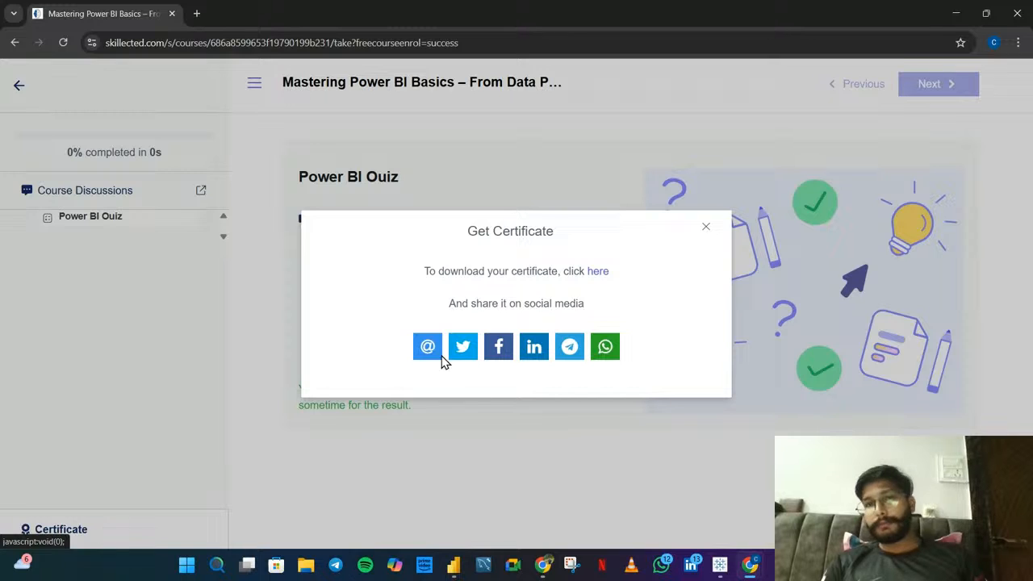
pyautogui.click(603, 275)
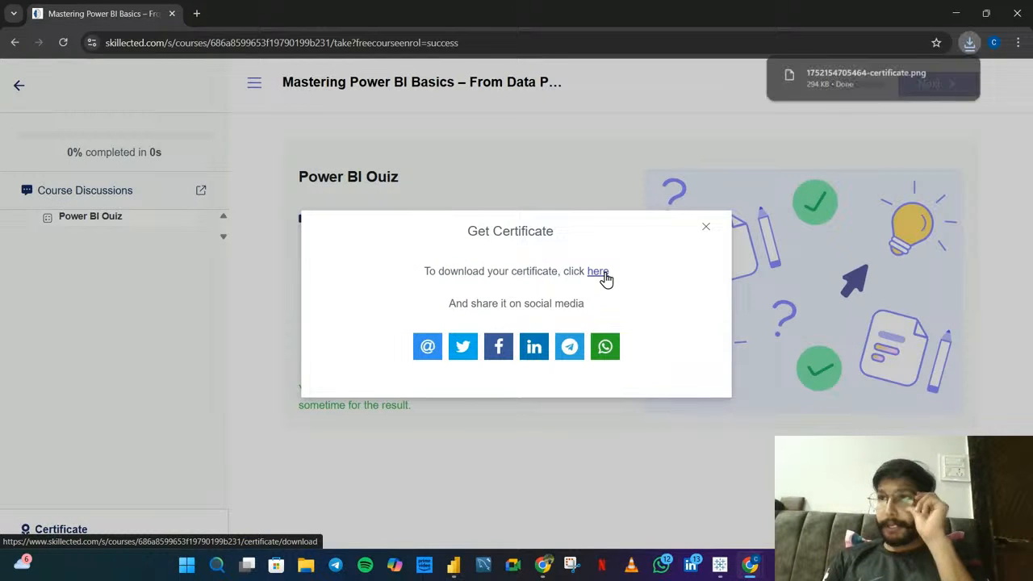
pyautogui.click(834, 84)
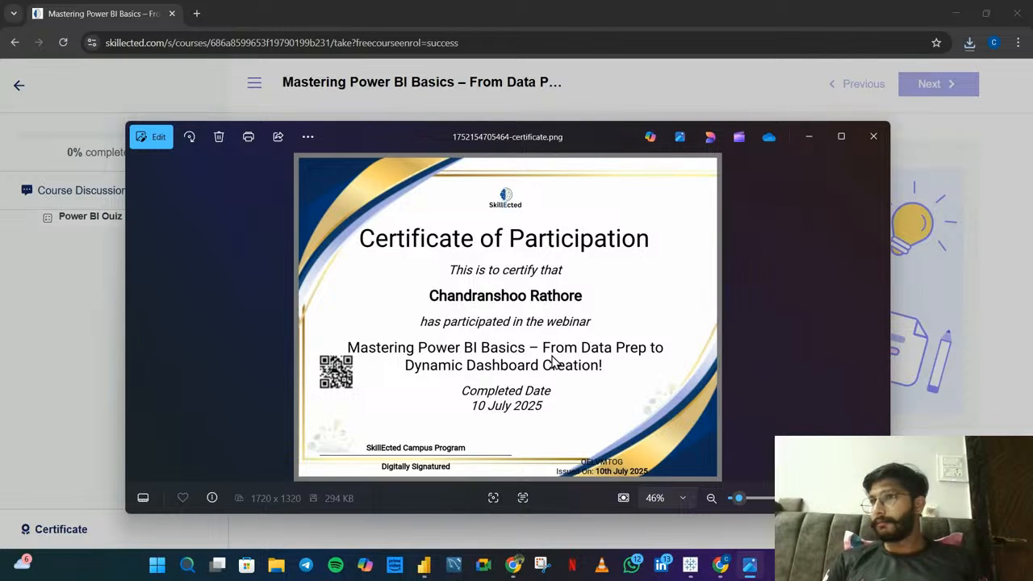
pyautogui.click(875, 137)
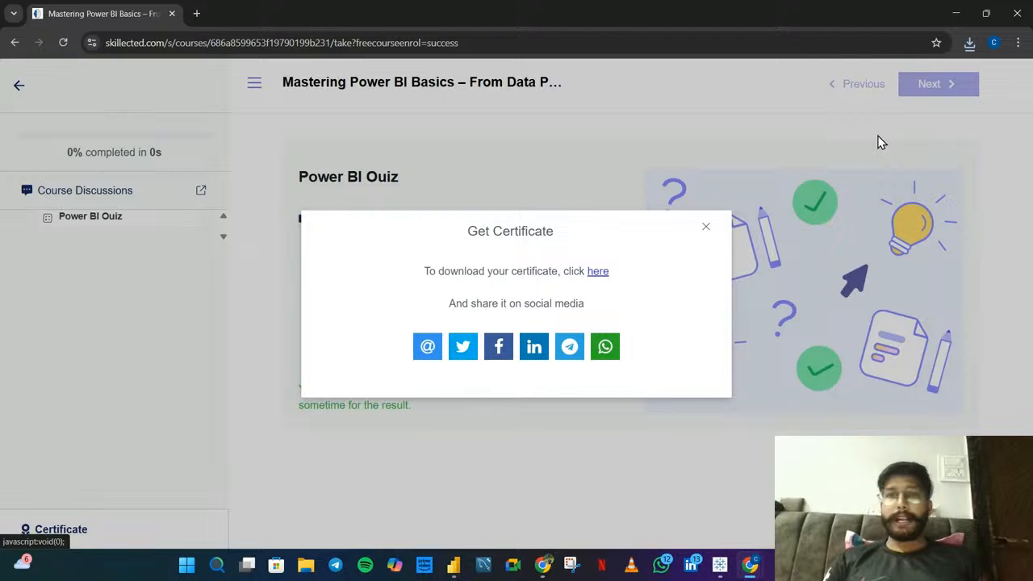
pyautogui.click(706, 229)
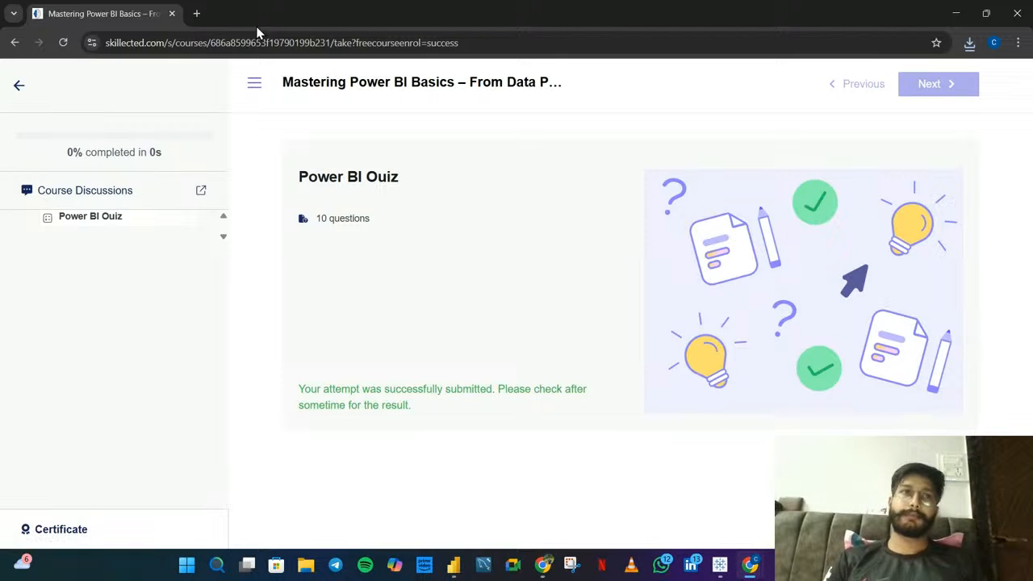